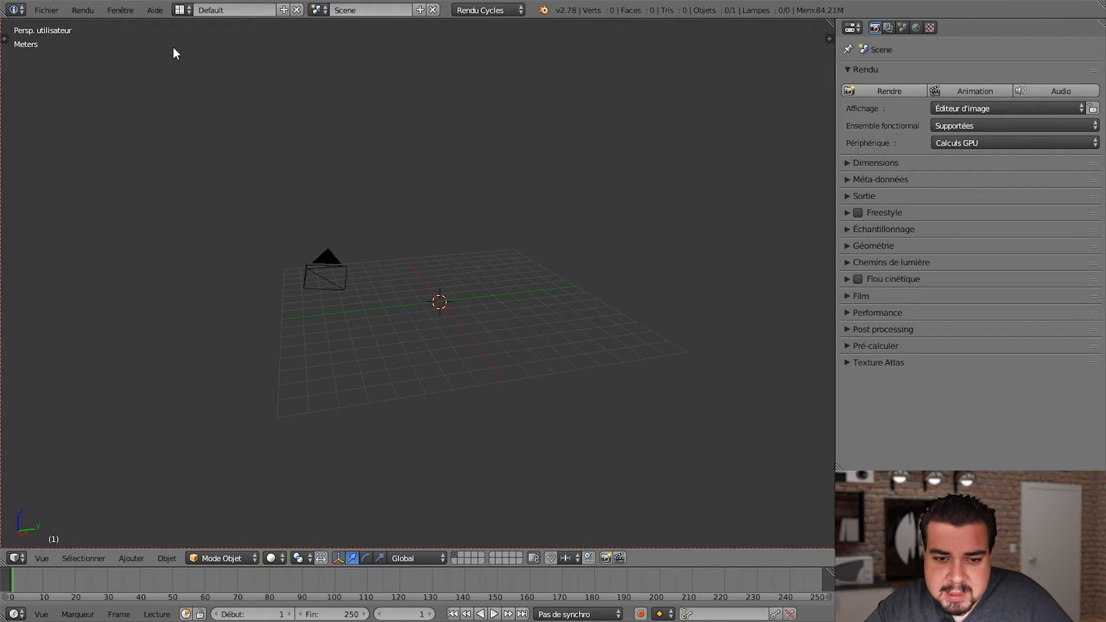
Step: Add a plane mesh to the scene and check which existing materials are available for it
key(shift+a)
mouse_move(443, 142)
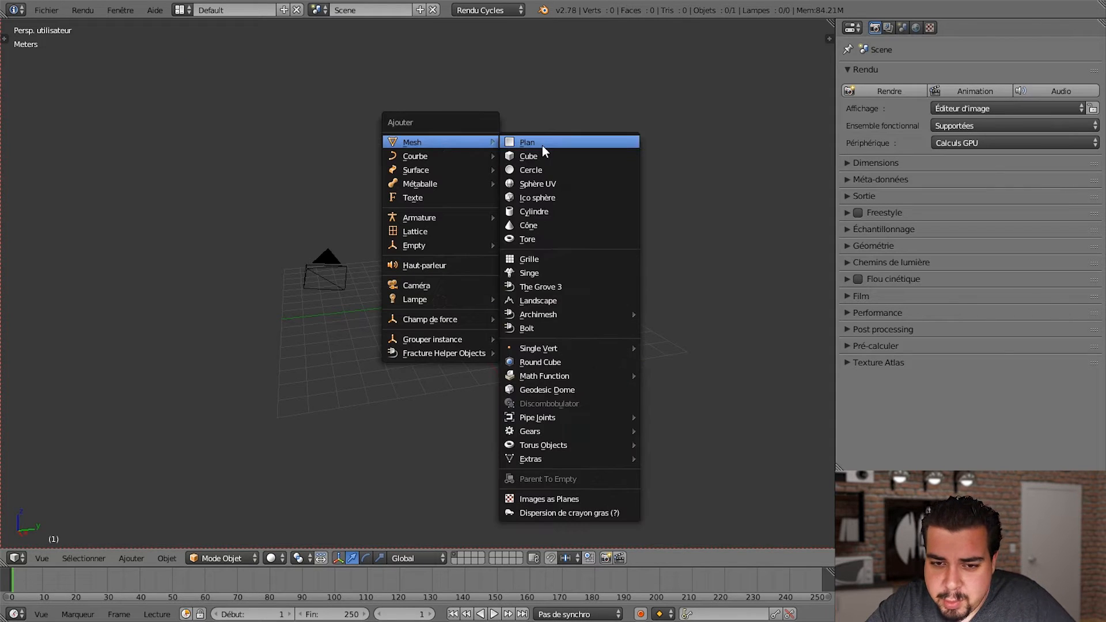
click(544, 145)
click(986, 28)
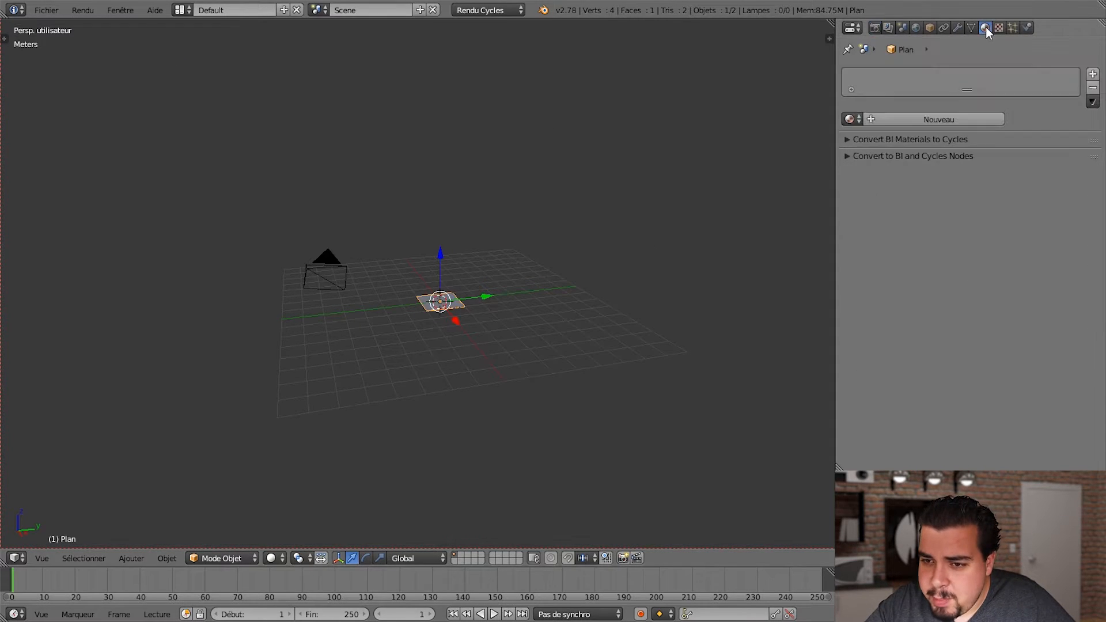
click(851, 120)
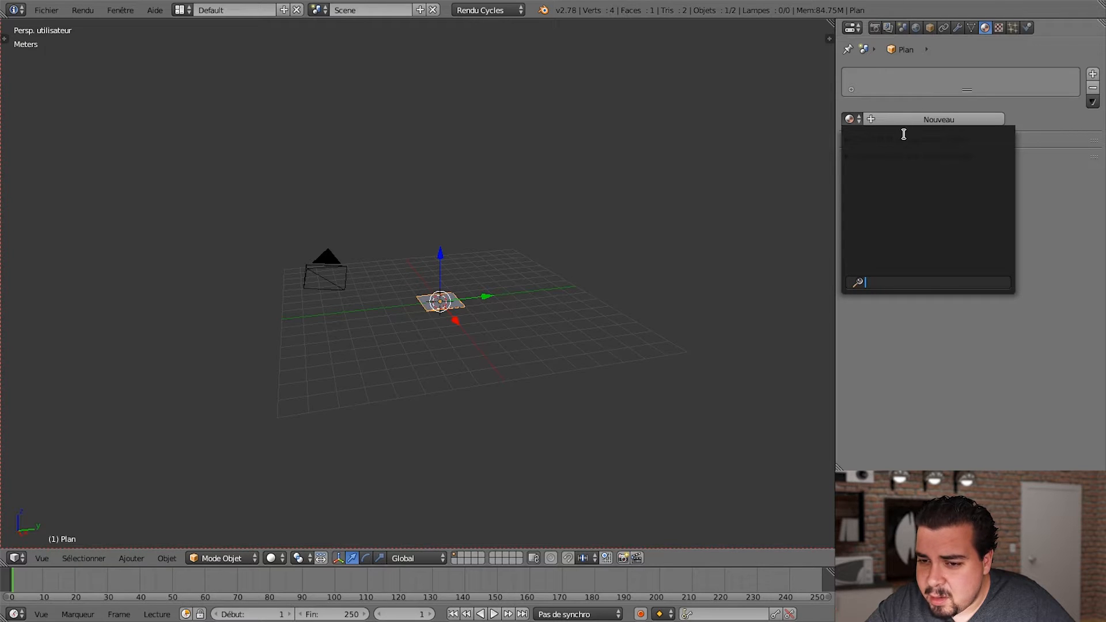
click(856, 119)
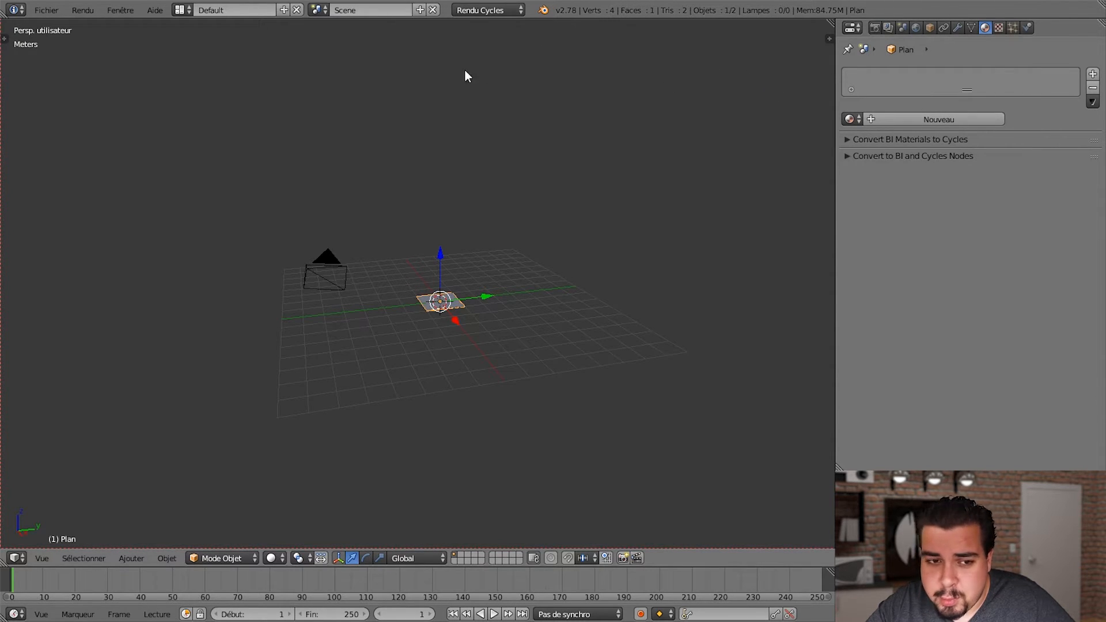
Step: Append the PBR Texturing material from untitled.blend and check it in the plane's list of available materials
click(40, 10)
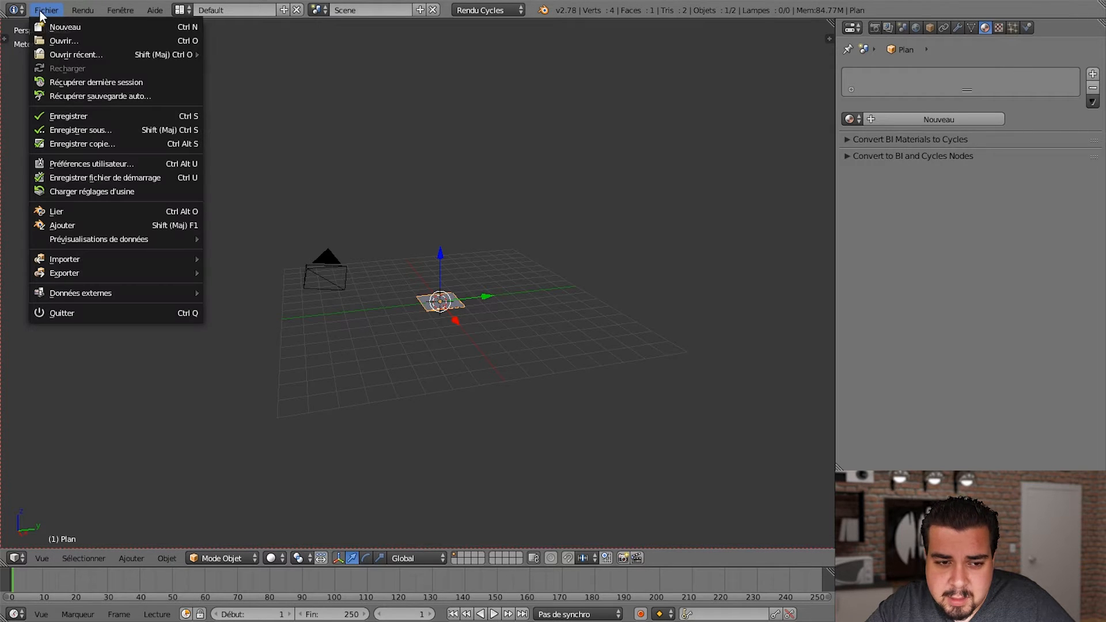
click(99, 226)
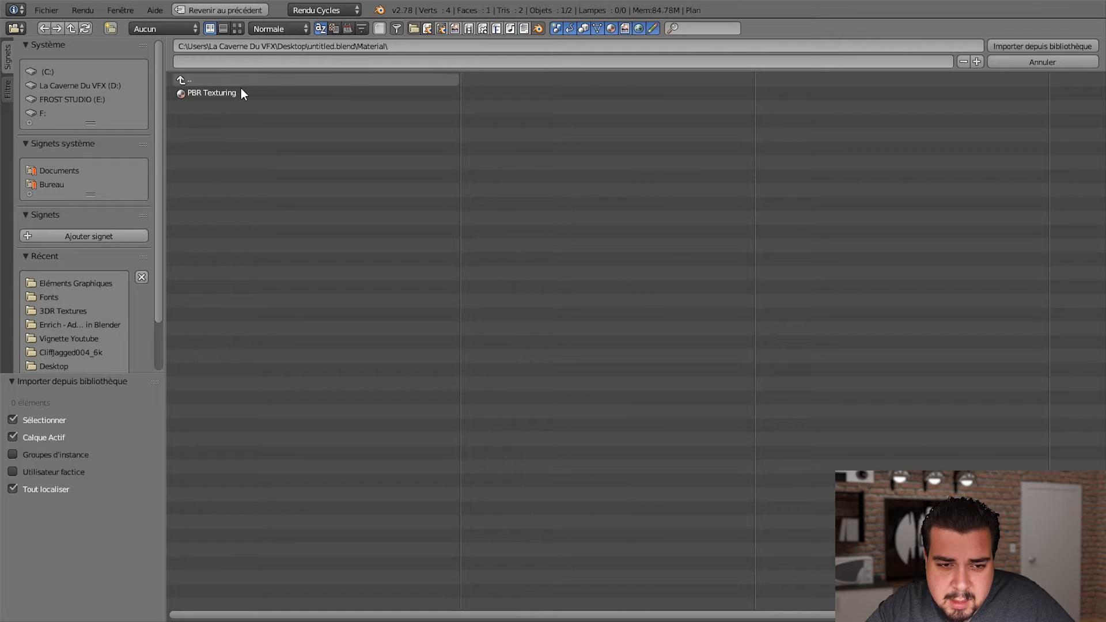
click(222, 93)
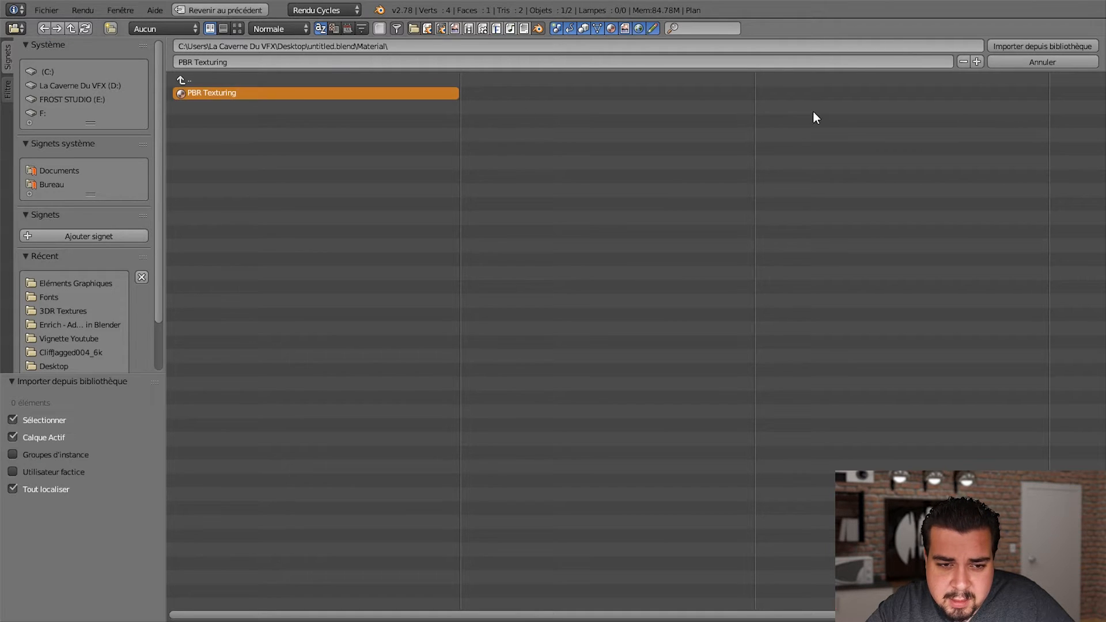
click(1041, 45)
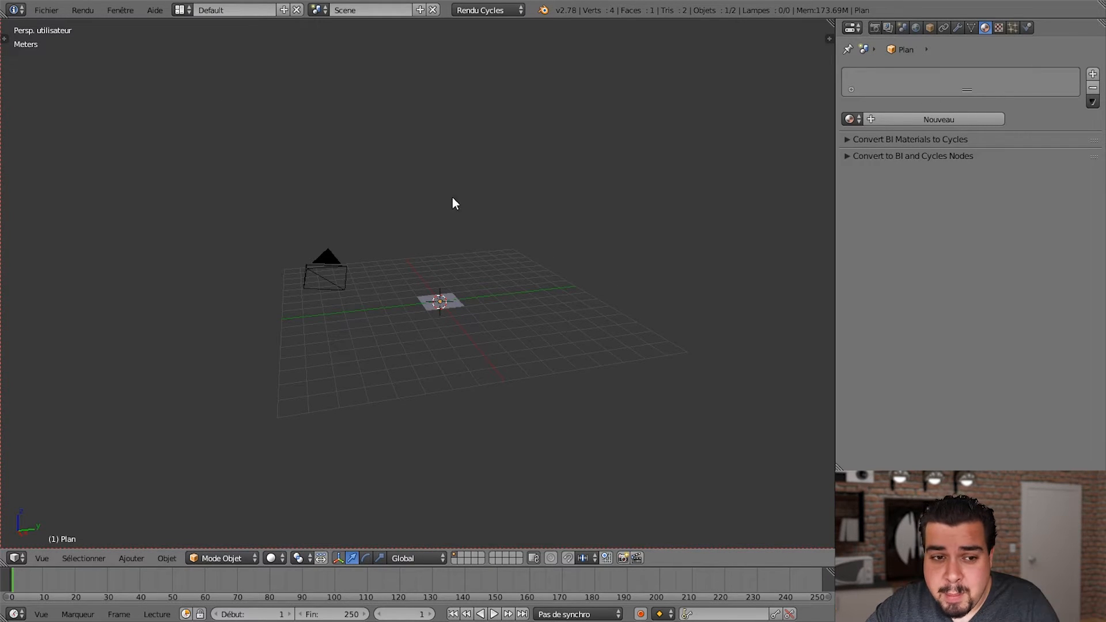
click(46, 11)
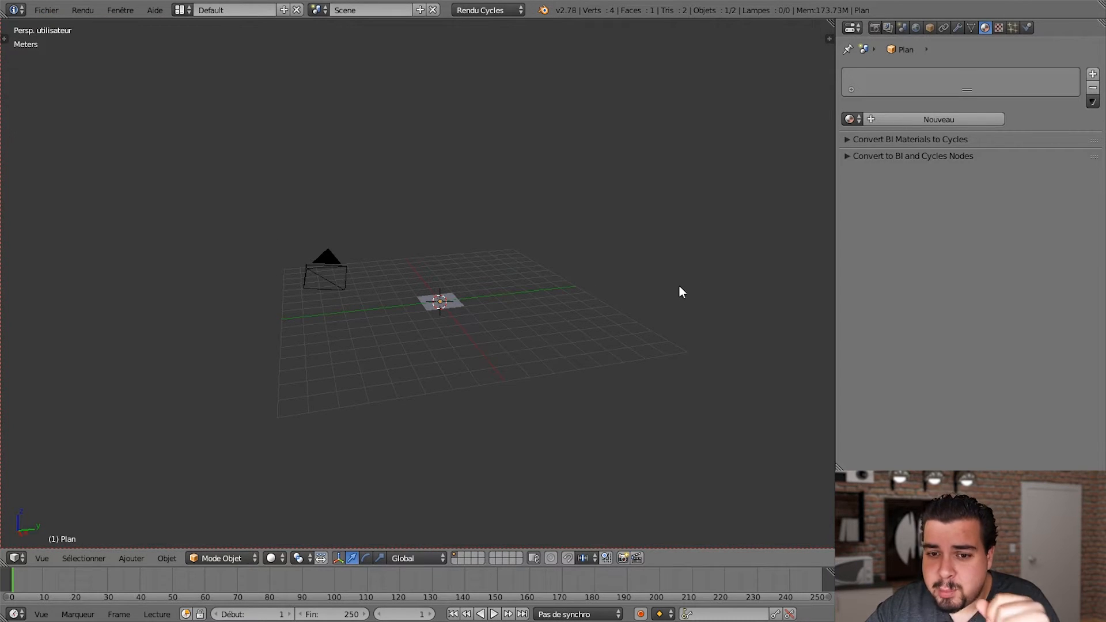
click(850, 119)
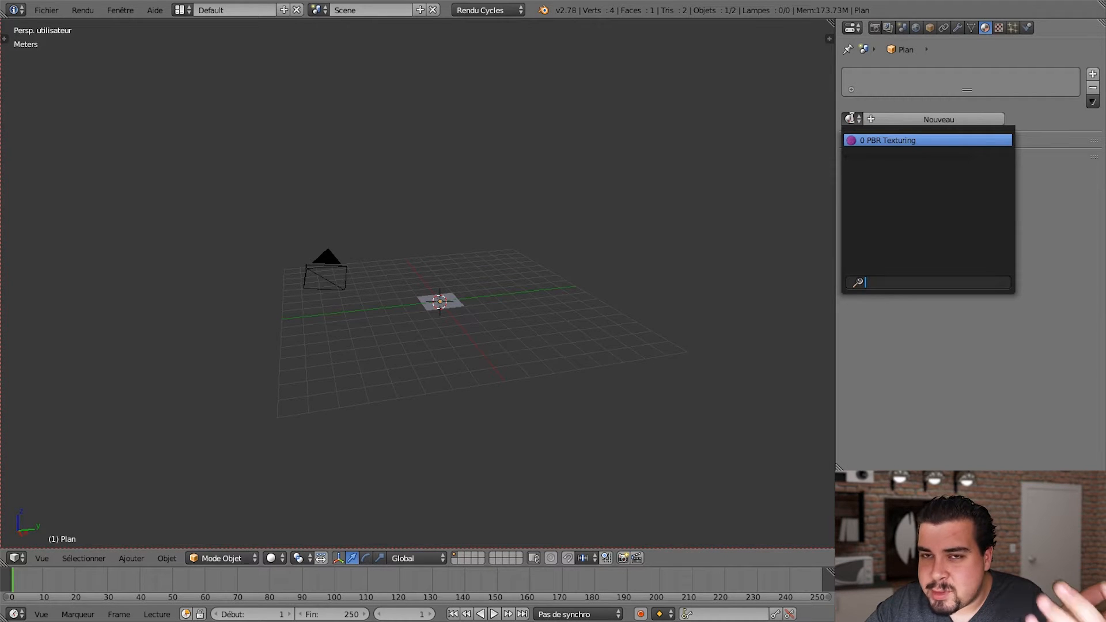
click(852, 119)
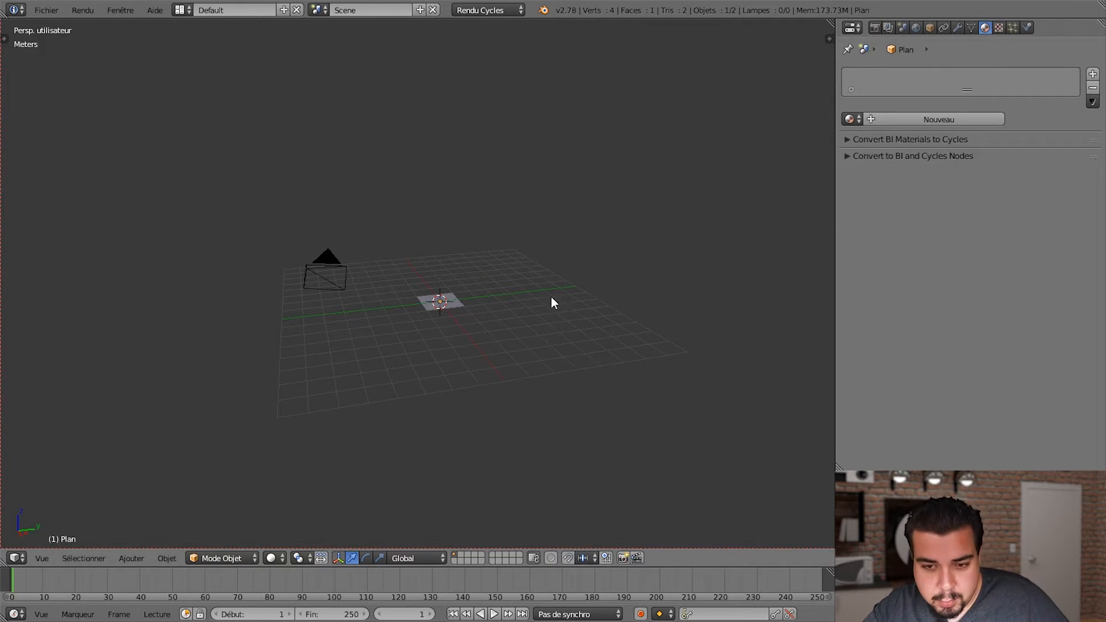
Step: Split the 3D view into two stacked areas, make the upper one a node editor and hide its side panel
drag(830, 24, 781, 302)
click(16, 306)
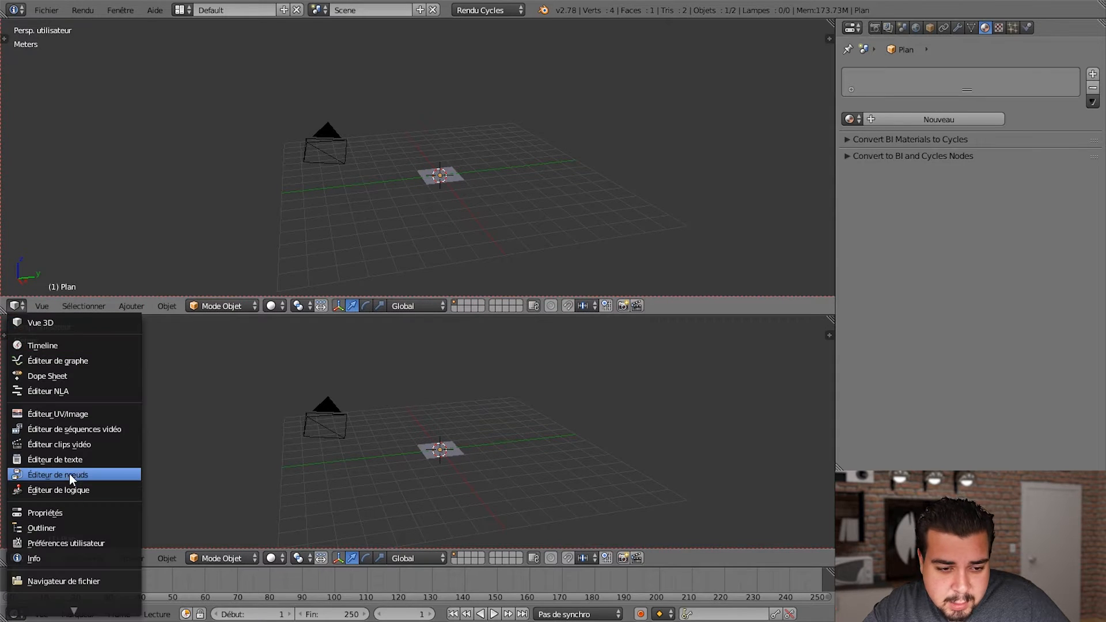
click(86, 473)
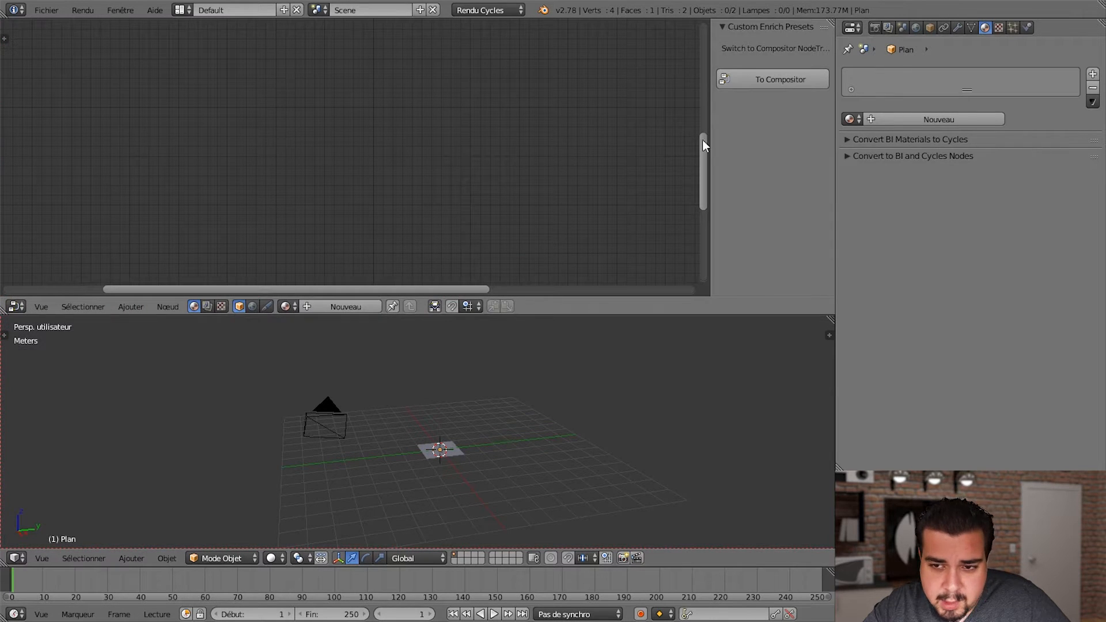
key(t)
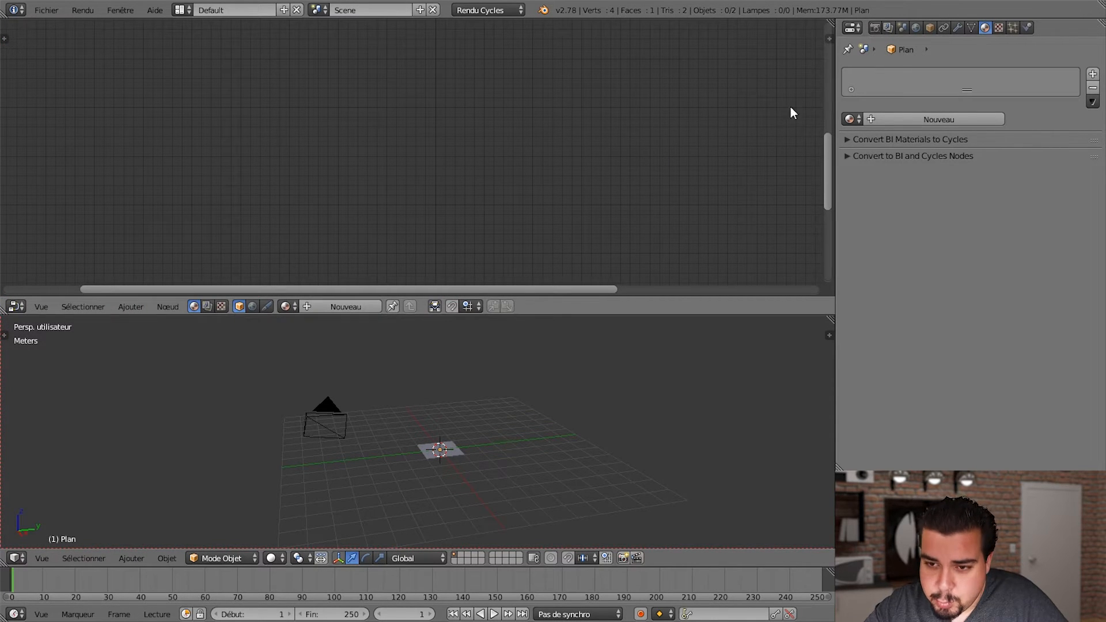
Step: Create a new material on the plane and delete its default diffuse BSDF and material output nodes
click(883, 119)
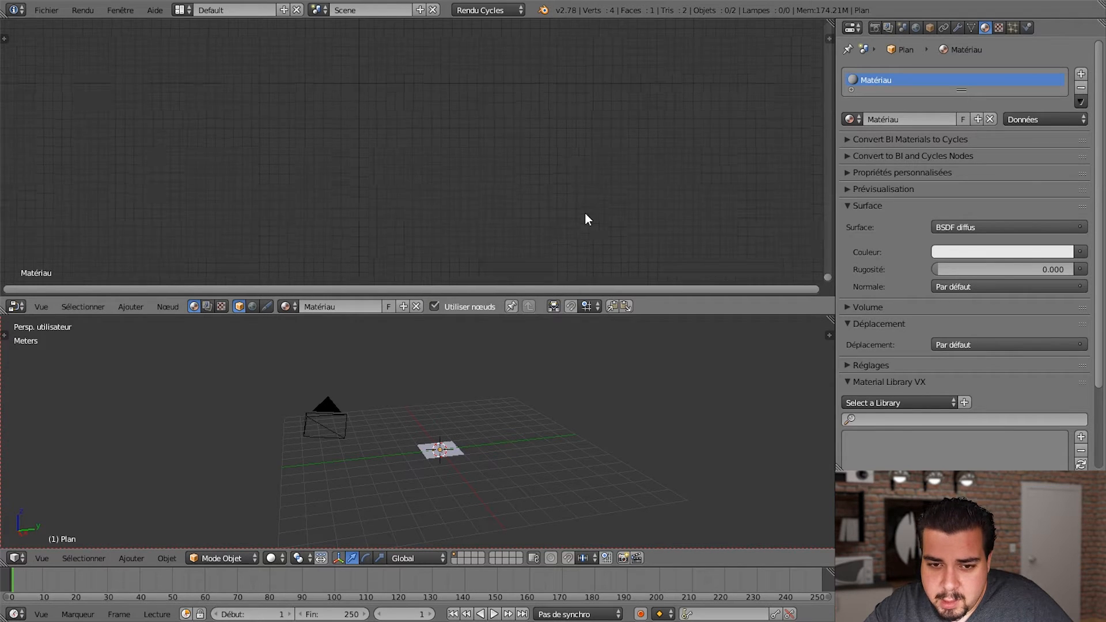
scroll(573, 213, down, 1)
middle_drag(463, 135, 449, 276)
scroll(464, 223, up, 3)
middle_drag(434, 217, 421, 84)
key(shift+a)
mouse_move(407, 277)
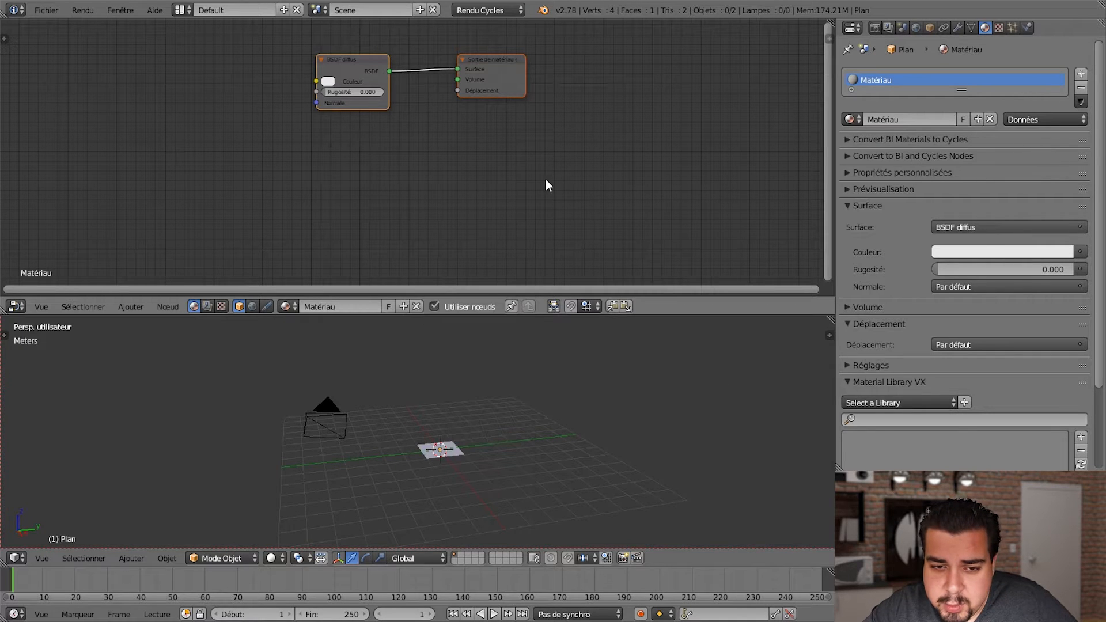
key(shift+a)
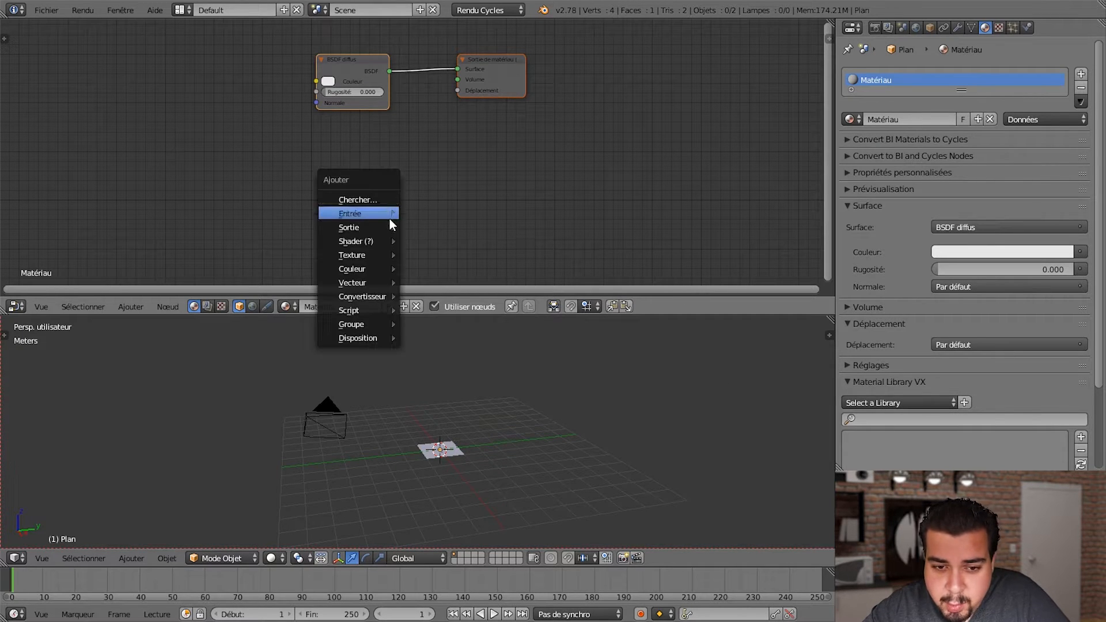
key(b)
drag(590, 42, 158, 191)
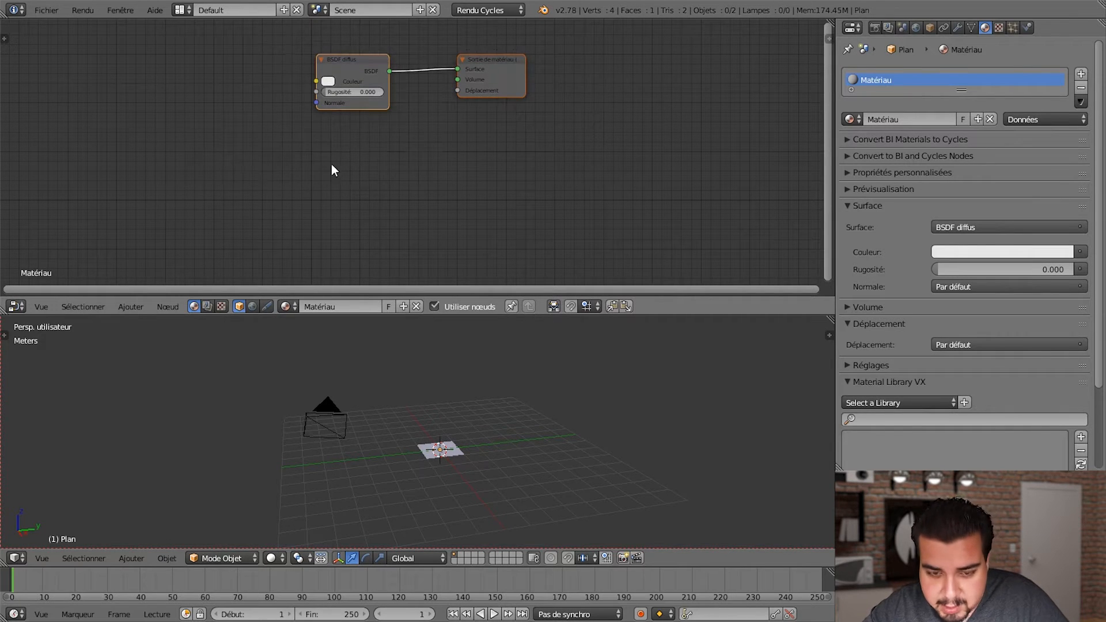
key(x)
Step: Assign the appended PBR Texturing material to the plane and bring its node tree into view
click(851, 119)
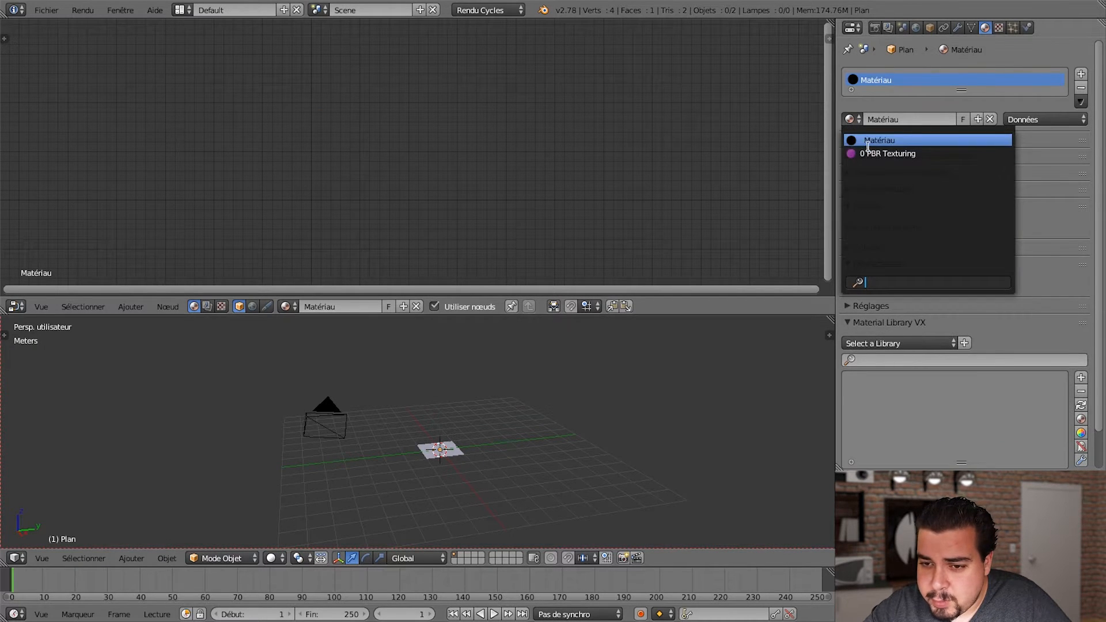
click(873, 152)
scroll(476, 179, down, 2)
scroll(474, 176, down, 4)
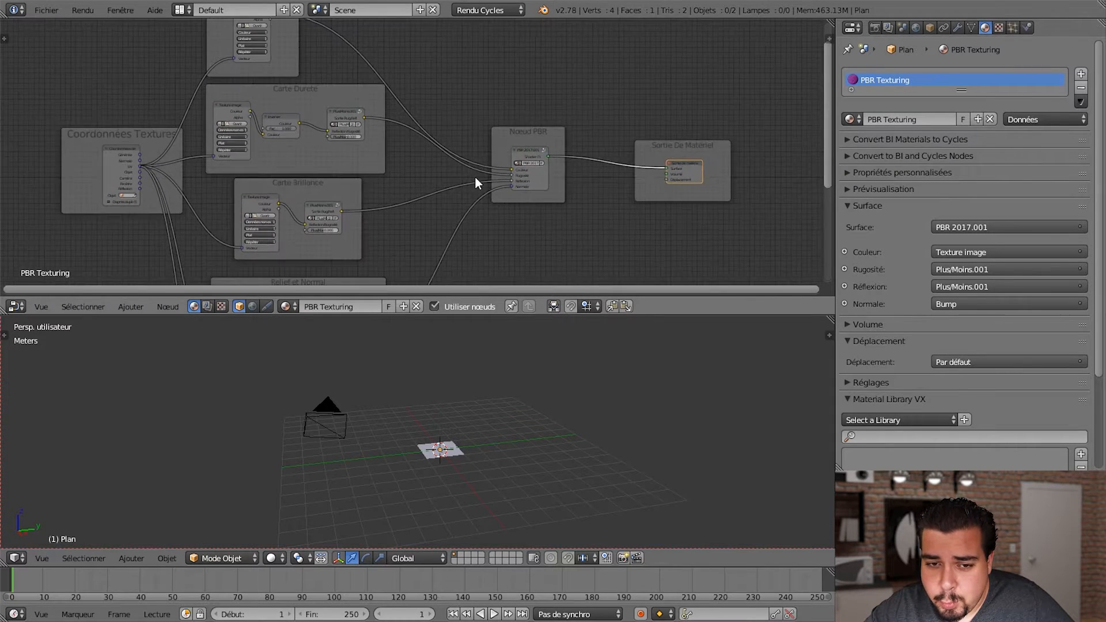
scroll(443, 155, down, 2)
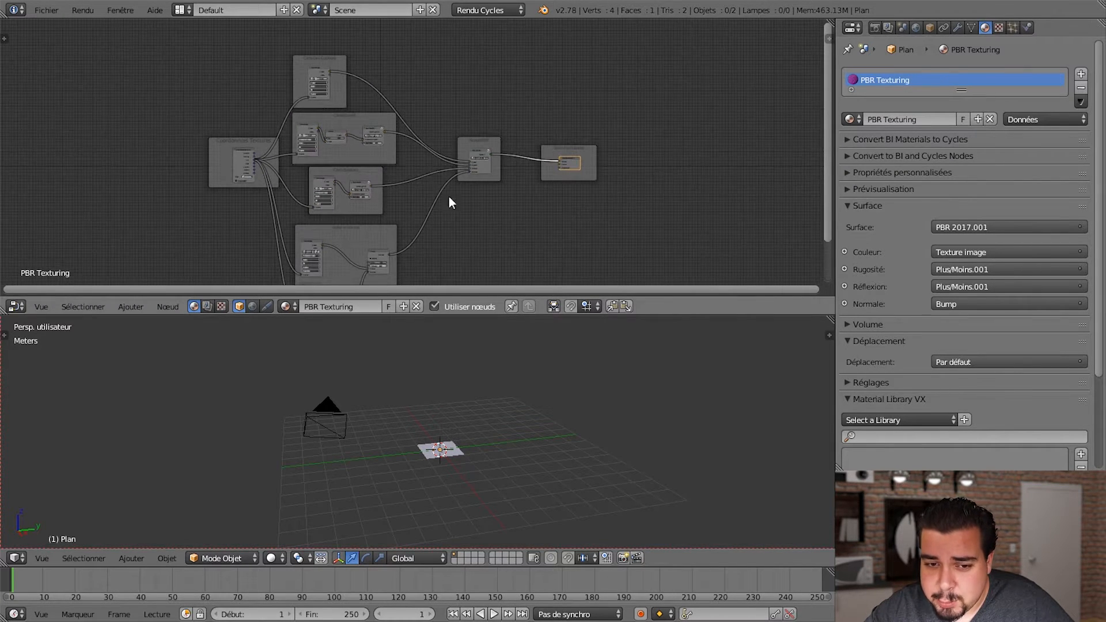
Step: Examine the PBR Texturing node tree: texture coordinates, colour, roughness, gloss and relief/normal maps, PBR node and material output
shift+scroll(457, 184, down, 3)
scroll(510, 231, up, 2)
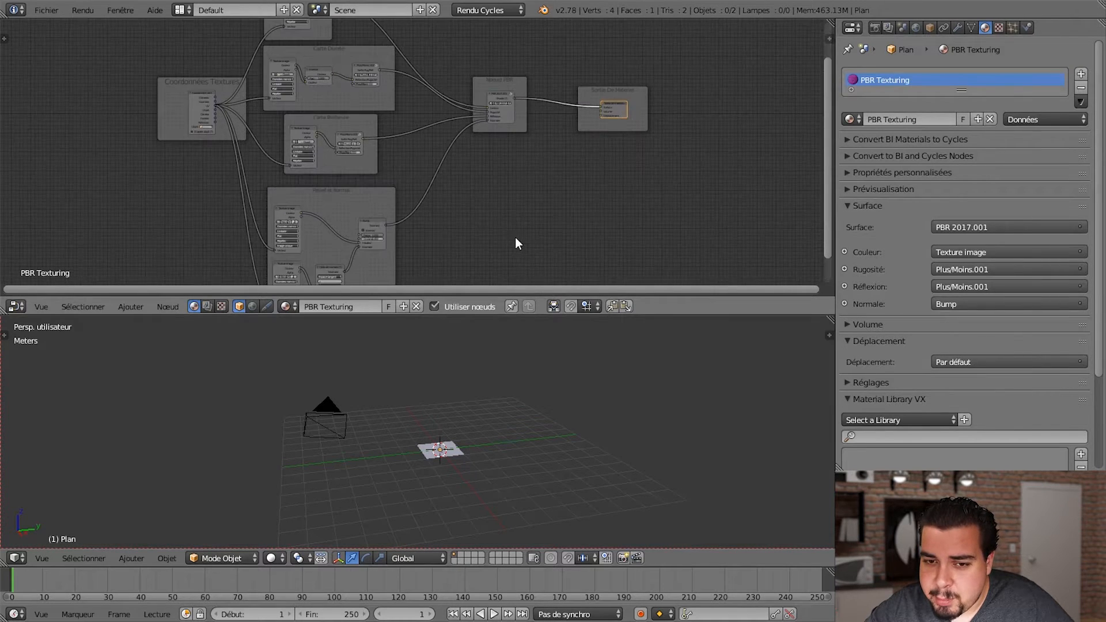
scroll(472, 161, up, 1)
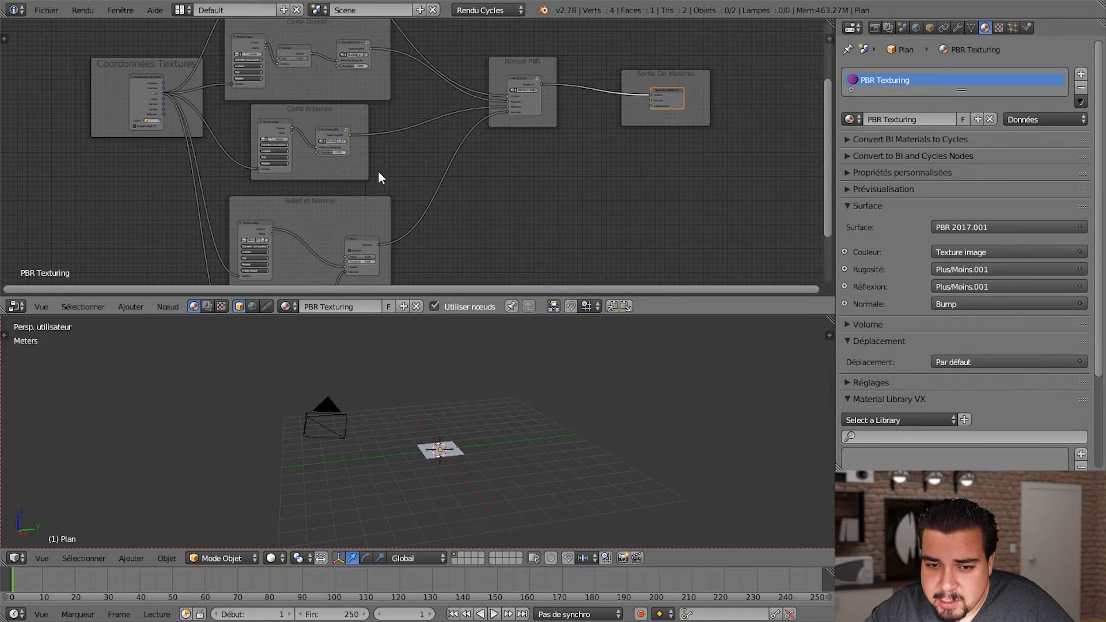
middle_drag(573, 210, 544, 99)
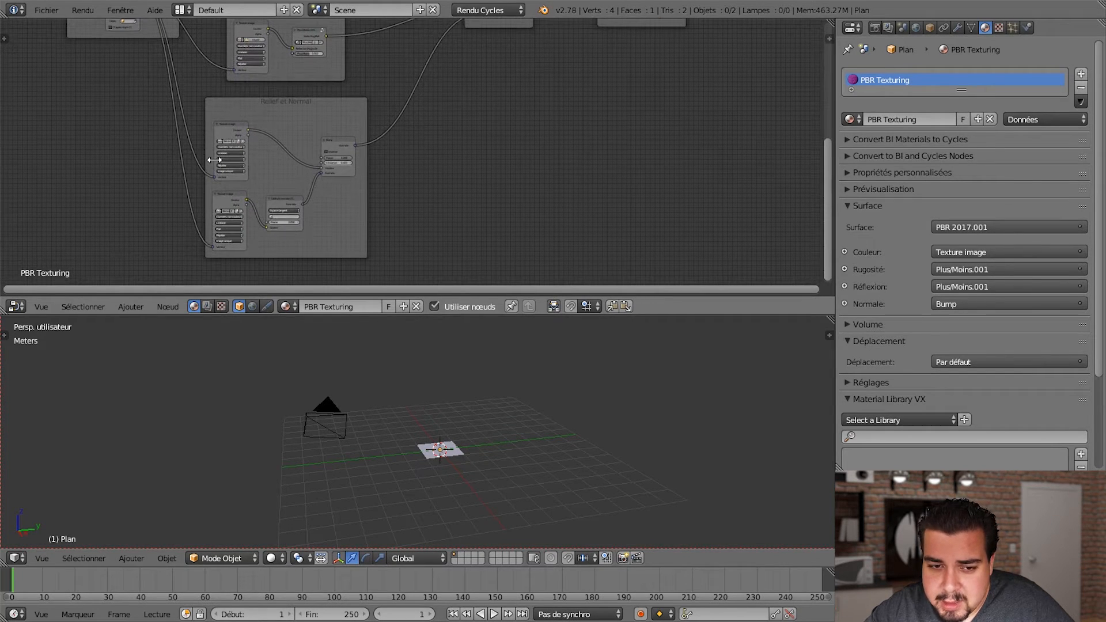
middle_drag(627, 124, 622, 272)
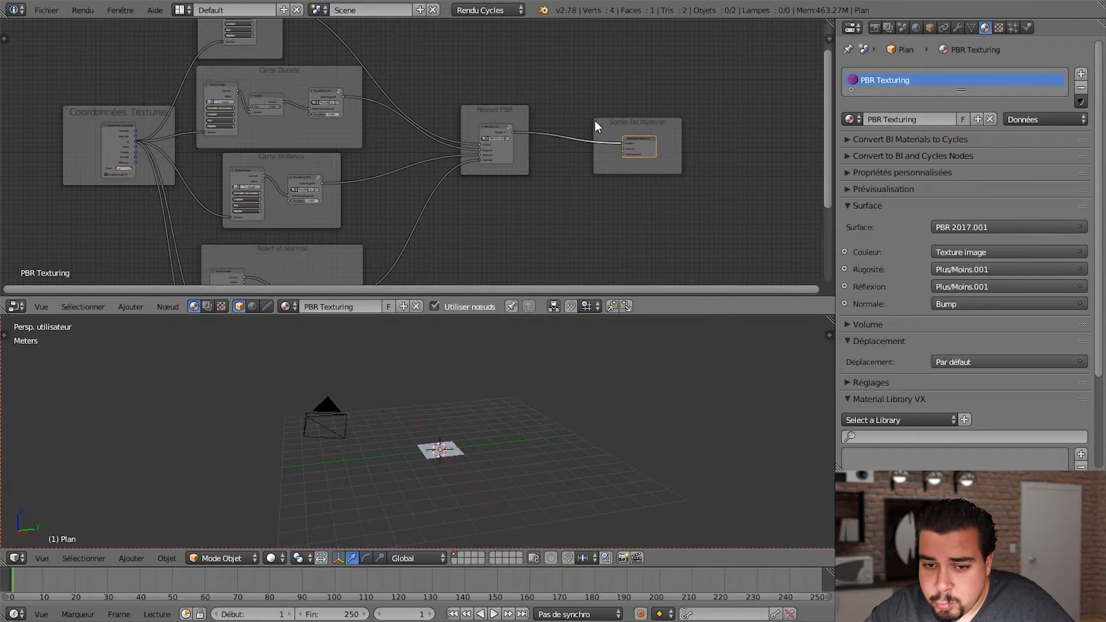
scroll(524, 166, up, 2)
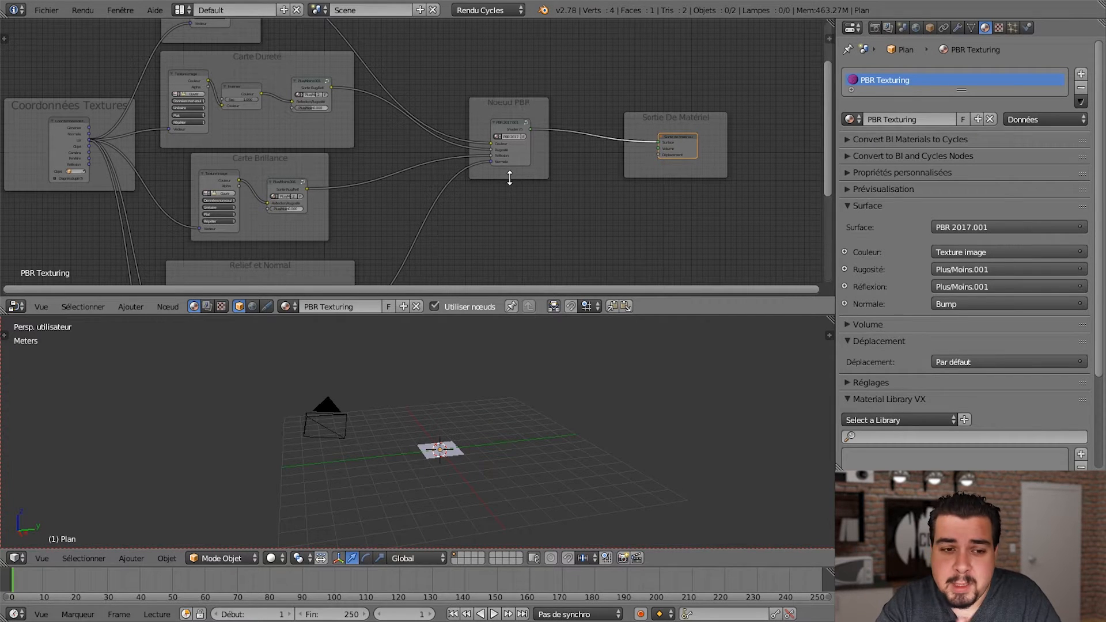
scroll(534, 221, down, 2)
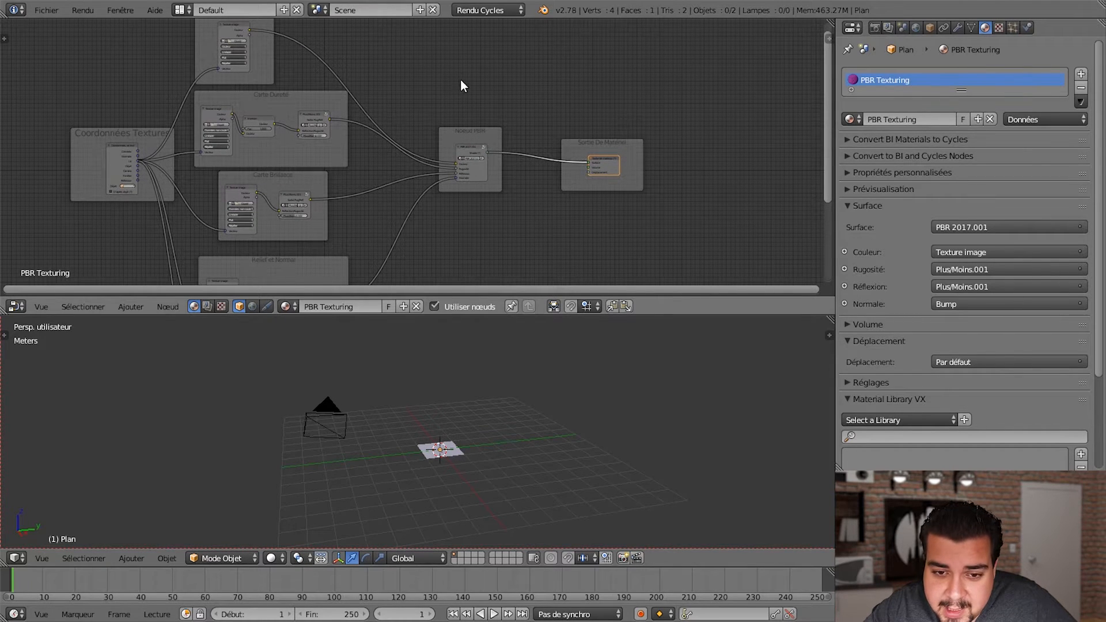
middle_drag(447, 118, 467, 174)
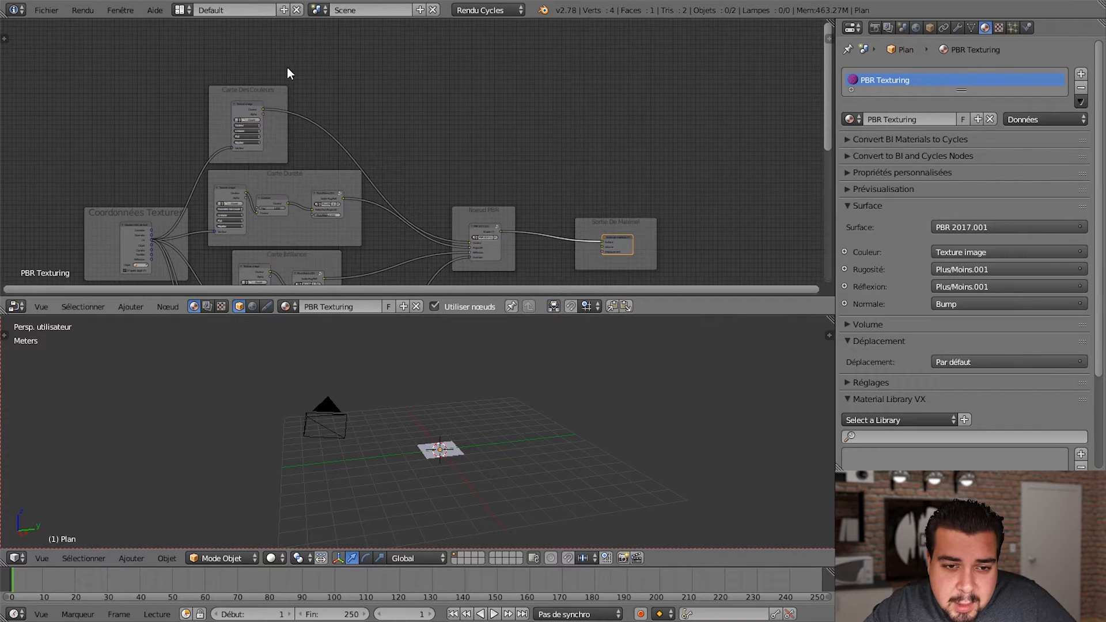
middle_drag(365, 129, 423, 173)
middle_drag(469, 234, 420, 129)
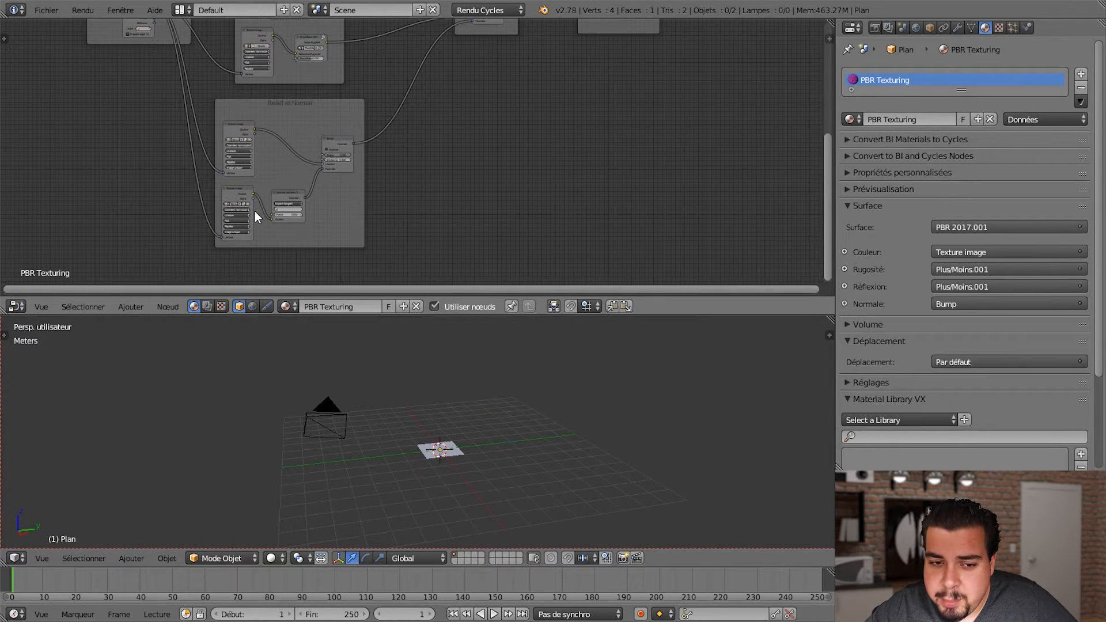
middle_drag(431, 199, 453, 255)
scroll(298, 212, up, 4)
middle_drag(164, 97, 279, 218)
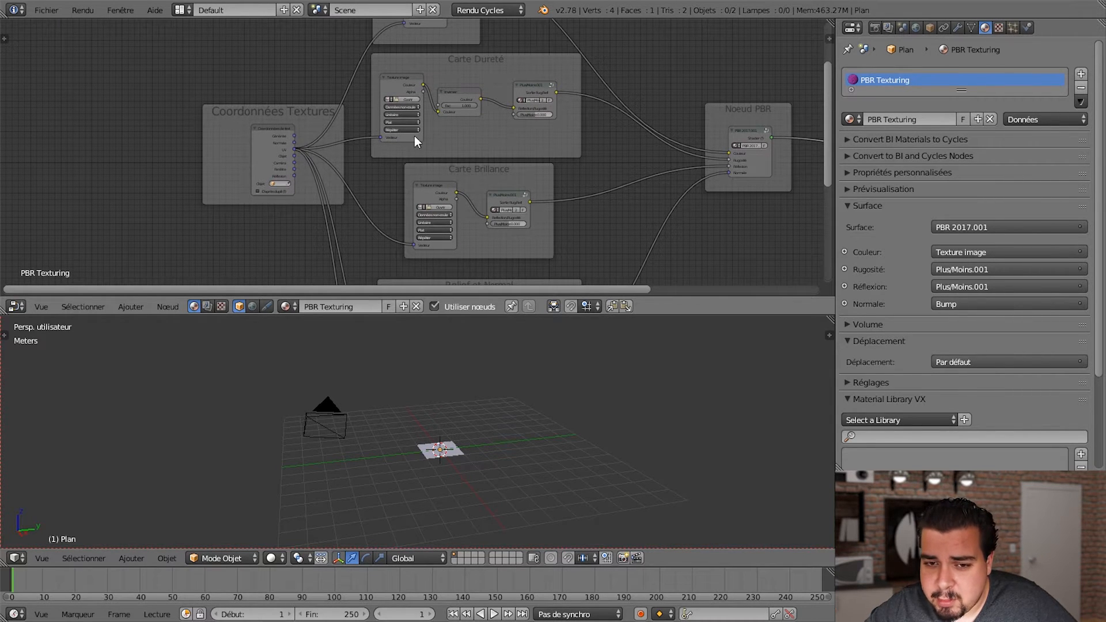
Step: Merge the 3D view over the node editor so that a single 3D view fills the area
click(826, 322)
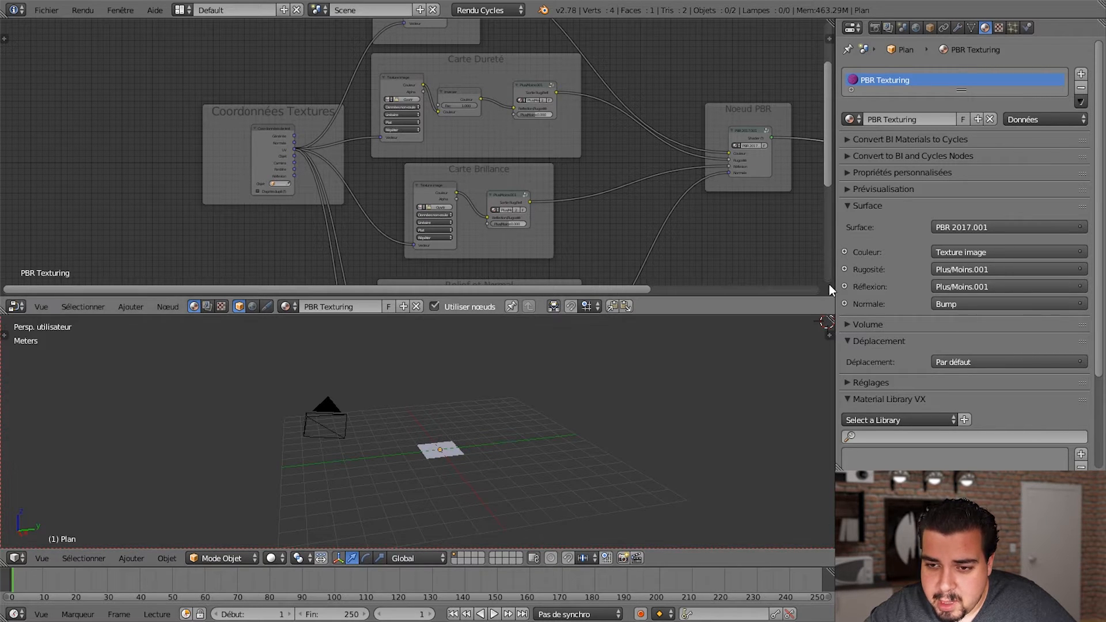
drag(830, 321, 807, 274)
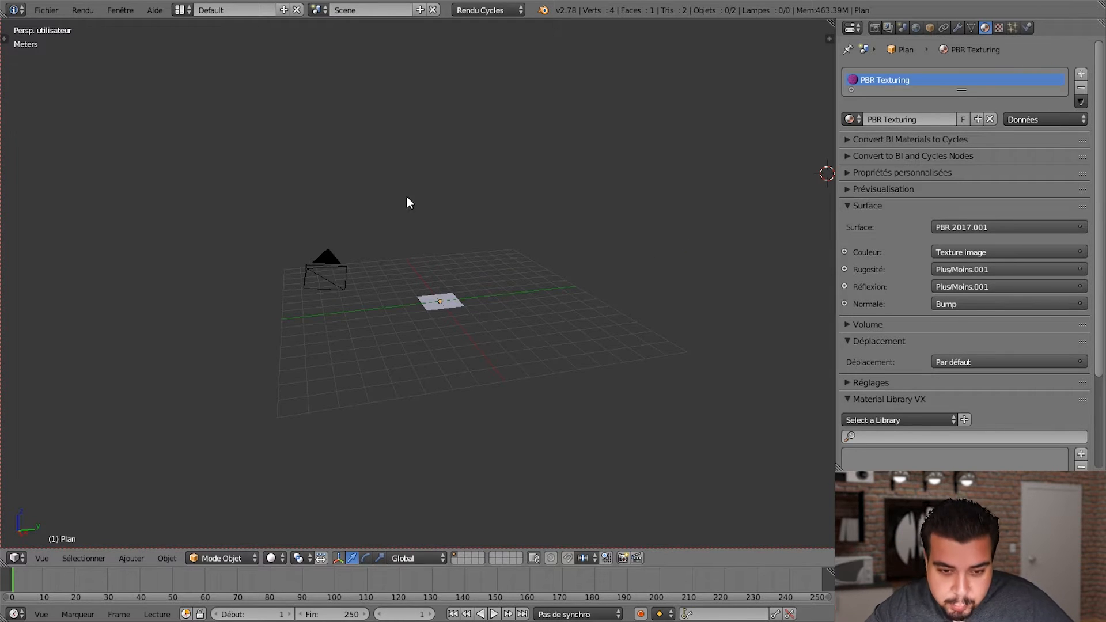
Step: Delete the plane from the scene and reset the 3D cursor to the world origin
right_click(440, 297)
key(x)
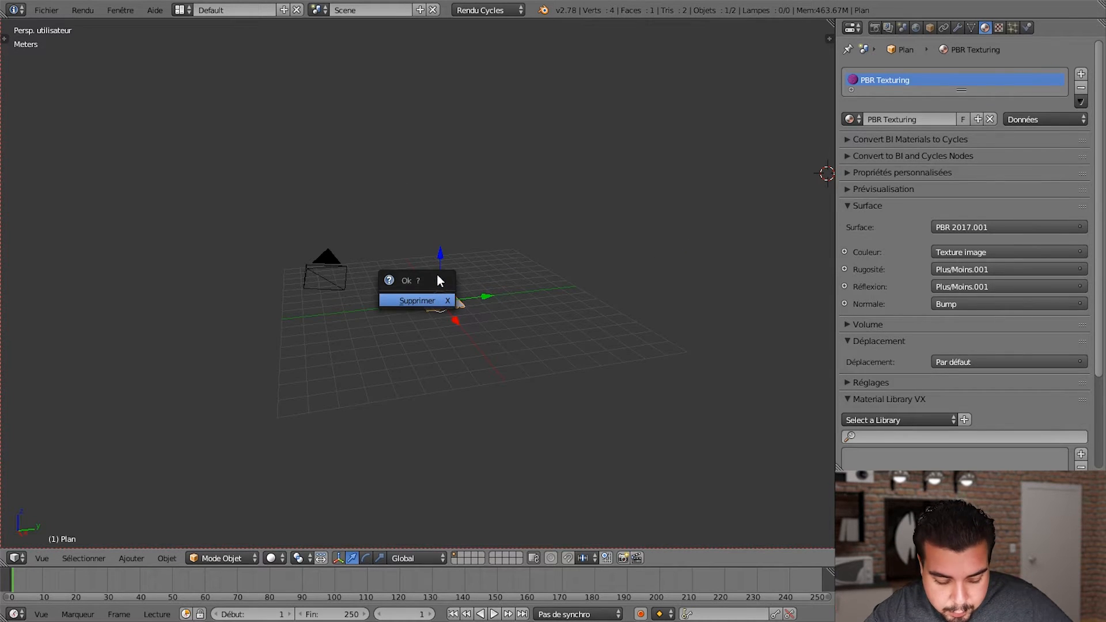
click(435, 299)
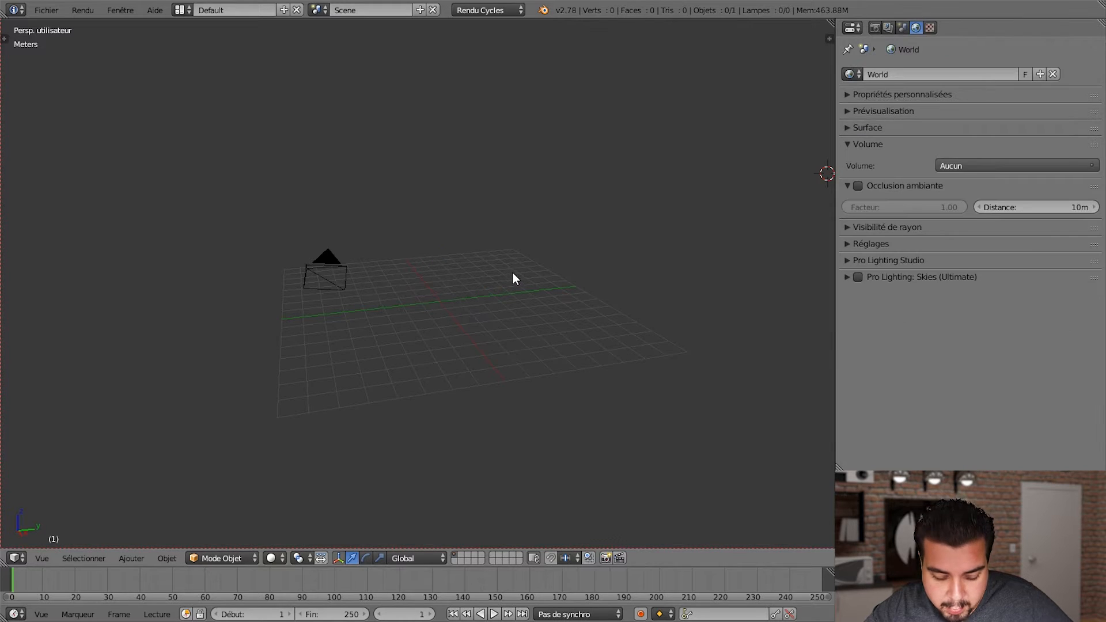
key(shift+c)
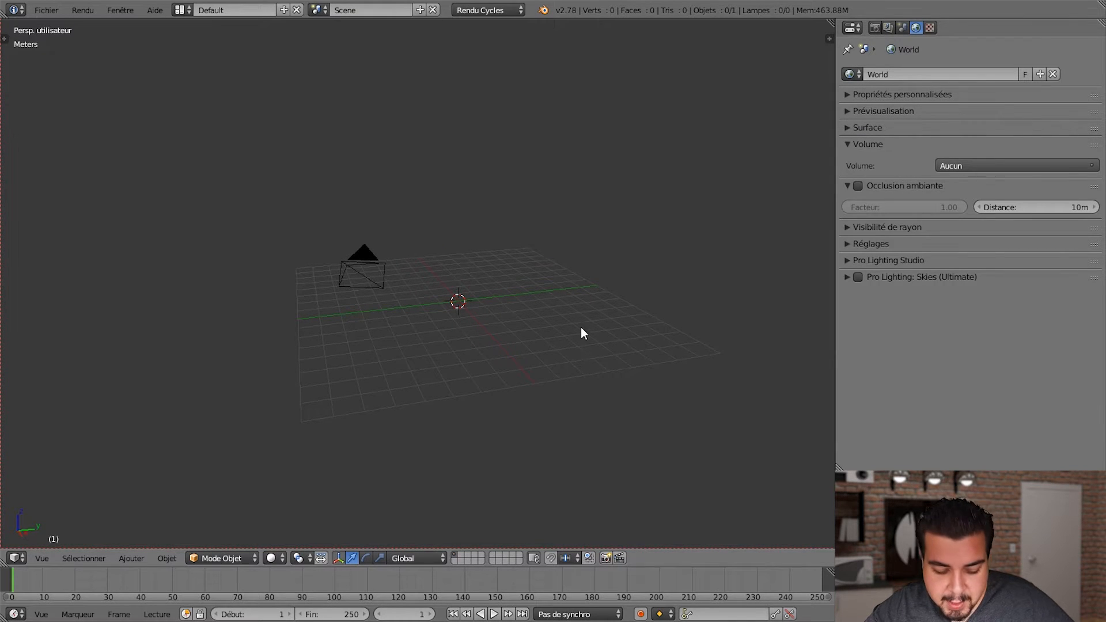
Step: Add a UV sphere at the world origin and scale it up by a factor of 10
key(shift+a)
mouse_move(573, 320)
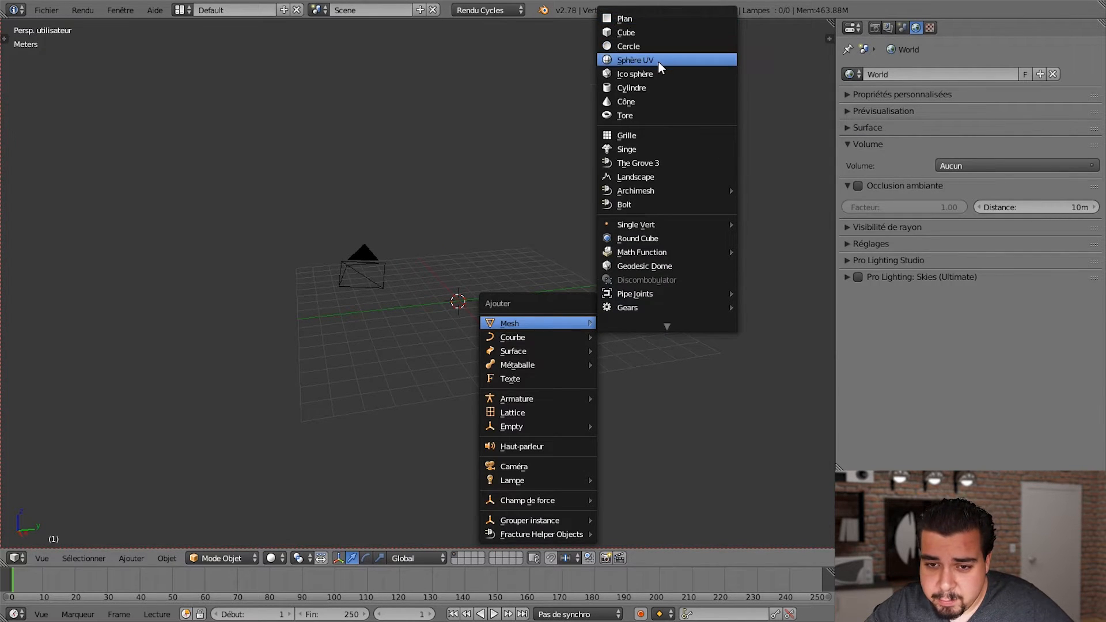
click(658, 61)
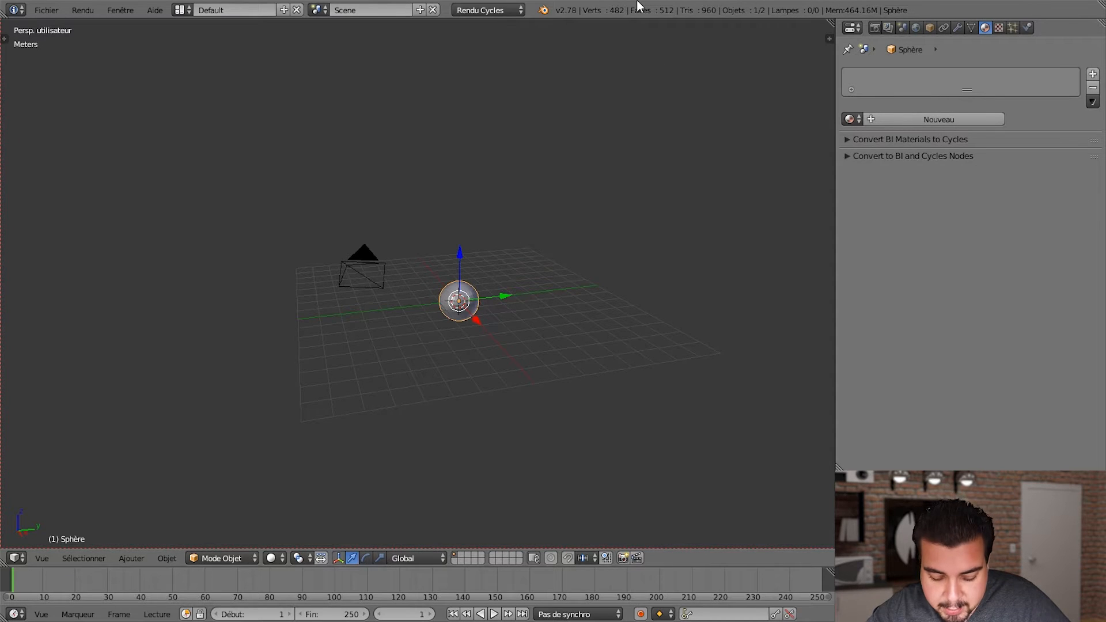
key(s)
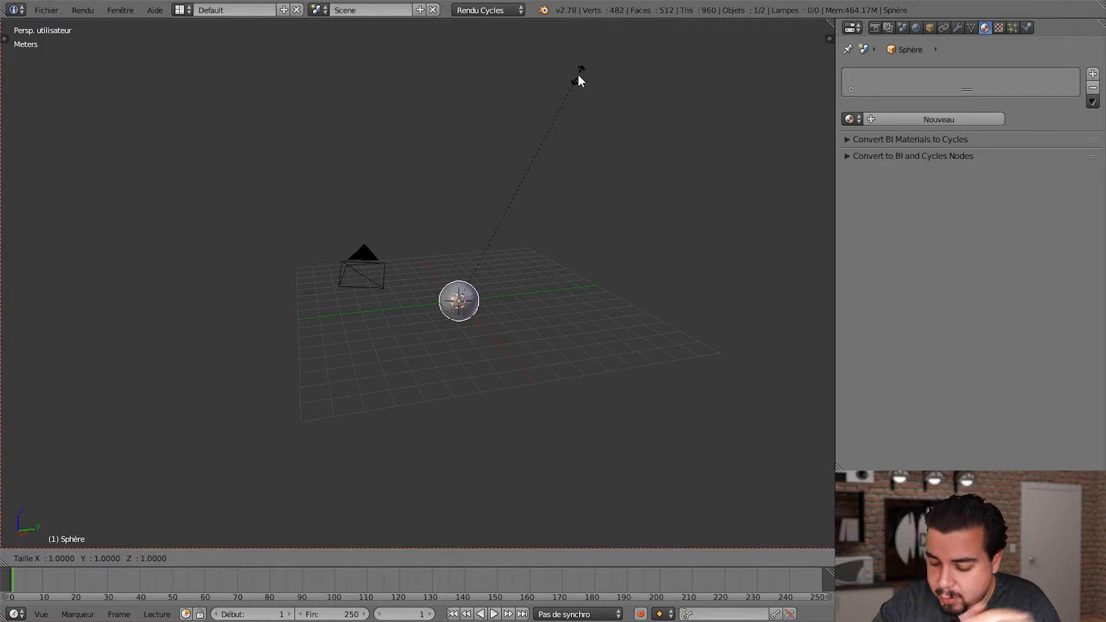
text(10)
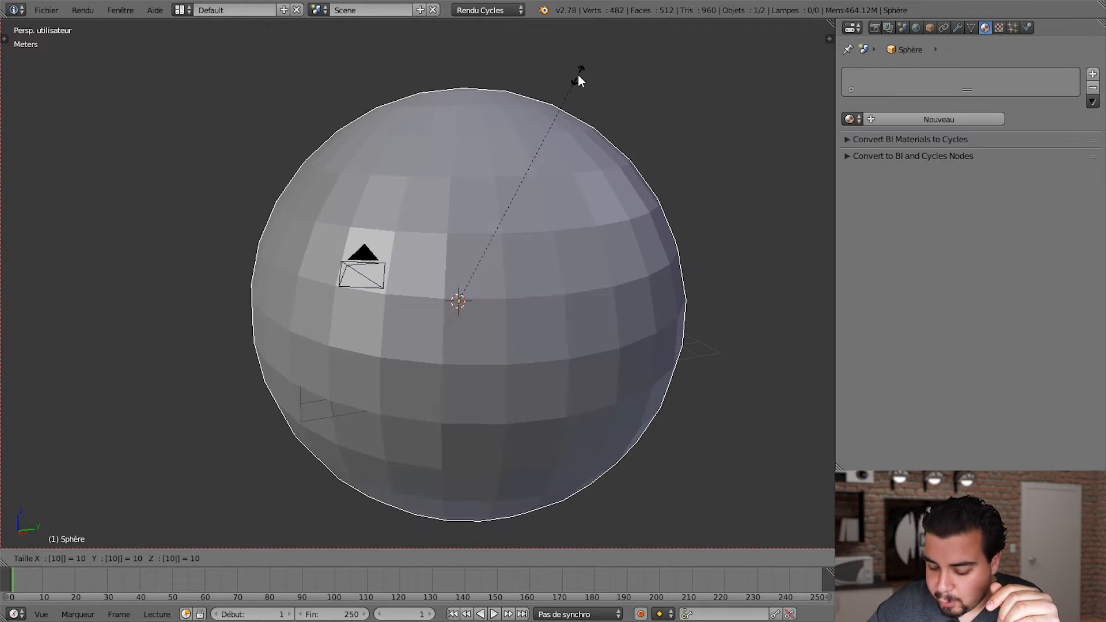
key(Return)
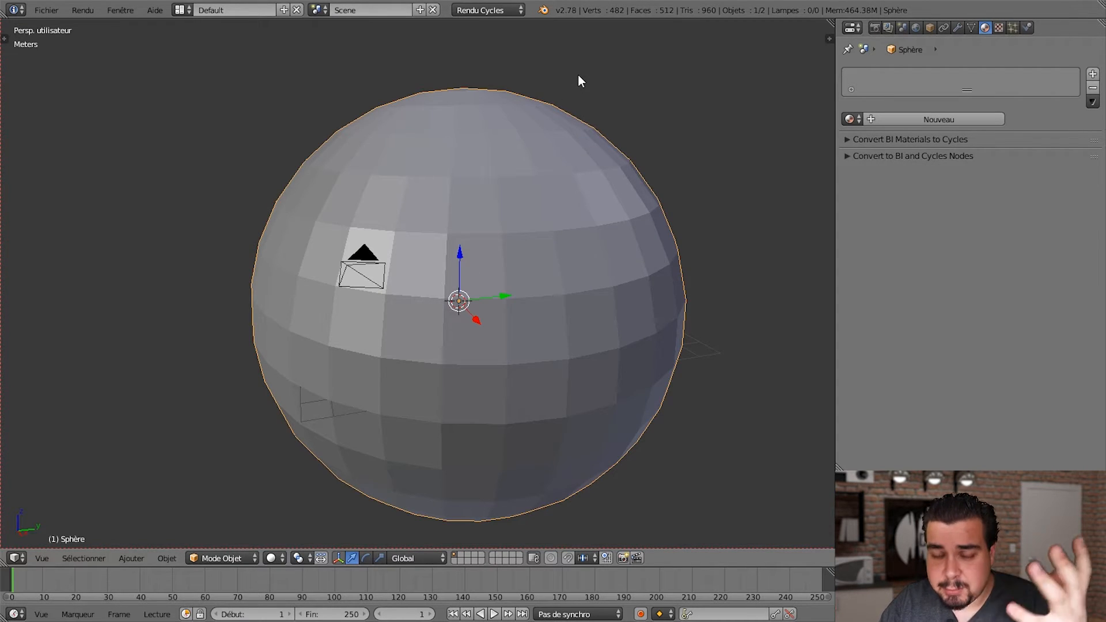
Step: Move the sphere up 10 m along the global Z axis
key(g)
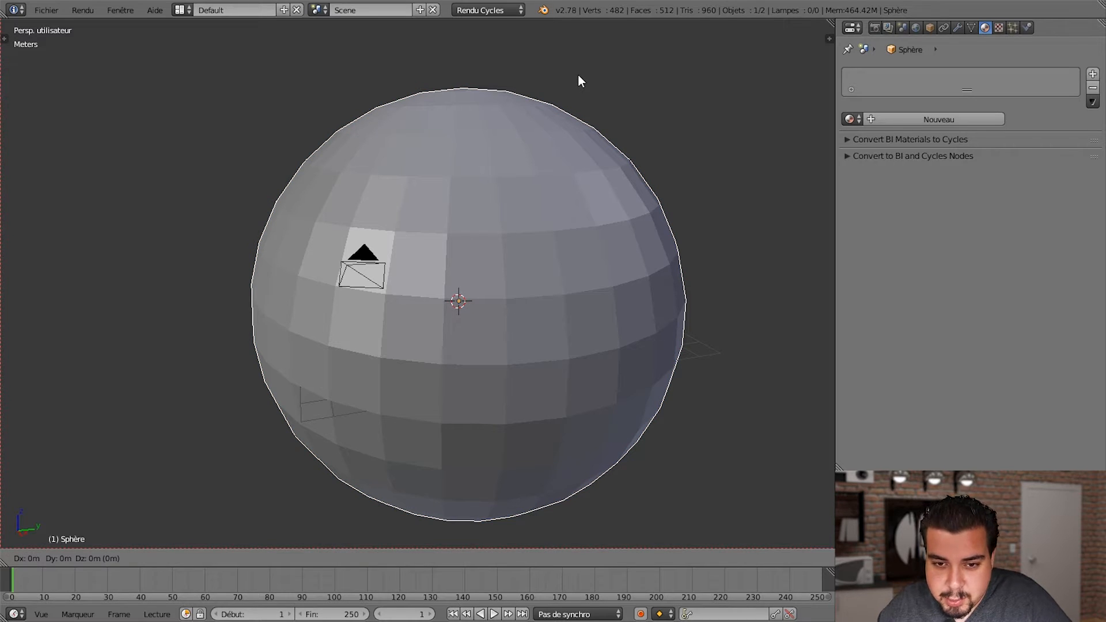
text(10)
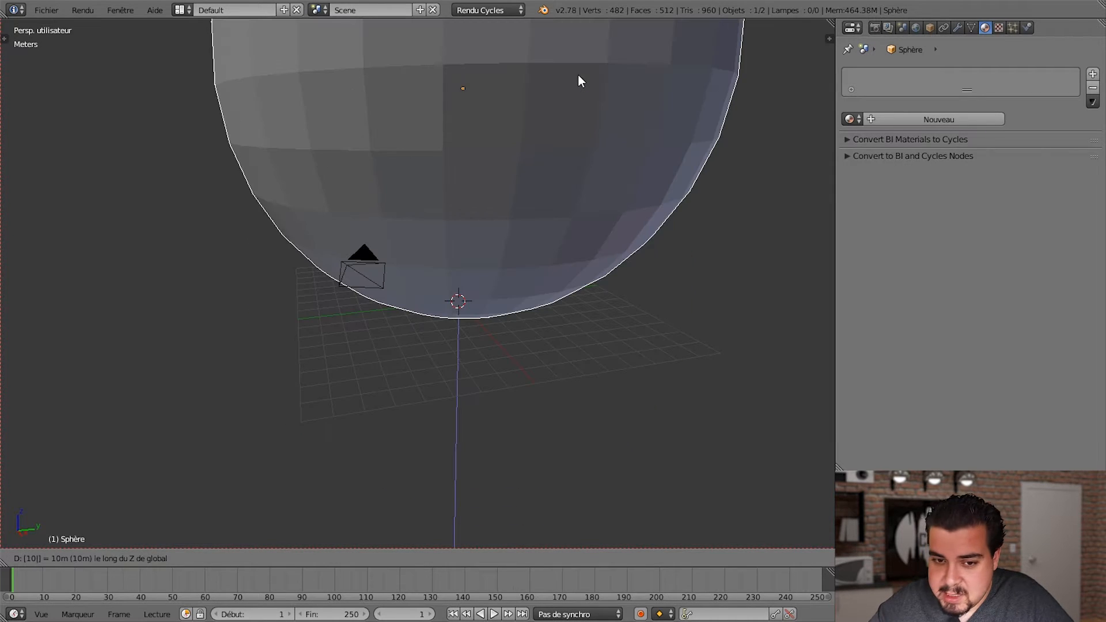
key(Return)
Step: Look through the camera and reposition it so the whole sphere is centred in the frame
key(KP_0)
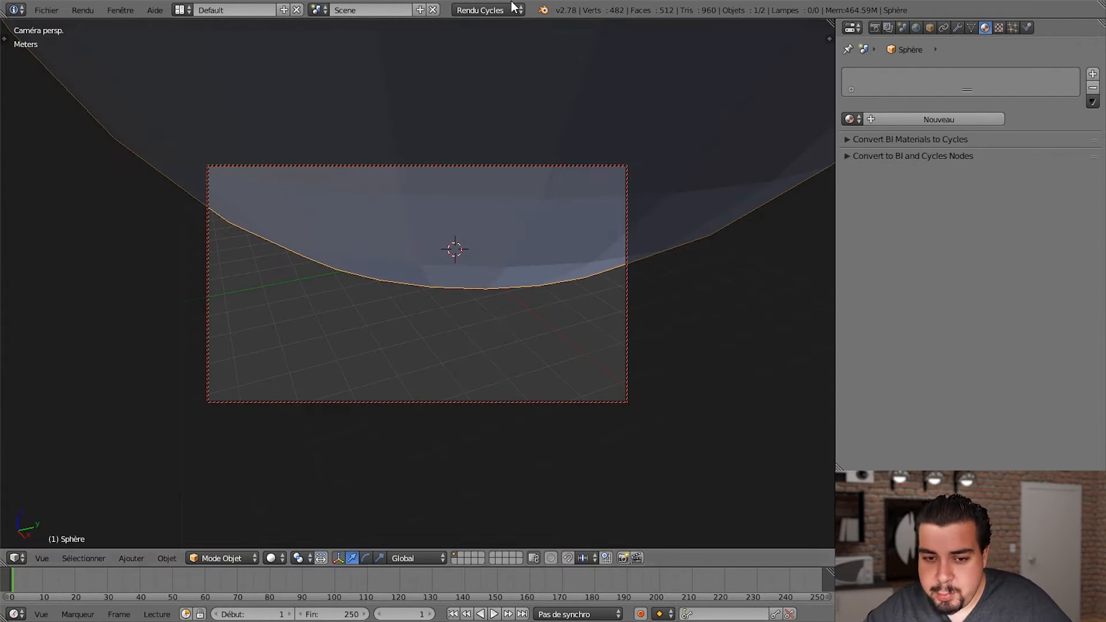
scroll(558, 334, down, 5)
shift+middle_drag(528, 278, 457, 296)
scroll(484, 349, down, 4)
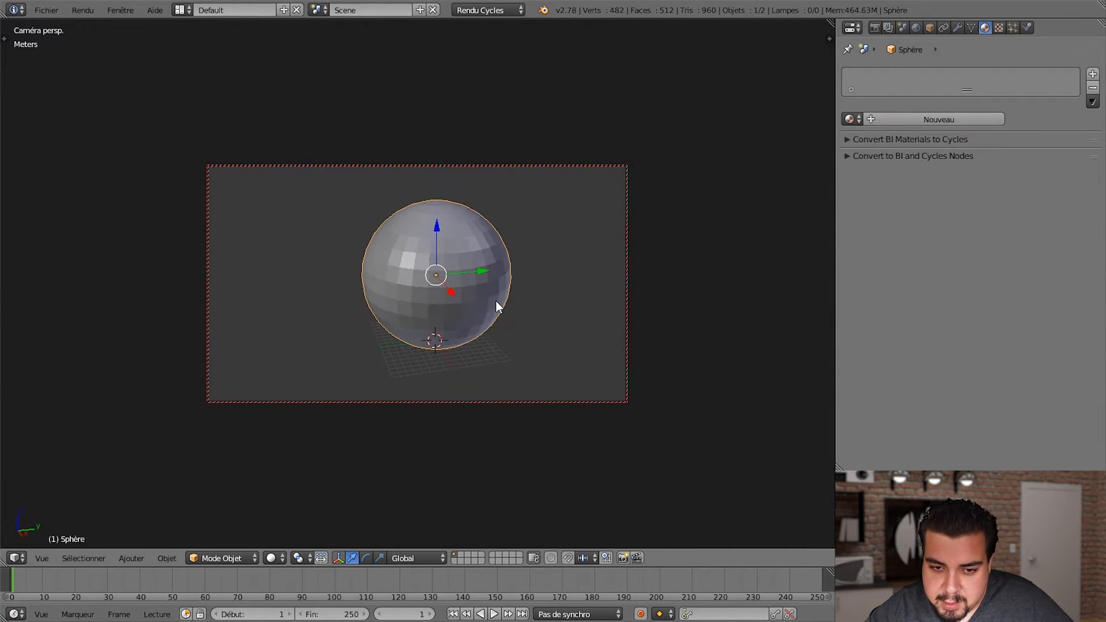
scroll(453, 298, up, 3)
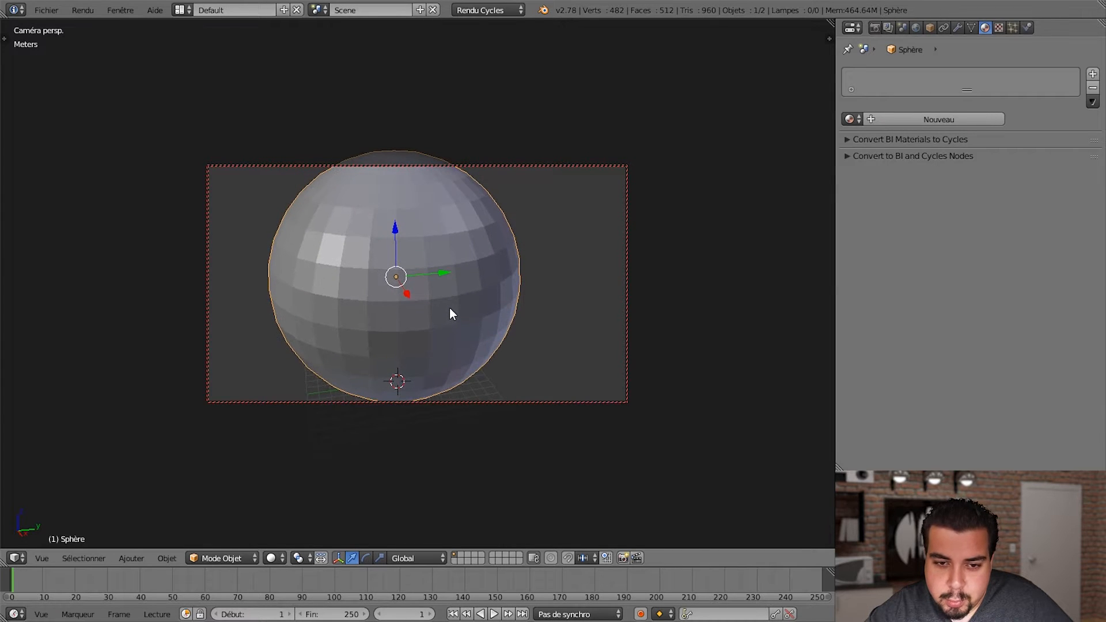
scroll(450, 308, down, 2)
mouse_move(449, 304)
middle_down()
mouse_move(479, 307)
mouse_move(455, 313)
mouse_move(466, 304)
middle_up()
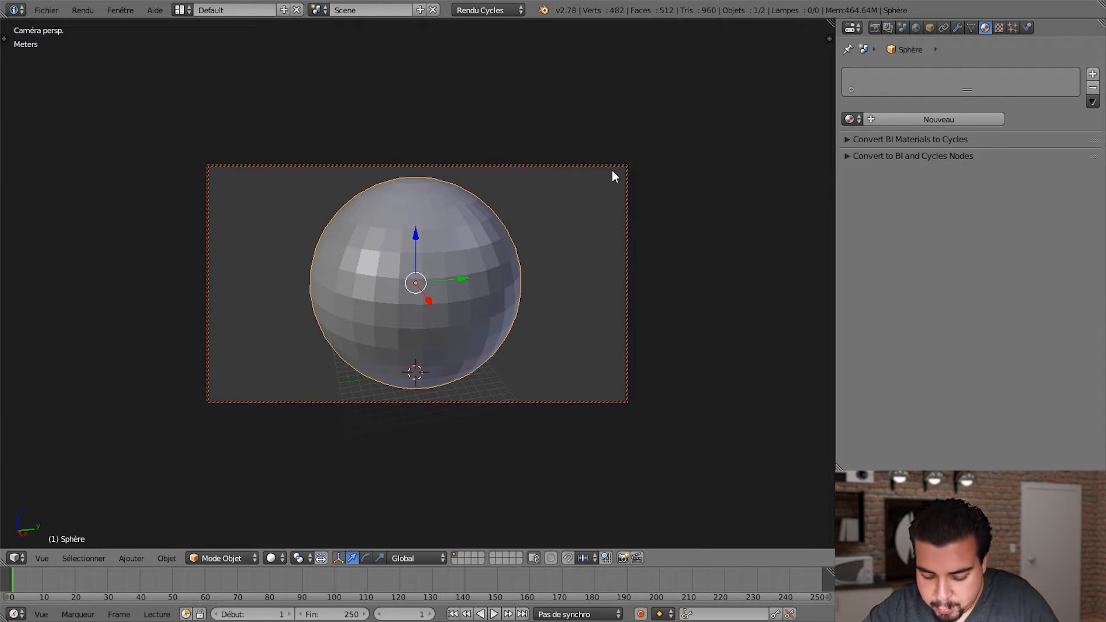
Step: Examine the option that locks the camera to the view in the 3D view's settings
key(n)
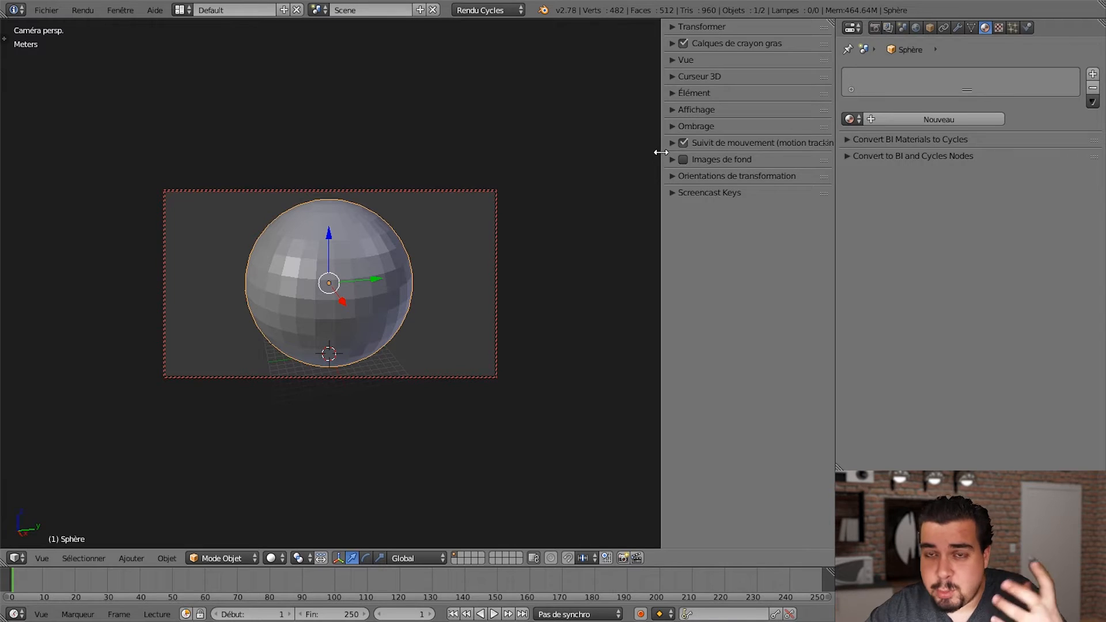
click(676, 64)
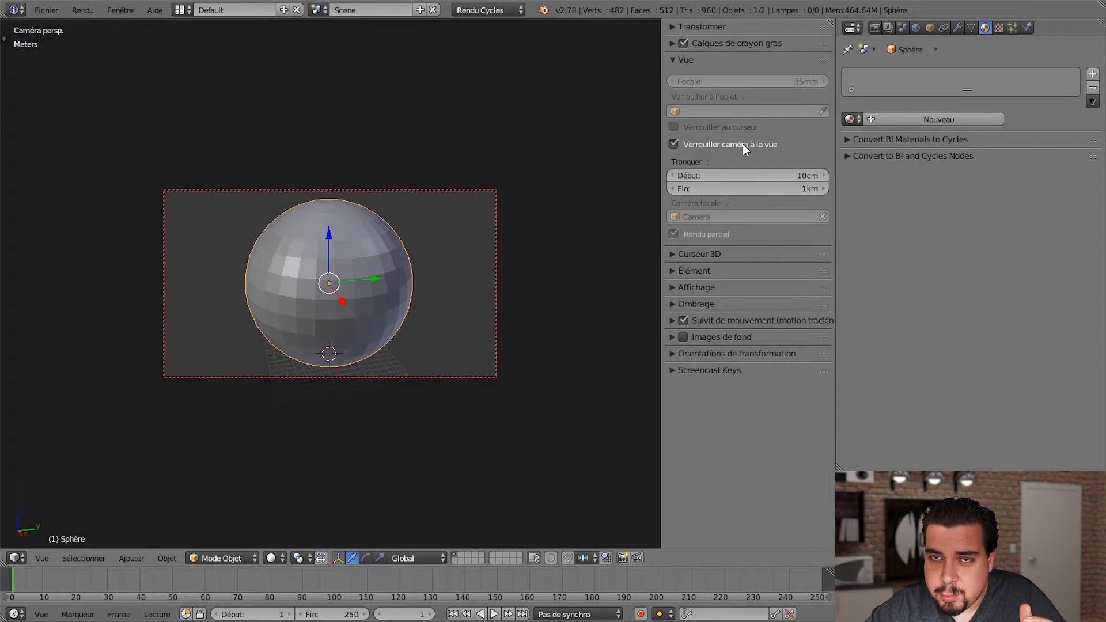
key(n)
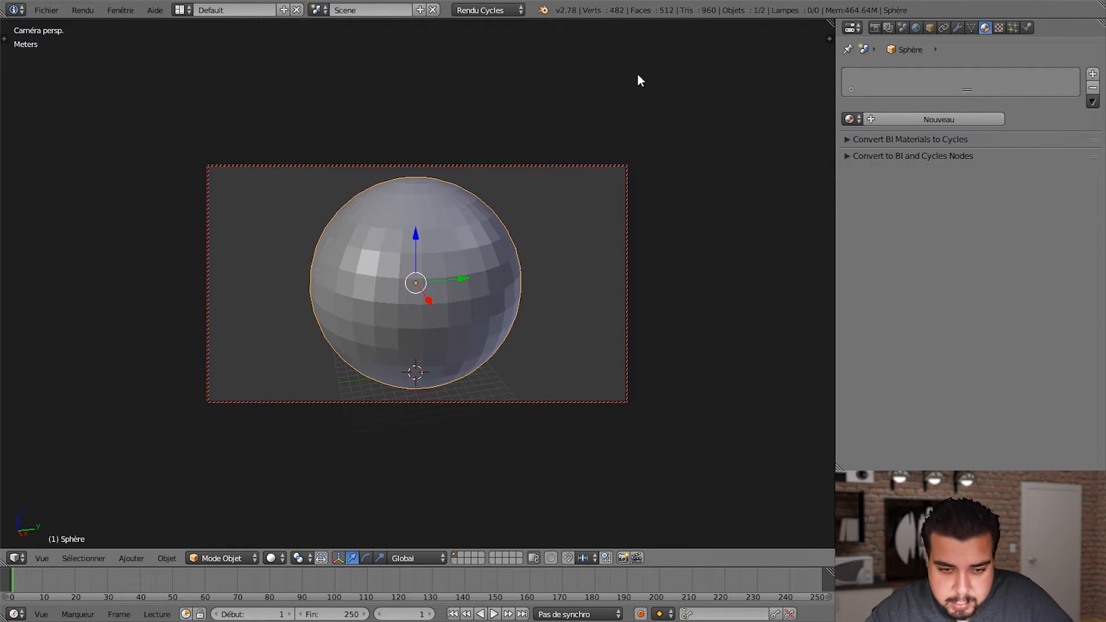
Step: Leave the camera view, deselect everything and add a sun lamp at the world origin
key(KP_0)
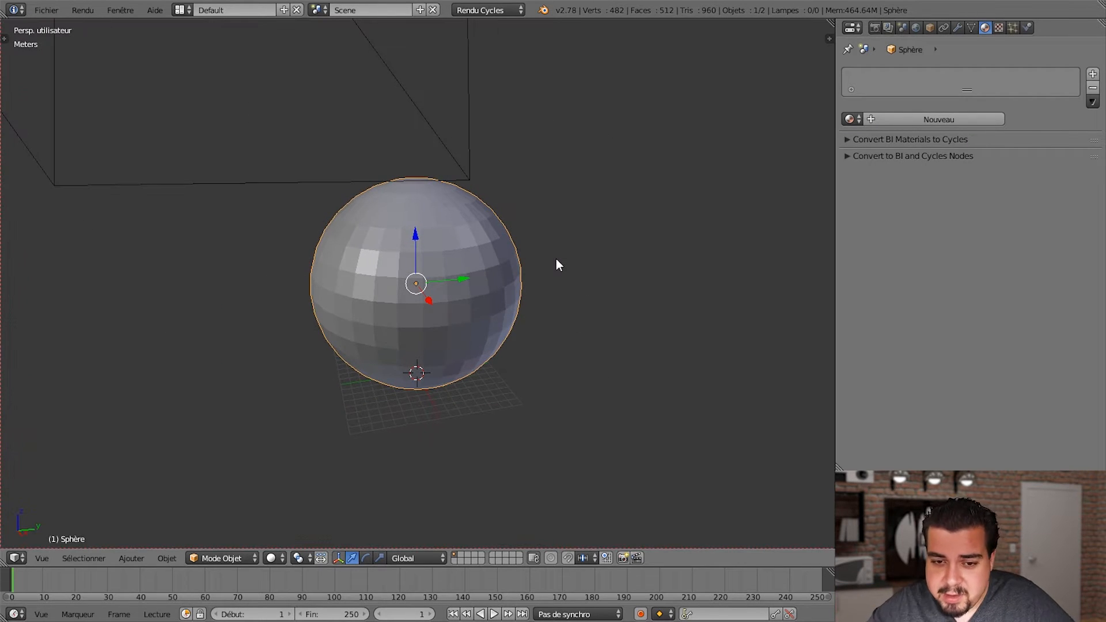
key(a)
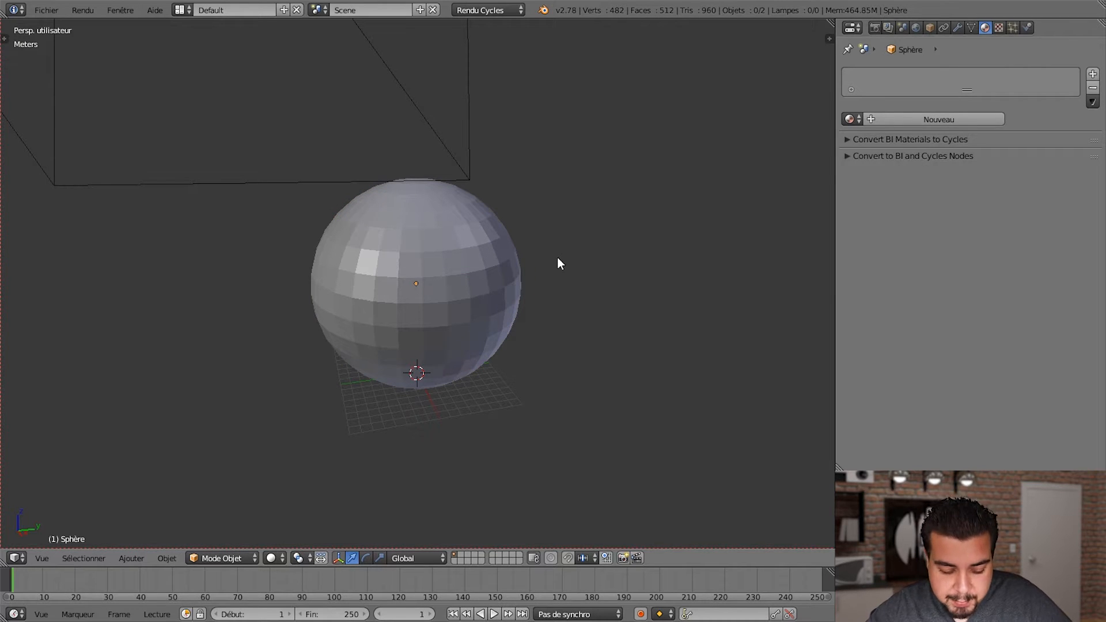
key(shift+a)
mouse_move(558, 258)
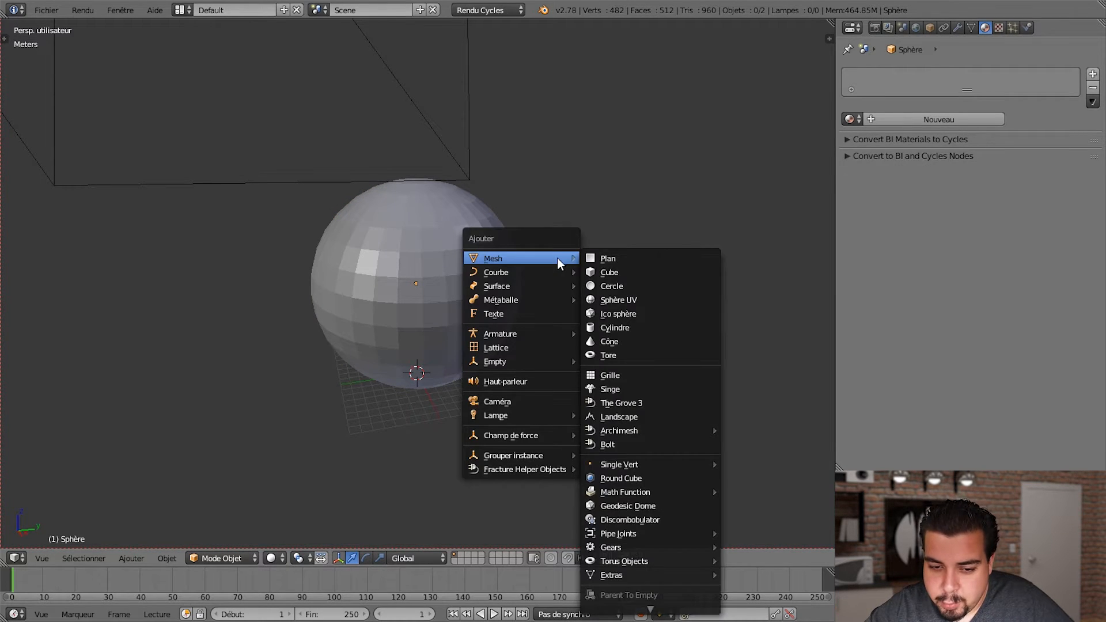
mouse_move(555, 417)
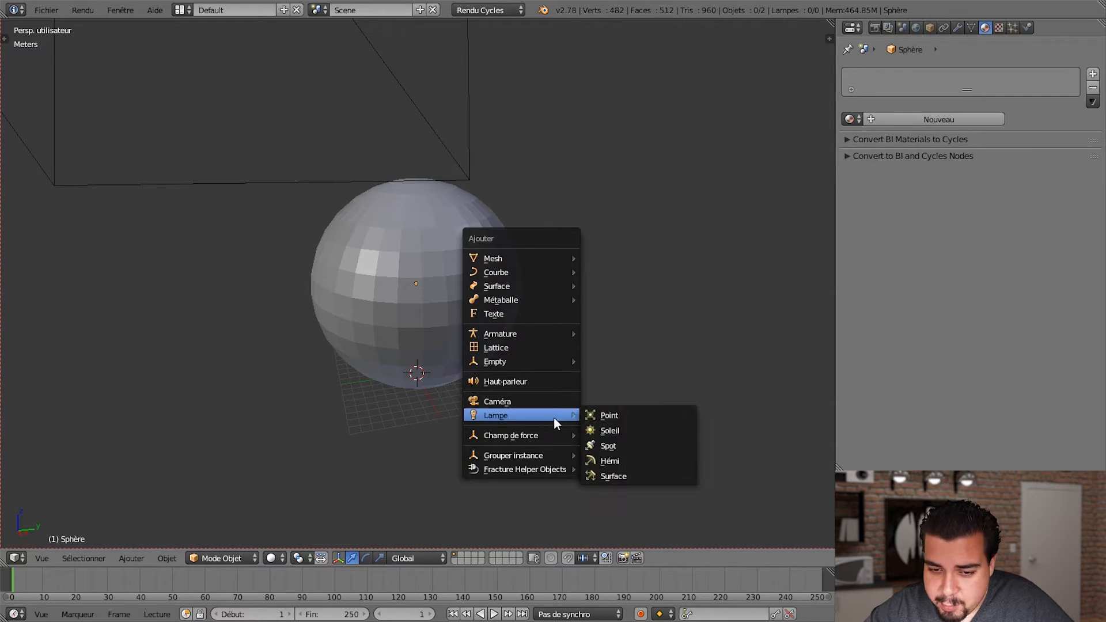
click(637, 430)
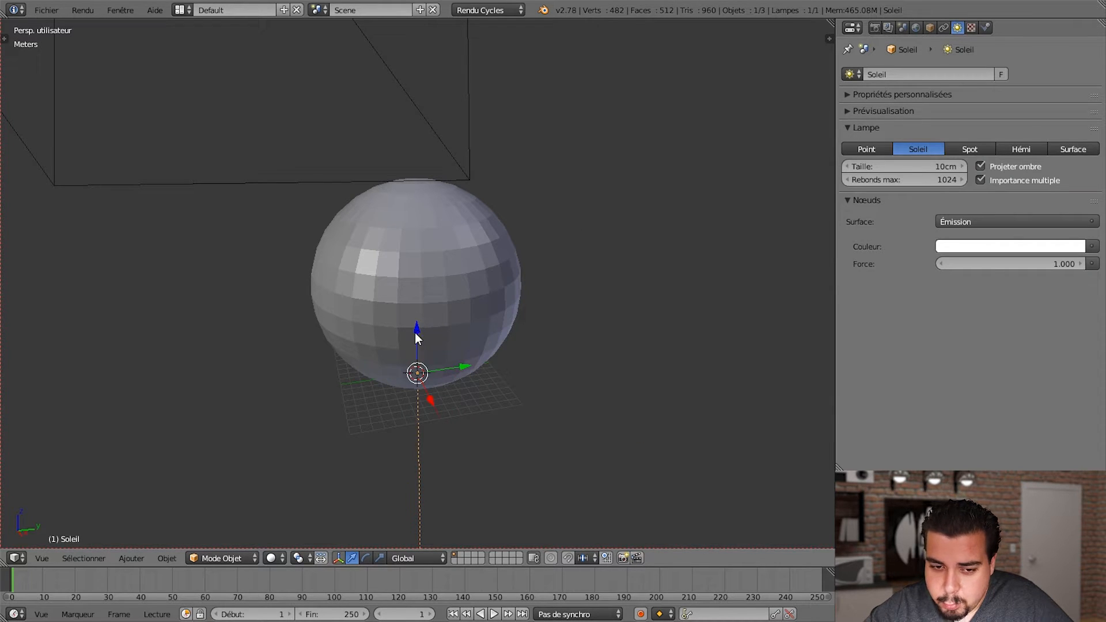
Step: Raise the sun lamp vertically to above the sphere and check its lighting in a rendered preview
key(g)
key(z)
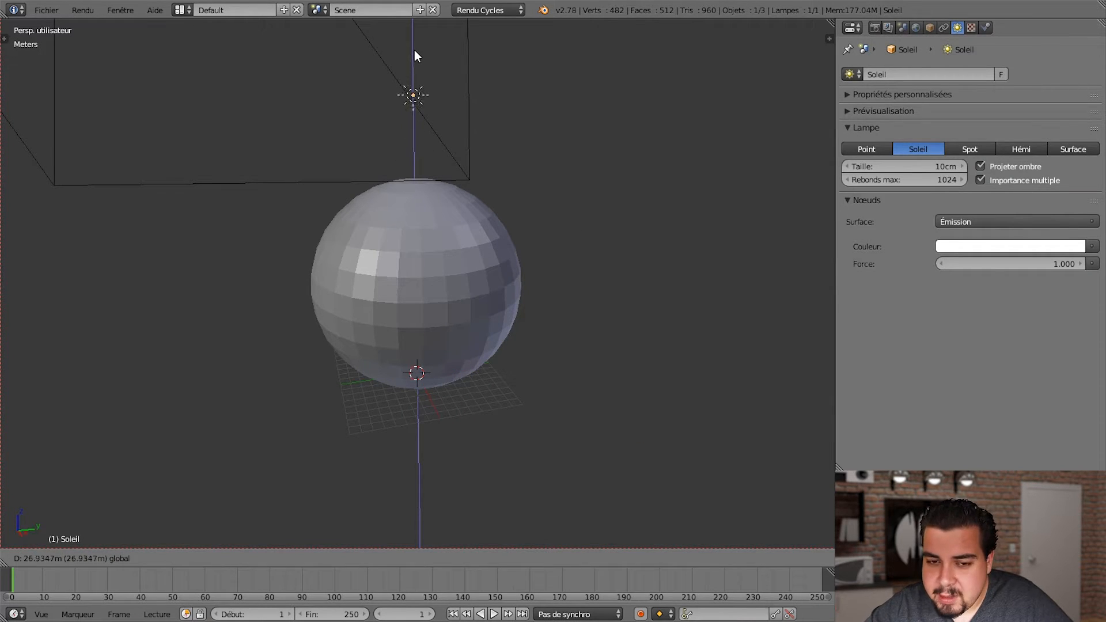
click(402, 41)
key(shift+z)
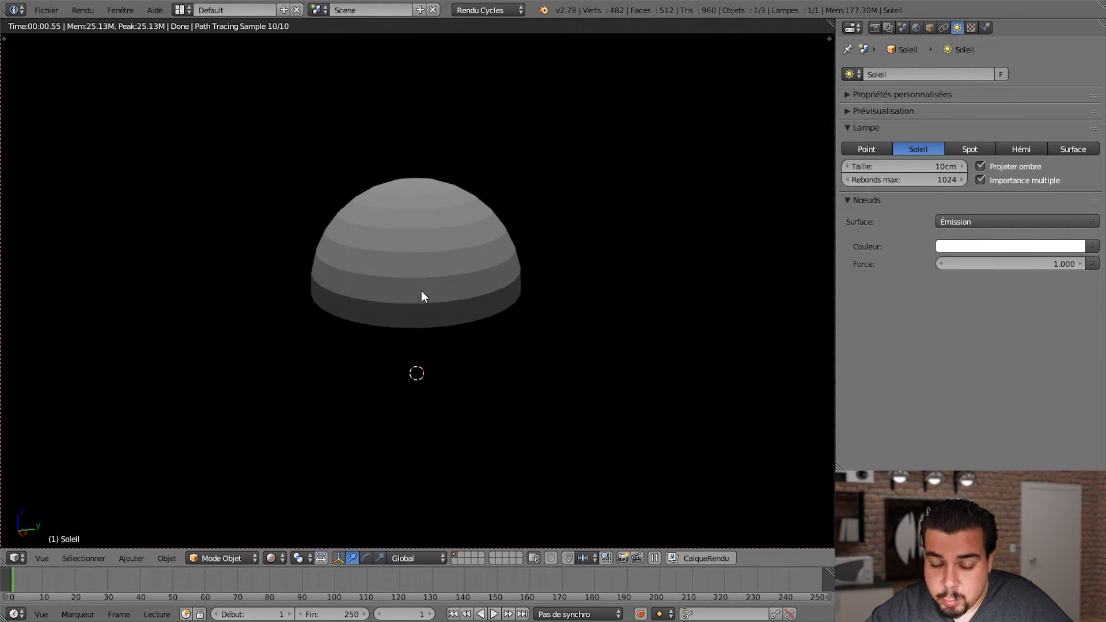
key(shift+z)
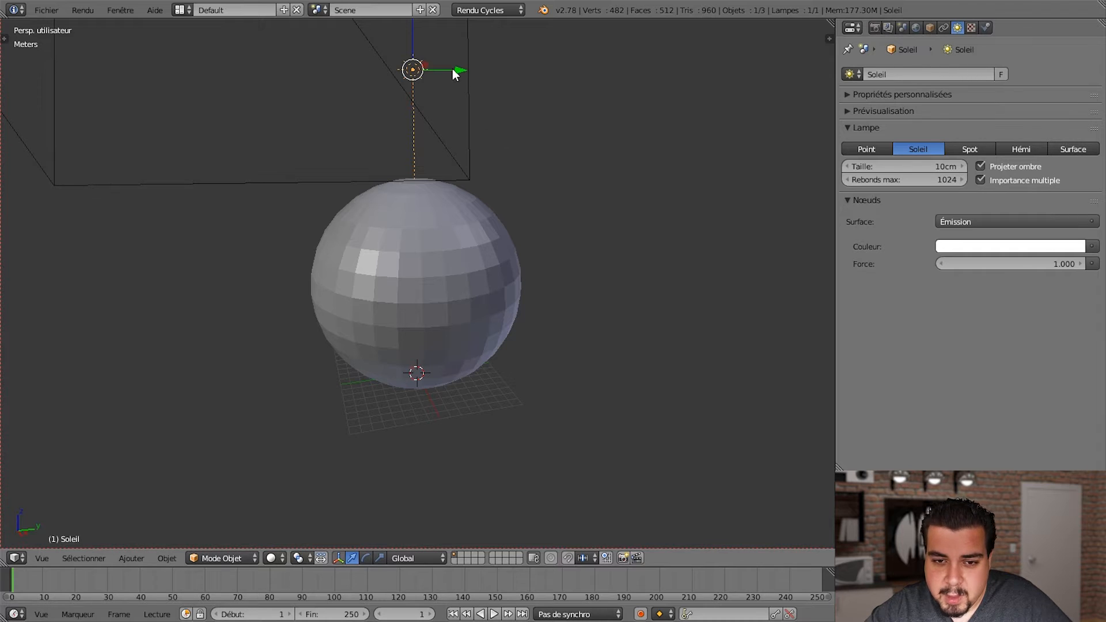
Step: Place the sun lamp beside the sphere with a -45° rotation about the global X axis, and preview the rendered lighting
drag(453, 69, 729, 123)
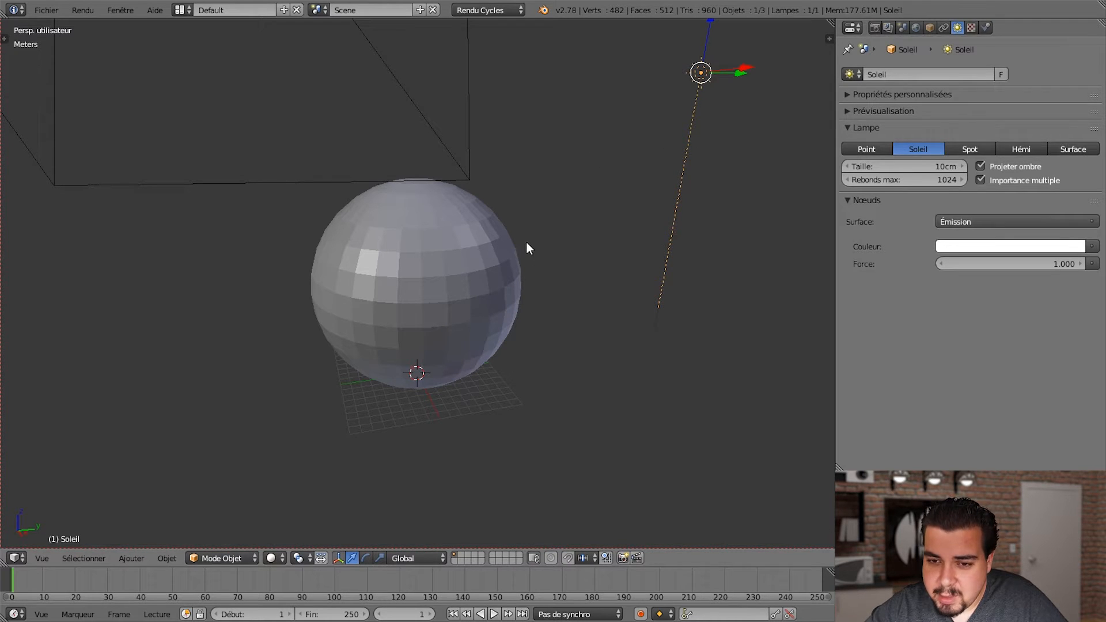
key(r)
key(x)
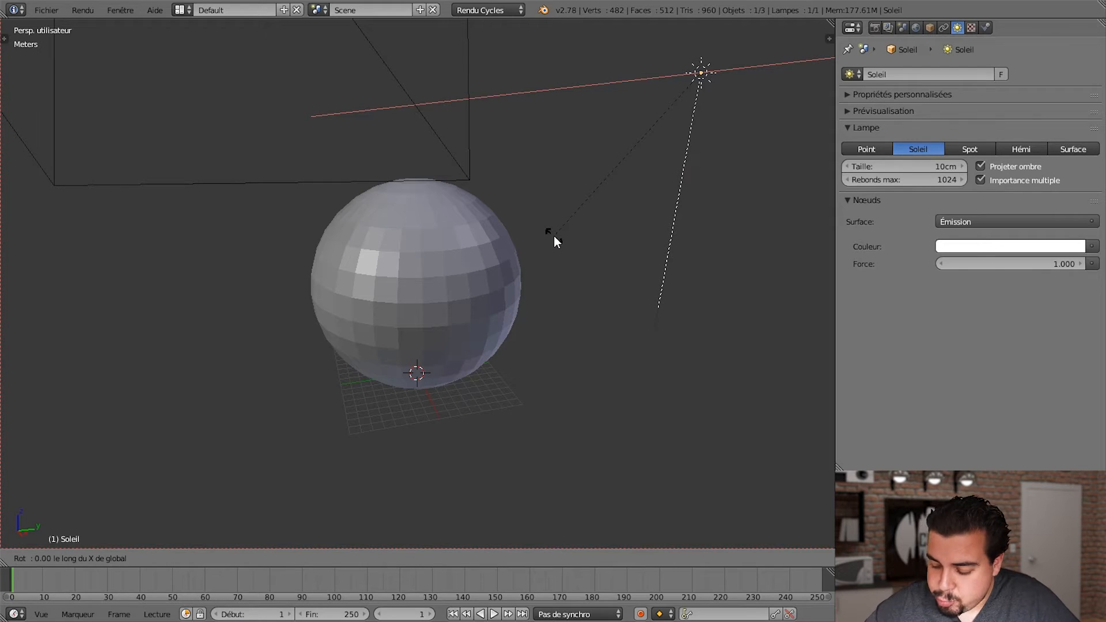
text(45)
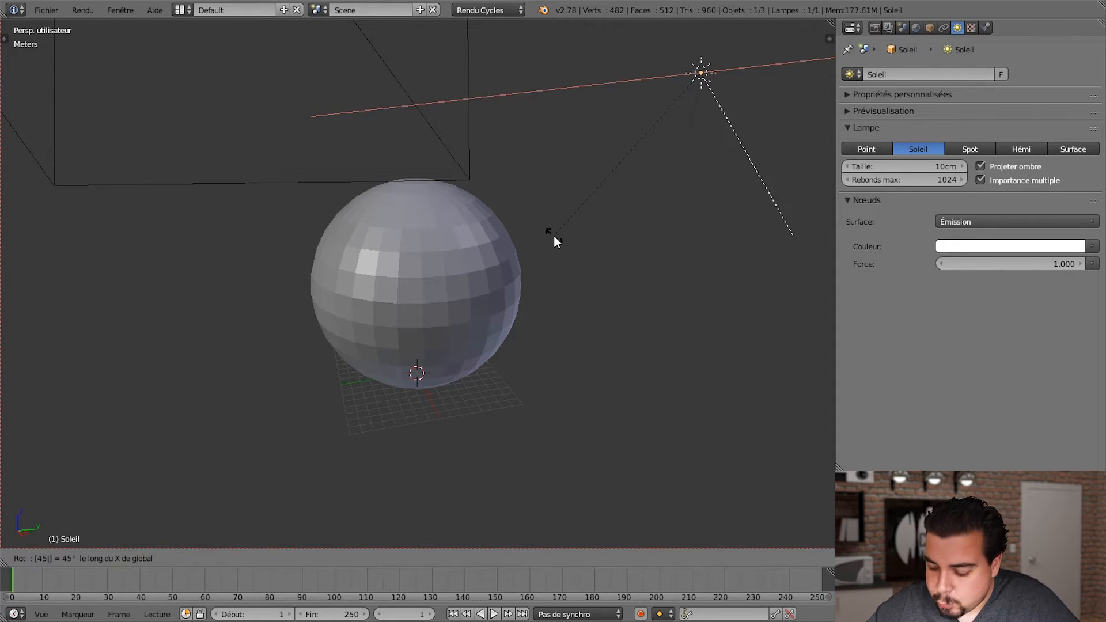
key(minus)
key(Return)
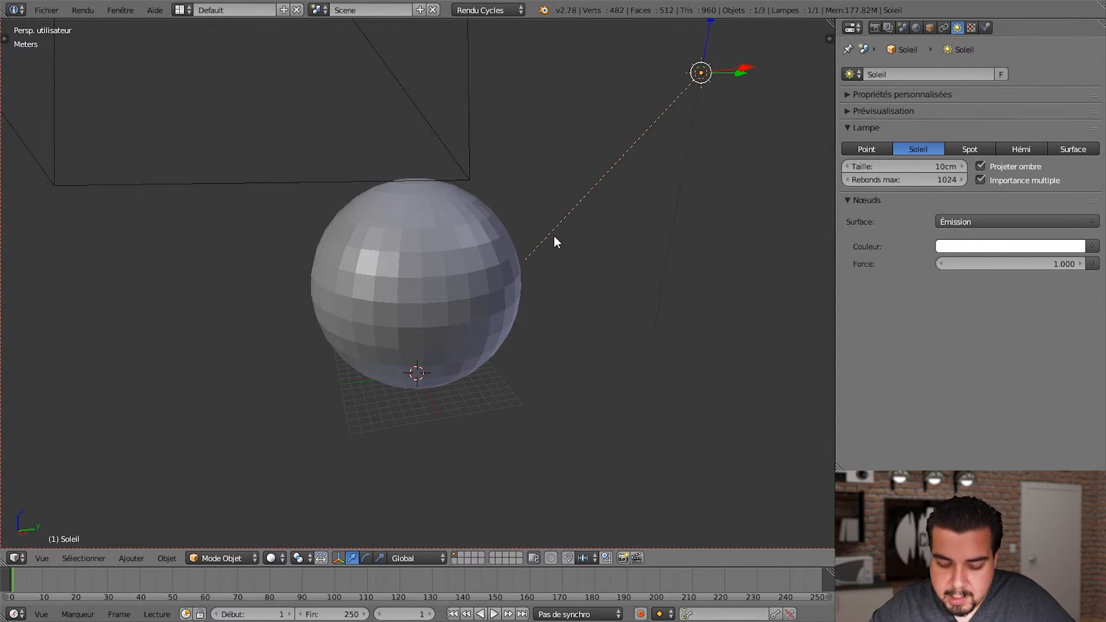
key(shift+z)
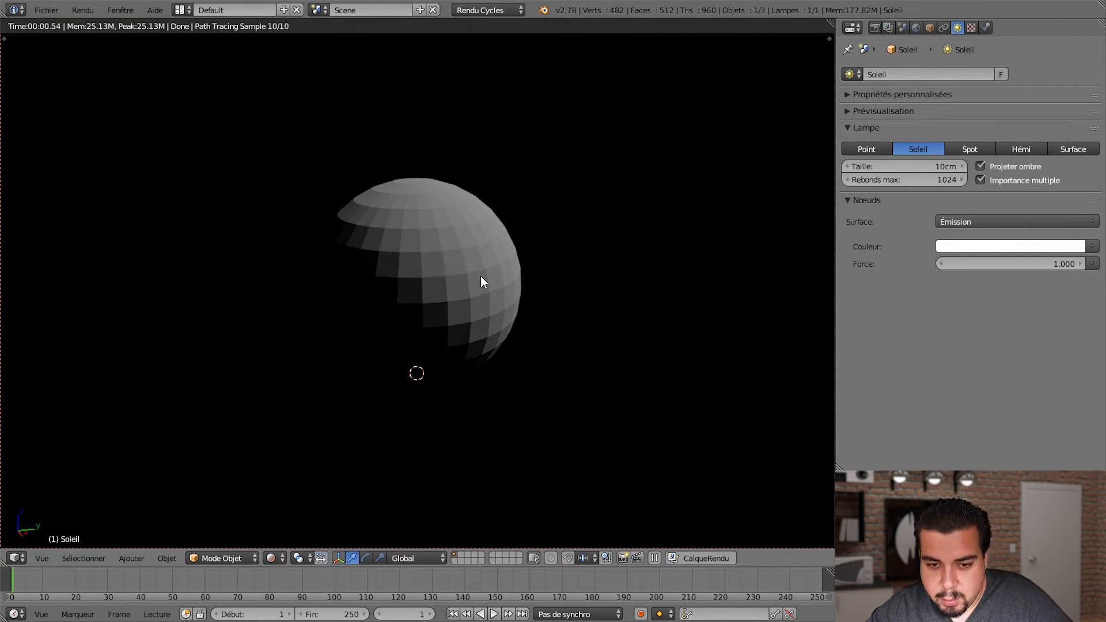
key(shift+z)
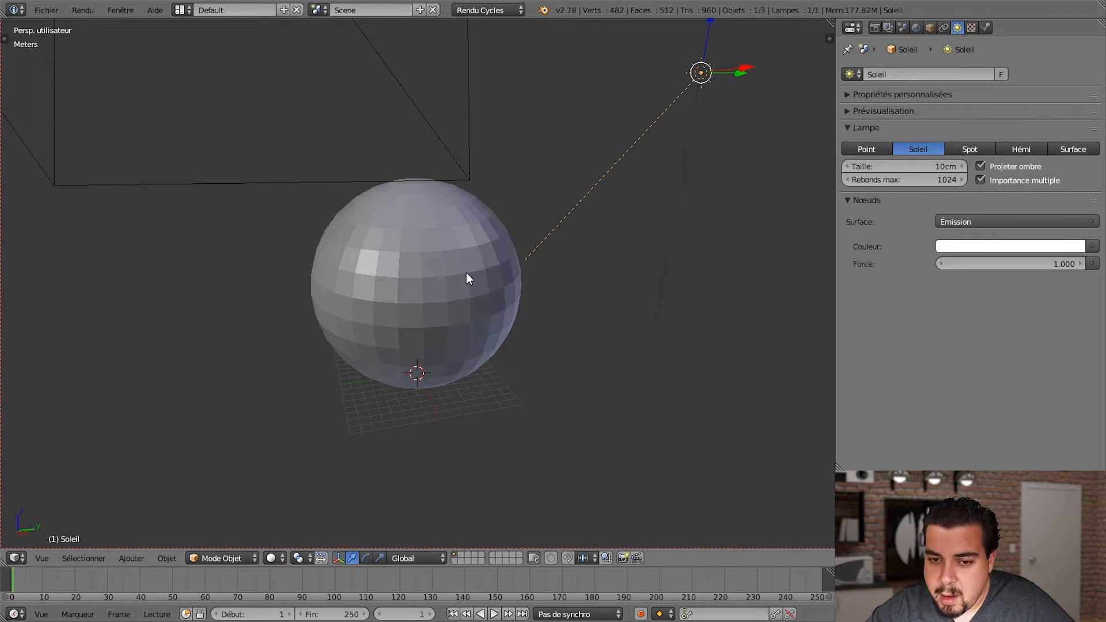
Step: Add a Subdivision Surface modifier to the sphere with view and render levels both set to 3, and apply it
right_click(456, 274)
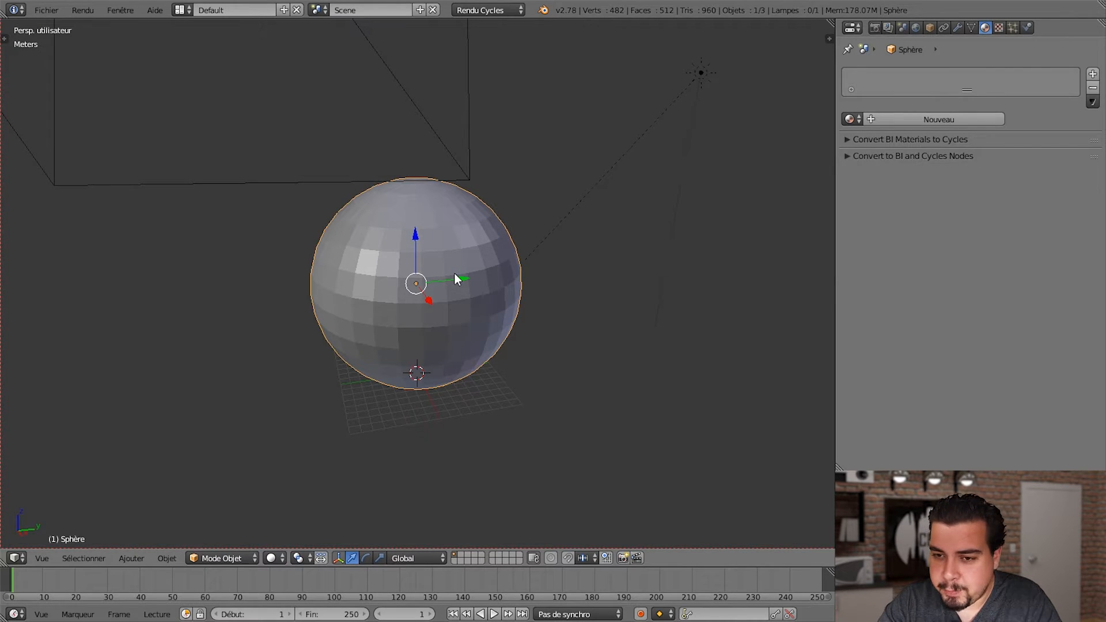
click(956, 27)
click(920, 74)
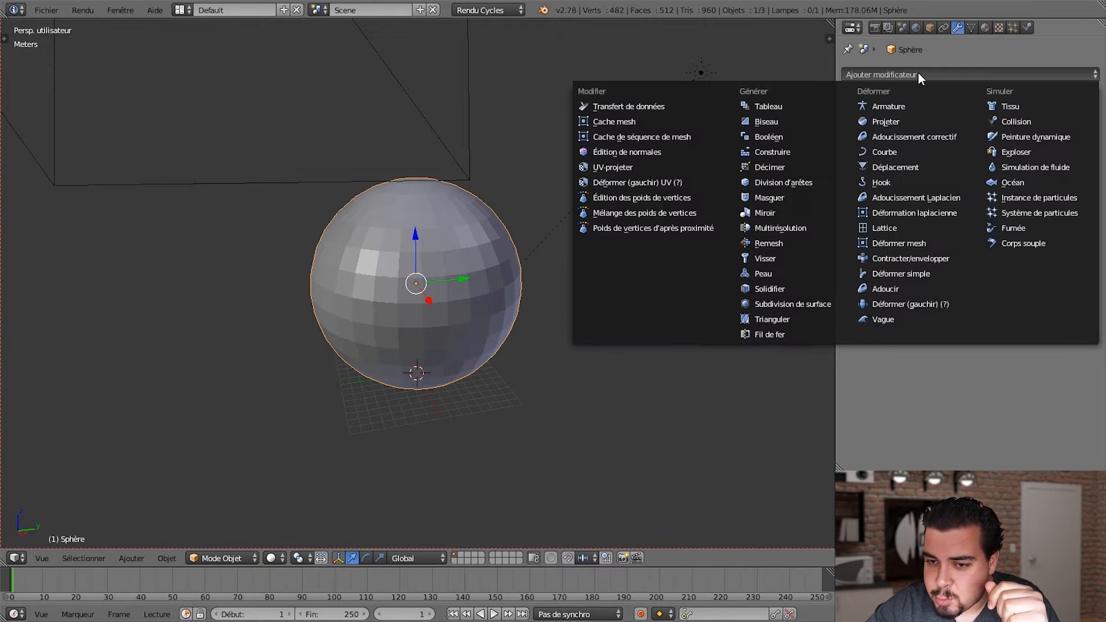
click(825, 302)
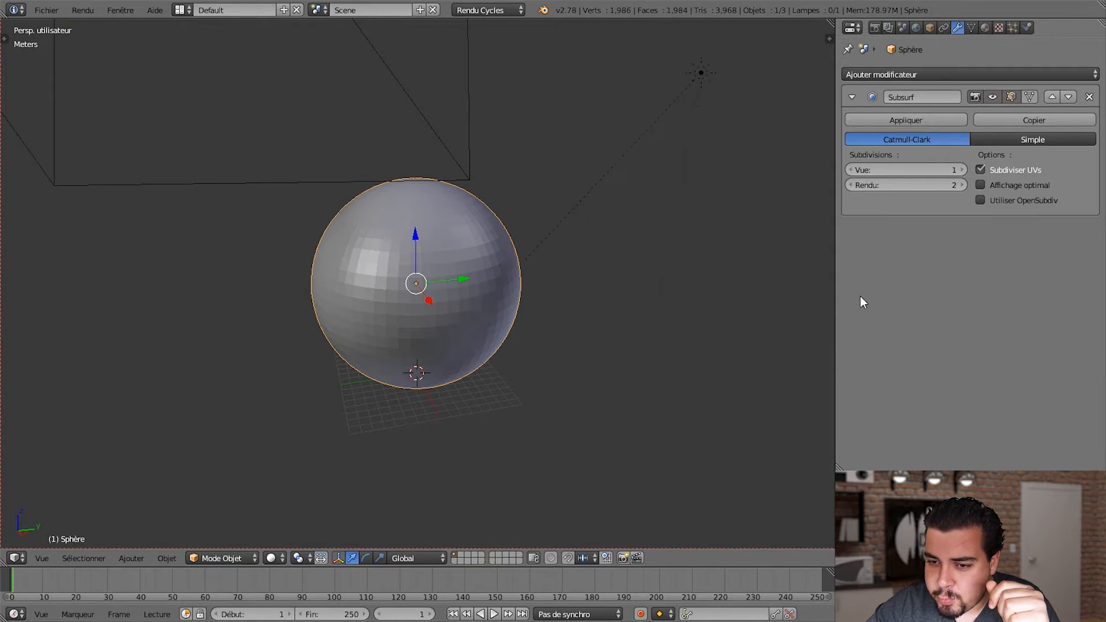
click(960, 169)
click(960, 169)
click(959, 186)
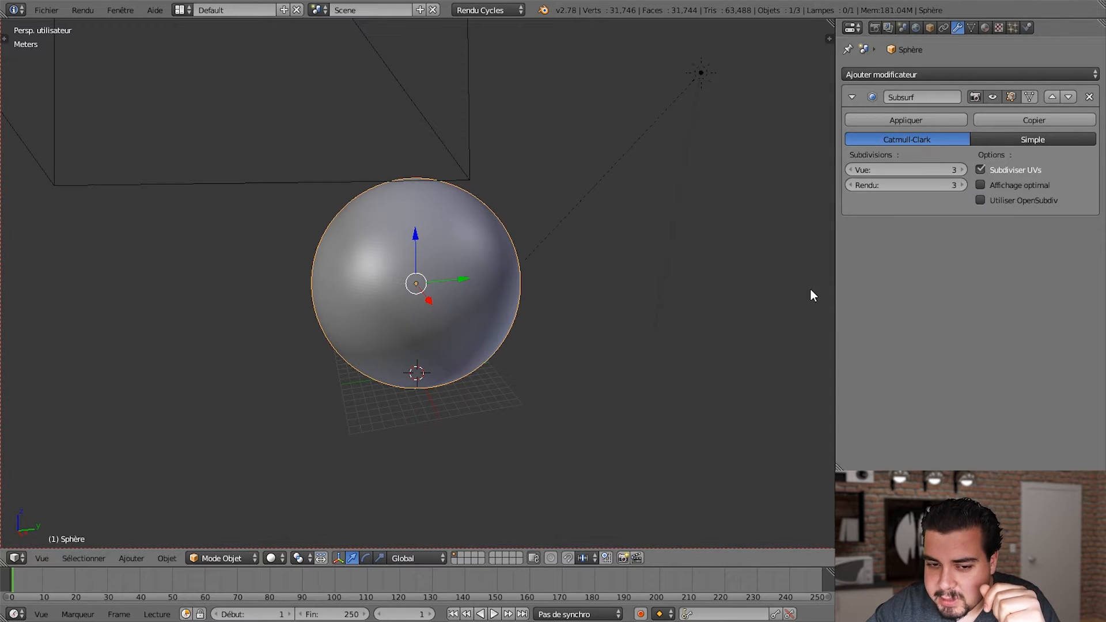
click(933, 121)
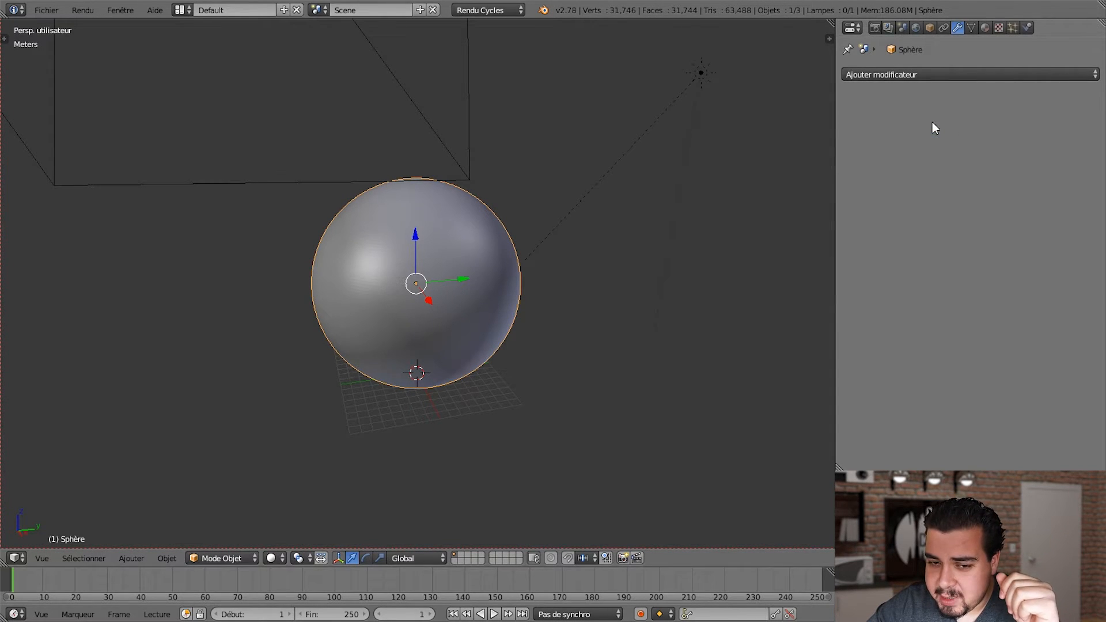
Step: Set the sphere's shading to smooth
key(t)
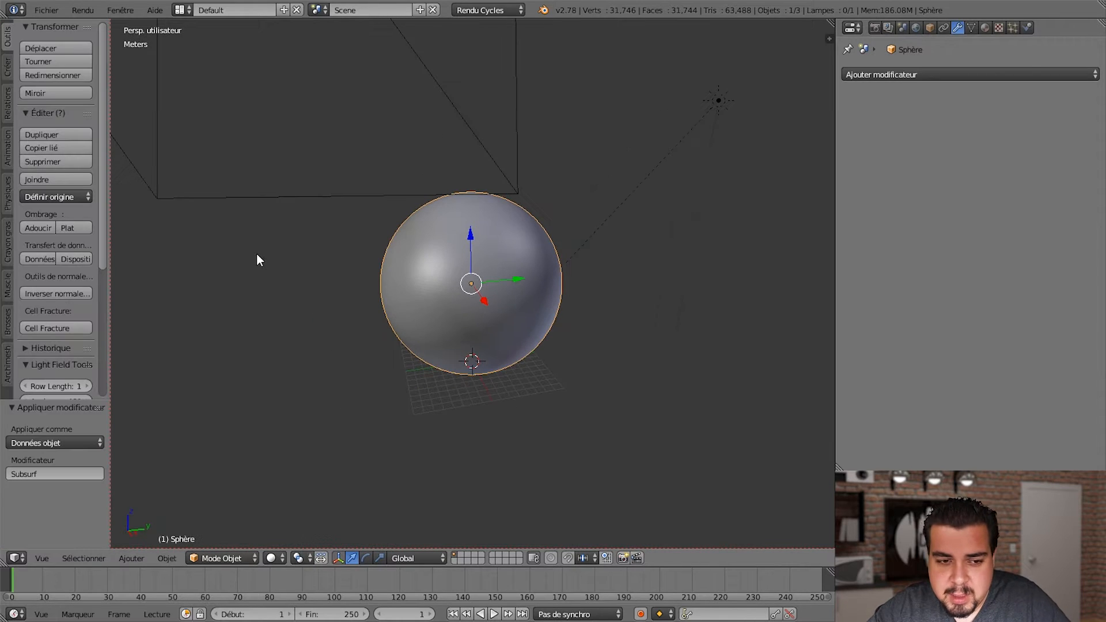
click(40, 231)
key(t)
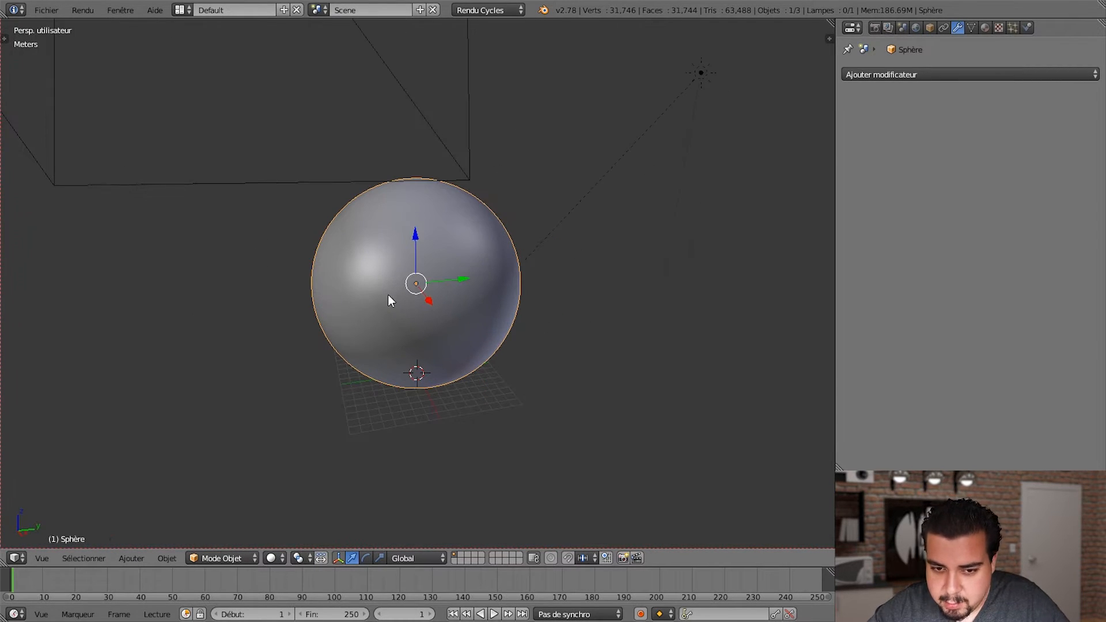
key(KP_0)
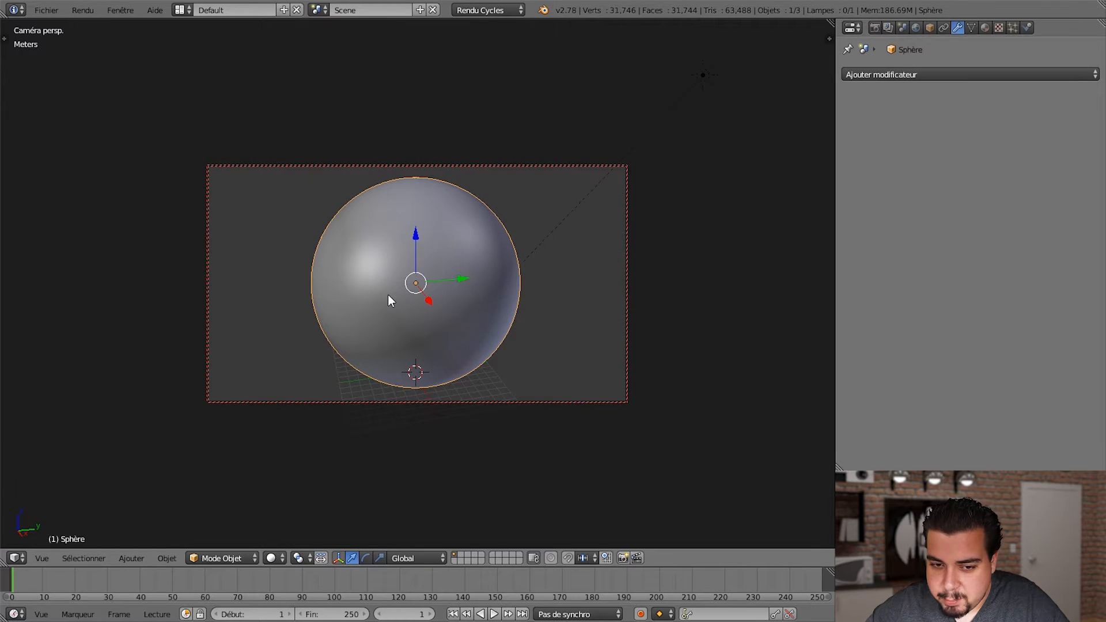
middle_drag(389, 295, 386, 294)
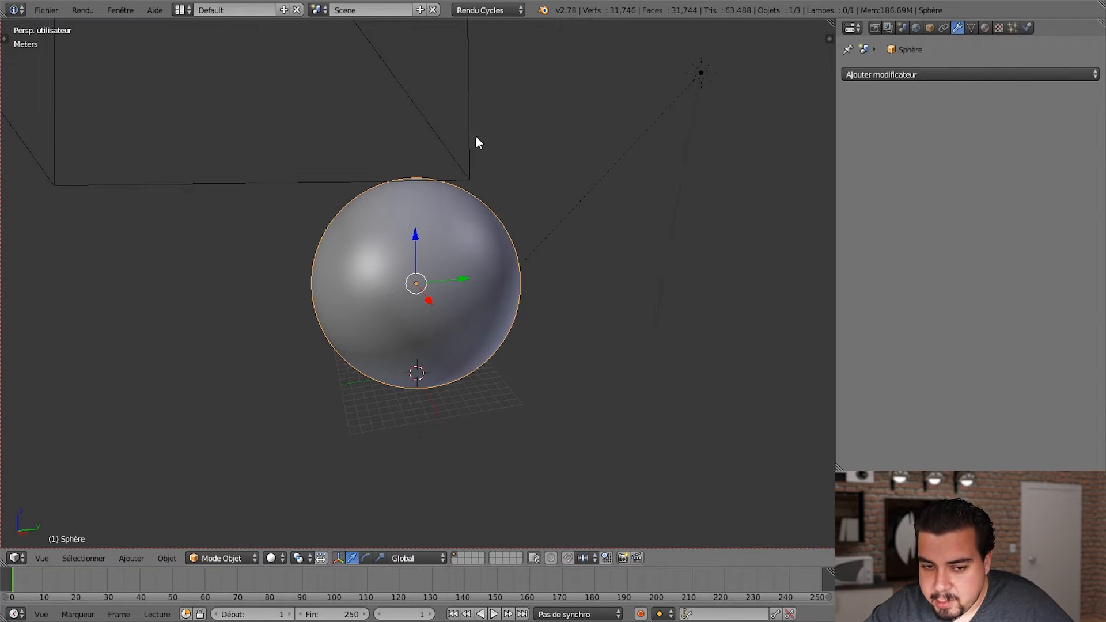
key(a)
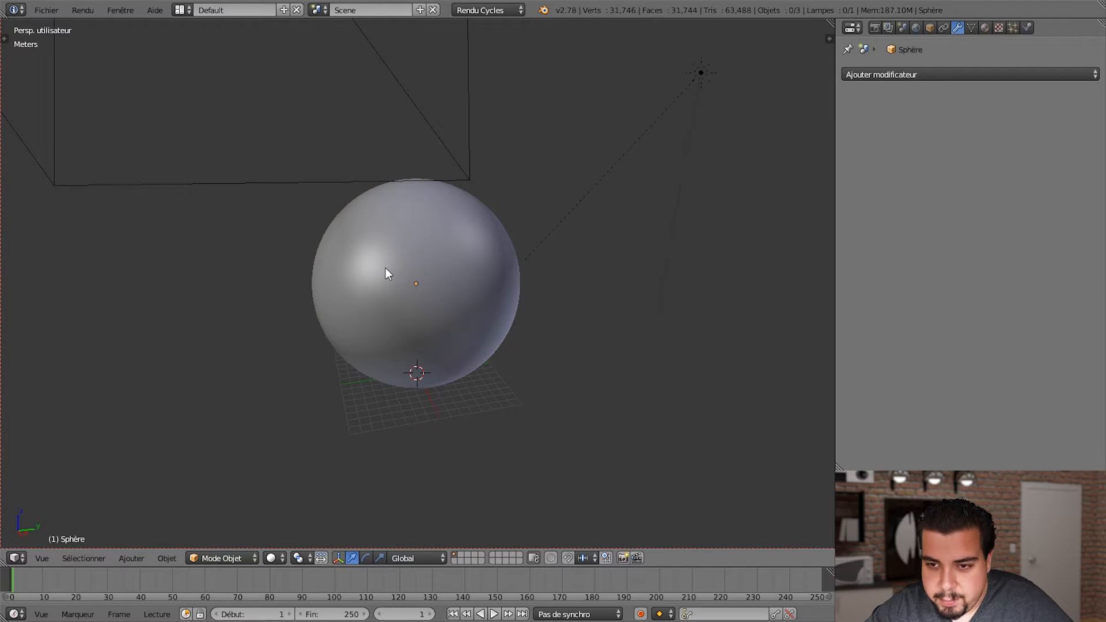
Step: Rename the sphere object as Terre
right_click(447, 255)
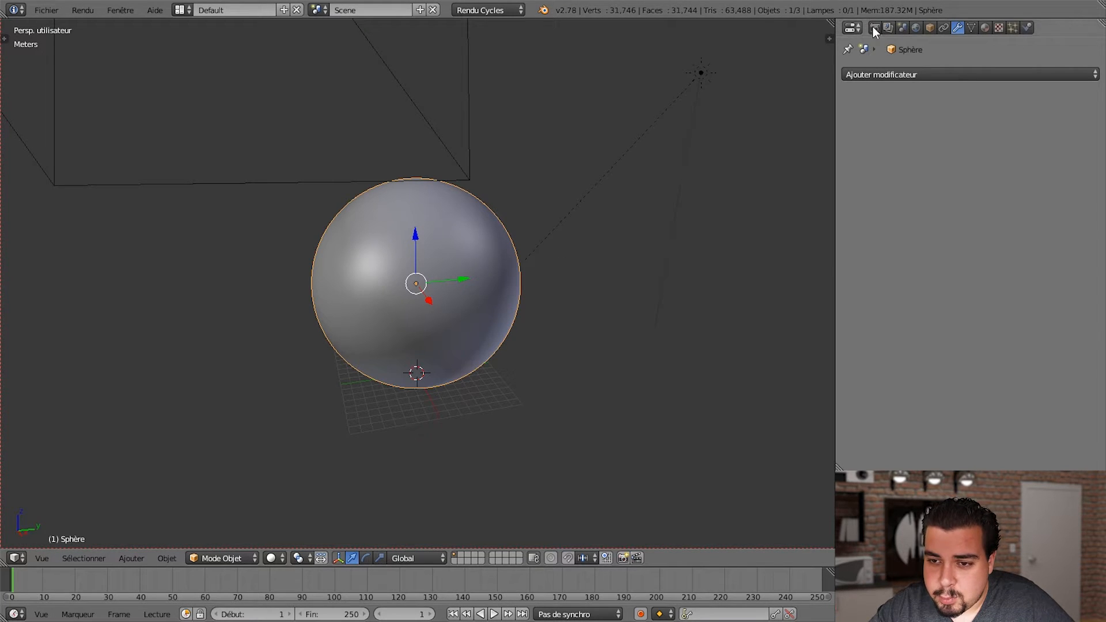
click(930, 27)
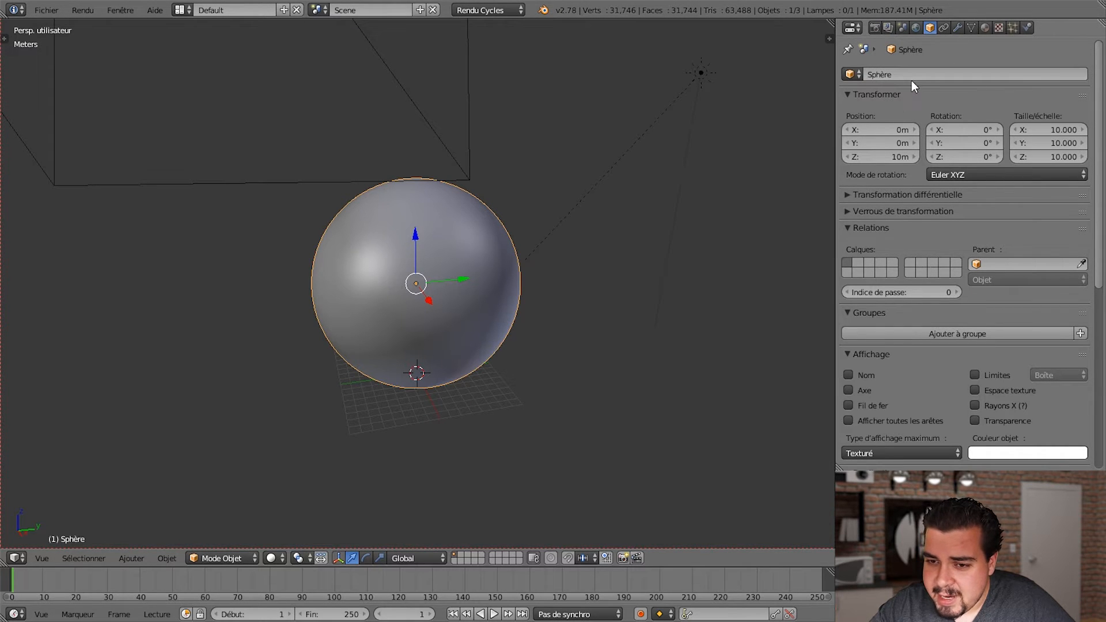
click(877, 75)
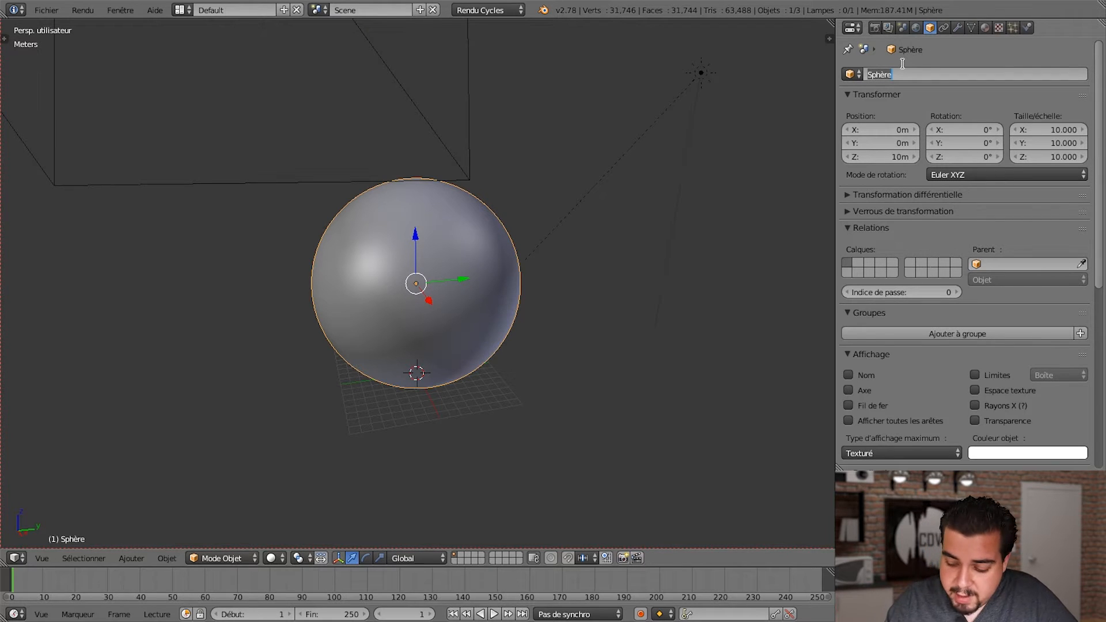
text(Terre)
key(Return)
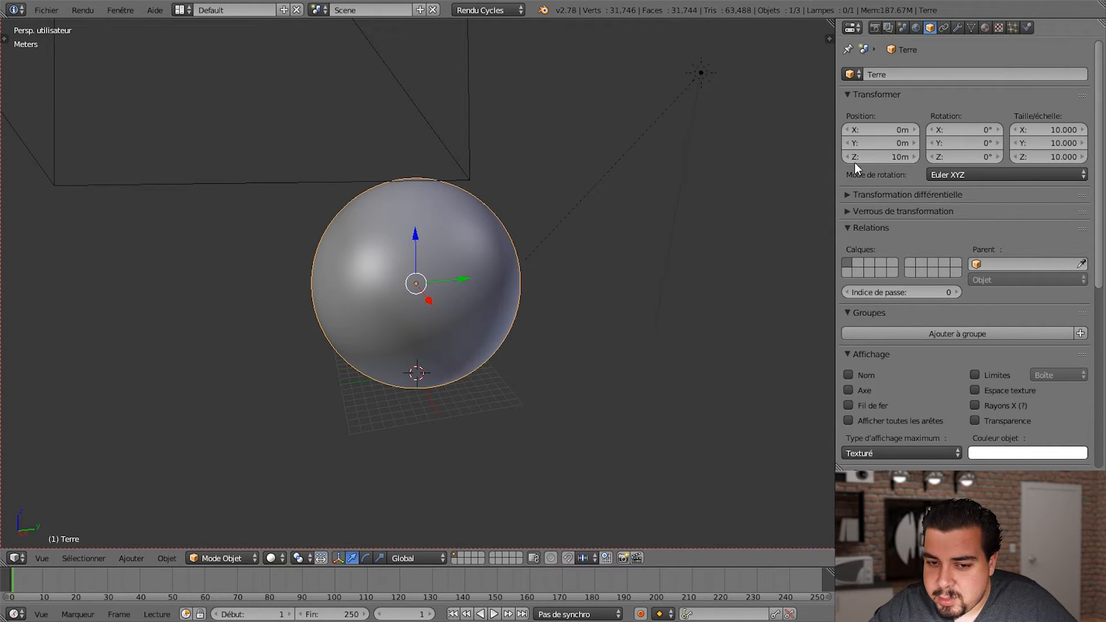
right_click(698, 80)
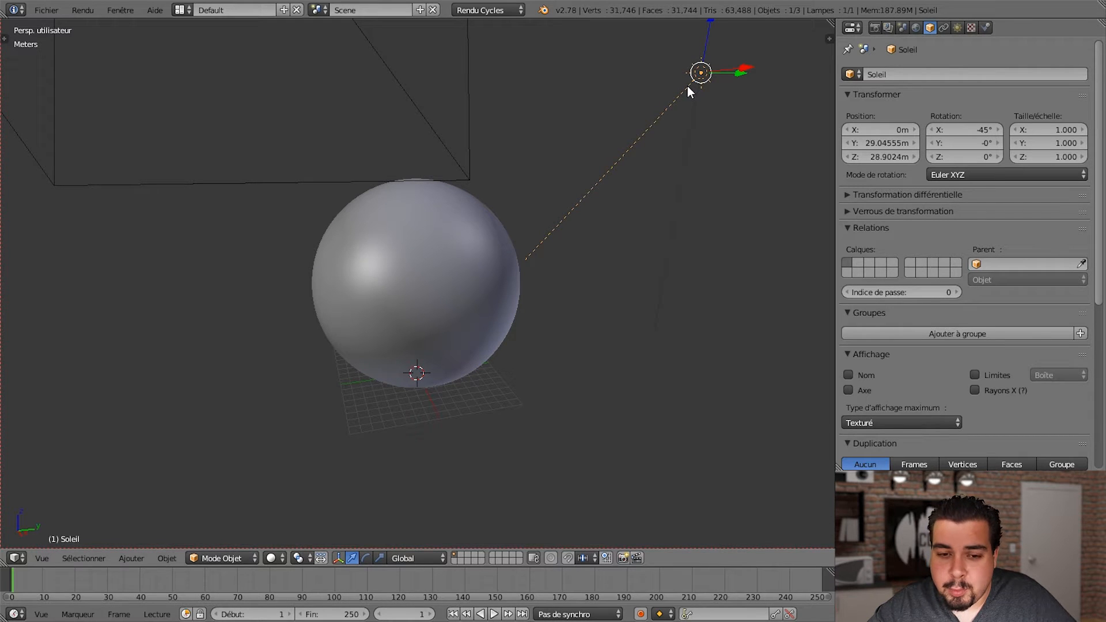
right_click(484, 237)
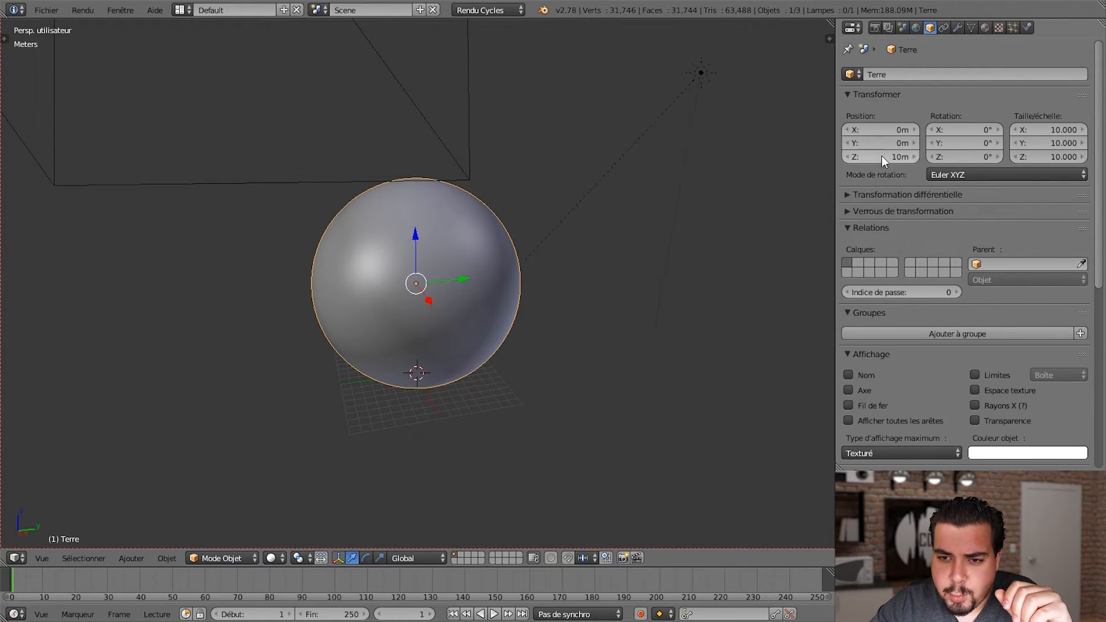
click(852, 74)
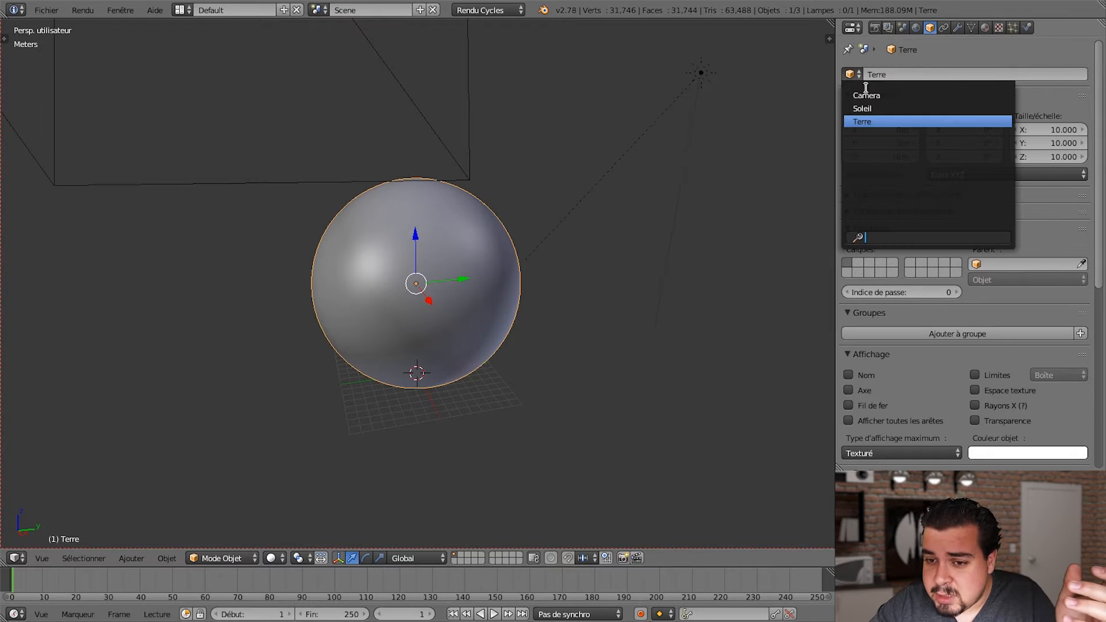
click(882, 122)
Step: Add a material to the sphere, assign the existing PBR Texturing material to it, and make a separate copy of that material
click(985, 28)
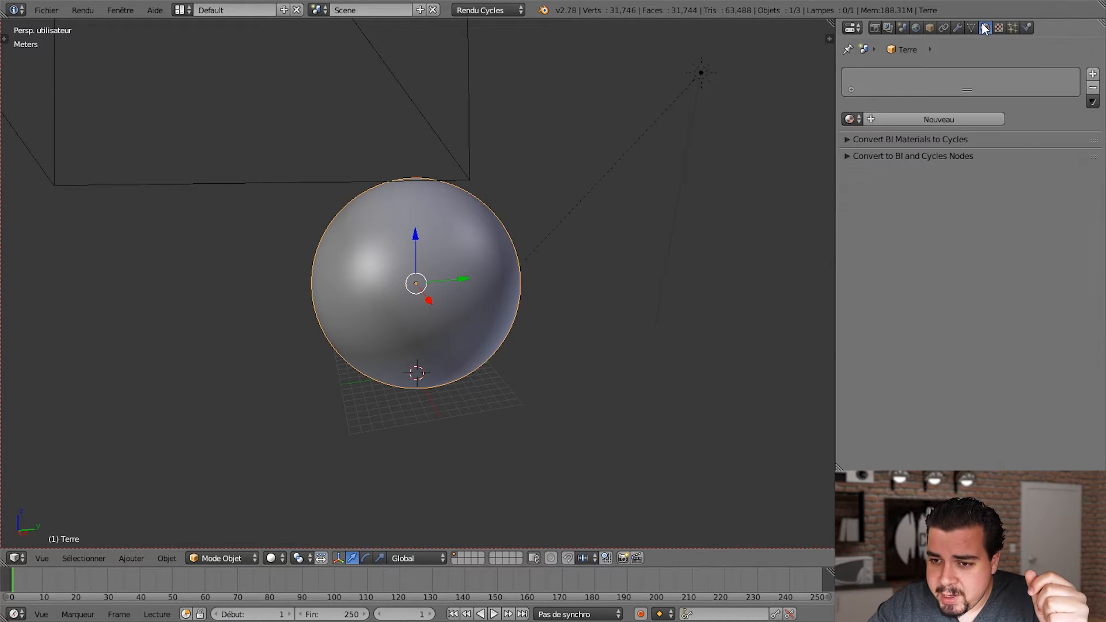
click(922, 120)
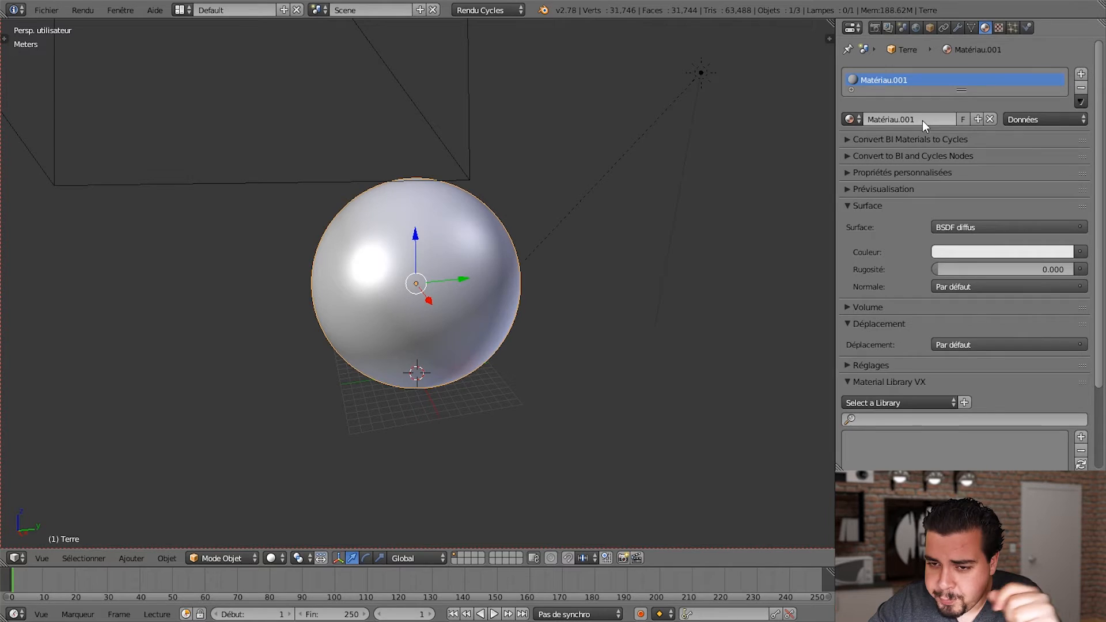
click(860, 122)
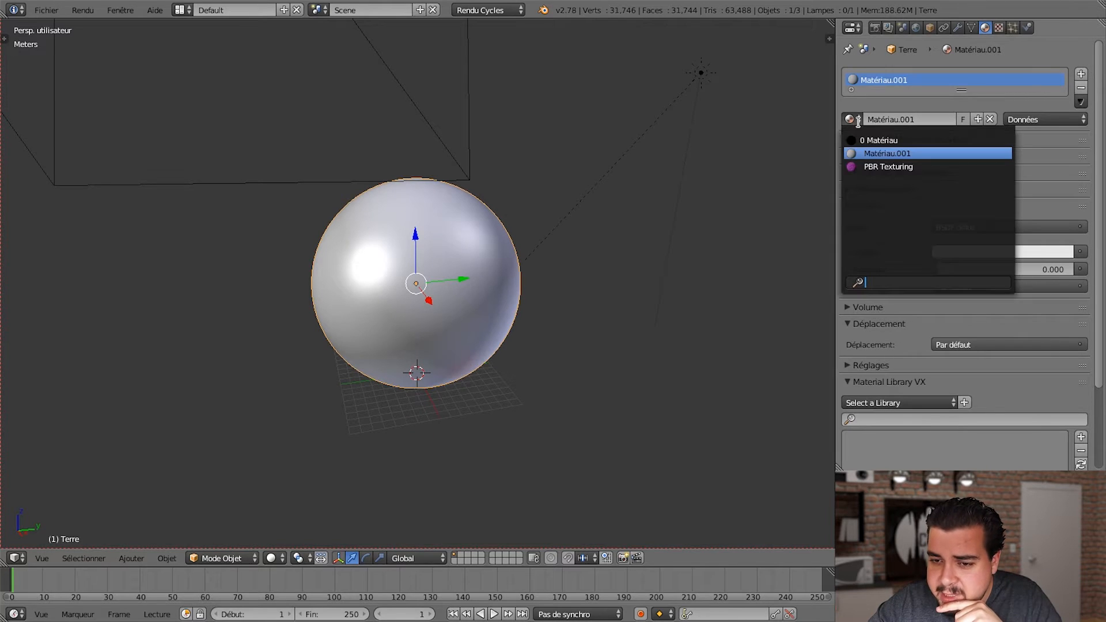
click(902, 167)
click(974, 119)
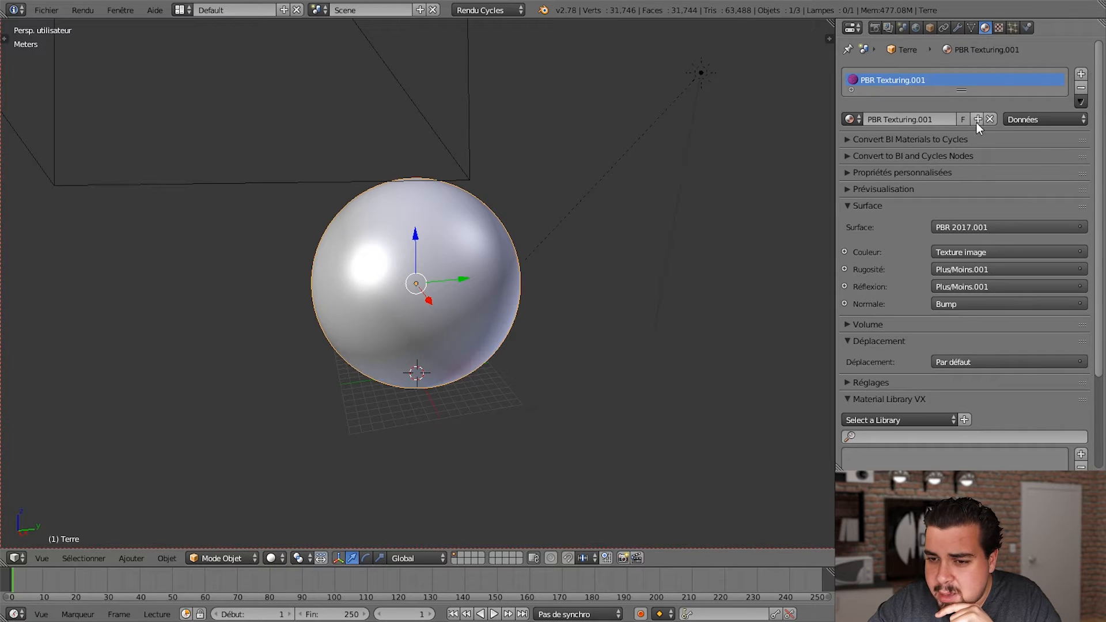
Step: Rename the sphere's copied PBR material as Terre
double_click(925, 119)
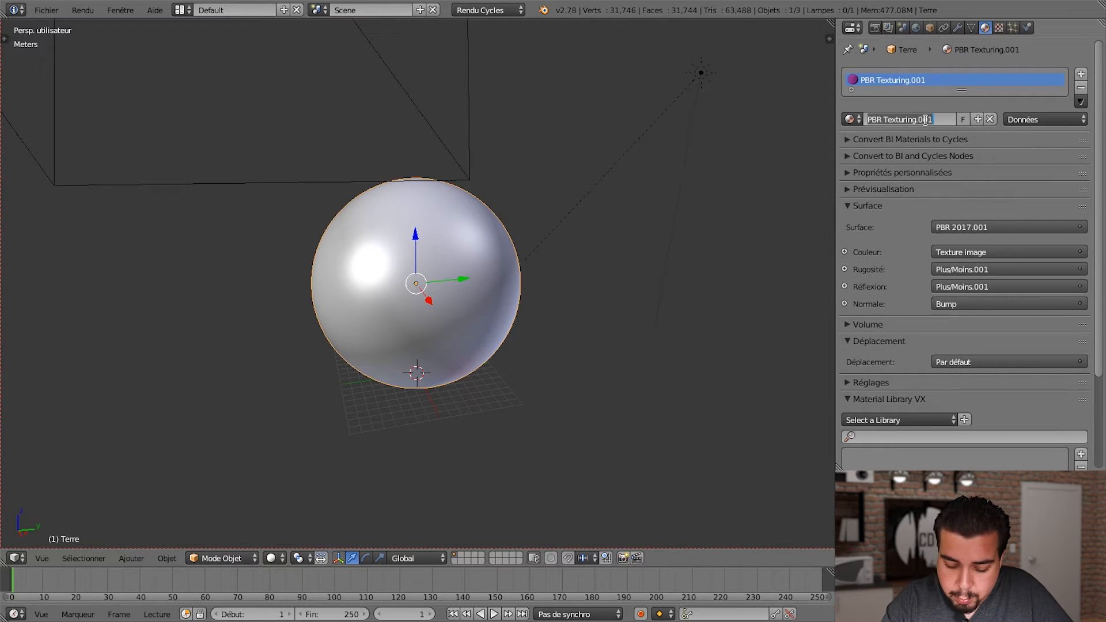
text(Terre)
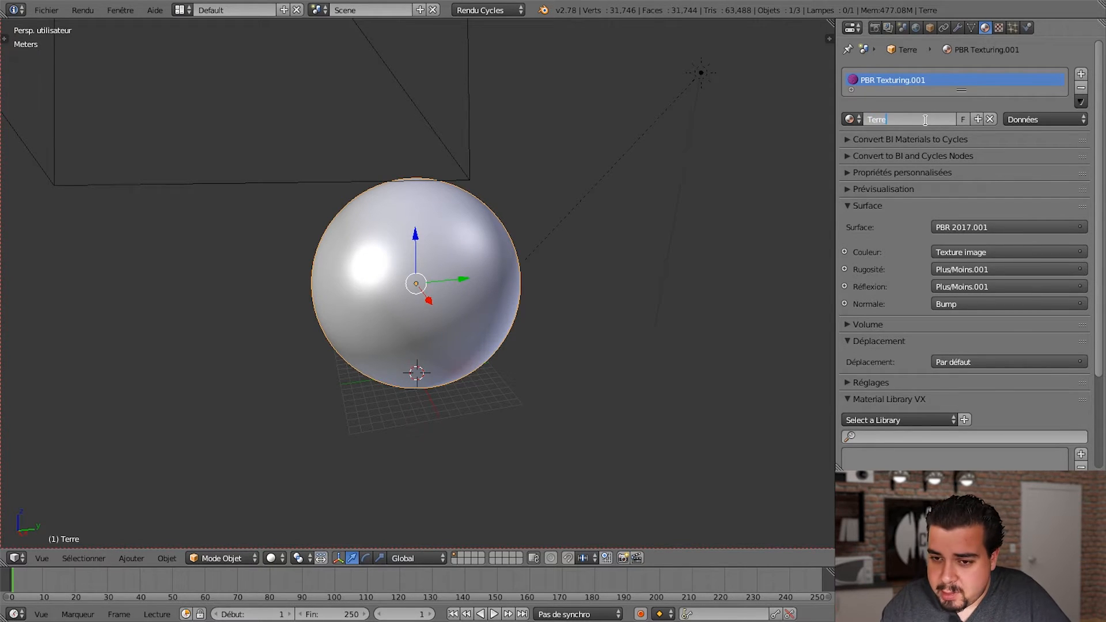
key(Return)
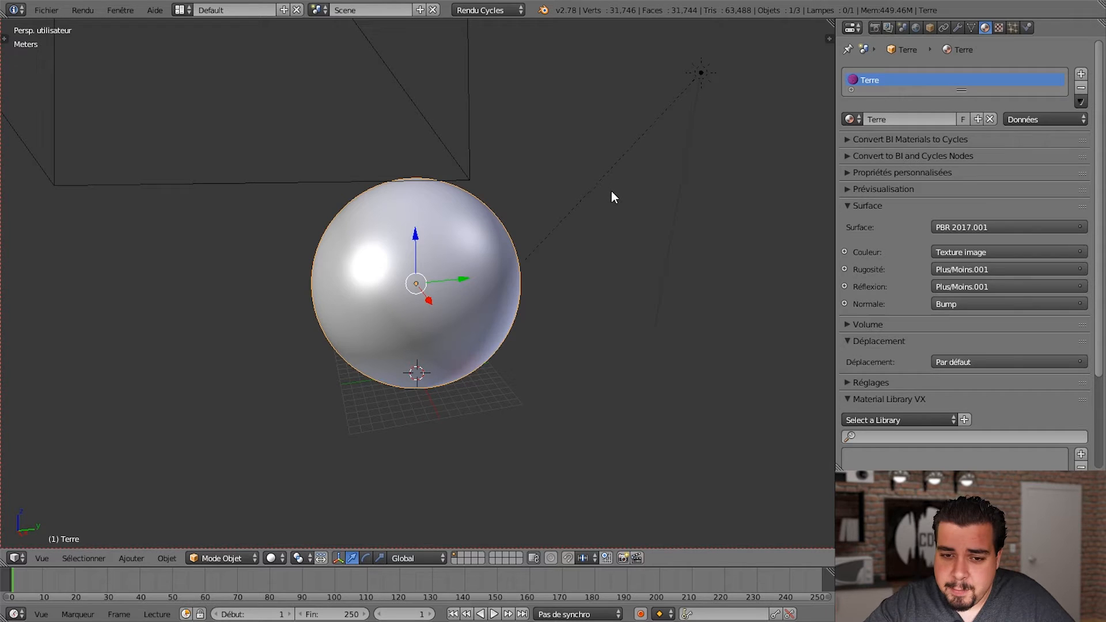
Step: Split the 3D view into a narrow and a wide area, and show the sphere with rendered shading in the narrow one
drag(830, 22, 198, 27)
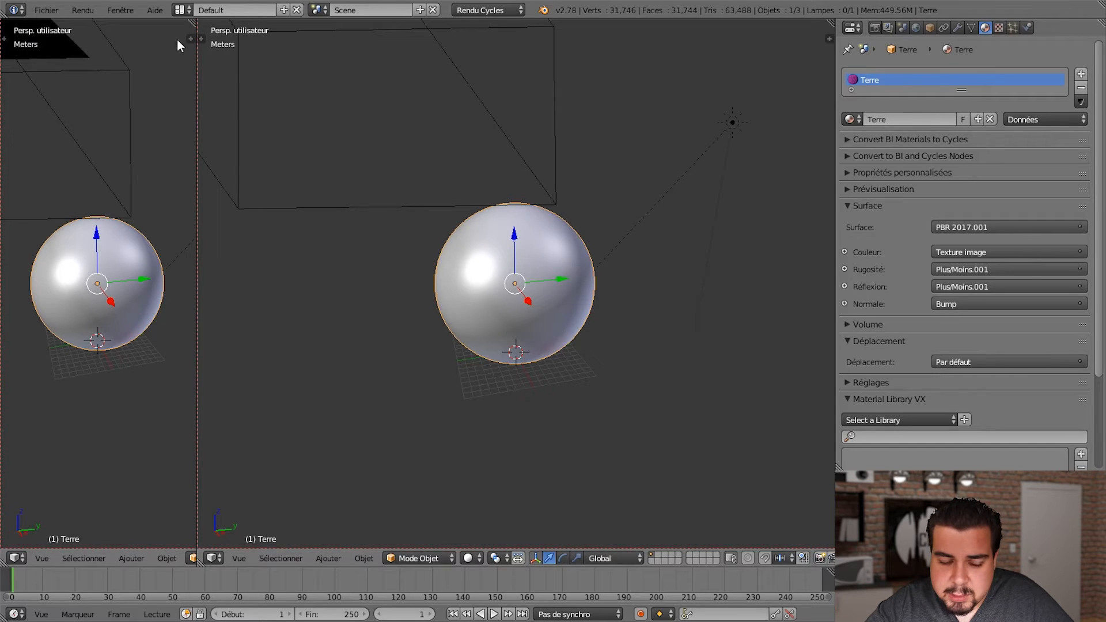
drag(195, 89, 294, 112)
scroll(205, 258, up, 4)
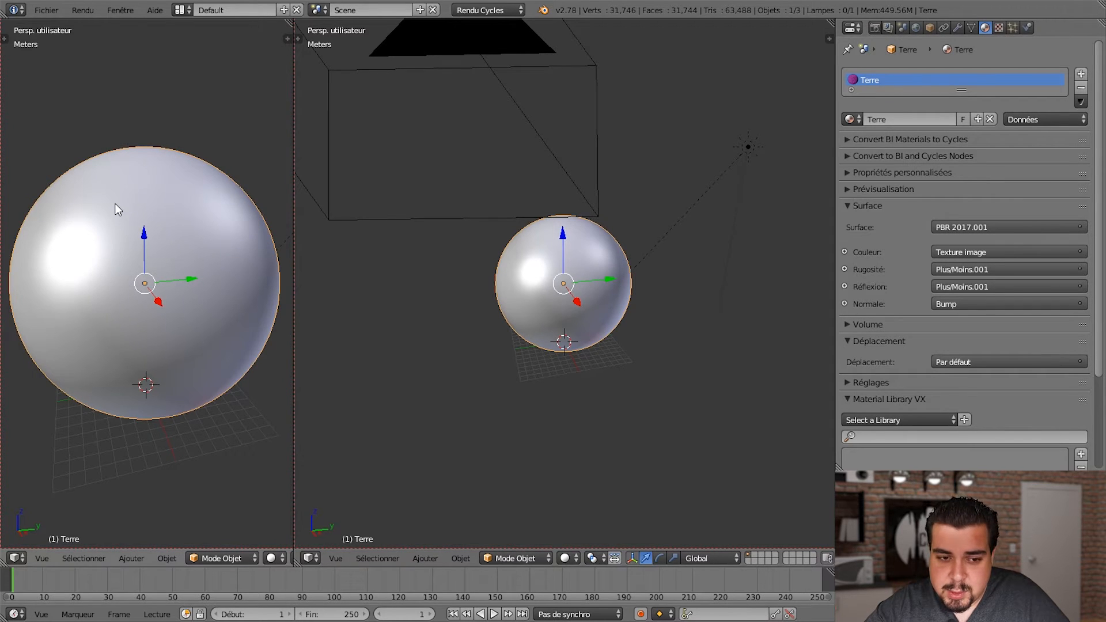
key(shift+z)
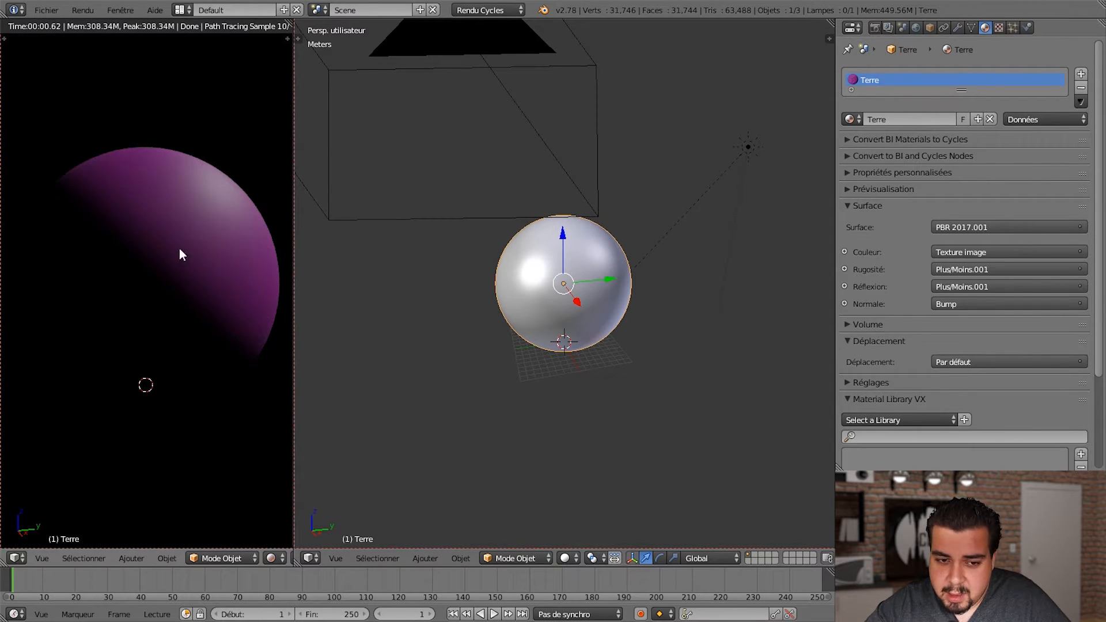
Step: Change the wide 3D view to the Node Editor and show the Terre material's whole node tree
click(310, 559)
click(382, 393)
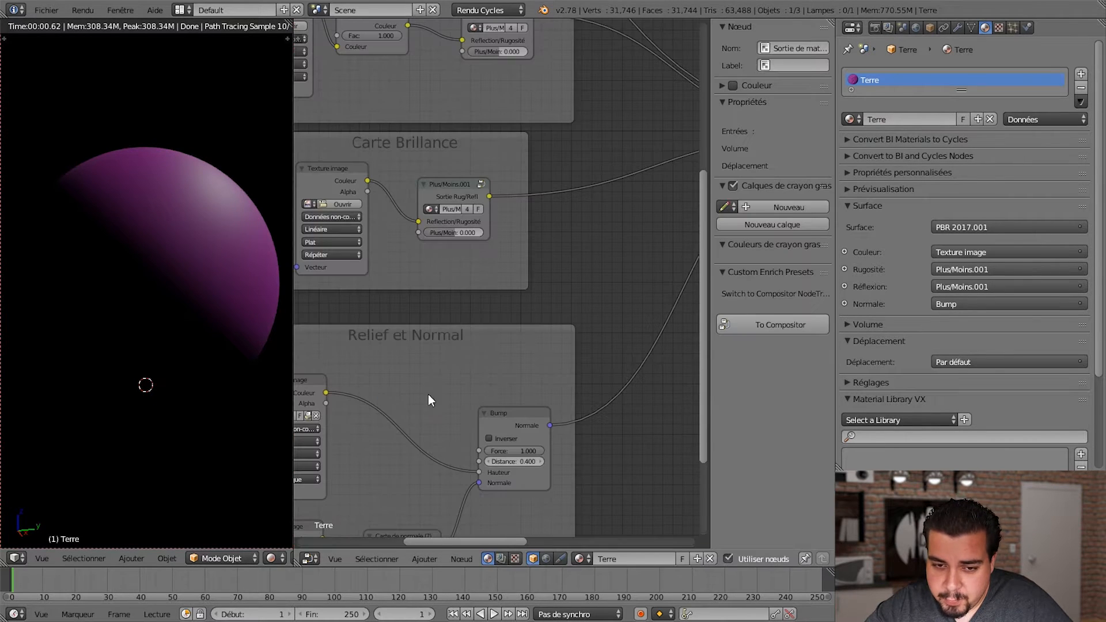
scroll(630, 269, down, 4)
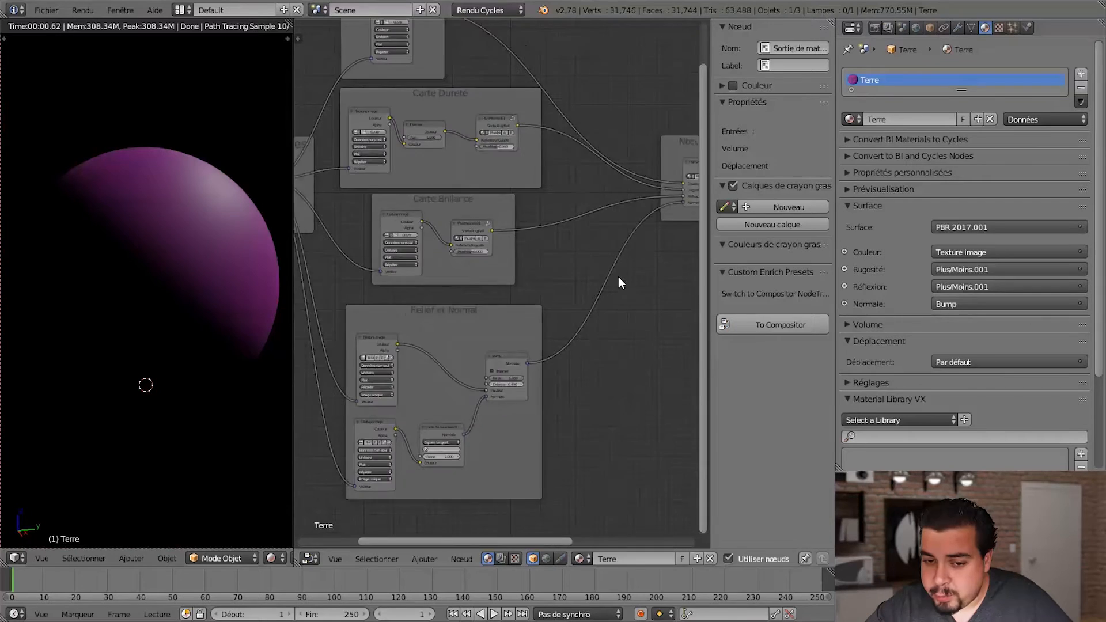
scroll(619, 279, down, 1)
scroll(656, 326, down, 2)
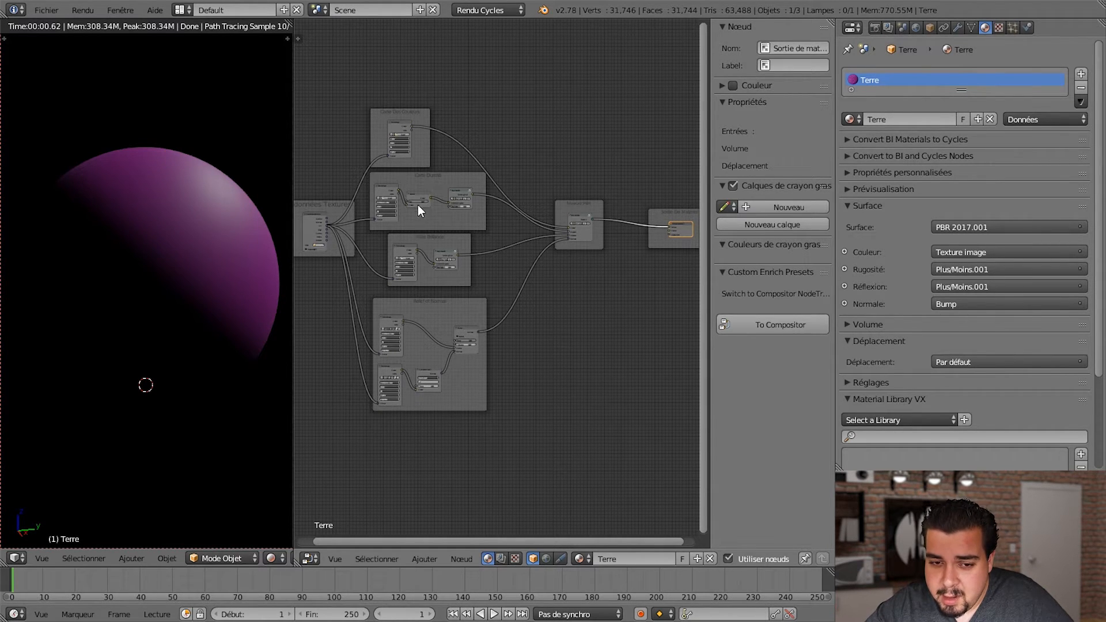
Step: Load Earth-diffuse.png from the Eléments Graphiques folder into the image texture node of the Carte Des Couleurs frame
scroll(412, 233, up, 2)
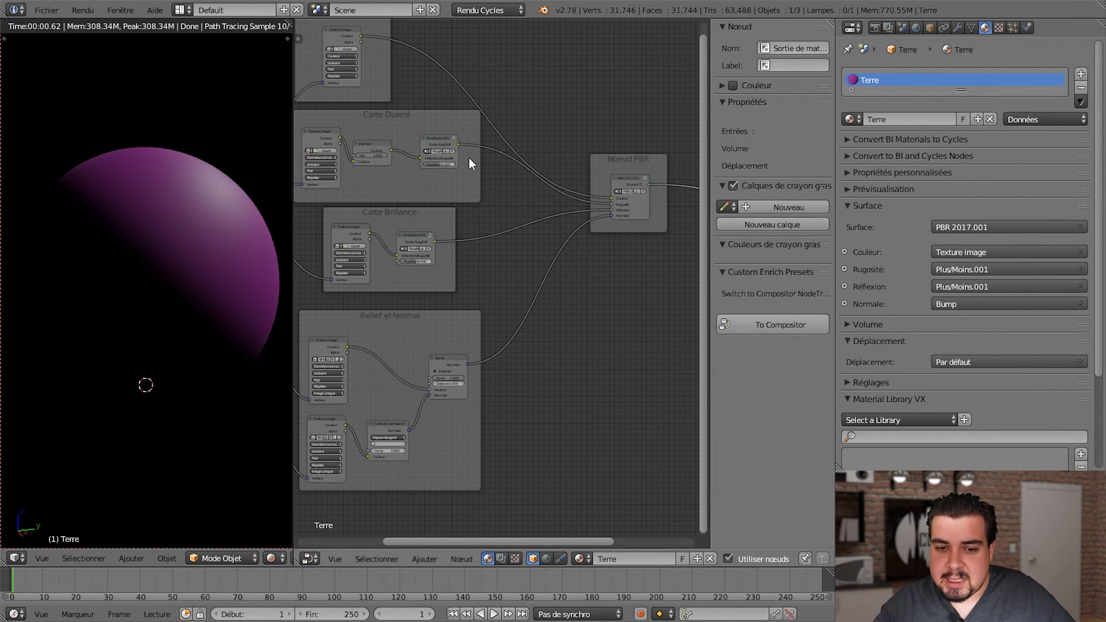
middle_drag(476, 179, 564, 306)
click(434, 175)
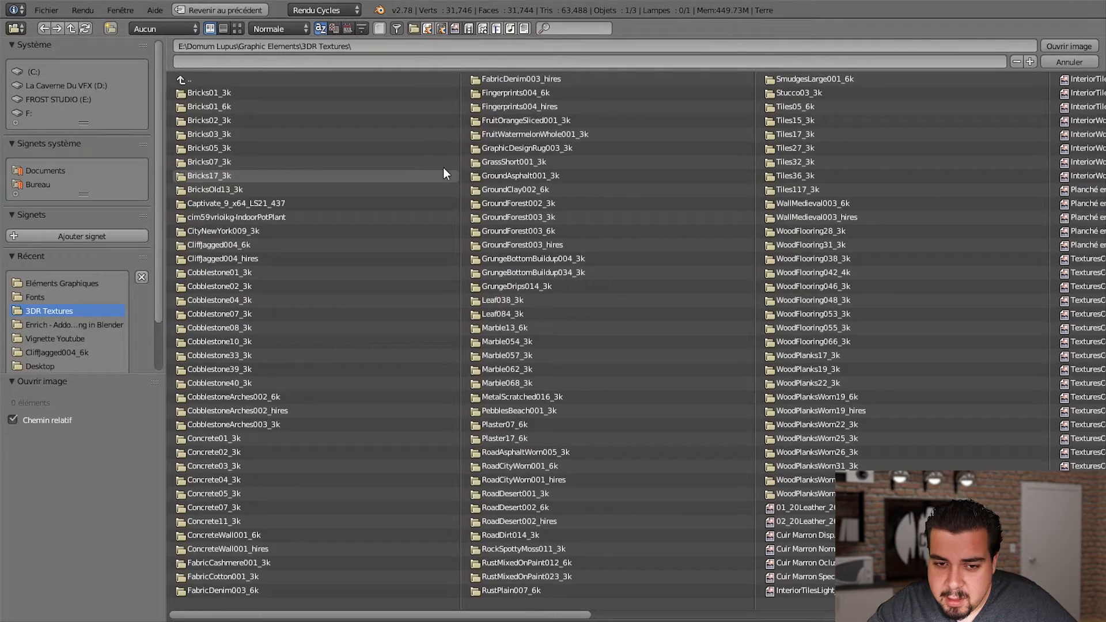
click(66, 284)
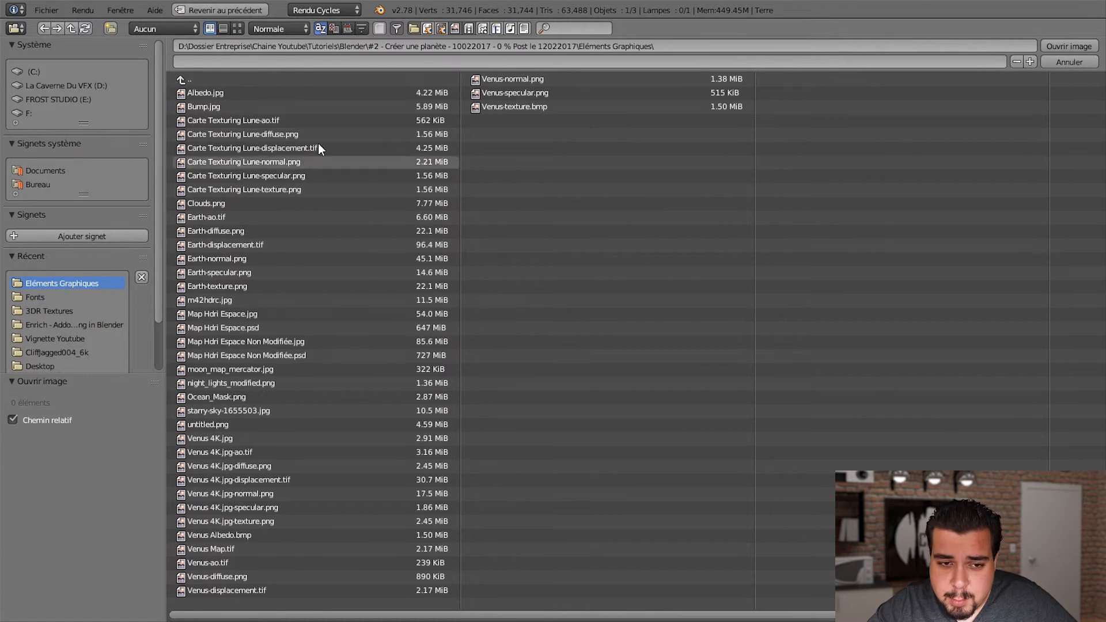
click(238, 29)
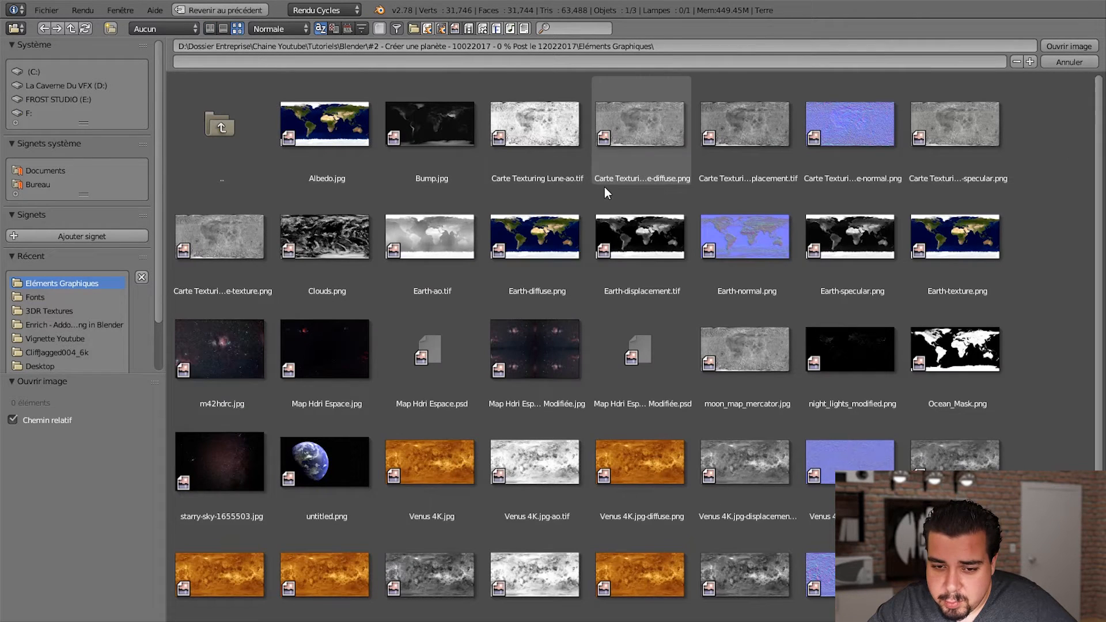
click(535, 256)
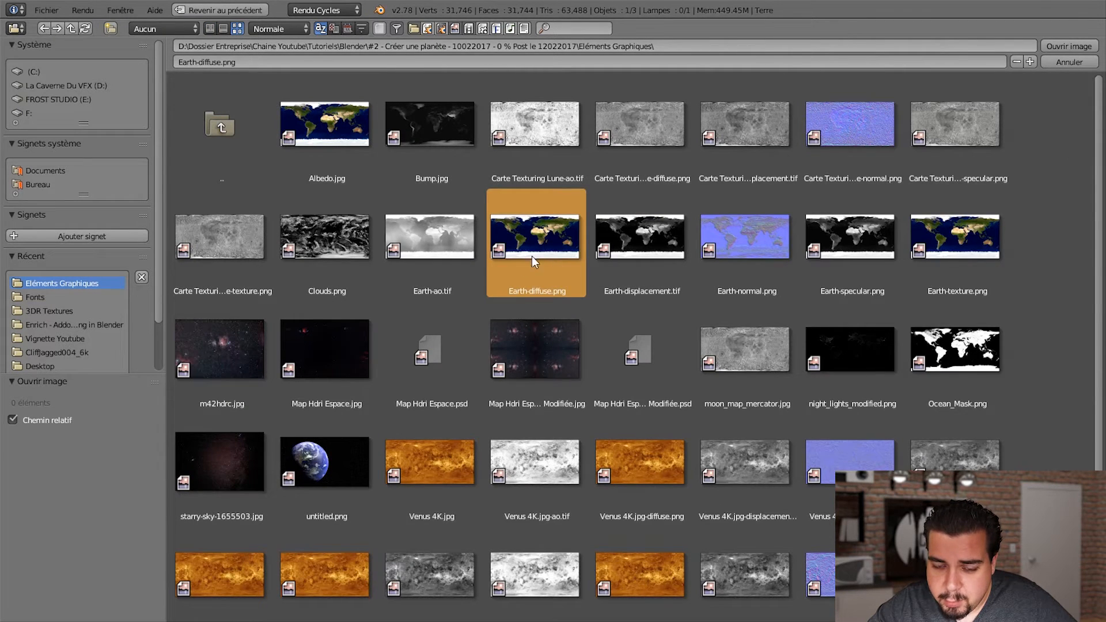
double_click(517, 289)
Step: Load Earth-ao.tif from the Eléments Graphiques folder into the image texture node of the Carte Dureté frame
mouse_move(630, 429)
middle_down()
mouse_move(627, 368)
mouse_move(608, 346)
middle_up()
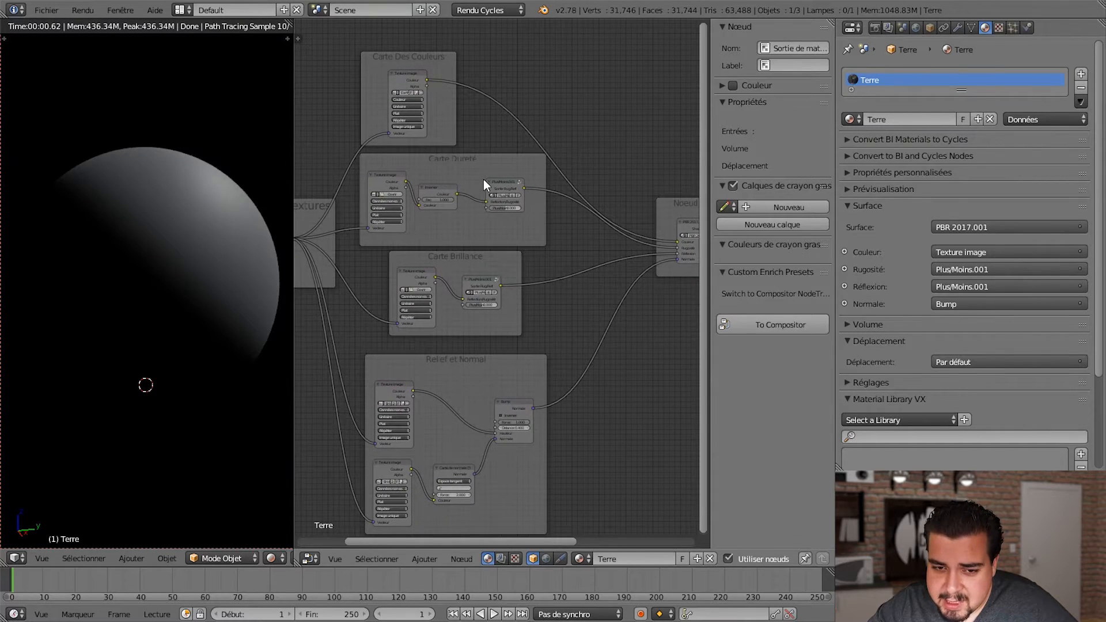
scroll(483, 178, up, 3)
middle_drag(445, 186, 480, 249)
click(373, 218)
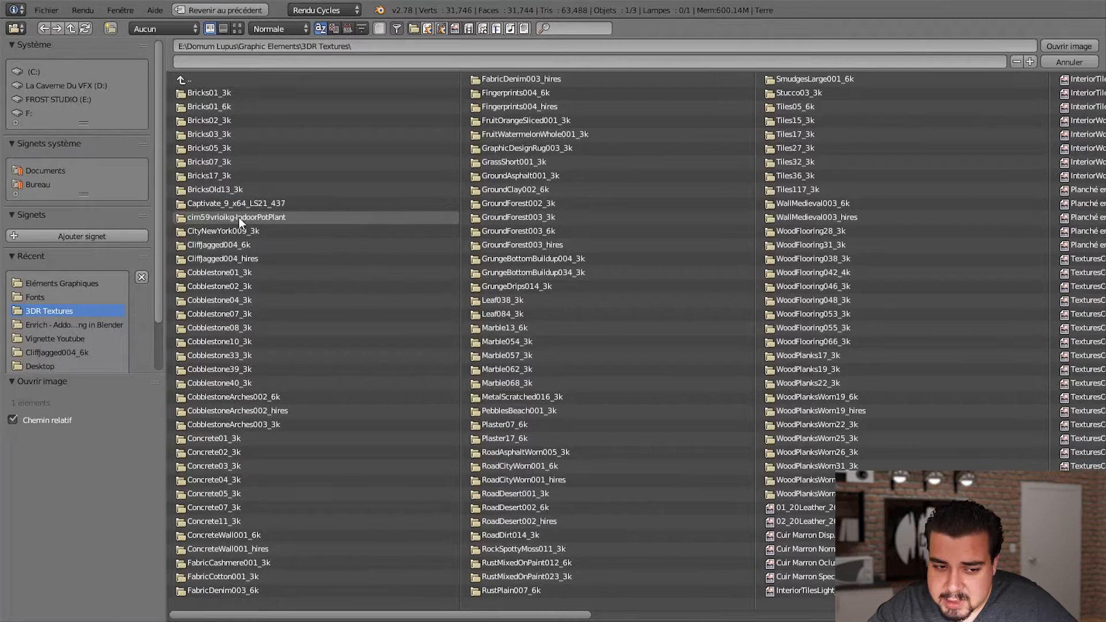
click(88, 279)
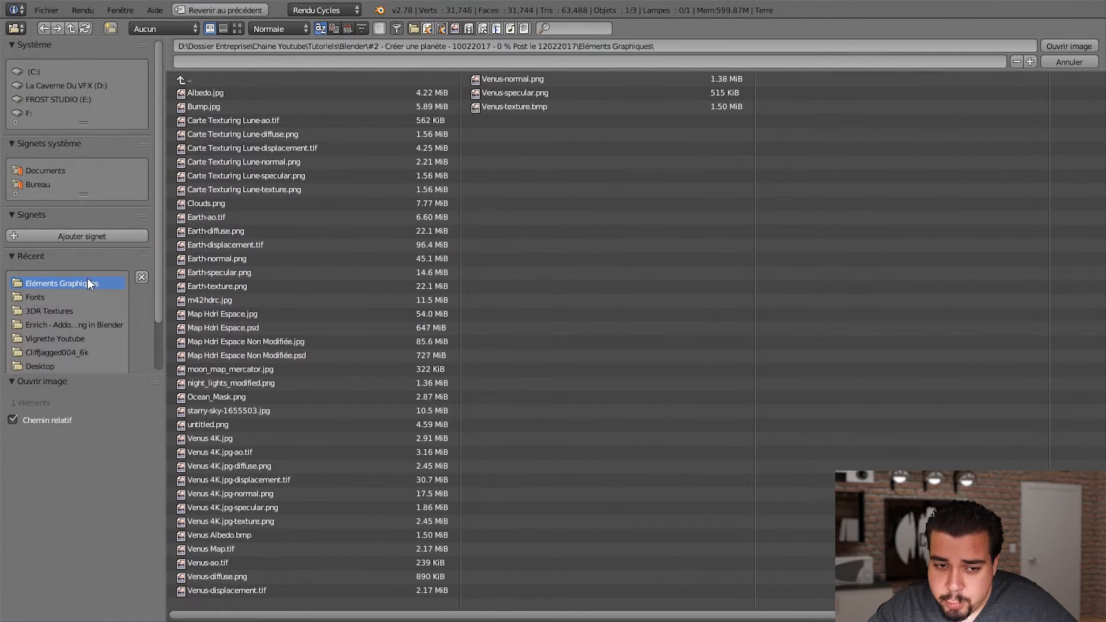
click(238, 29)
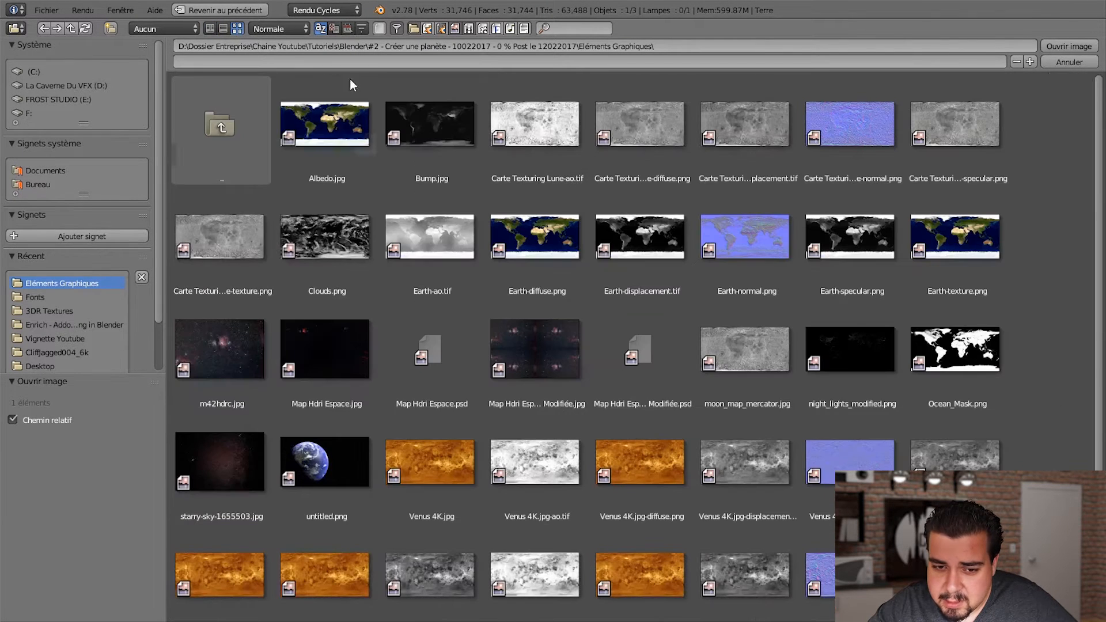
double_click(442, 243)
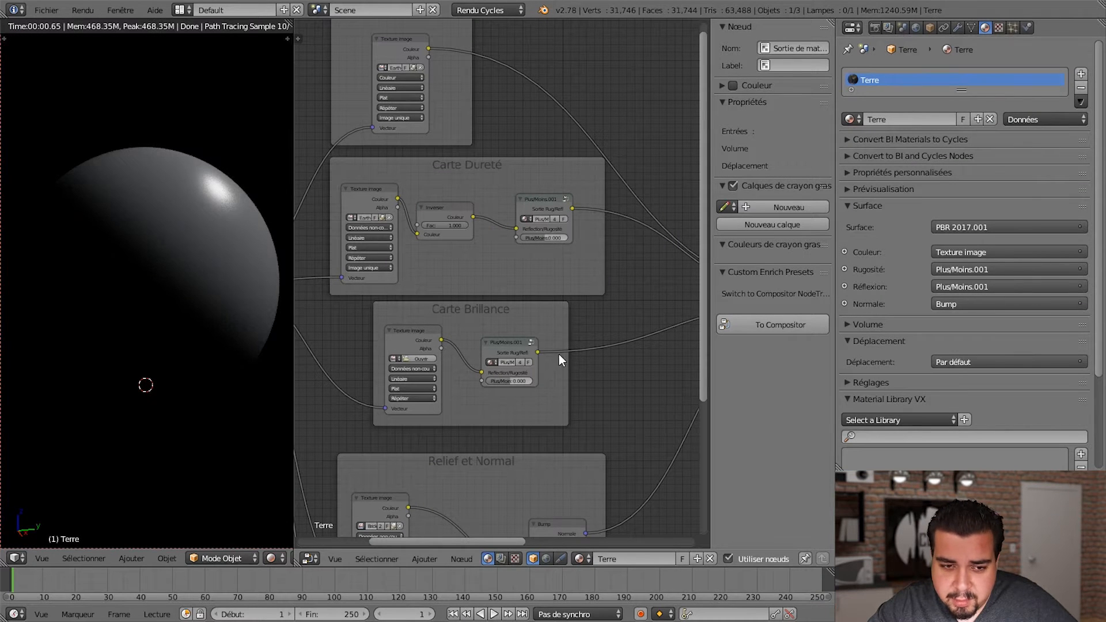
Step: Load Earth-specular.png from the Eléments Graphiques folder into the image texture node of the Carte Brillance frame
middle_drag(552, 334, 555, 251)
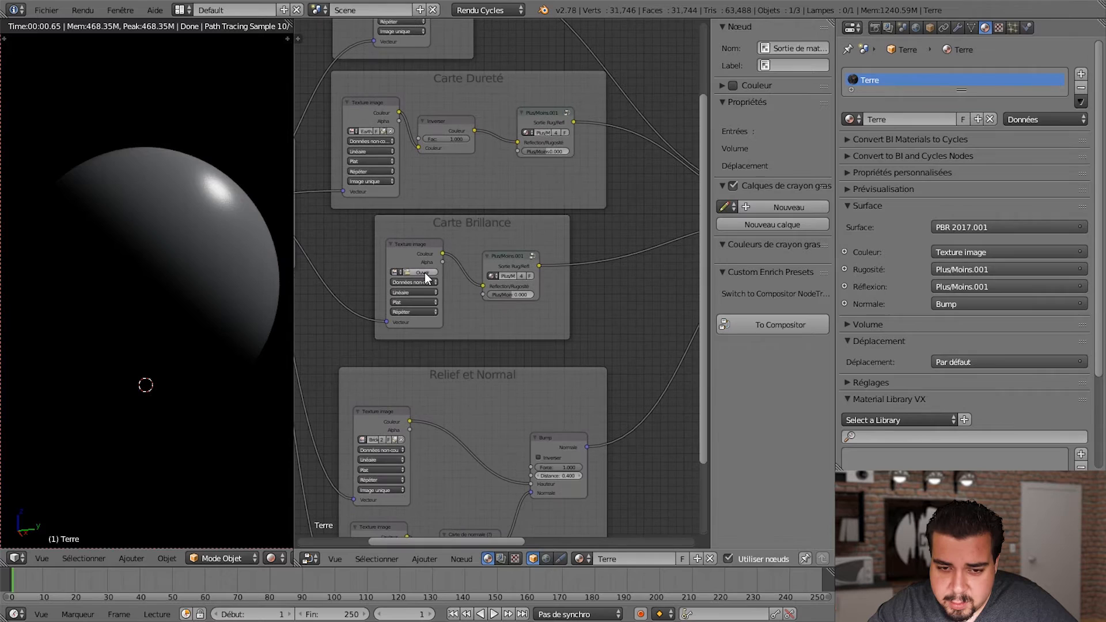
click(424, 272)
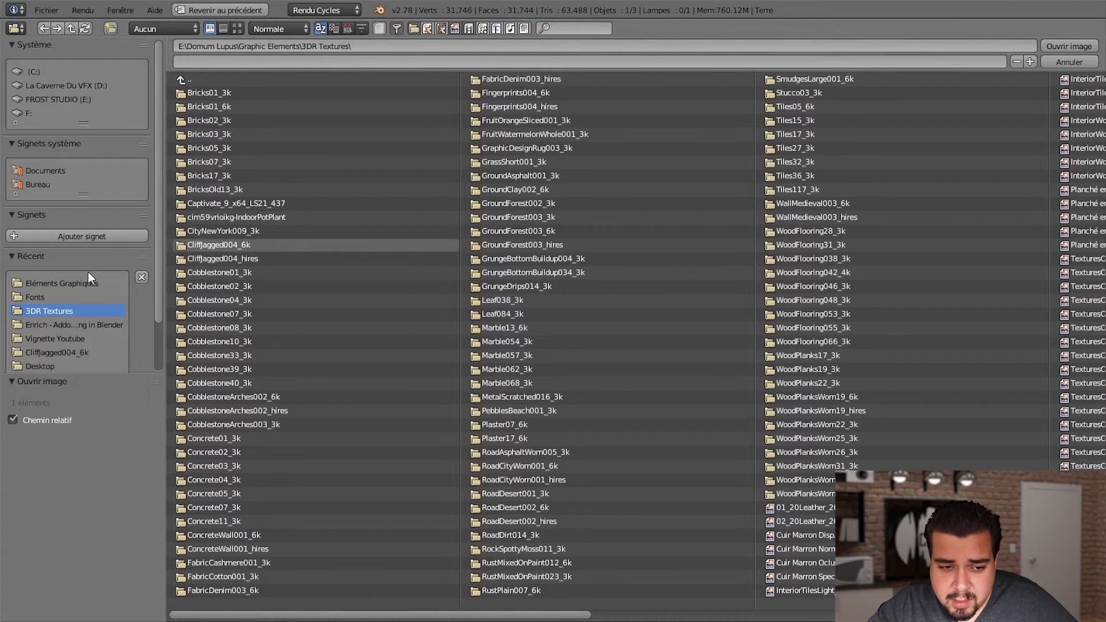
click(87, 282)
click(237, 29)
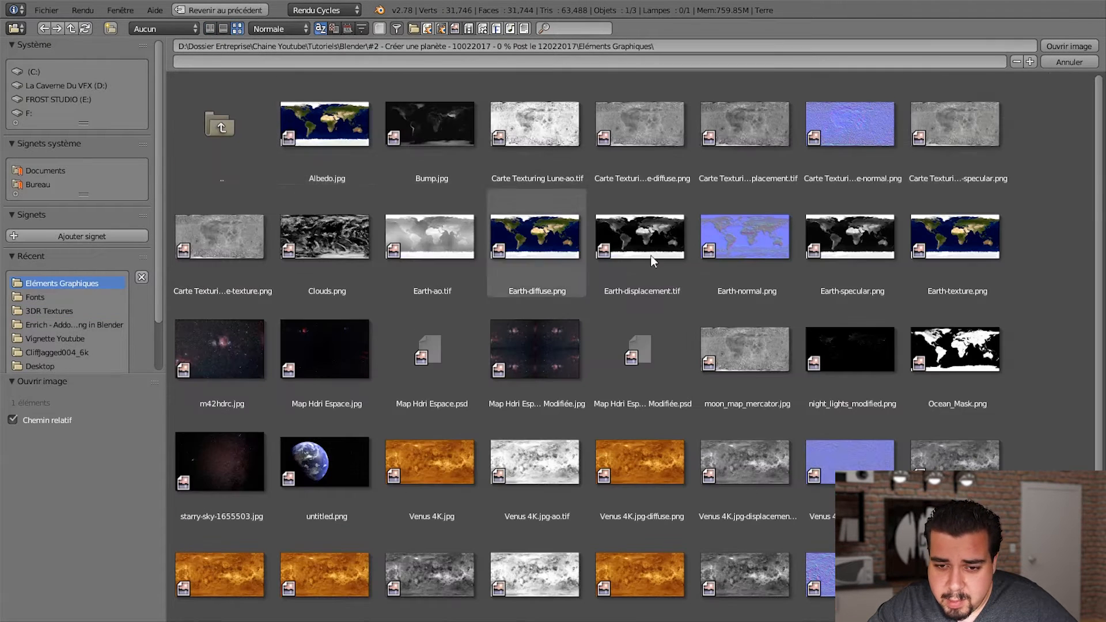
scroll(749, 254, down, 2)
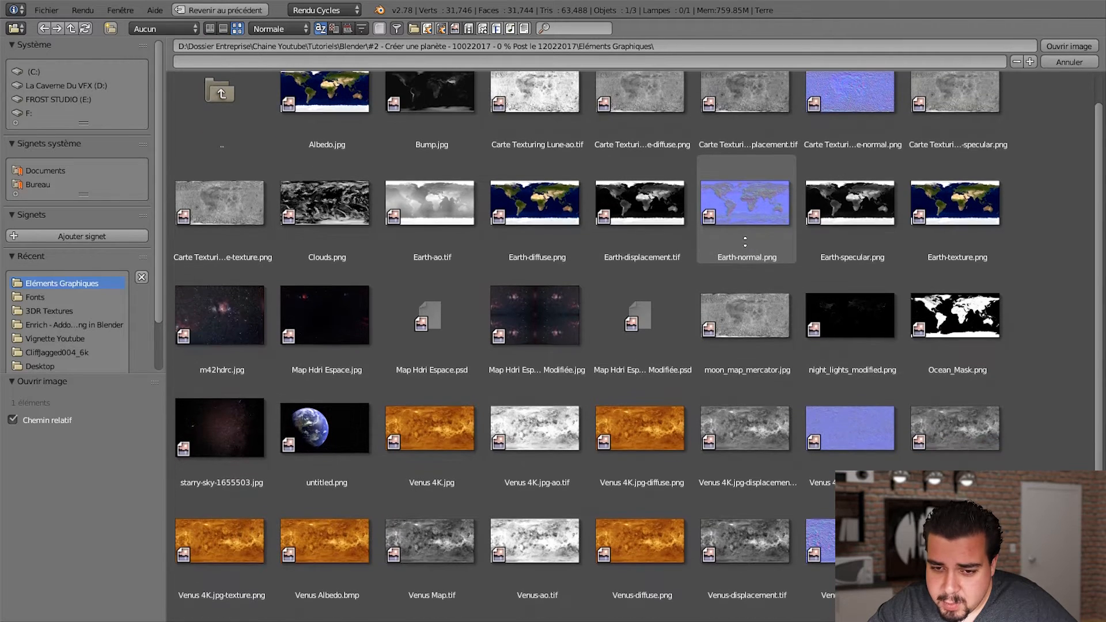
click(846, 199)
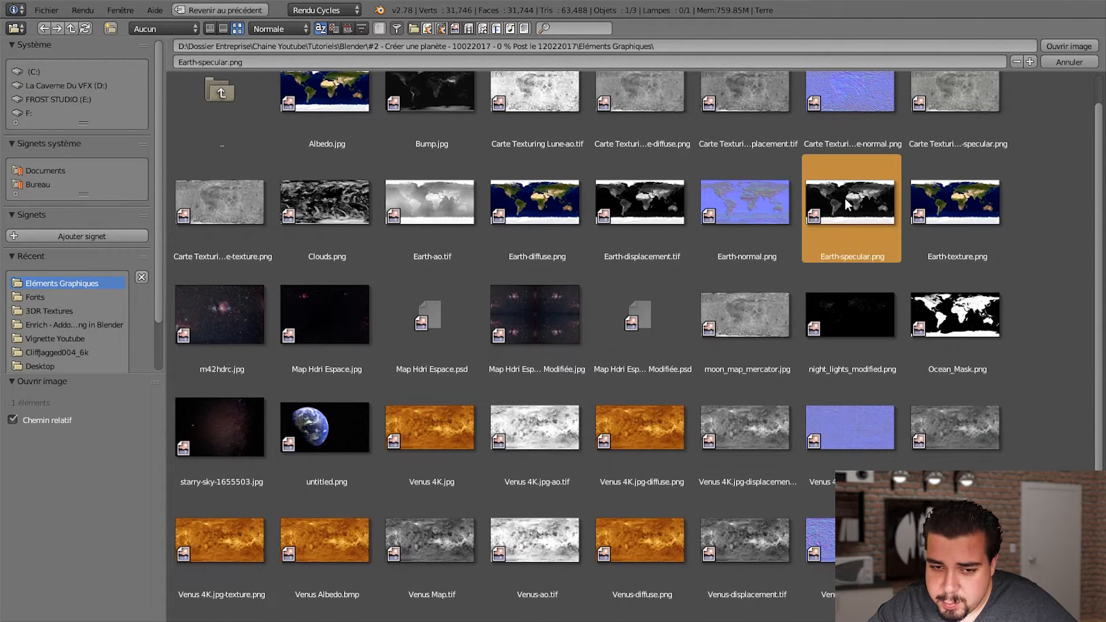
key(Return)
Step: Load Earth-displacement.tif from the Eléments Graphiques folder into the Relief et Normal image texture that feeds the Bump node's height
middle_drag(614, 356, 636, 201)
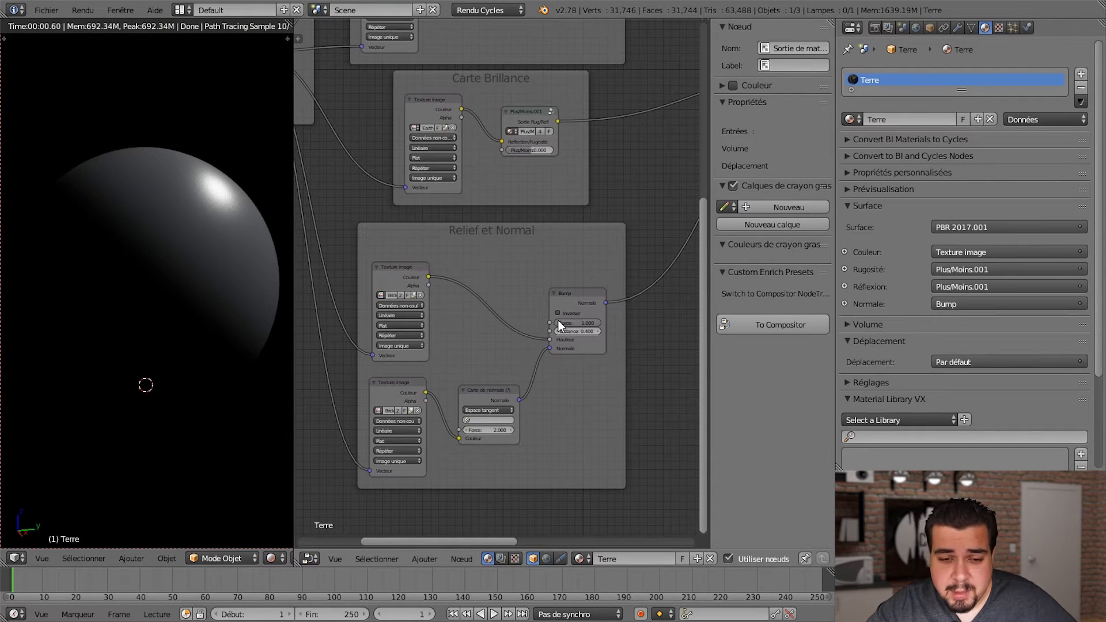
click(421, 296)
click(68, 283)
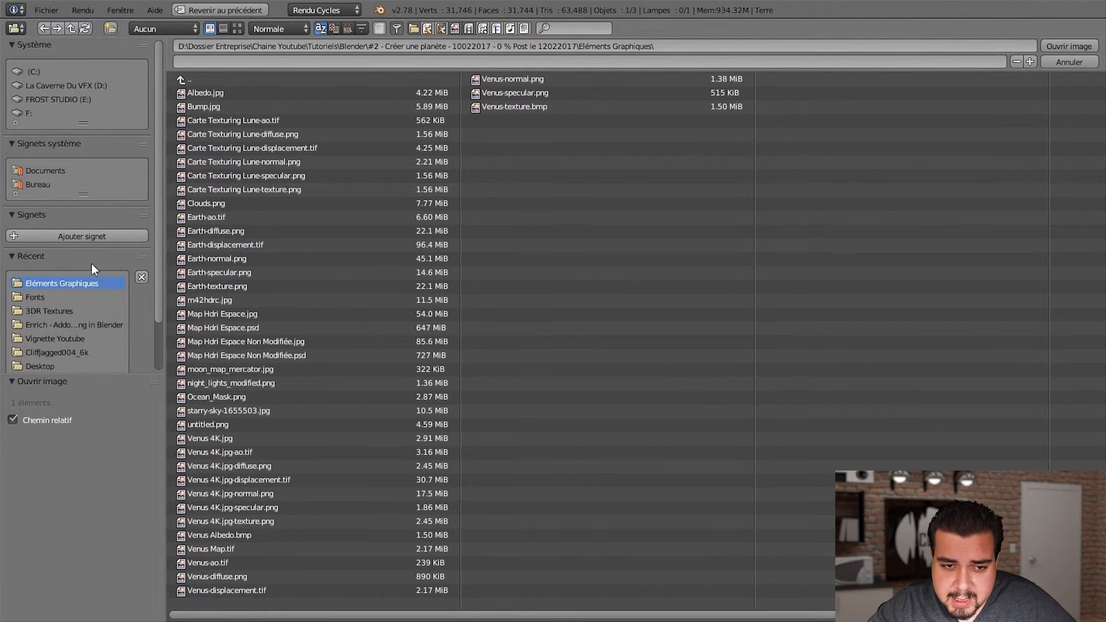
click(237, 29)
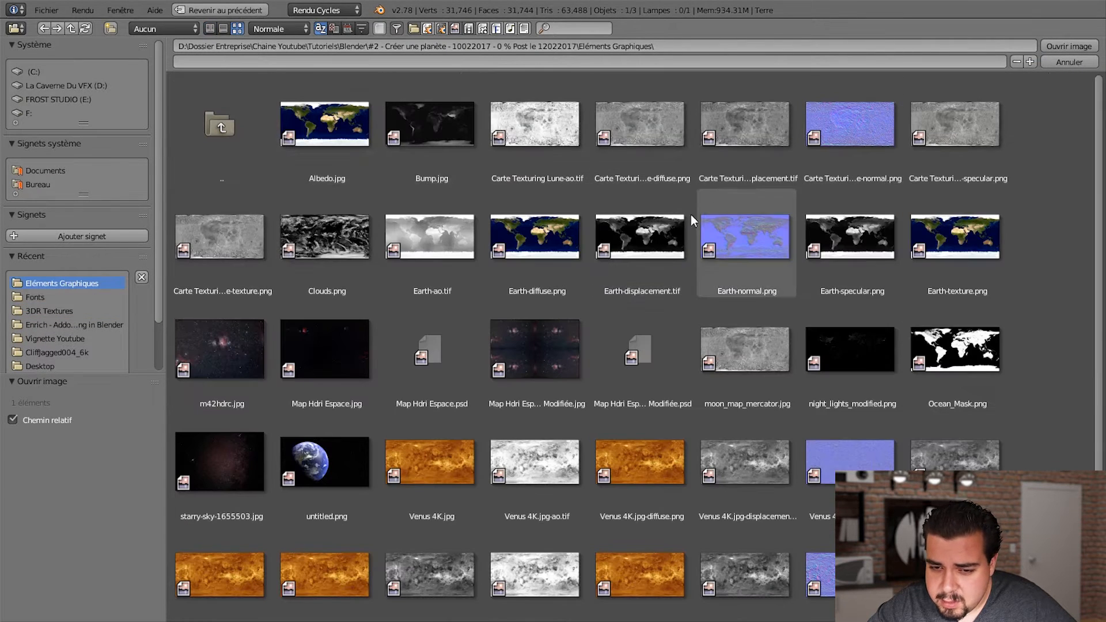
click(643, 286)
key(Return)
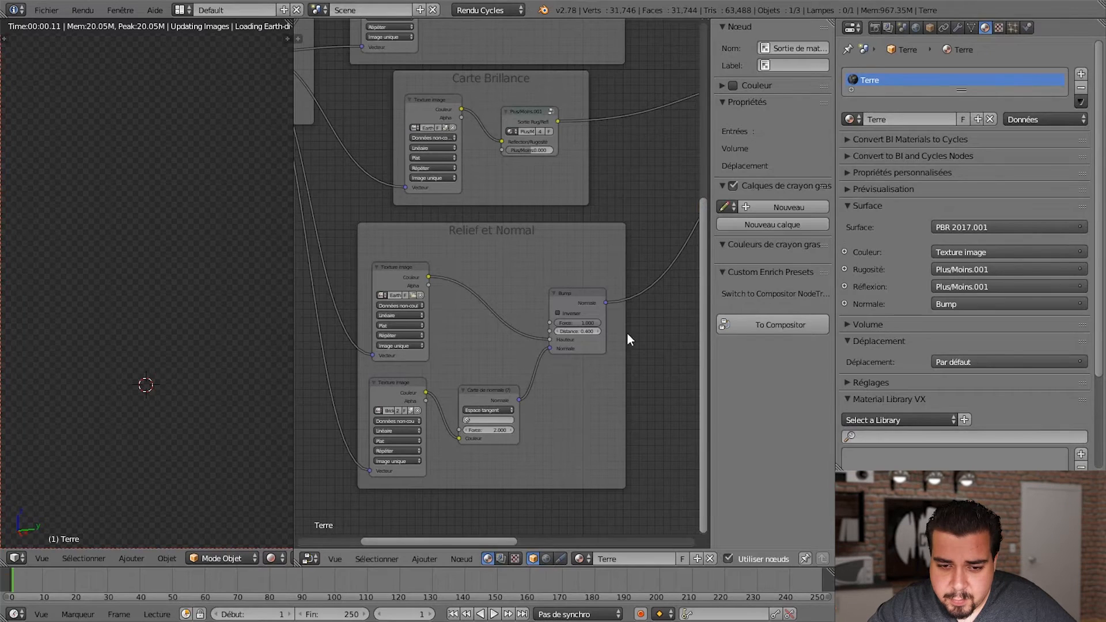
Step: Replace the image in the Relief et Normal texture node feeding the normal map node with Earth-normal.png from Eléments Graphiques
middle_drag(581, 394, 585, 277)
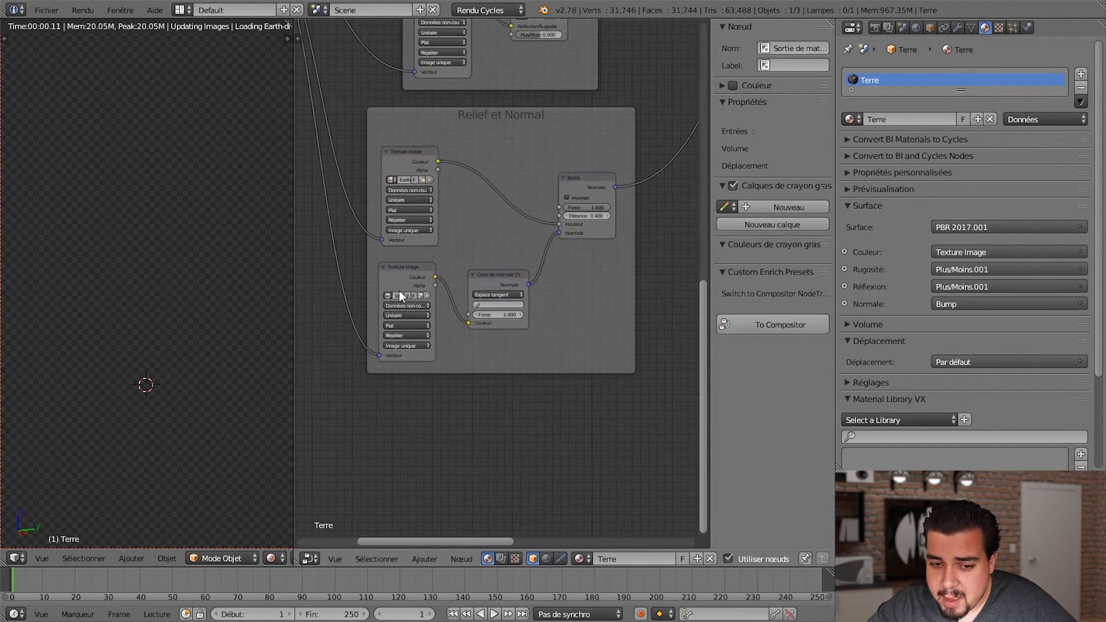
click(427, 295)
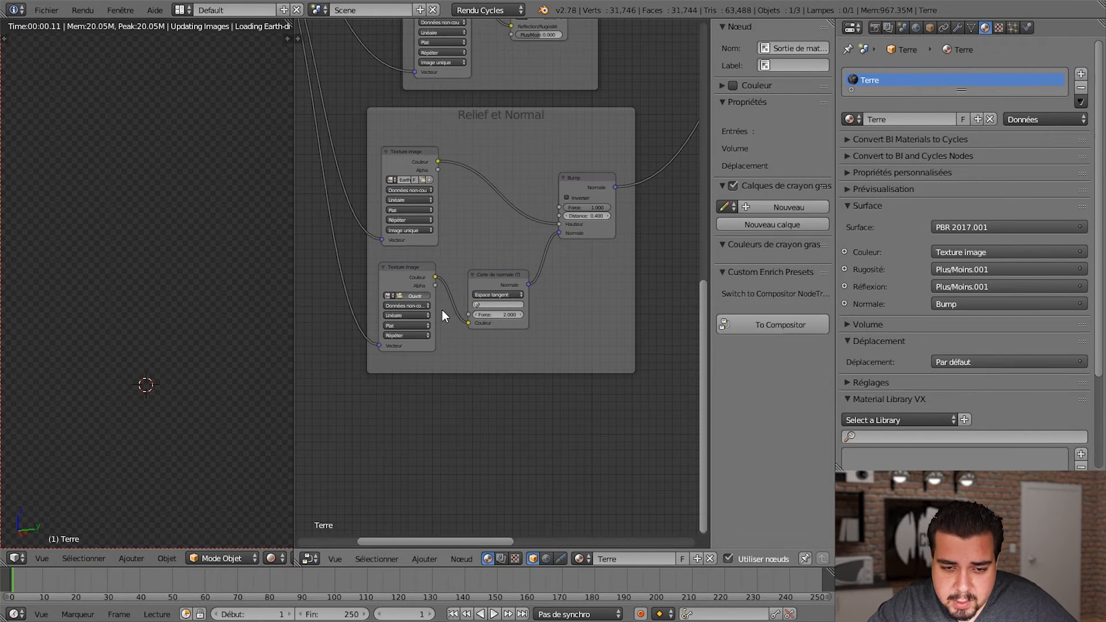
click(412, 296)
click(80, 283)
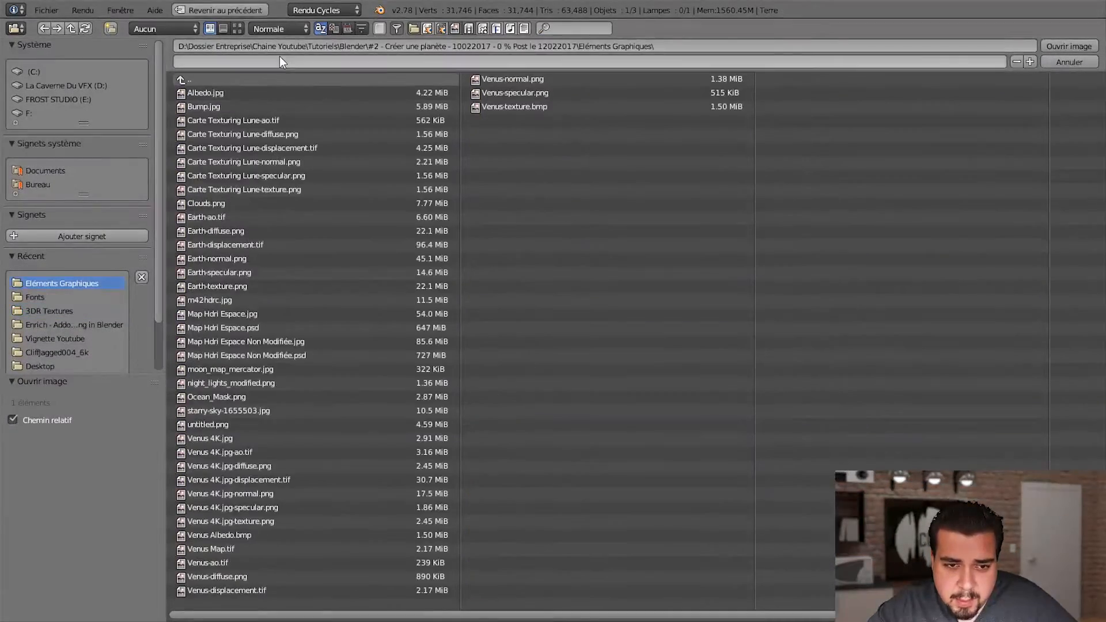
click(235, 29)
click(762, 256)
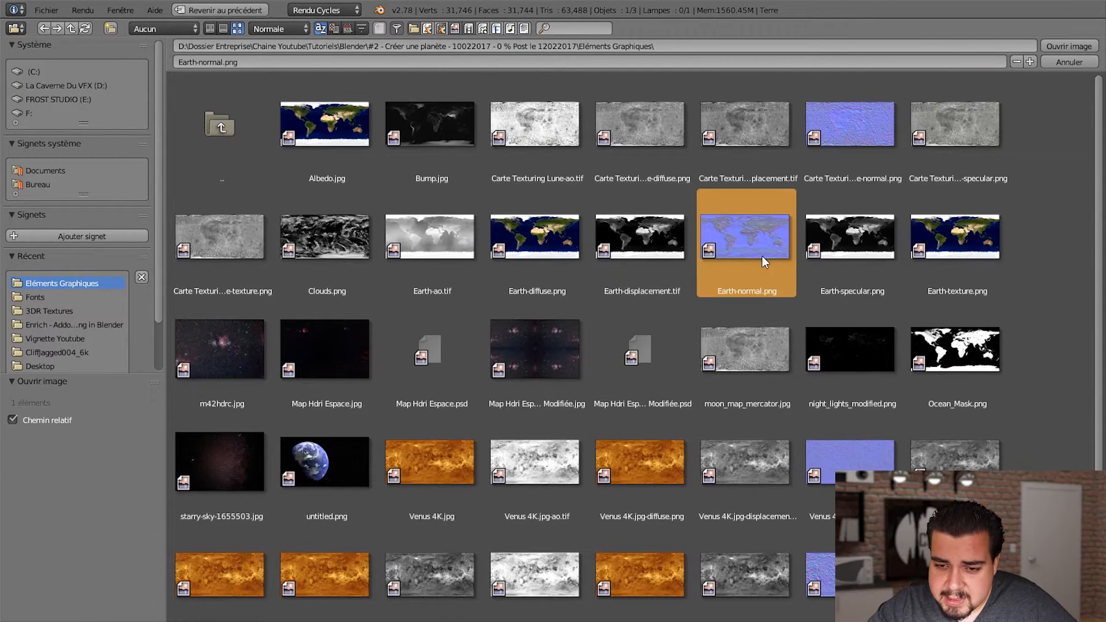
key(Return)
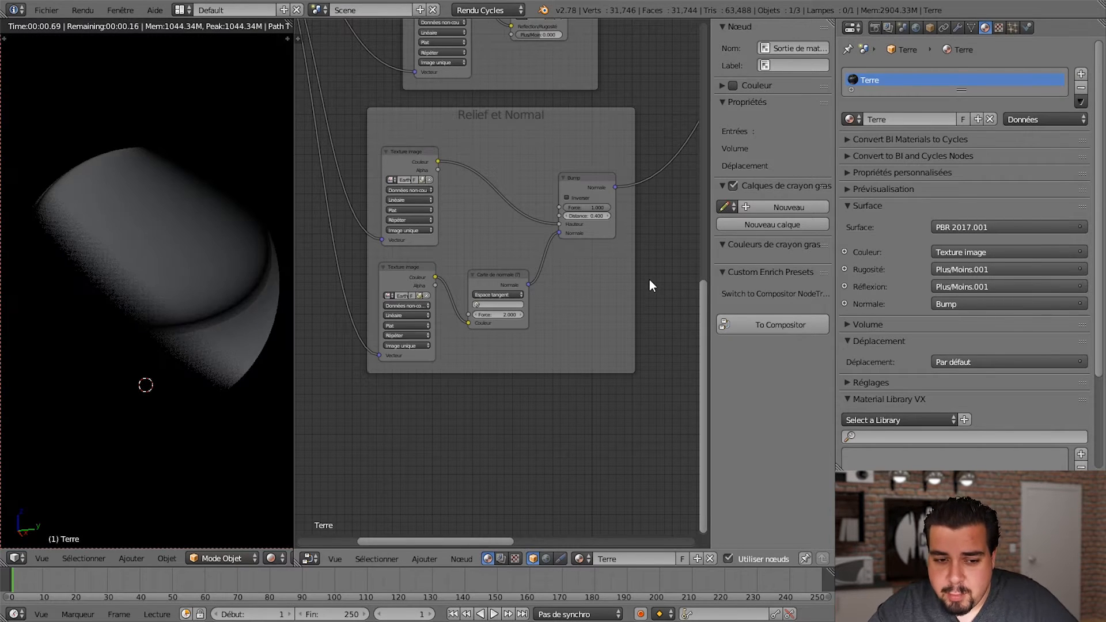
Step: Disconnect the texture coordinate node's UV output from the Vecteur inputs of all five image texture nodes
middle_drag(199, 313, 185, 348)
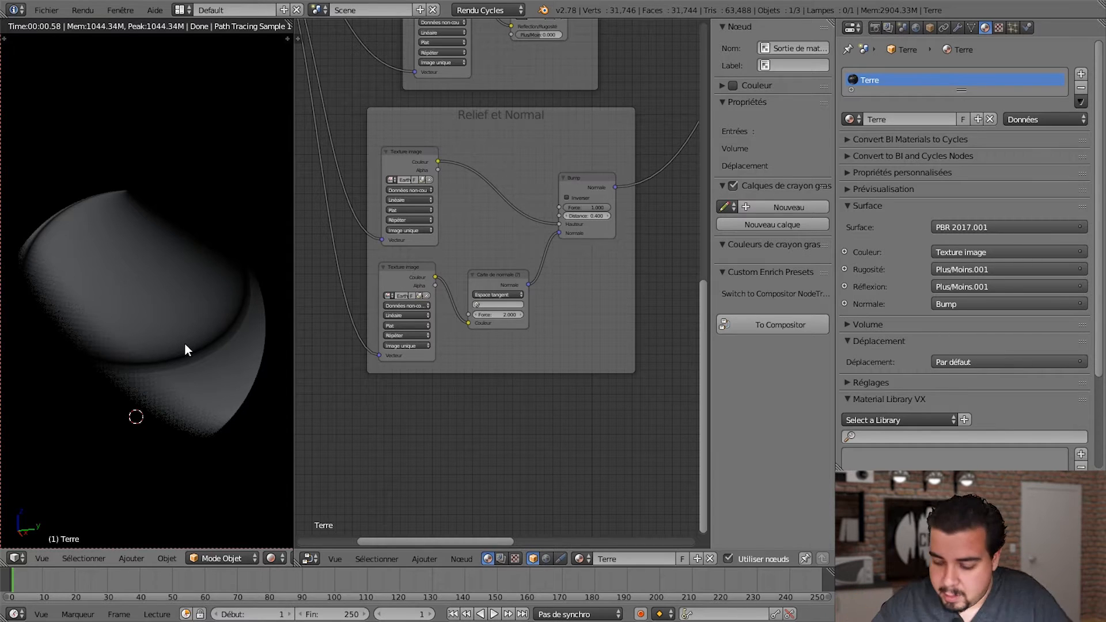
middle_drag(405, 241, 592, 463)
drag(437, 112, 396, 191)
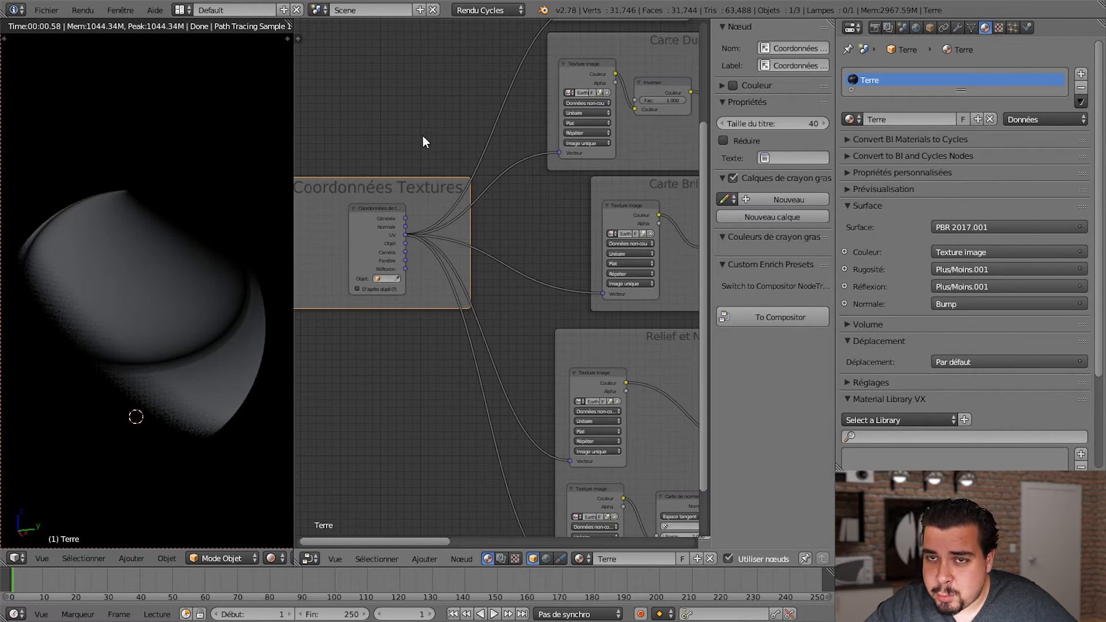
click(401, 237)
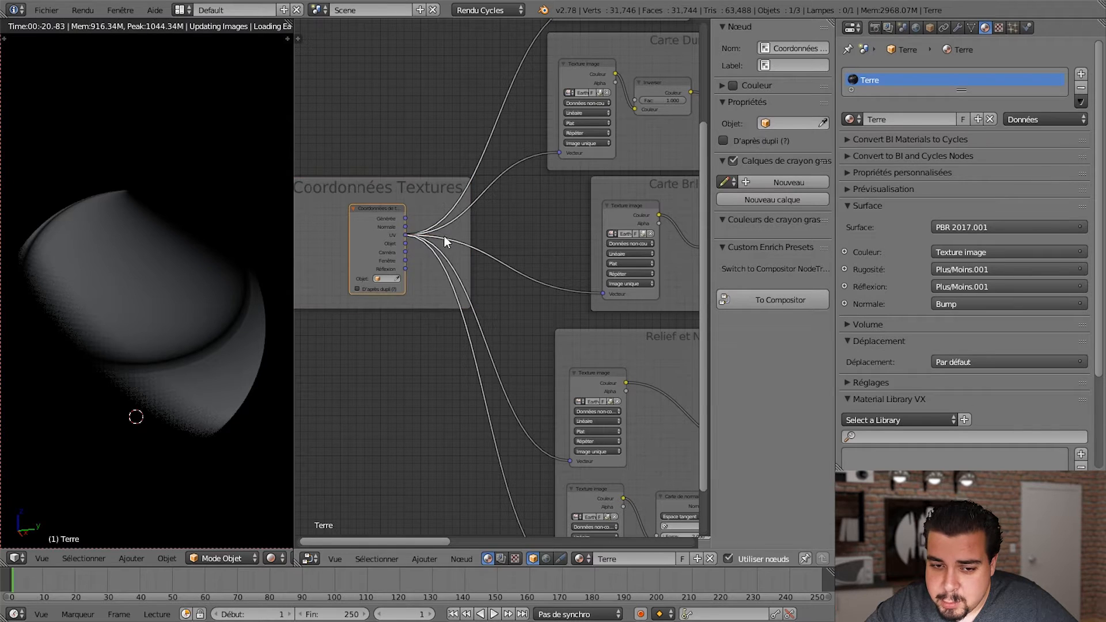
click(558, 154)
drag(599, 295, 581, 326)
drag(570, 462, 553, 510)
middle_drag(516, 452, 494, 305)
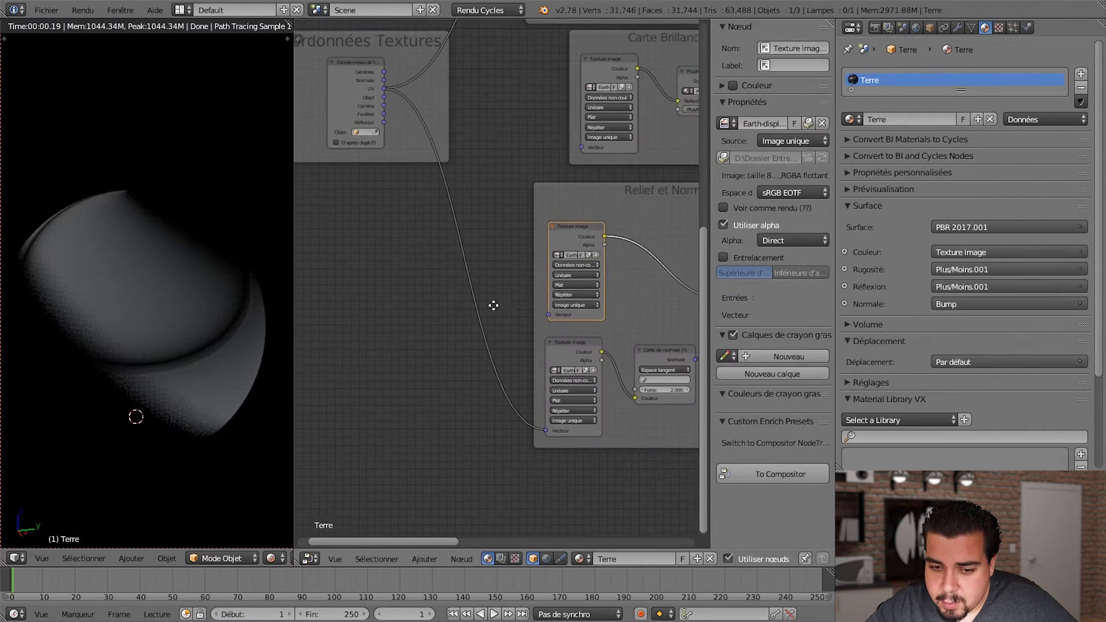
drag(544, 429, 508, 369)
middle_drag(507, 348, 507, 615)
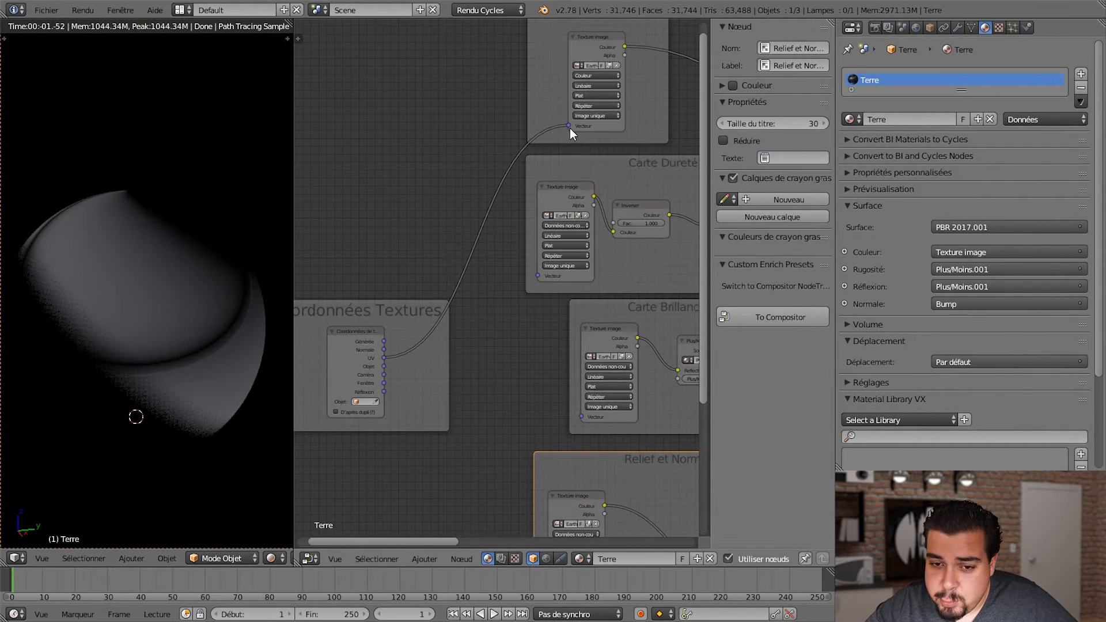
drag(570, 127, 524, 158)
Step: Connect the Générée output of the texture coordinate node to the Vecteur input of all five image texture nodes
mouse_move(513, 277)
middle_down()
mouse_move(509, 306)
mouse_move(524, 302)
mouse_move(526, 284)
middle_up()
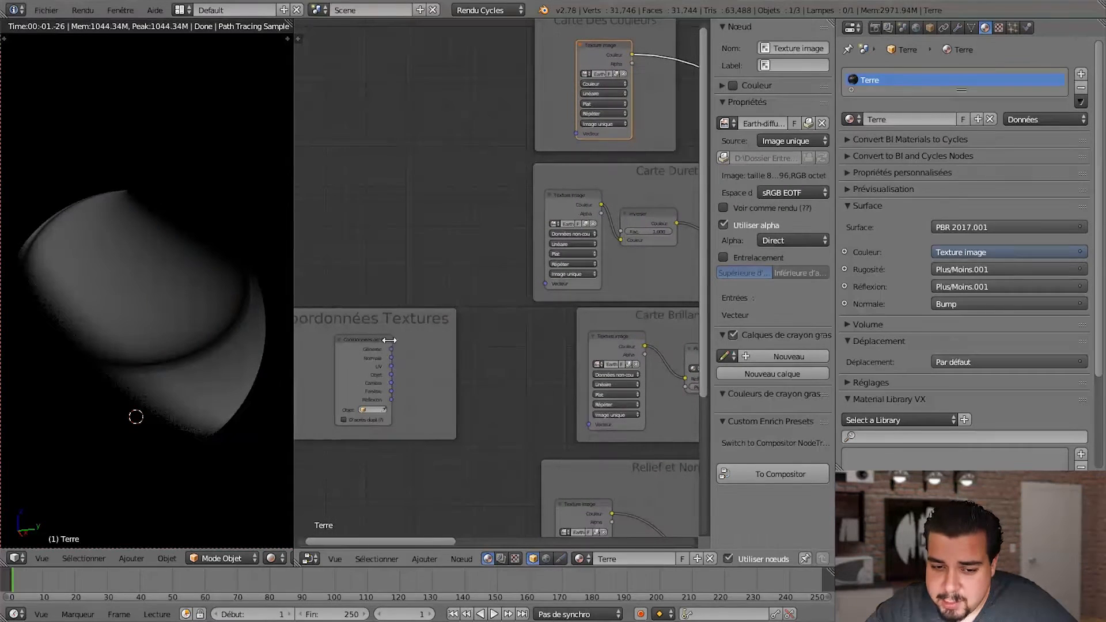
drag(392, 349, 581, 136)
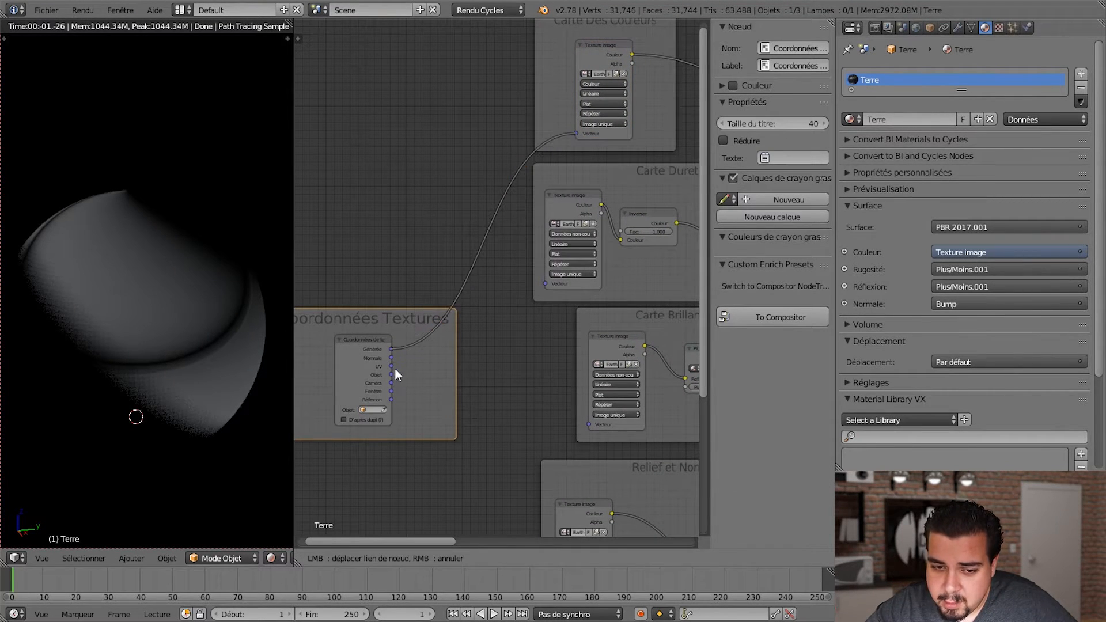
drag(392, 350, 545, 289)
drag(405, 253, 522, 296)
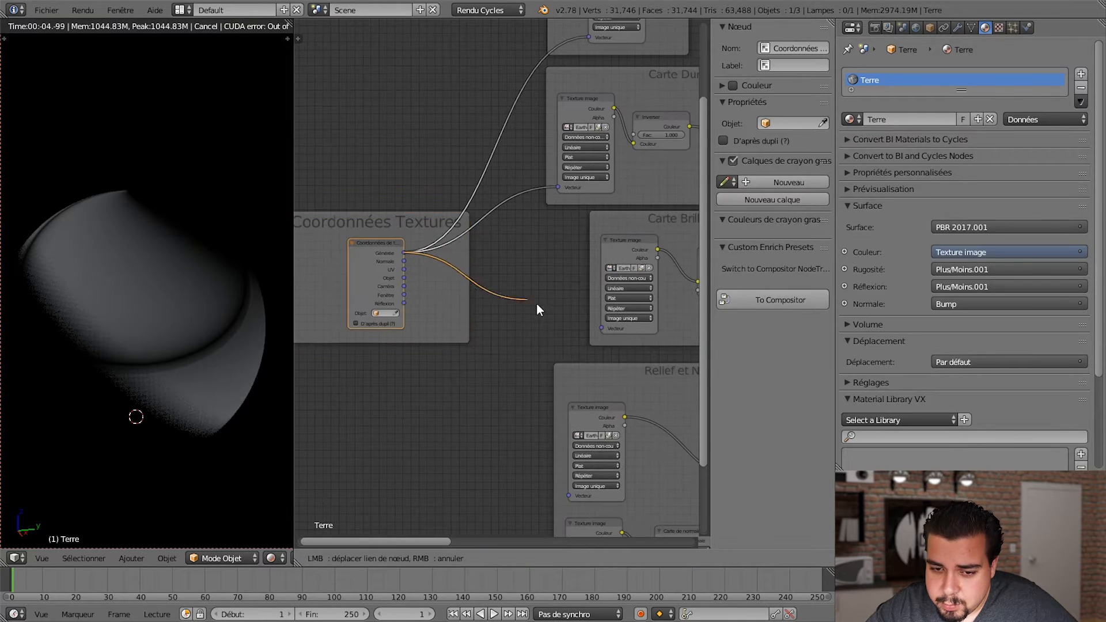
drag(522, 296, 569, 496)
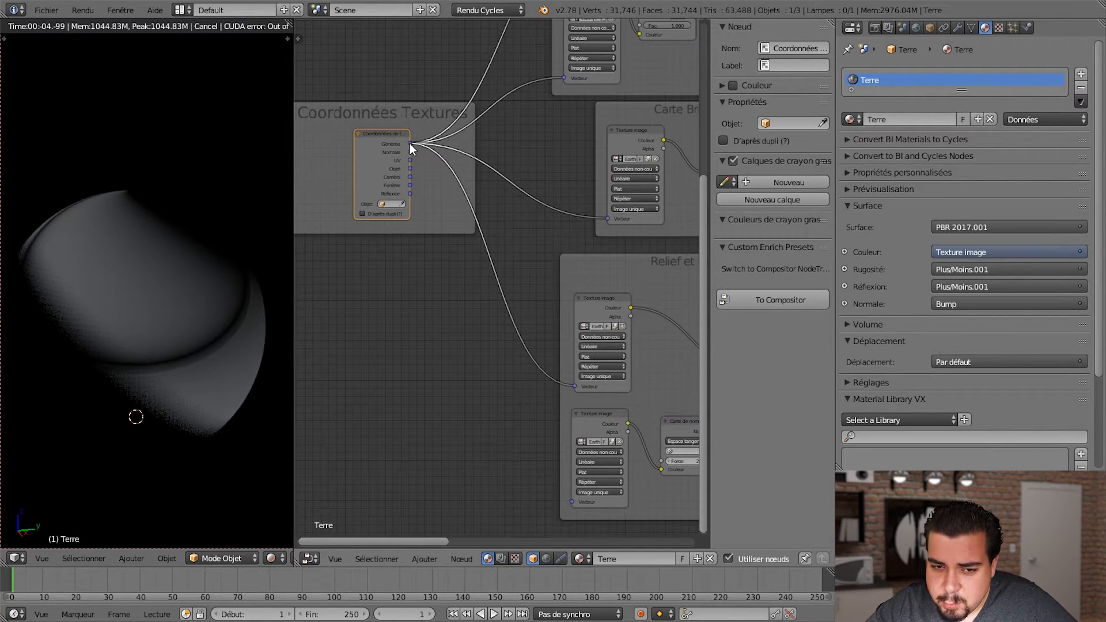
drag(410, 144, 572, 504)
Step: Set the projection of the Carte Des Couleurs image texture to Sphère
middle_drag(434, 275, 300, 519)
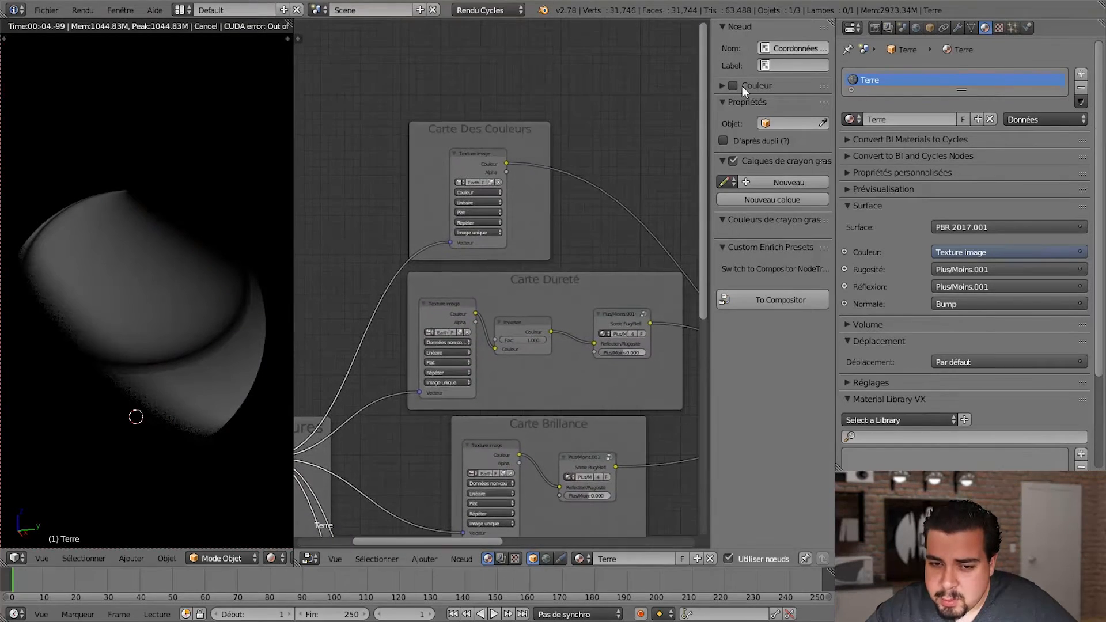
scroll(477, 263, up, 3)
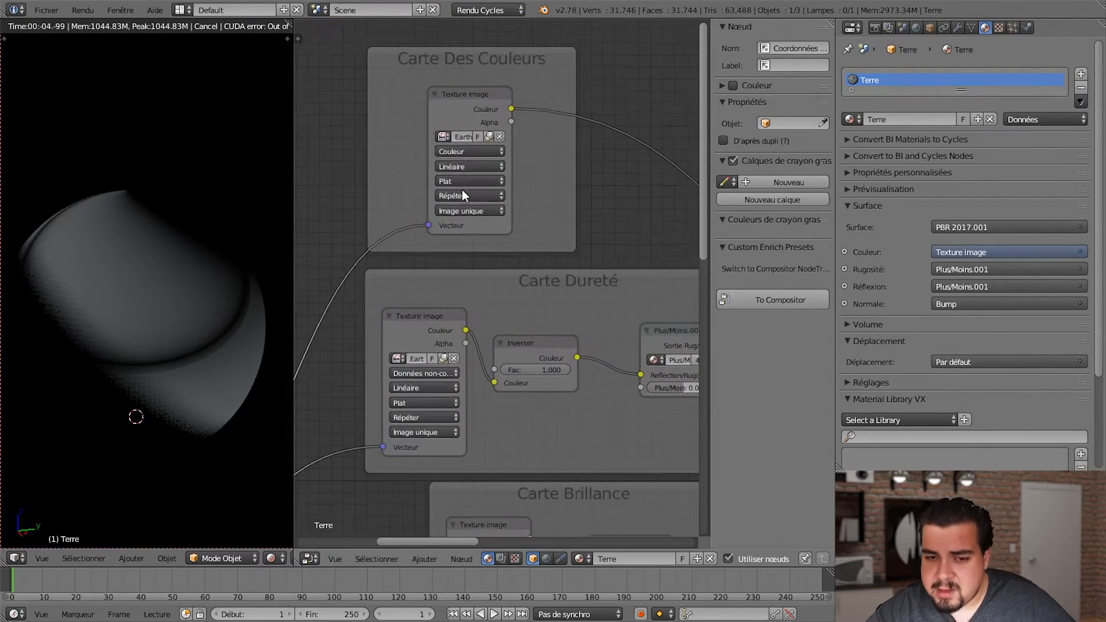
scroll(467, 185, up, 2)
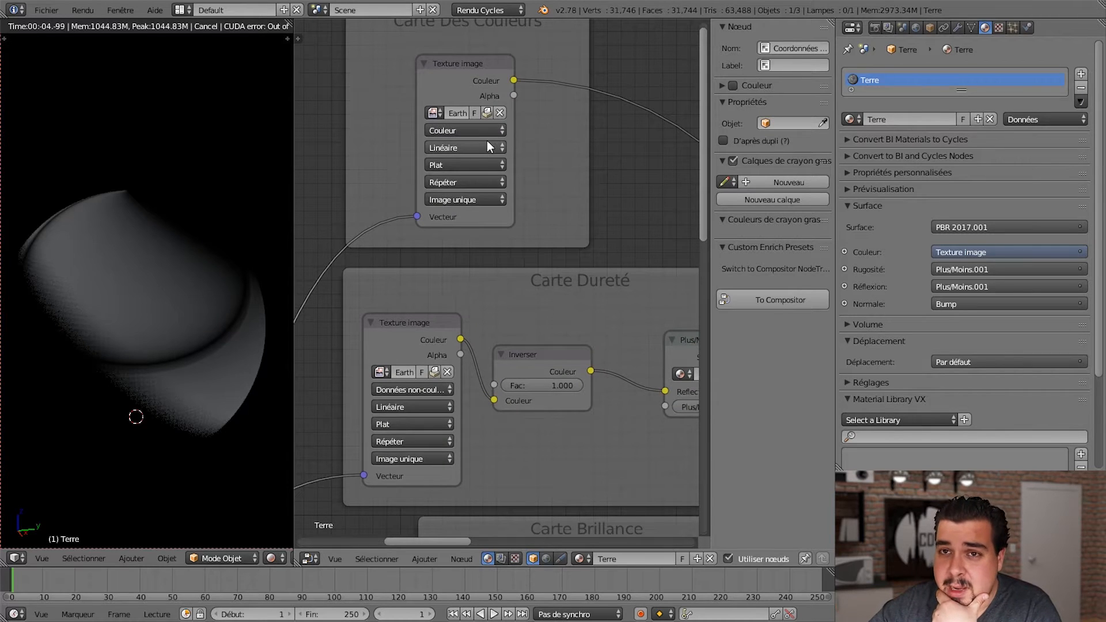
click(457, 165)
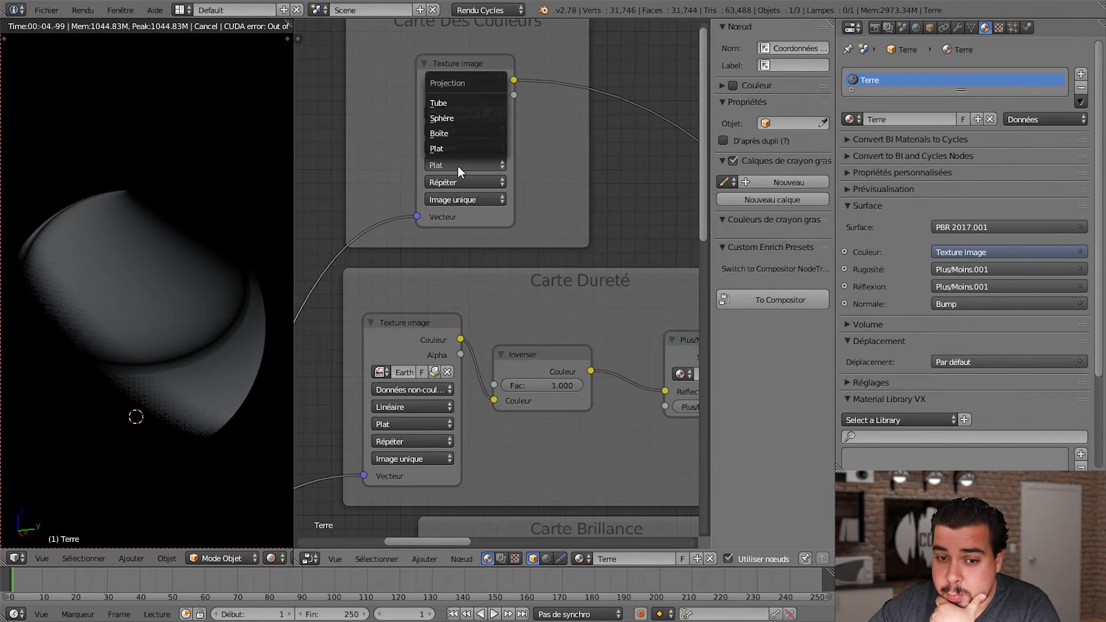
click(469, 118)
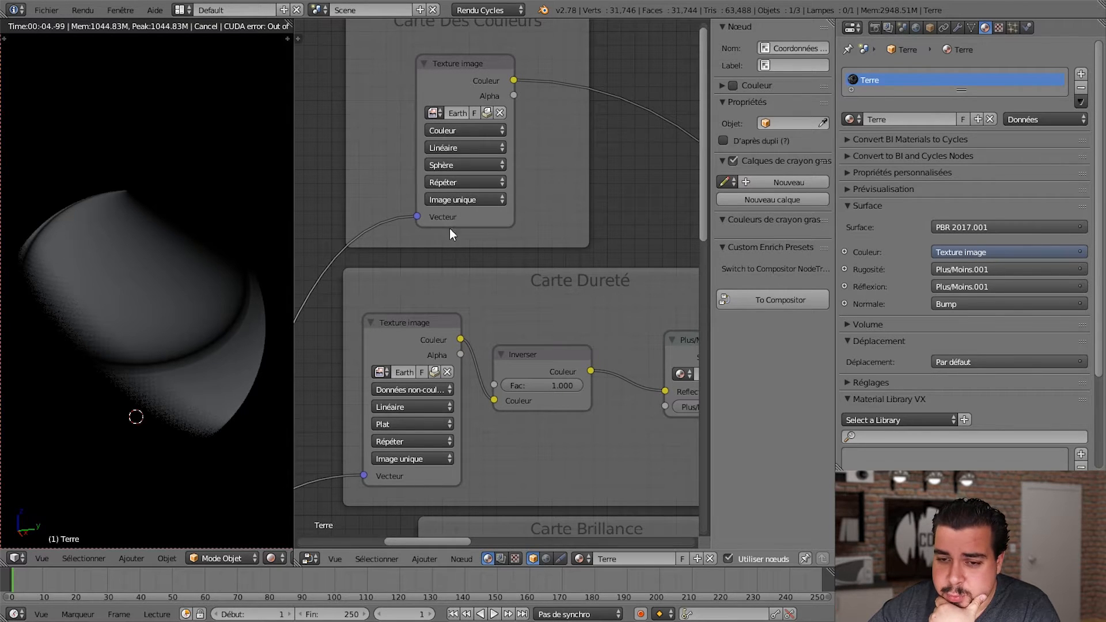
Step: Set the projection of the Carte Dureté and Carte Brillance image textures to Sphère
middle_drag(494, 309, 512, 219)
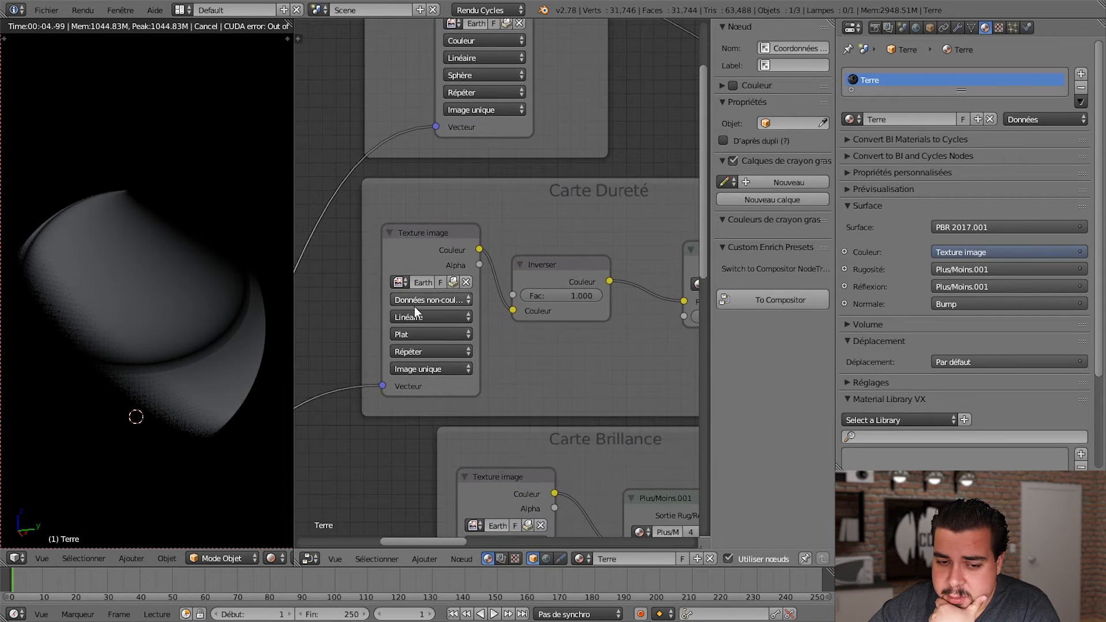
click(413, 337)
click(421, 288)
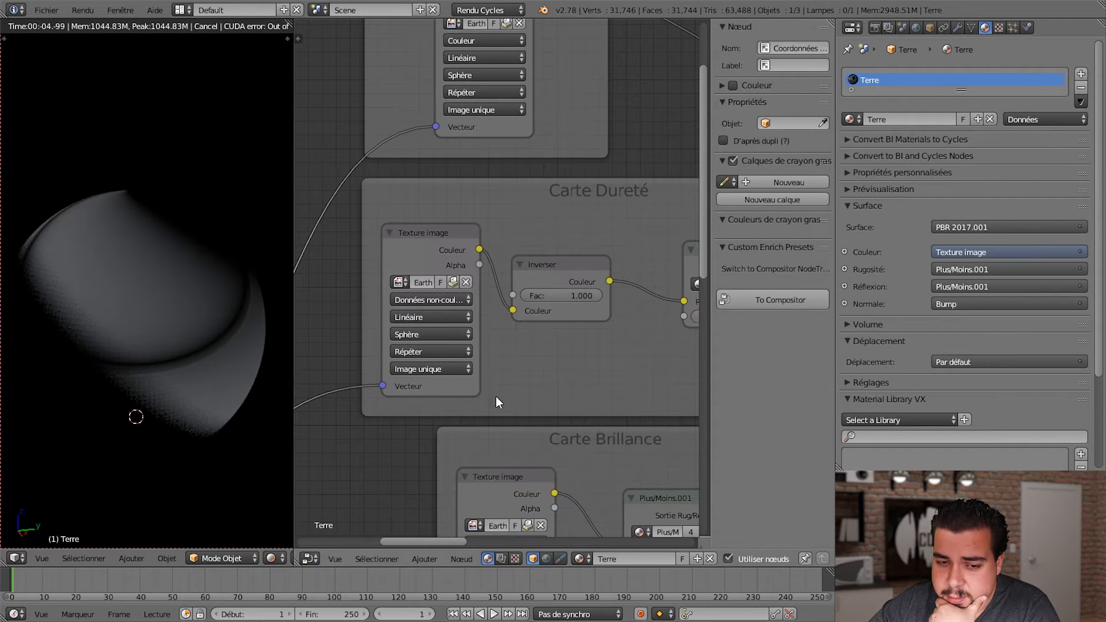
shift+scroll(496, 396, down, 5)
click(532, 391)
click(510, 344)
Step: Set the projection of both image textures in the Relief et Normal frame to Sphère
shift+scroll(587, 451, down, 5)
click(417, 488)
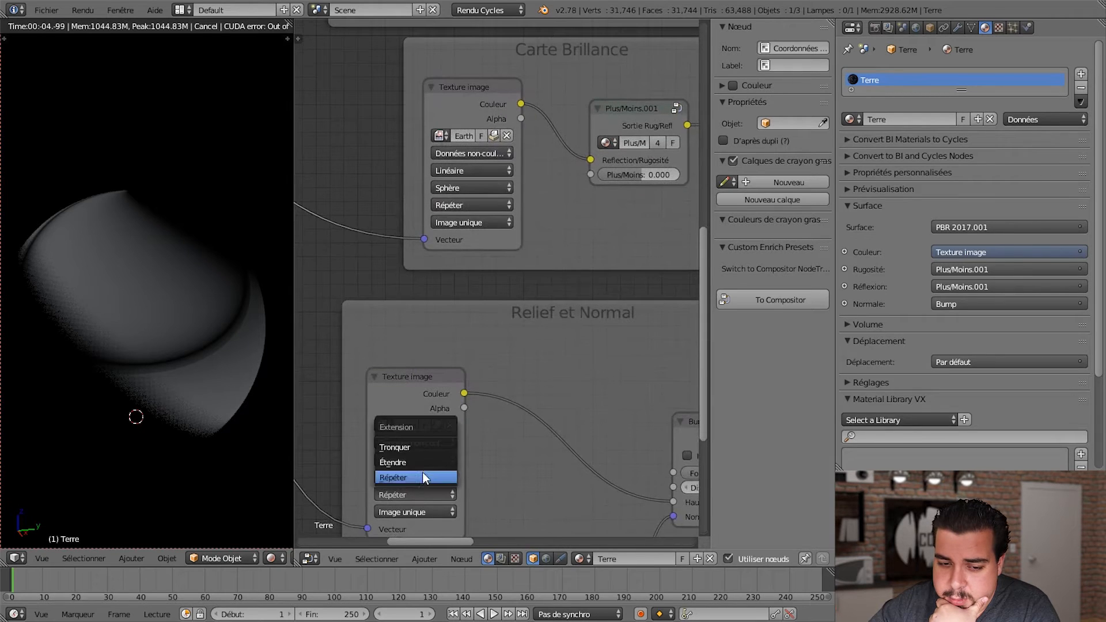
click(499, 487)
click(431, 479)
click(419, 432)
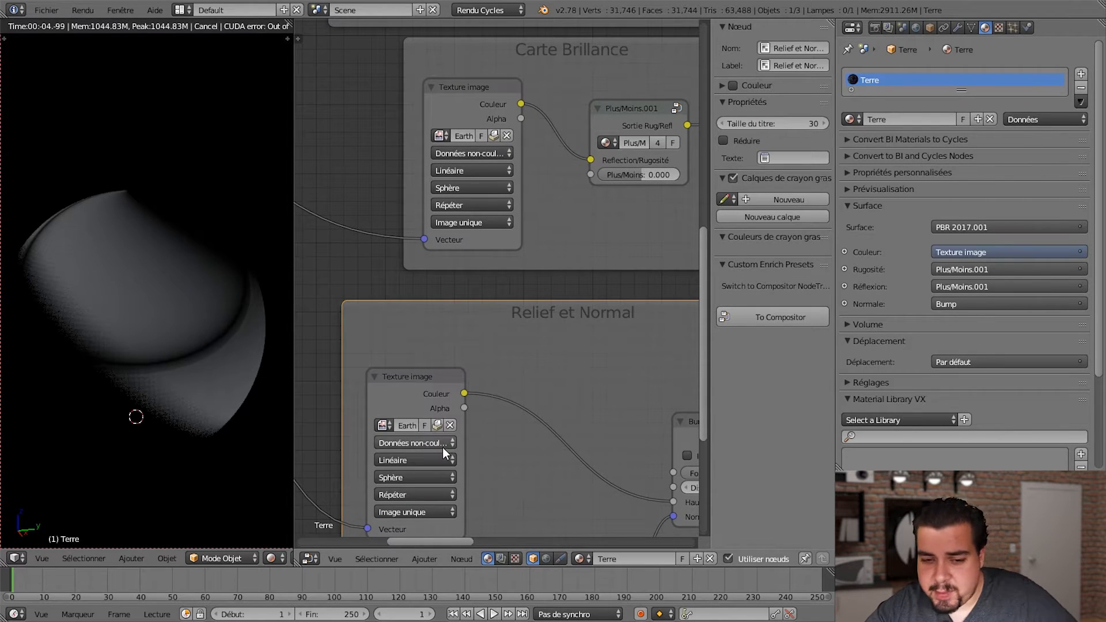
scroll(518, 462, up, 1)
middle_drag(518, 462, 519, 186)
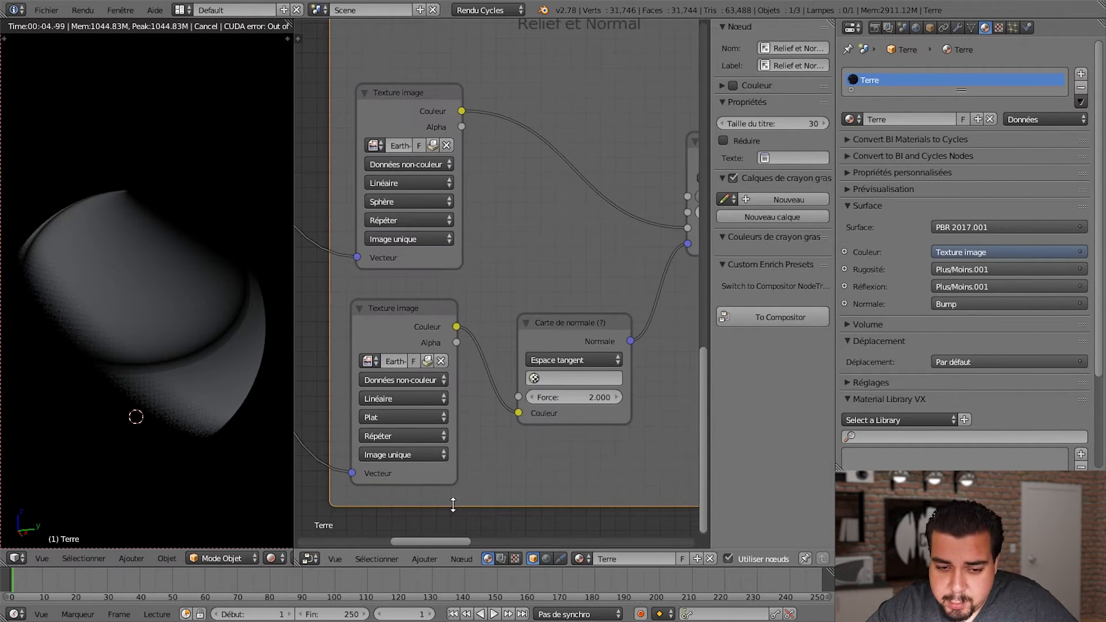
click(400, 412)
click(398, 366)
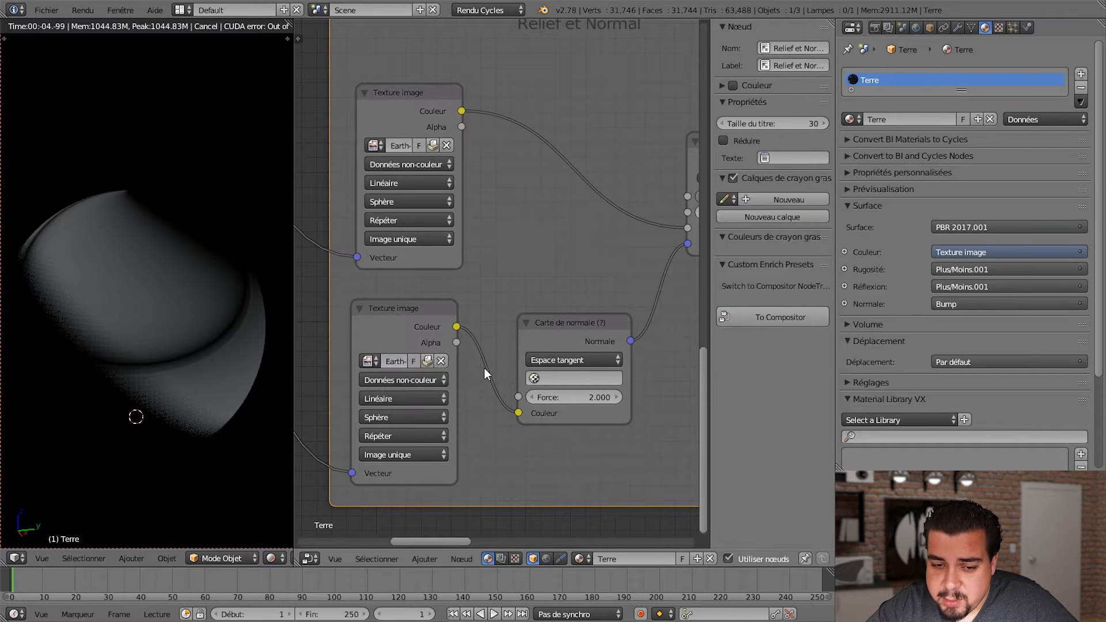
mouse_move(509, 213)
middle_down()
mouse_move(491, 349)
mouse_move(512, 297)
mouse_move(494, 363)
middle_up()
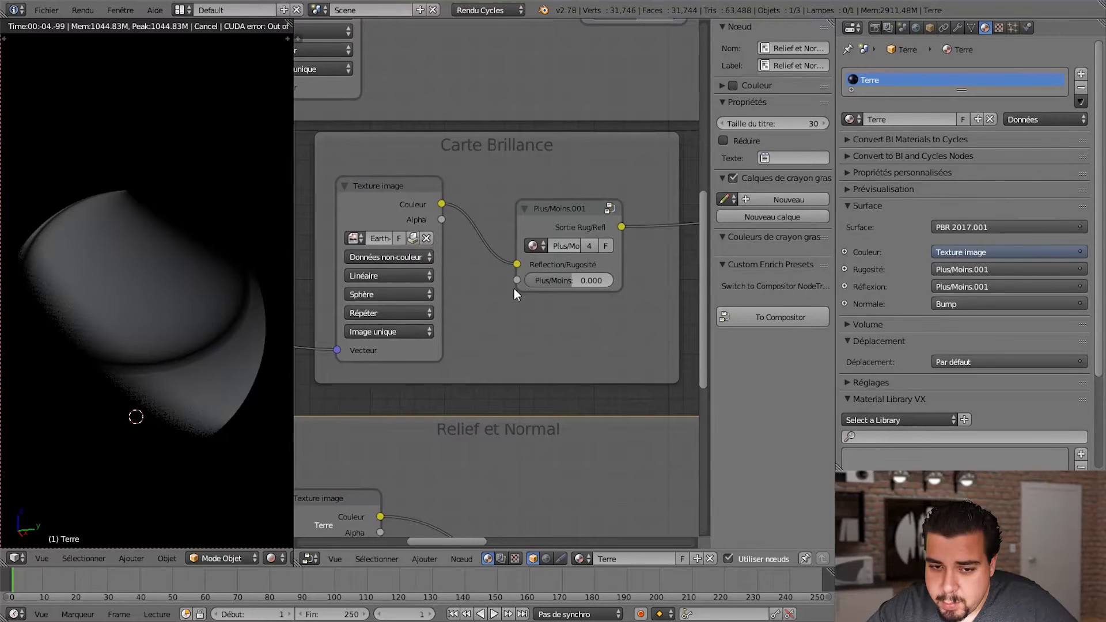
Step: Restart the rendered viewport preview from the camera view of the Terre sphere
scroll(514, 289, down, 1)
key(Tab)
key(Tab)
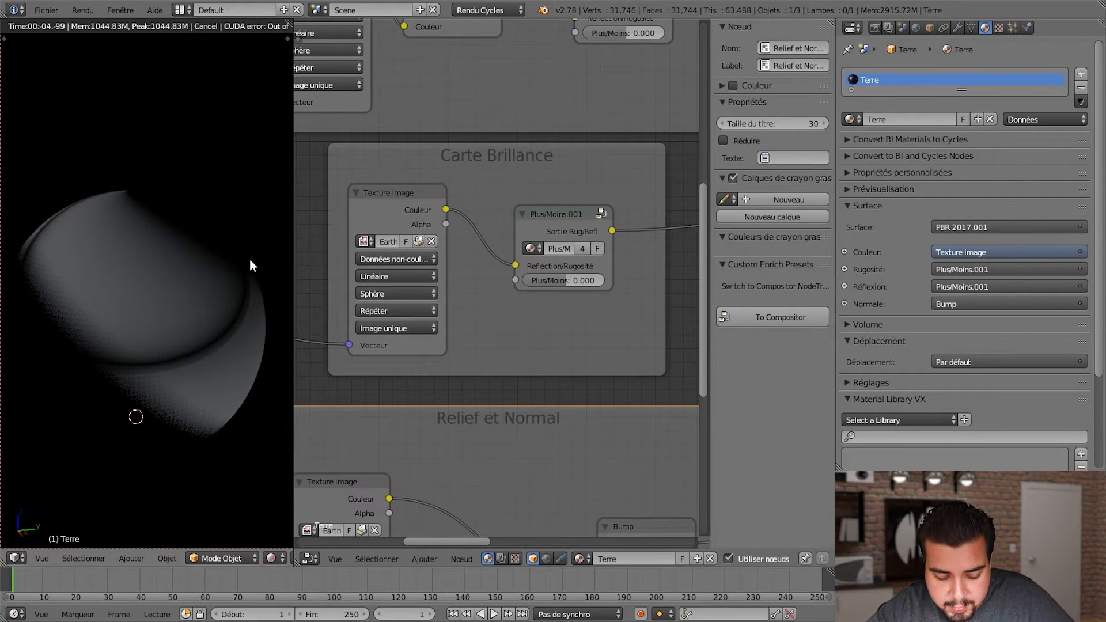
key(shift+z)
key(KP_0)
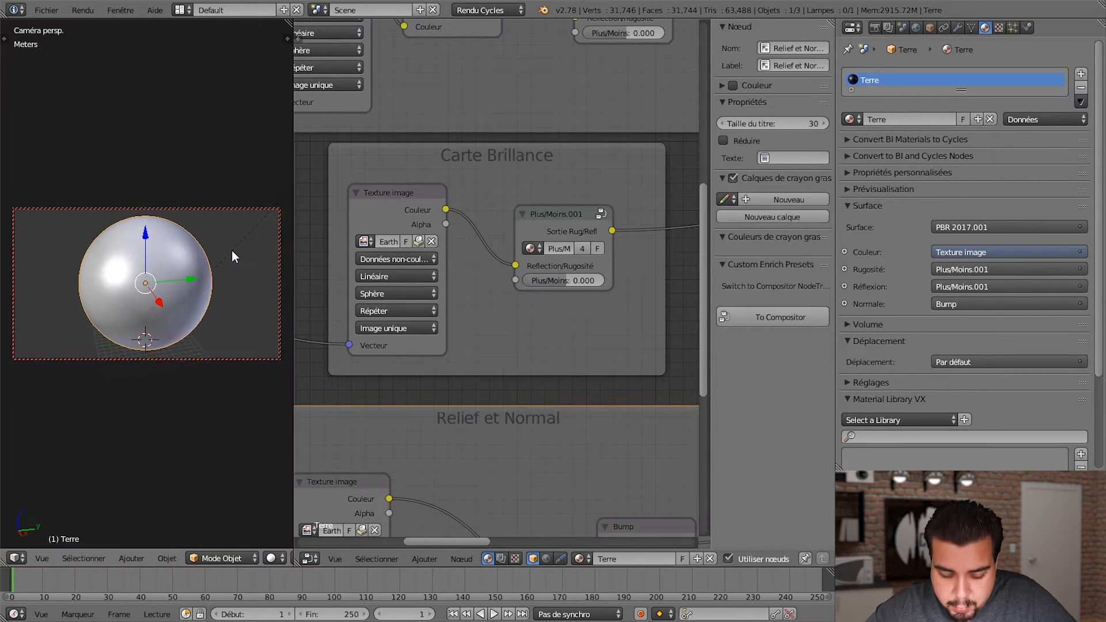
key(shift+z)
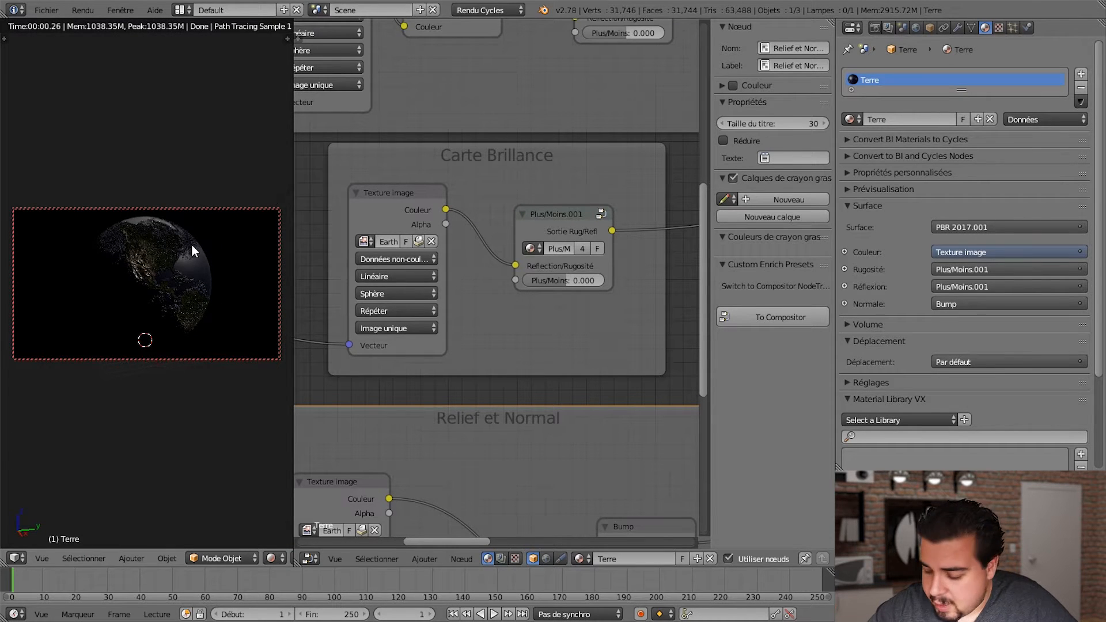
scroll(192, 244, up, 3)
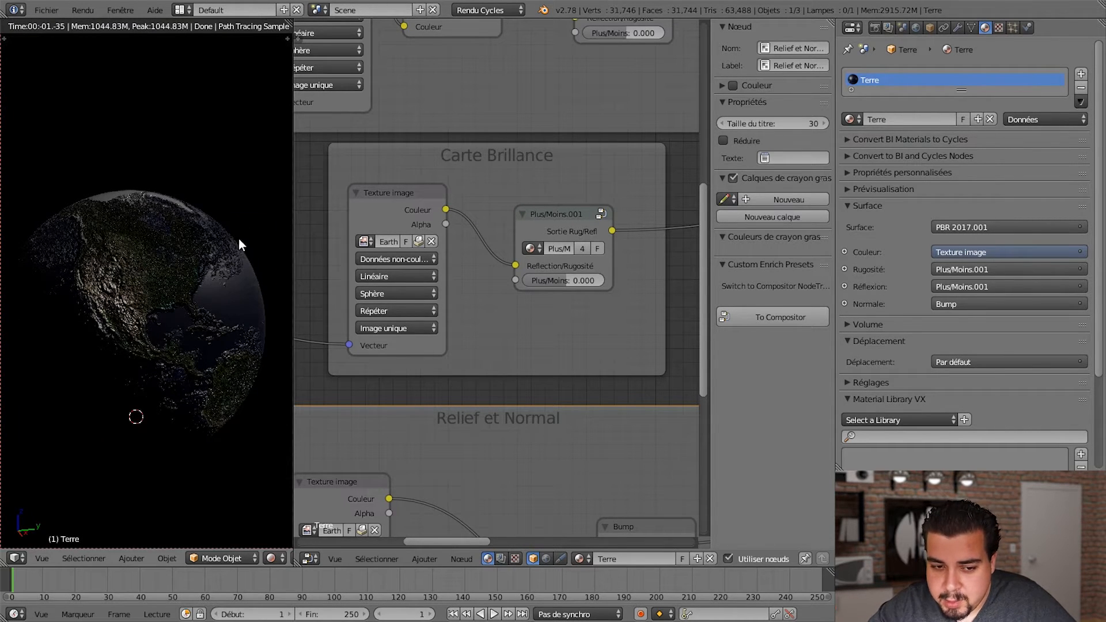
Step: Set the Force of the Carte de normale node in the Relief et Normal frame to 1
middle_drag(219, 274, 133, 314)
scroll(217, 314, up, 6)
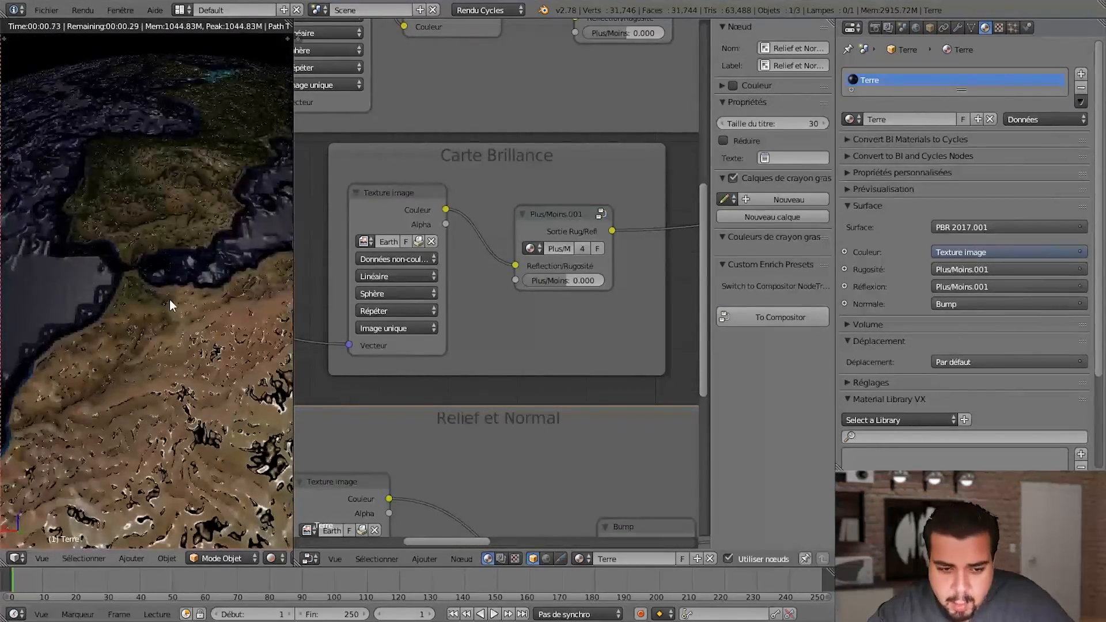
middle_drag(184, 249, 185, 285)
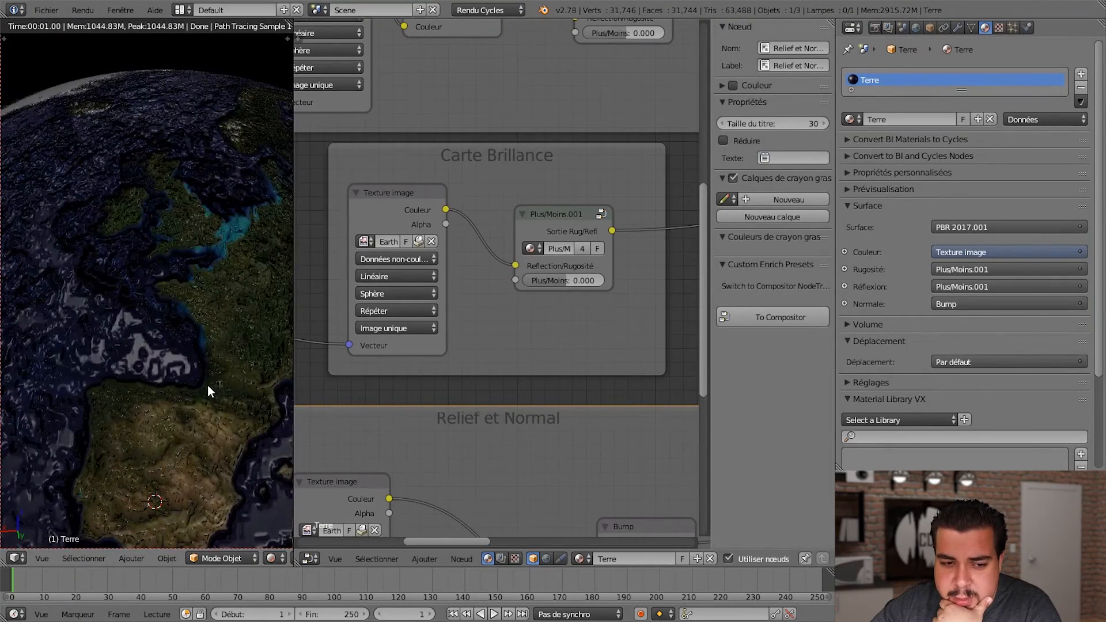
middle_drag(208, 385, 190, 385)
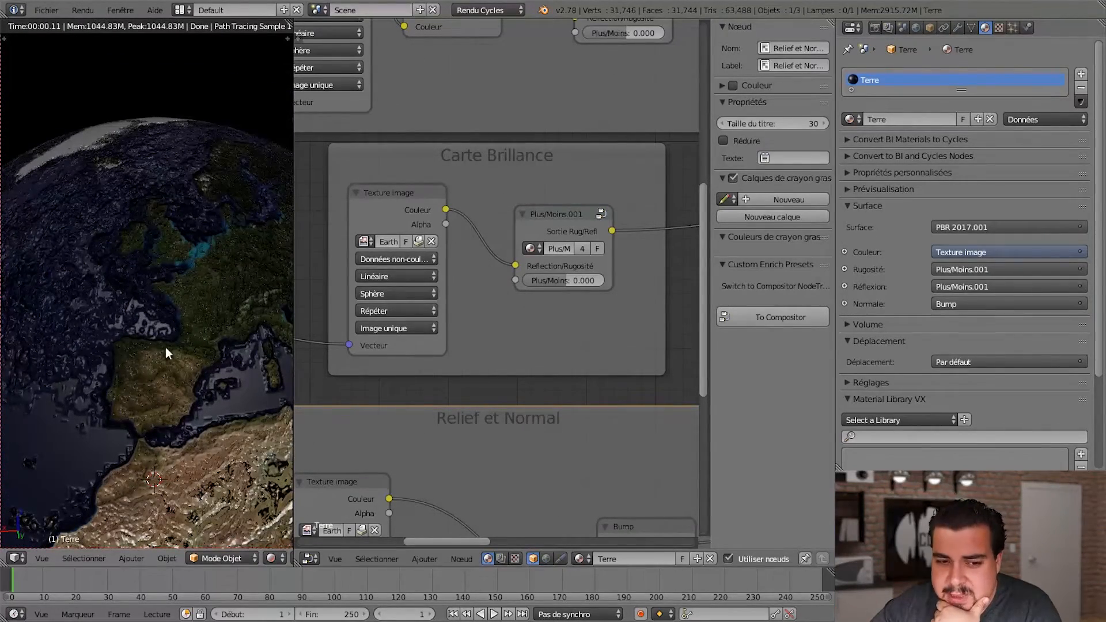
middle_drag(204, 320, 196, 400)
middle_drag(593, 362, 516, 196)
middle_drag(515, 285, 558, 216)
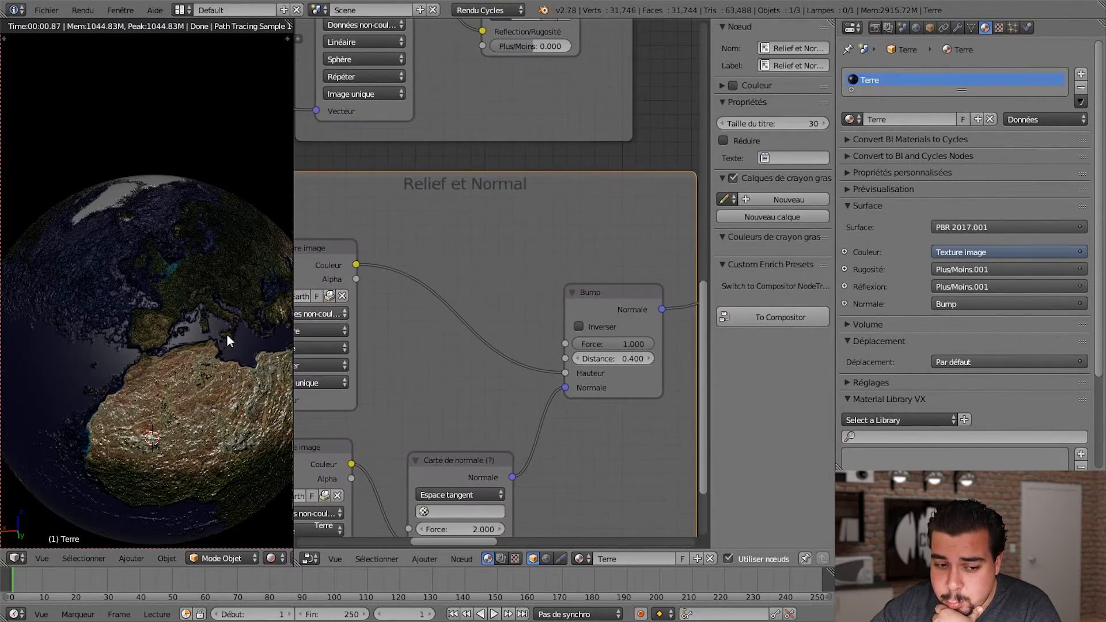
middle_drag(513, 234, 527, 175)
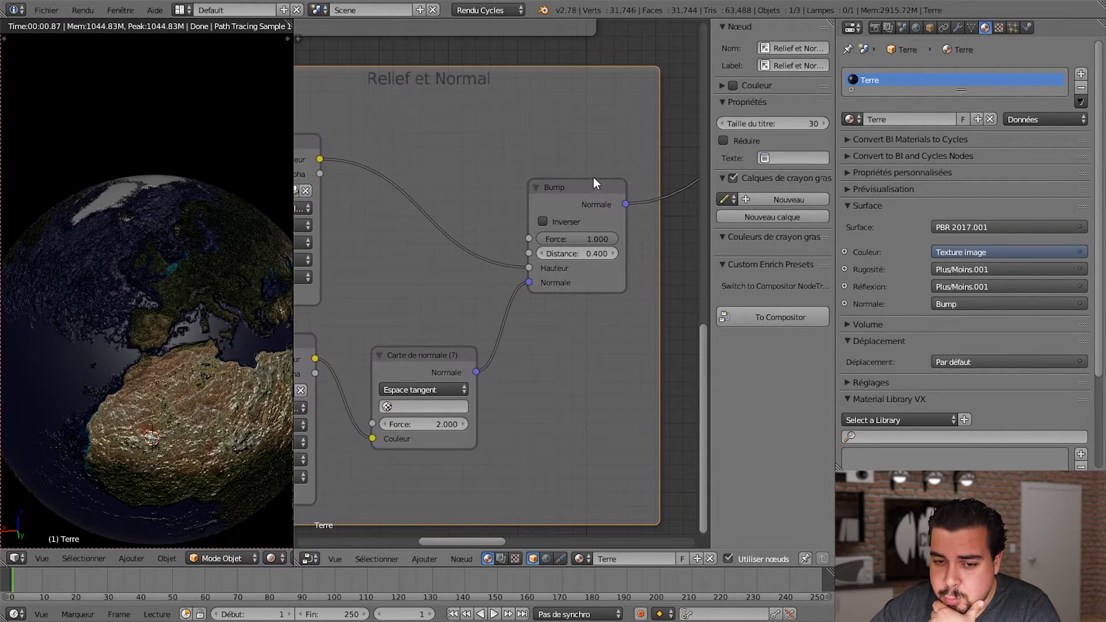
click(426, 422)
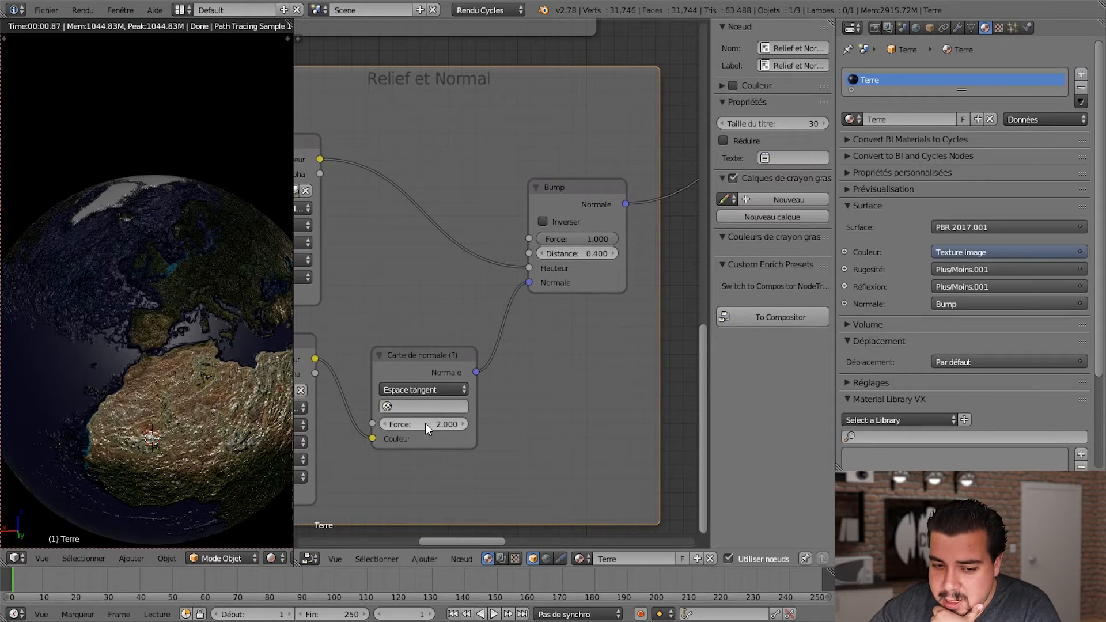
text(1)
key(Return)
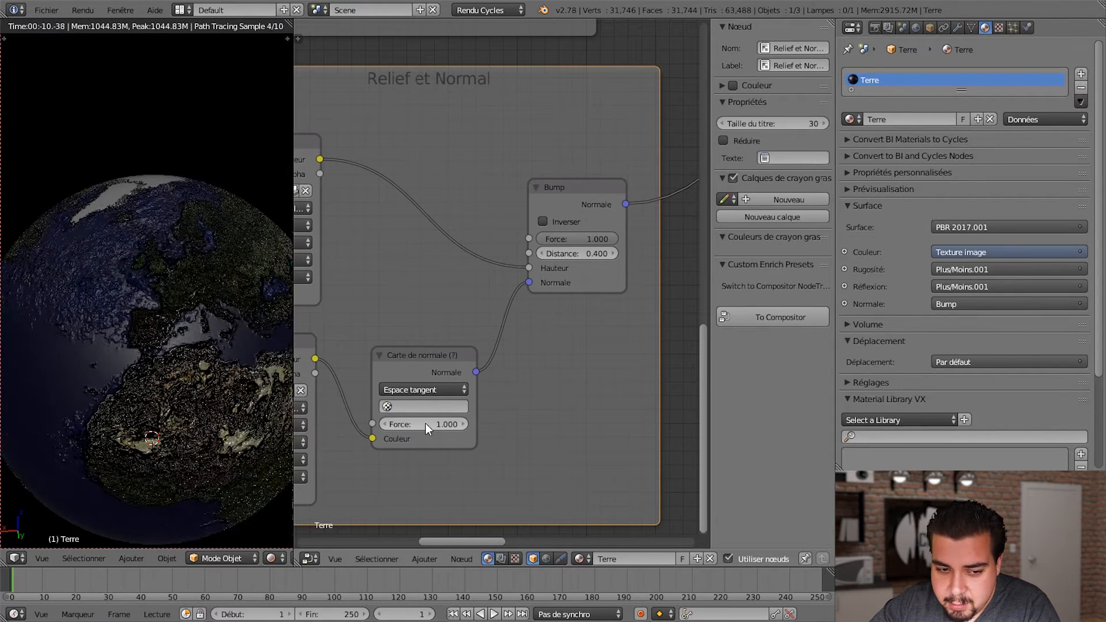
Step: Set the Distance of the Bump node in the Relief et Normal frame to 0.1
click(584, 260)
click(583, 254)
text(0.1)
key(Return)
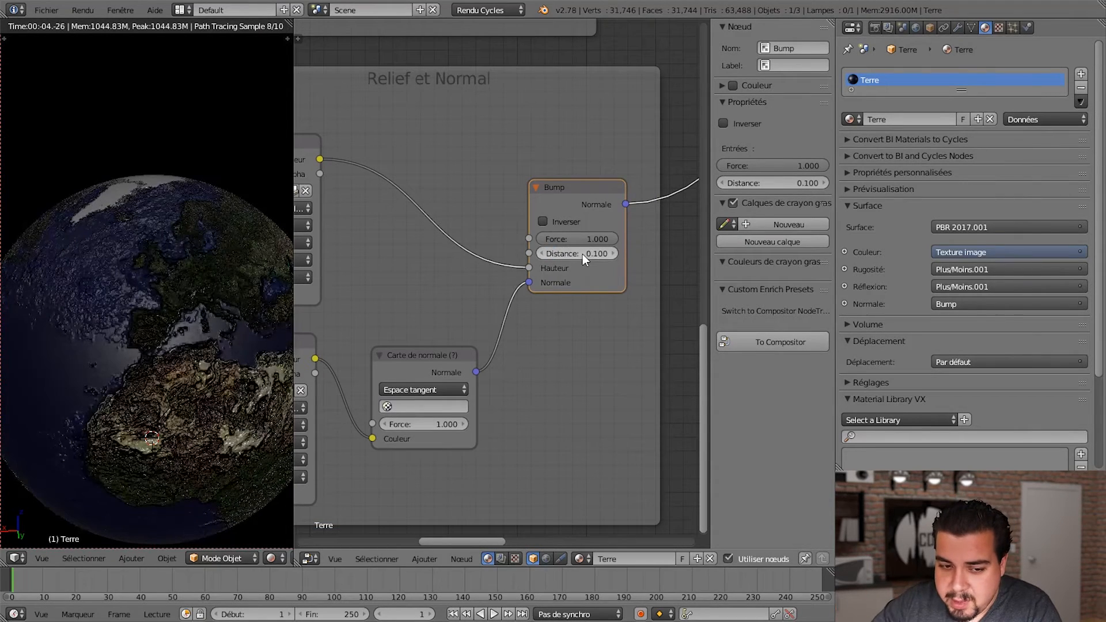
Step: Examine the rendered globe's relief from several angles and review the Carte Dureté, Carte Brillance and Relief et Normal node frames
middle_drag(113, 356, 157, 334)
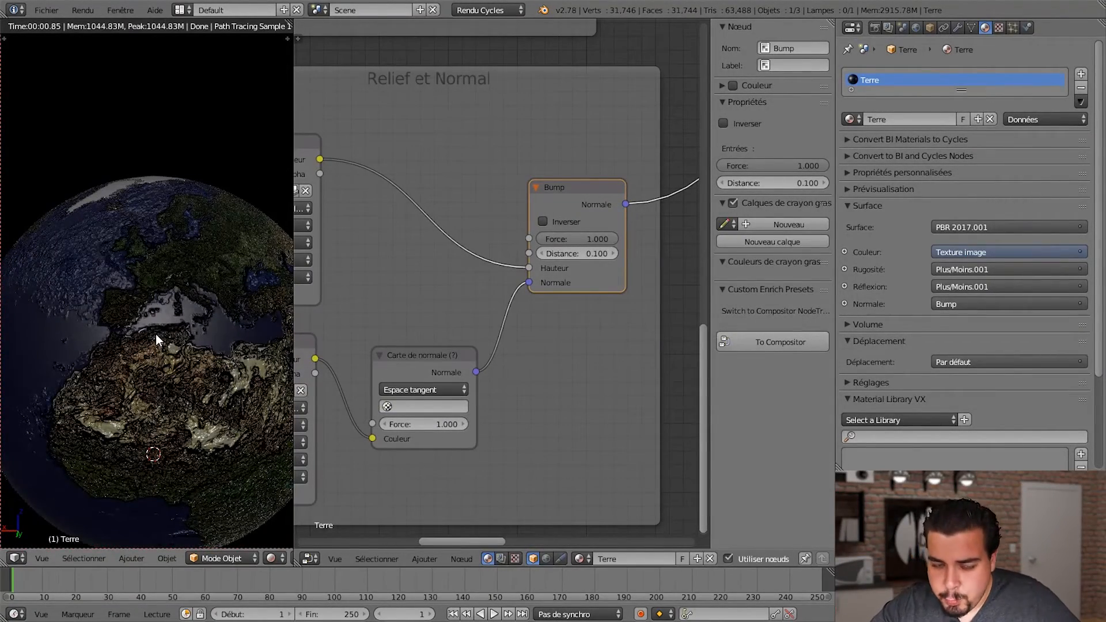
scroll(484, 268, down, 2)
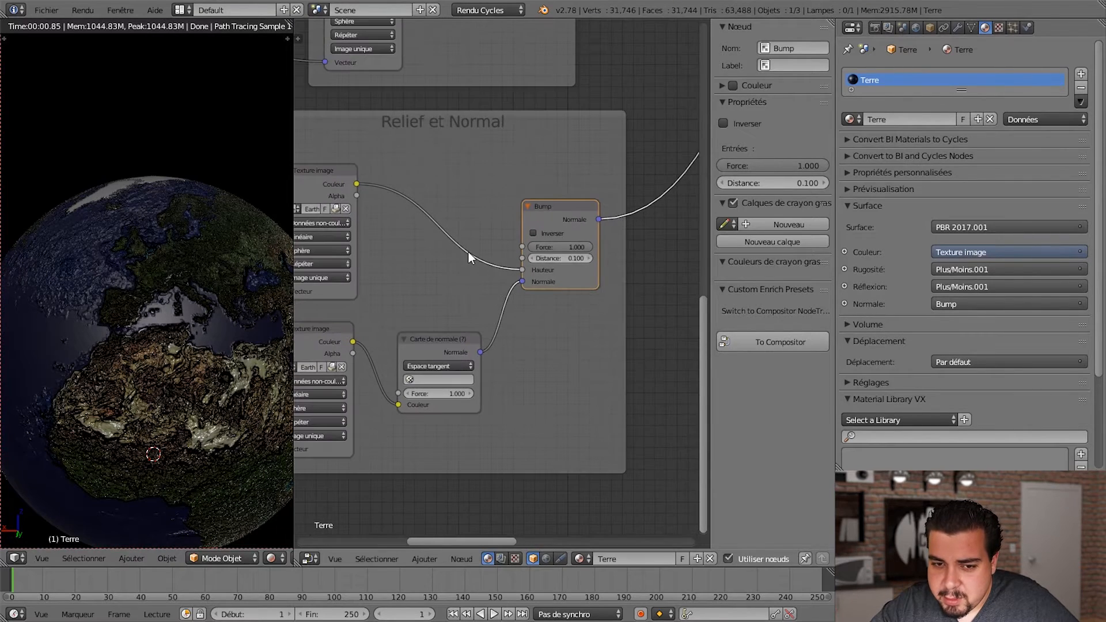
middle_drag(477, 181, 485, 434)
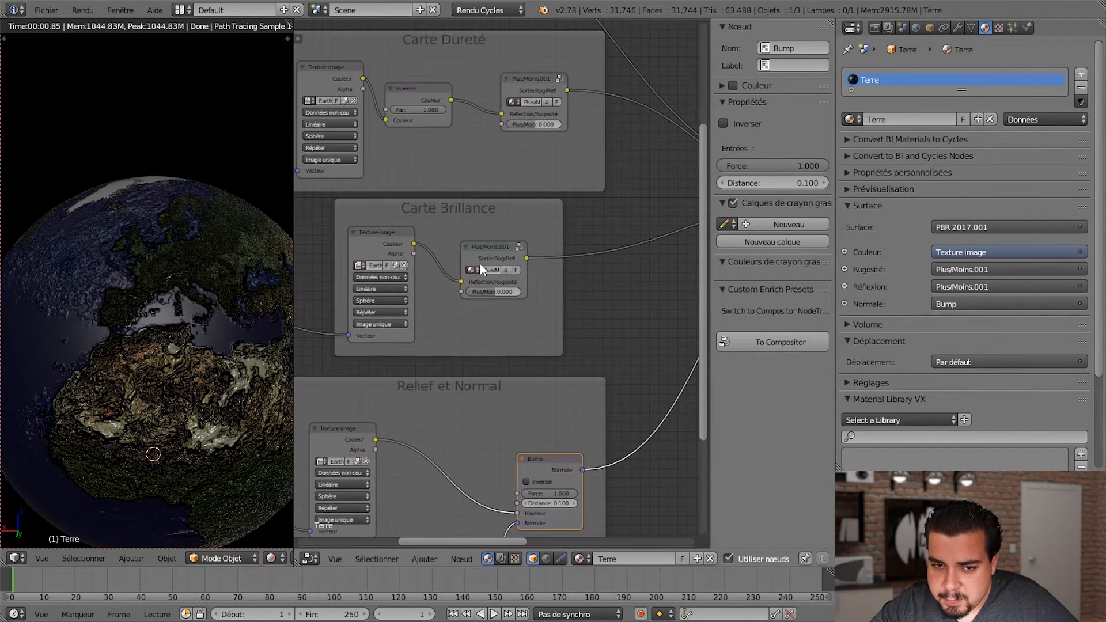
middle_drag(480, 264, 490, 340)
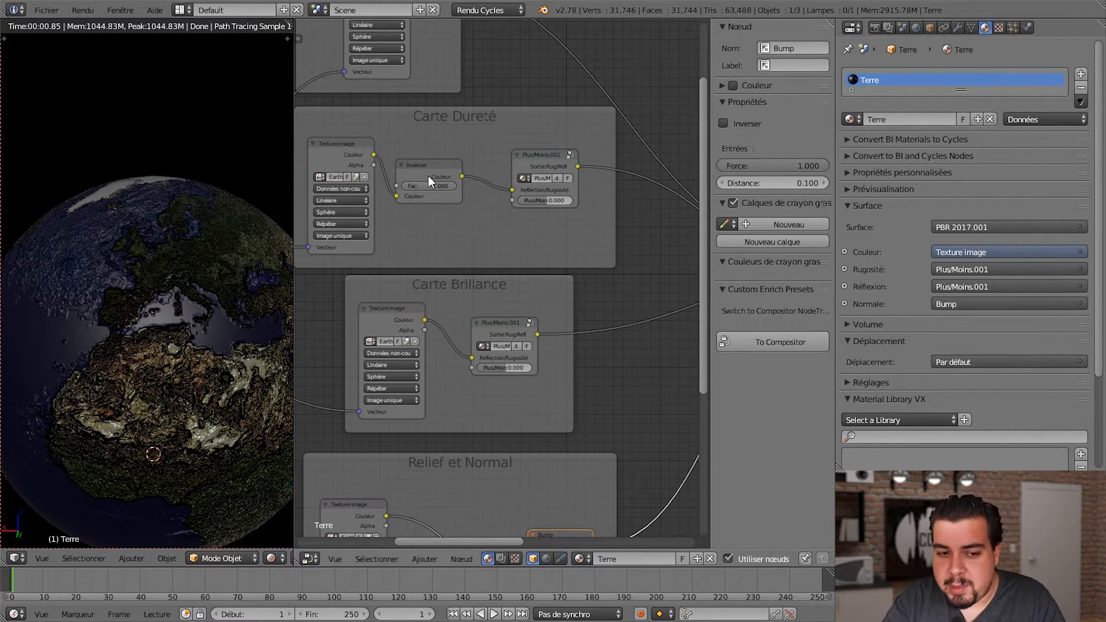
middle_drag(538, 419, 592, 368)
scroll(206, 293, down, 2)
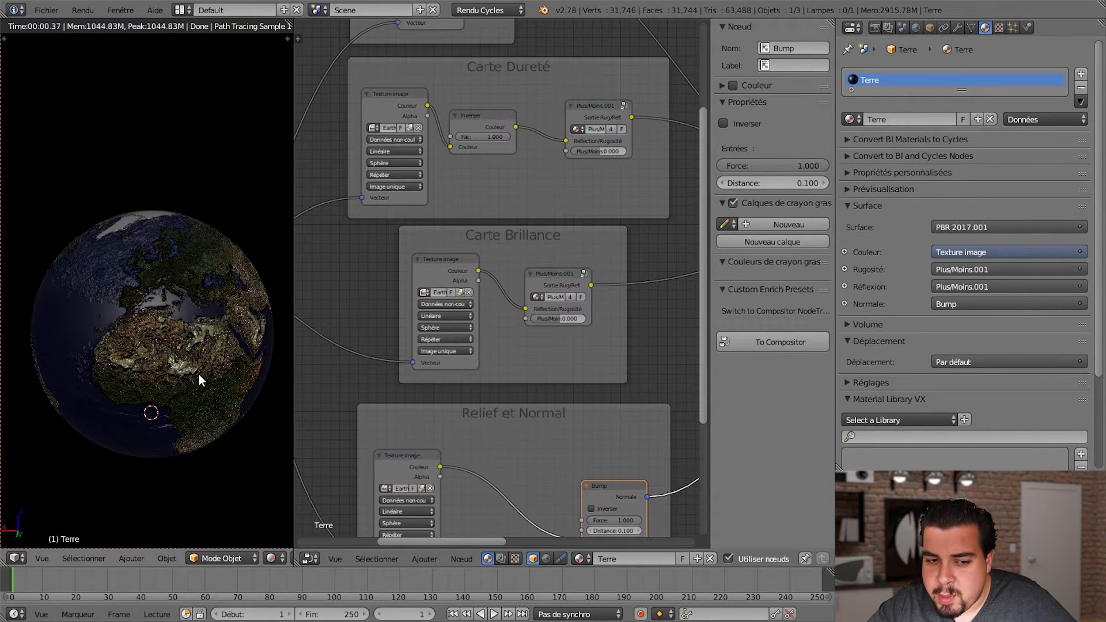
middle_drag(231, 346, 168, 230)
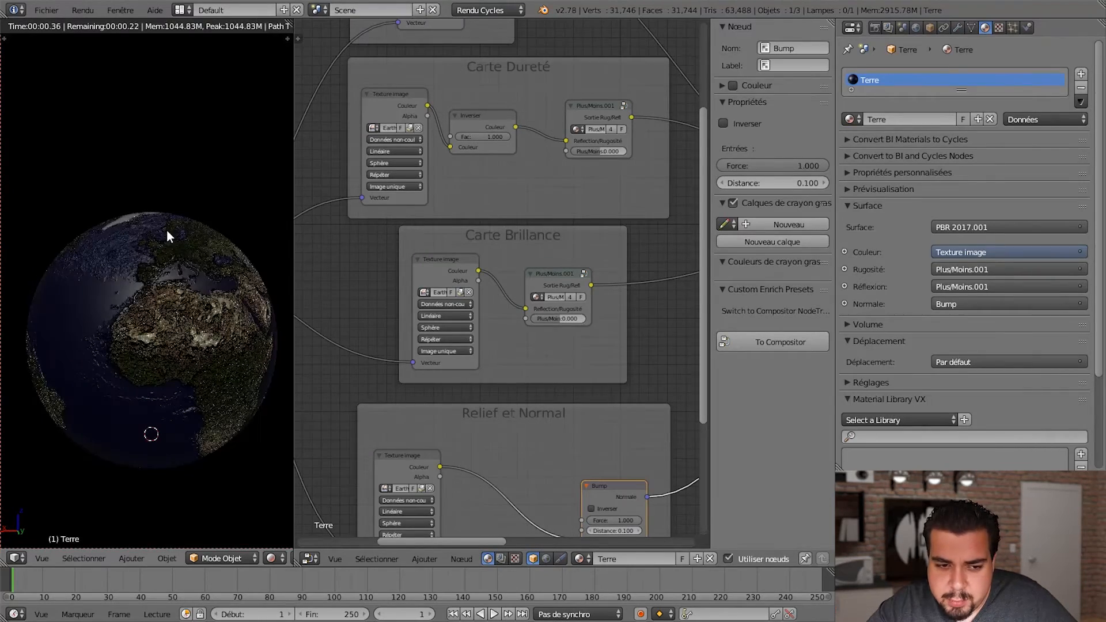
middle_drag(195, 299, 54, 217)
mouse_move(187, 349)
middle_down()
mouse_move(242, 300)
mouse_move(181, 323)
mouse_move(234, 348)
mouse_move(182, 317)
mouse_move(219, 284)
mouse_move(193, 310)
mouse_move(174, 302)
middle_up()
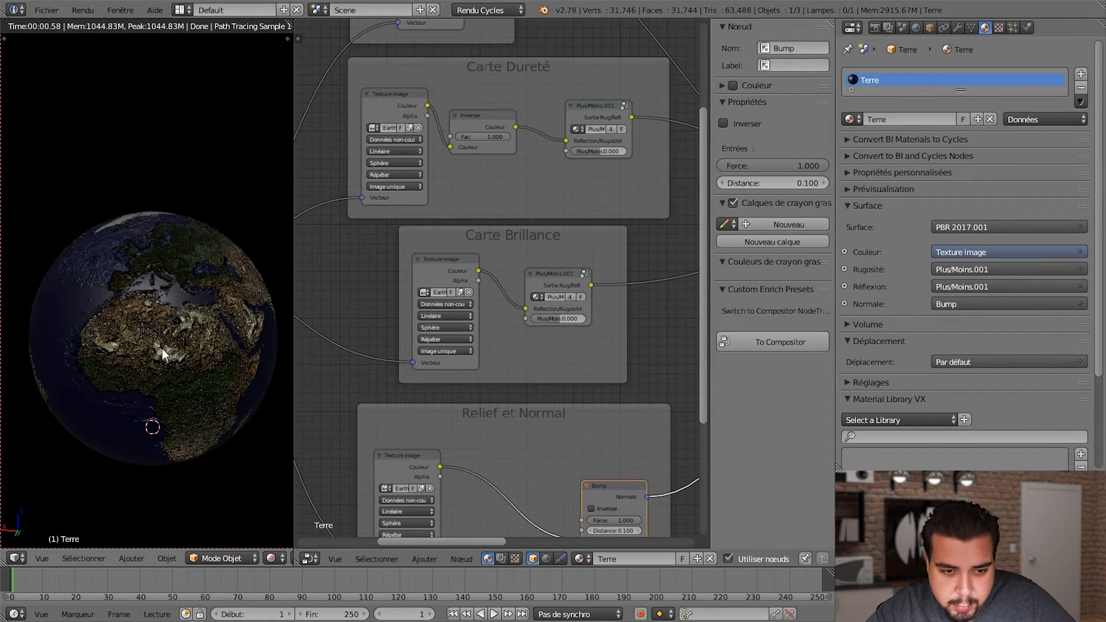
Step: Duplicate the Terre sphere in place in solid view and scale the copy by 1.01
key(shift+z)
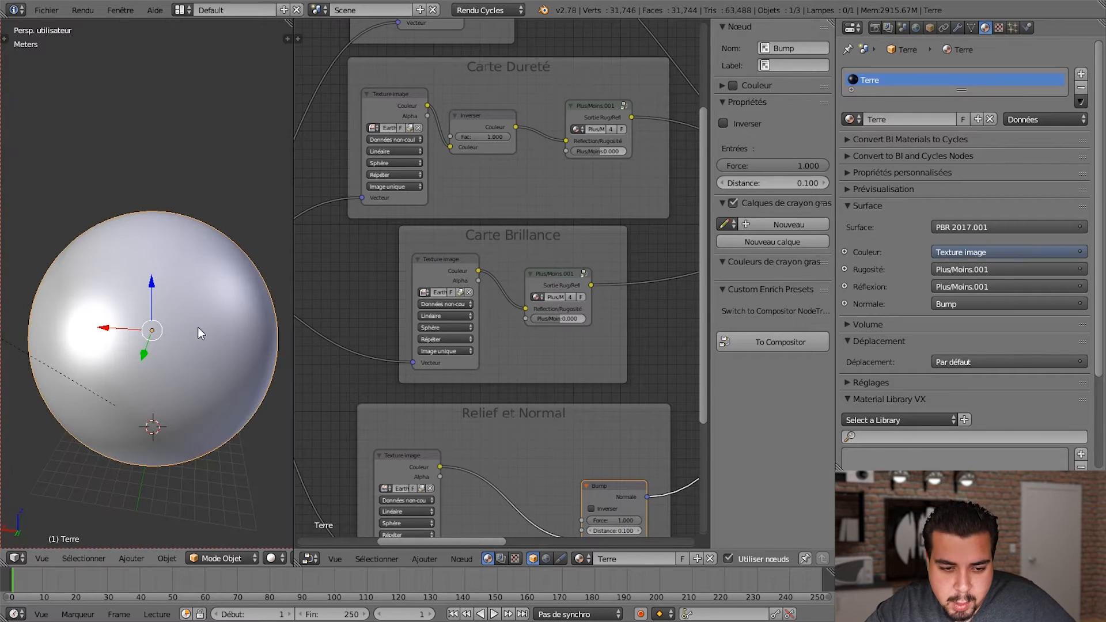
key(a)
right_click(216, 293)
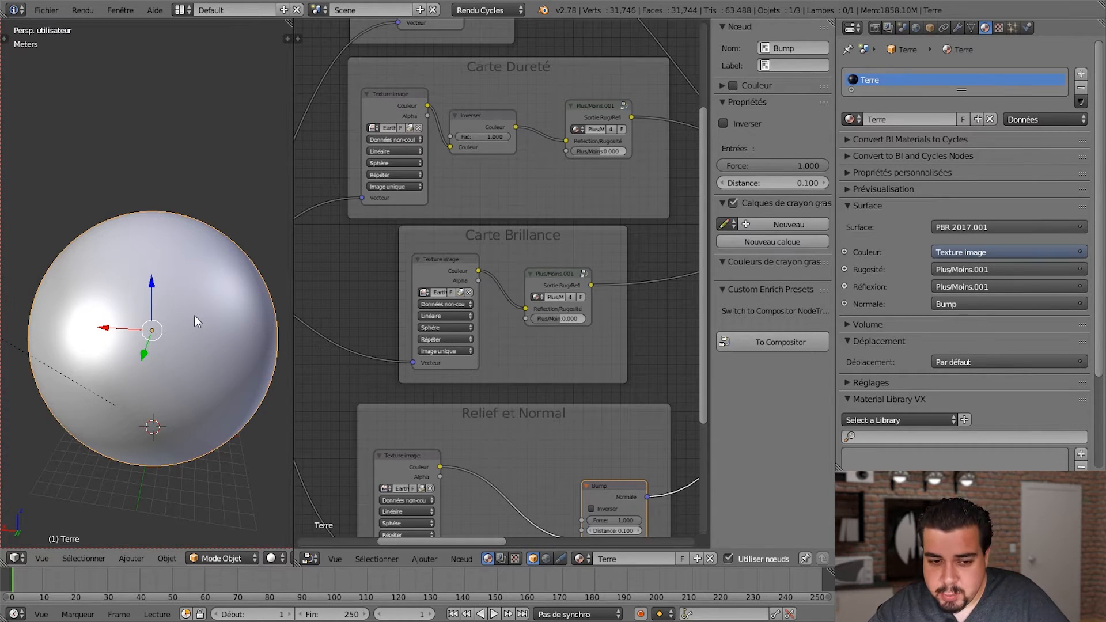
key(shift+d)
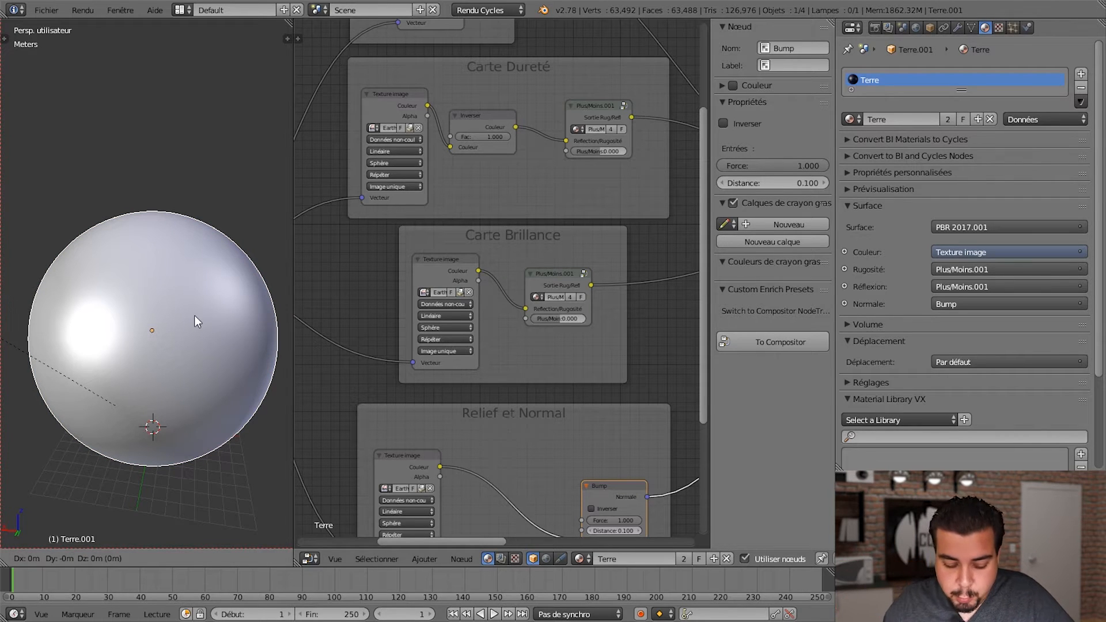
key(s)
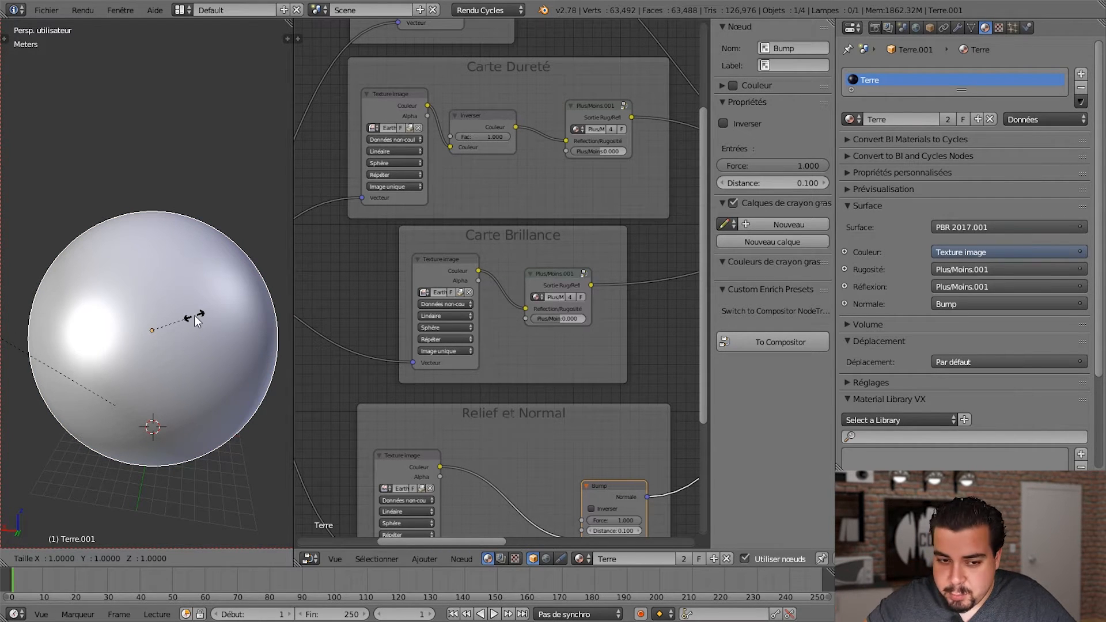
text(1.01)
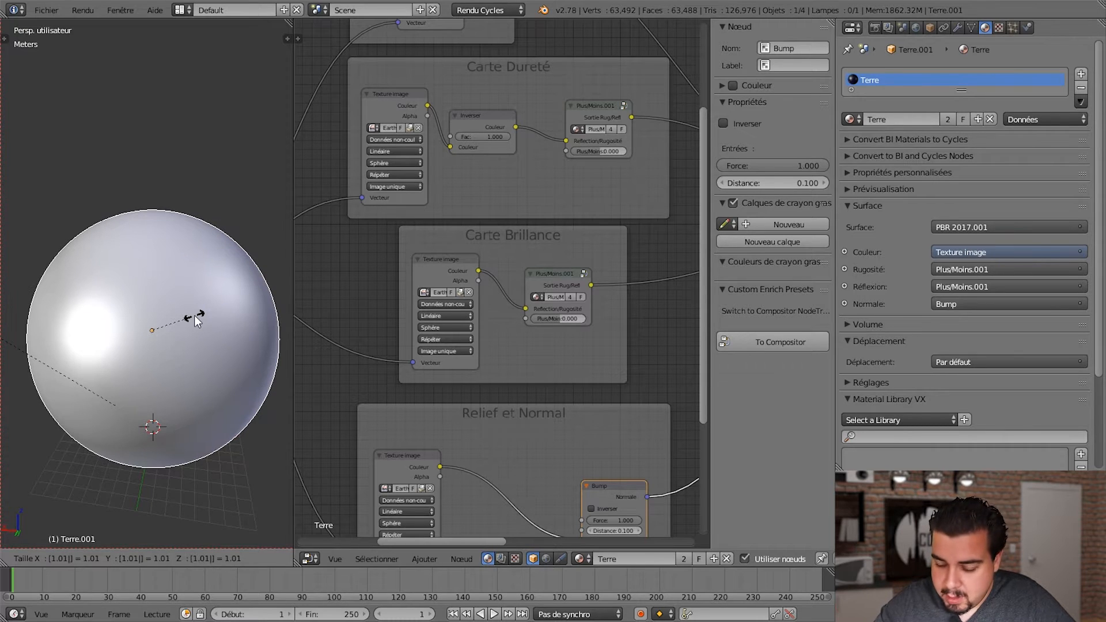
key(Return)
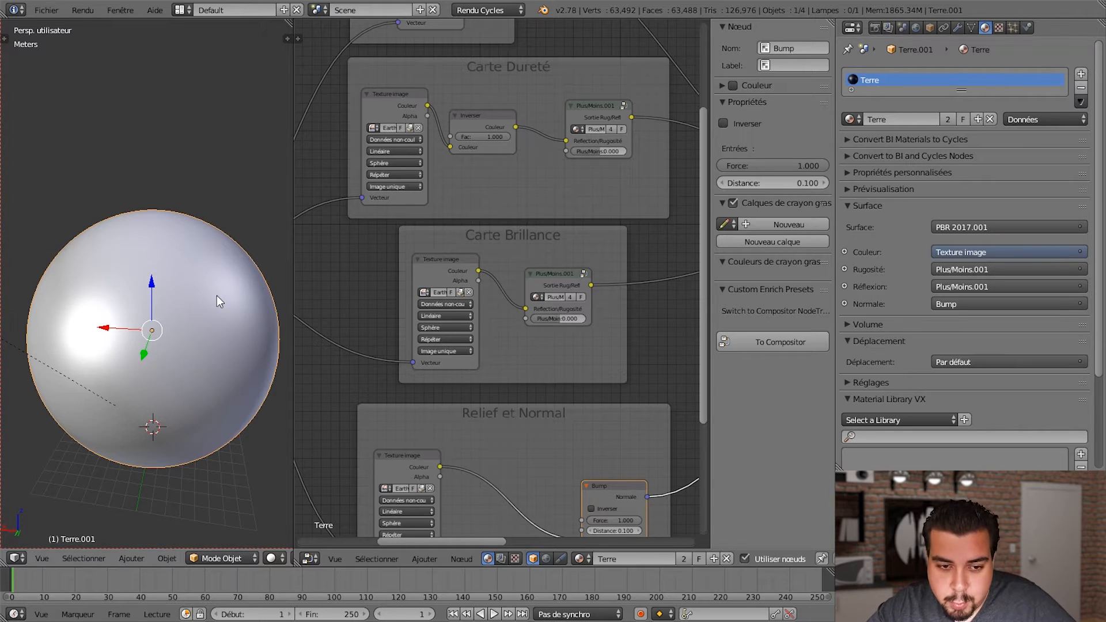
Step: Restore the rendered preview and give the duplicated sphere its own copy of the Terre material, named Nuages
key(shift+z)
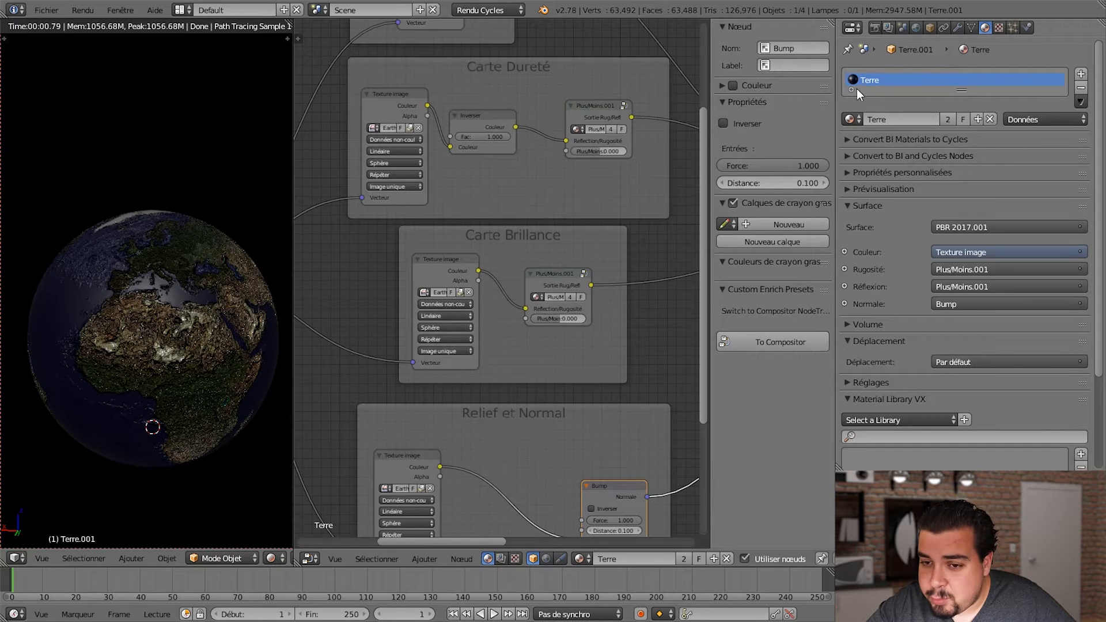
click(977, 119)
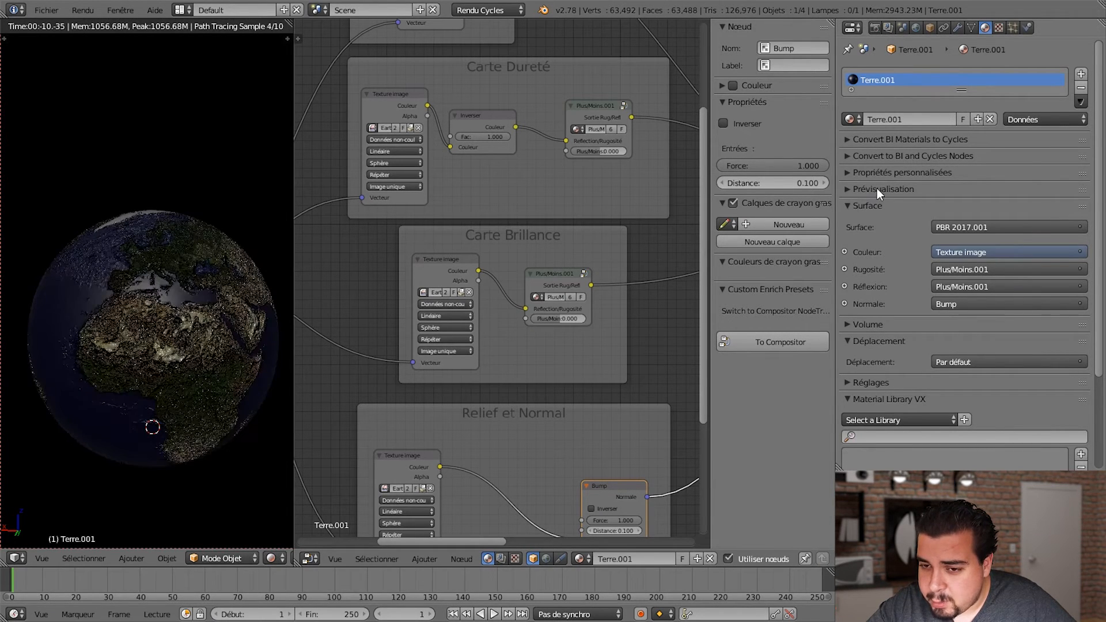
click(905, 119)
text(Nuages)
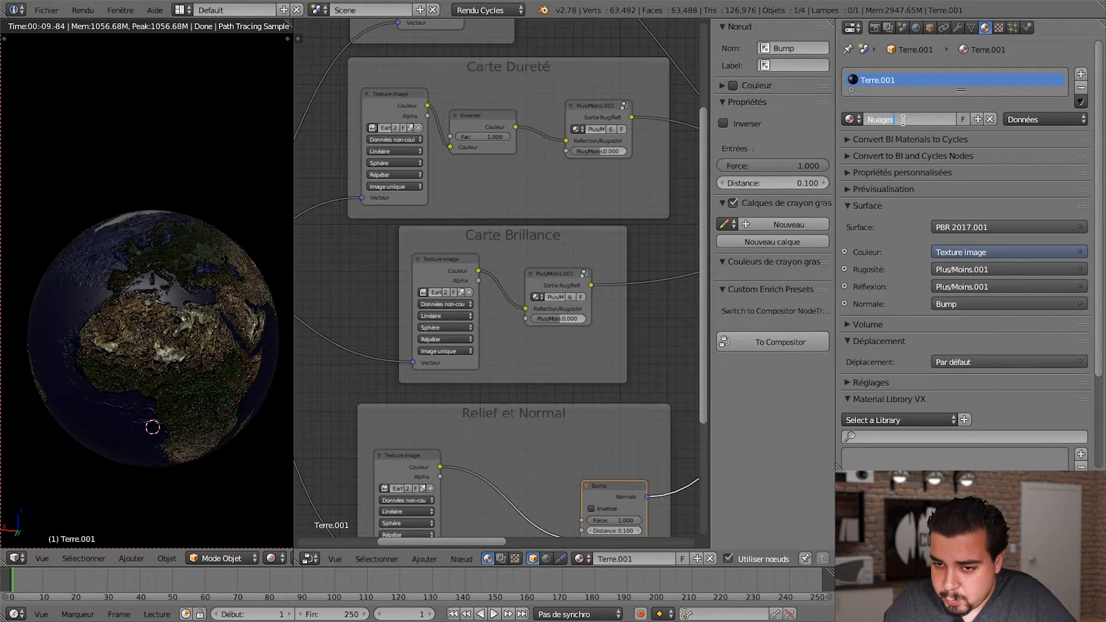
key(Return)
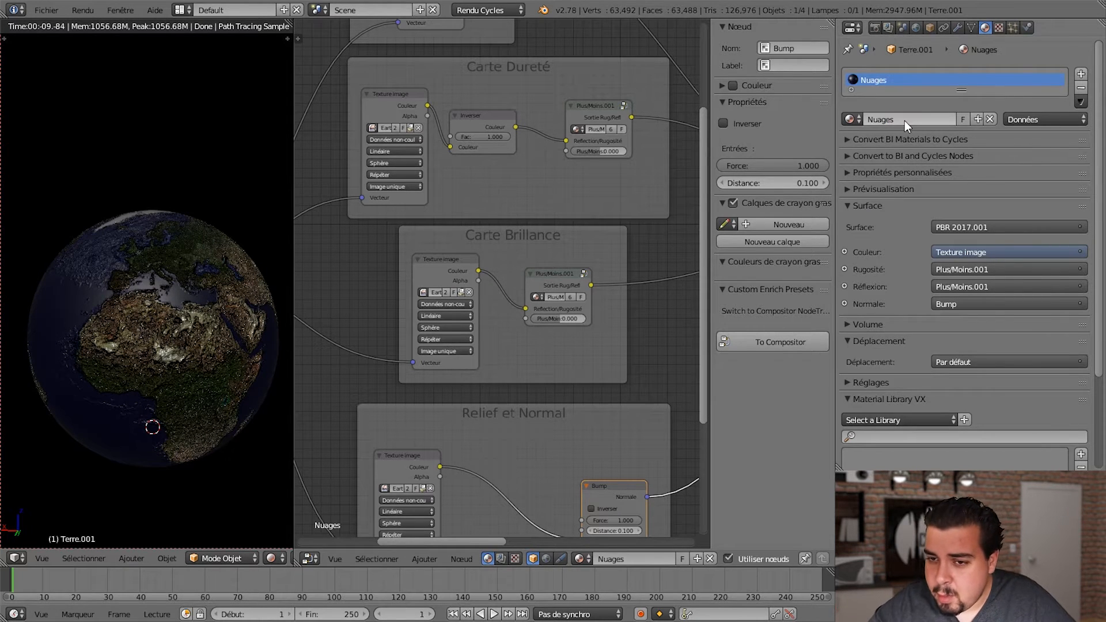
Step: Rename the duplicated sphere object from Terre.001 to Nuages
click(931, 27)
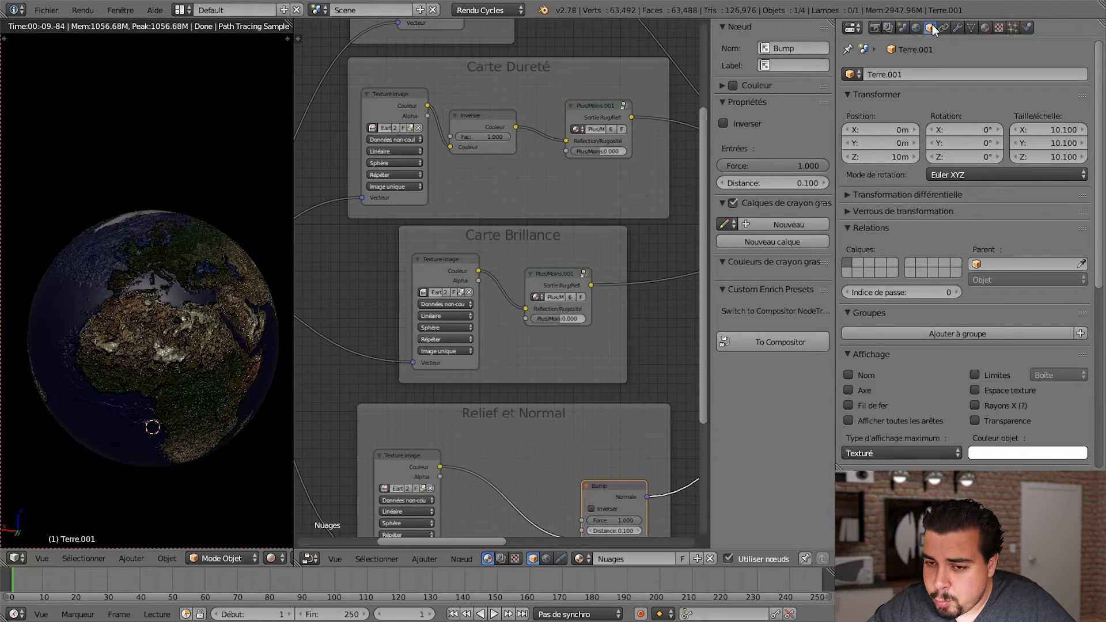
click(851, 75)
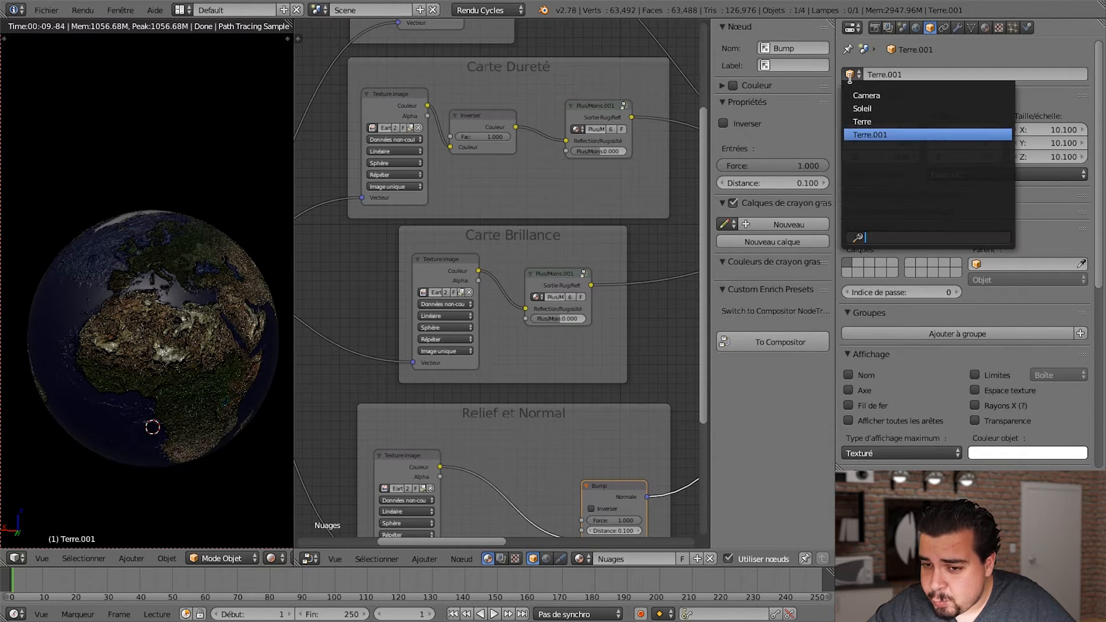
click(870, 135)
click(908, 74)
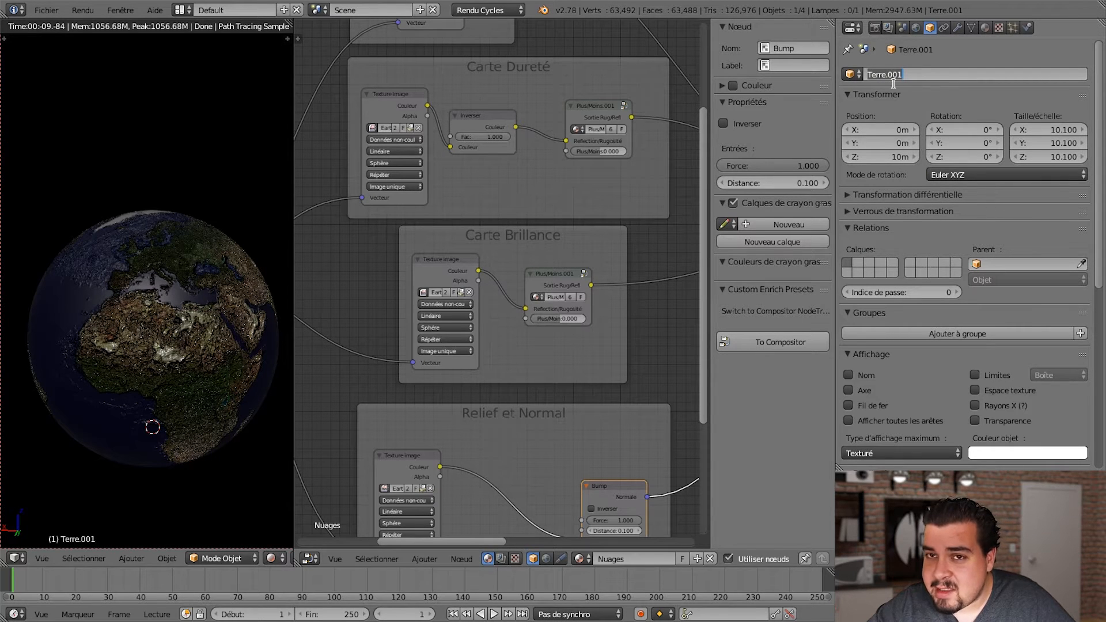
text(Nuages)
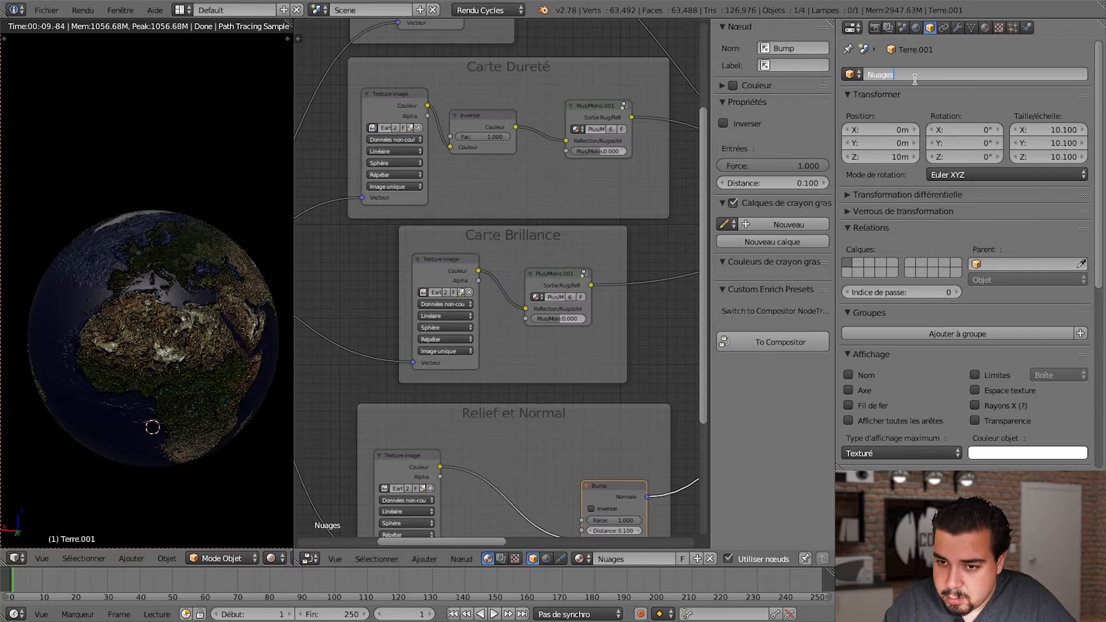
key(Return)
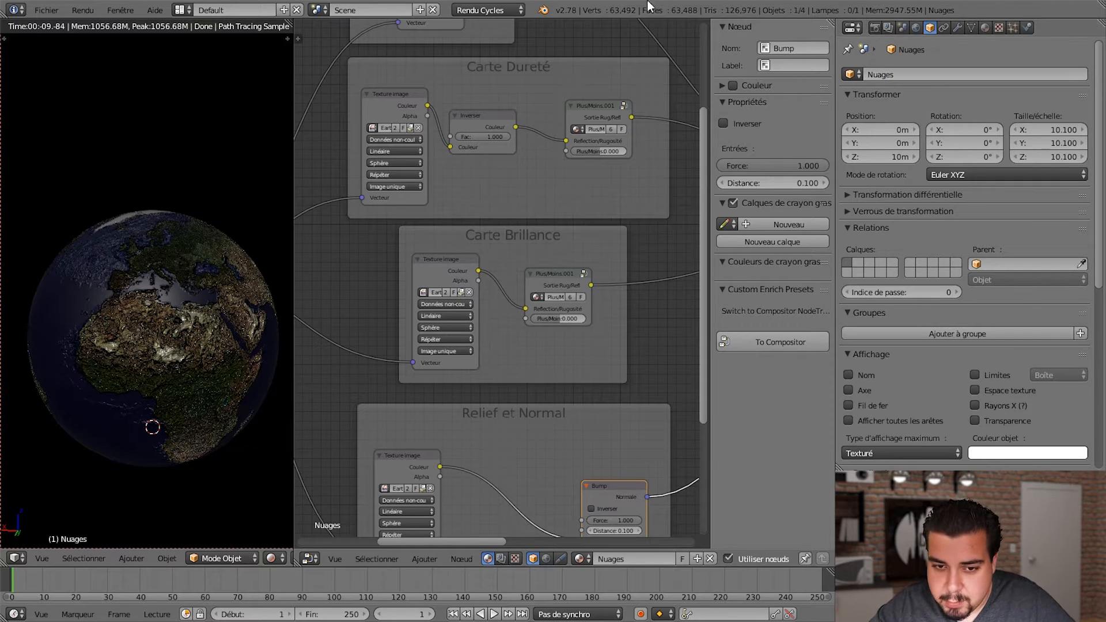
scroll(475, 265, down, 4)
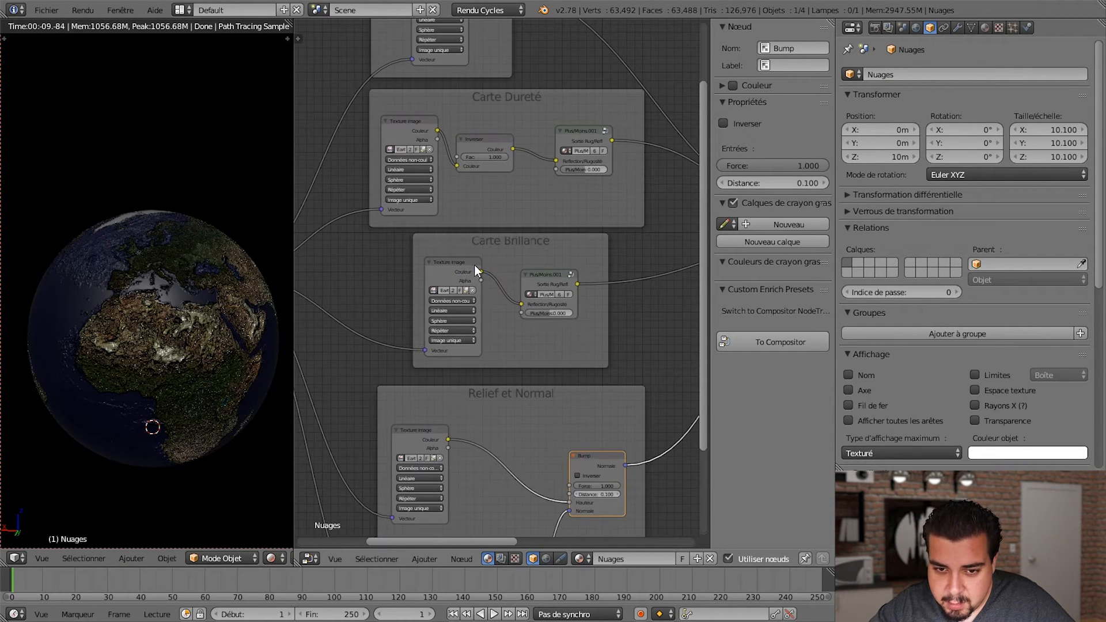
Step: Delete all nodes copied into the Nuages material and add a new Sortie de matériau node
scroll(499, 233, down, 1)
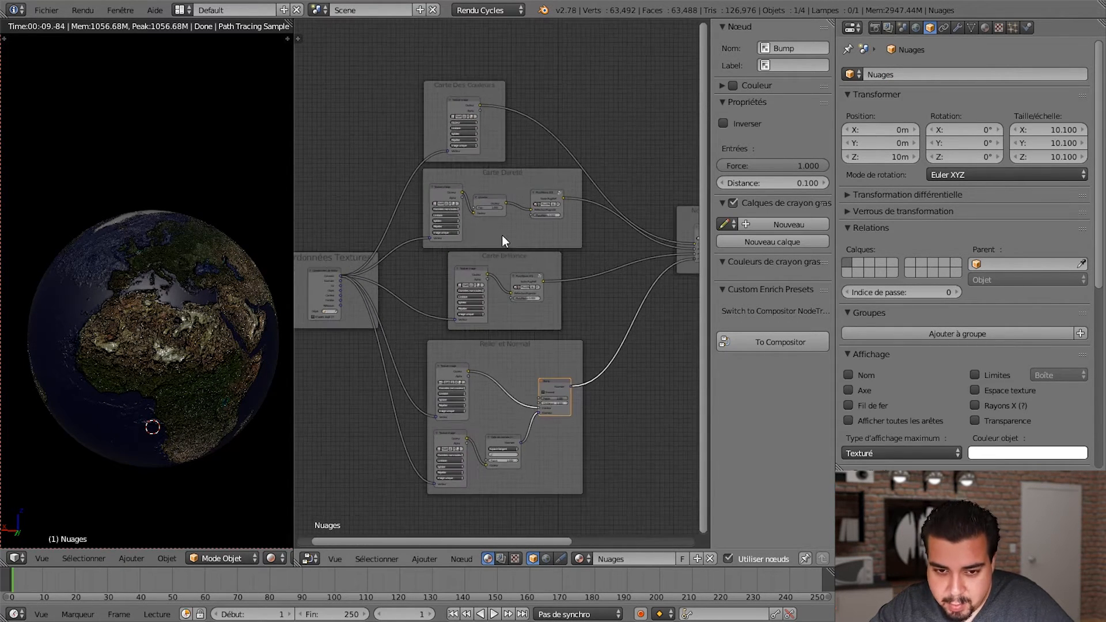
key(a)
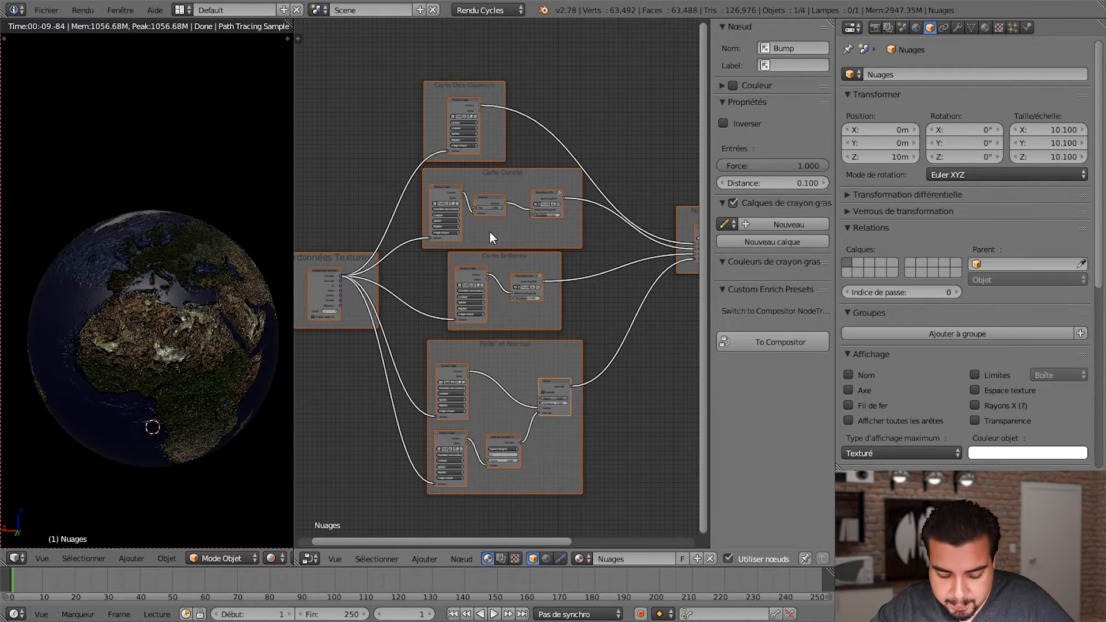
key(x)
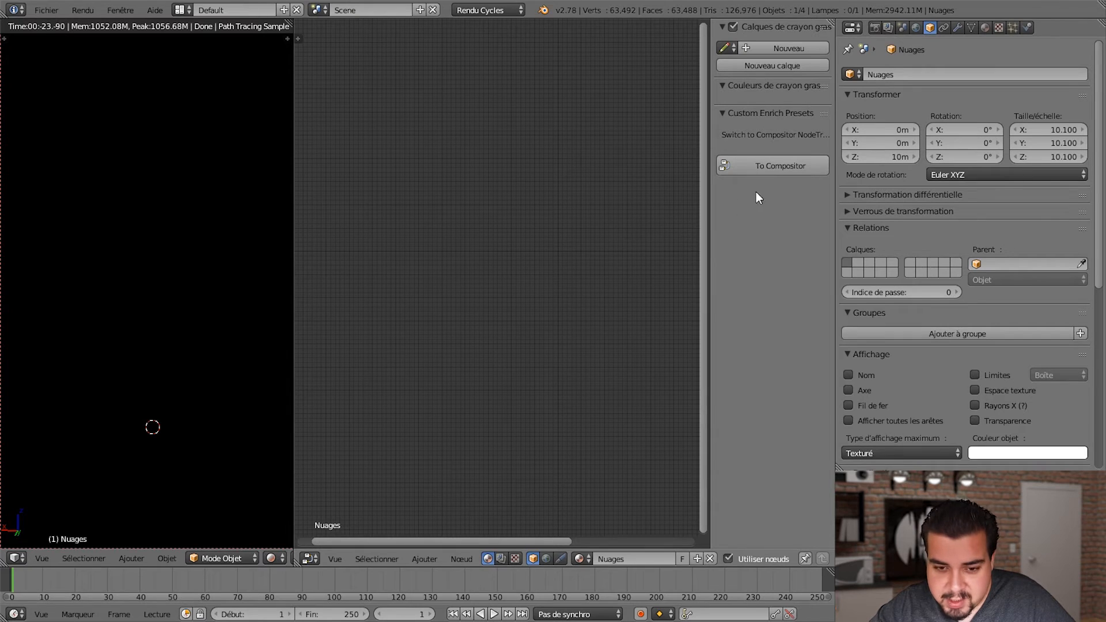
key(shift+a)
mouse_move(590, 274)
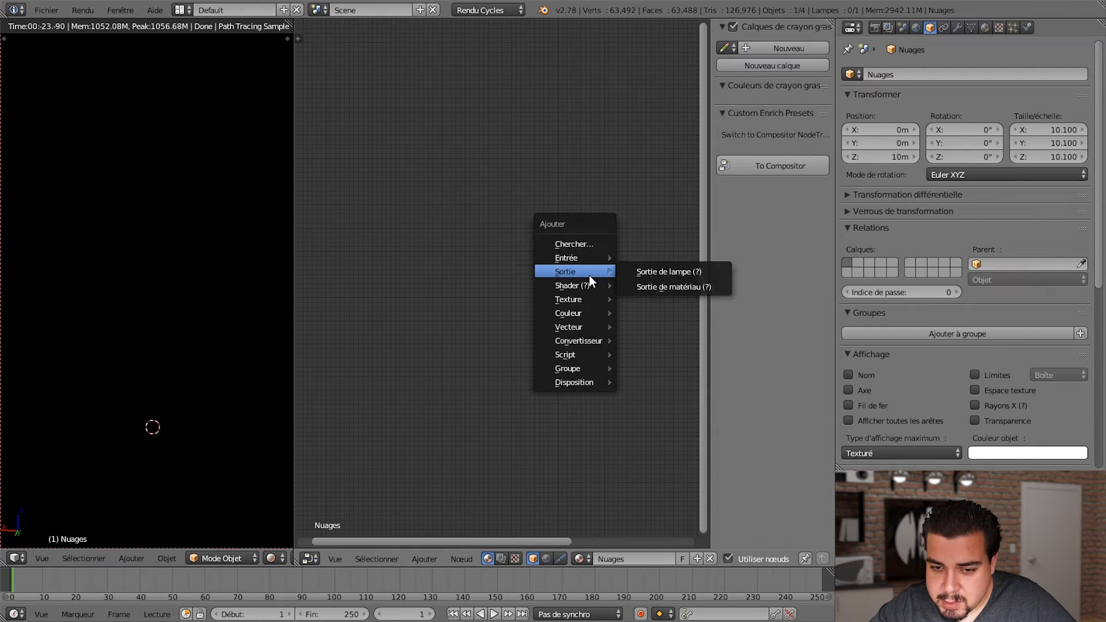
click(676, 285)
click(627, 228)
Step: Add a BSDF diffus node and connect its BSDF output to the Surface input of the material output
key(shift+a)
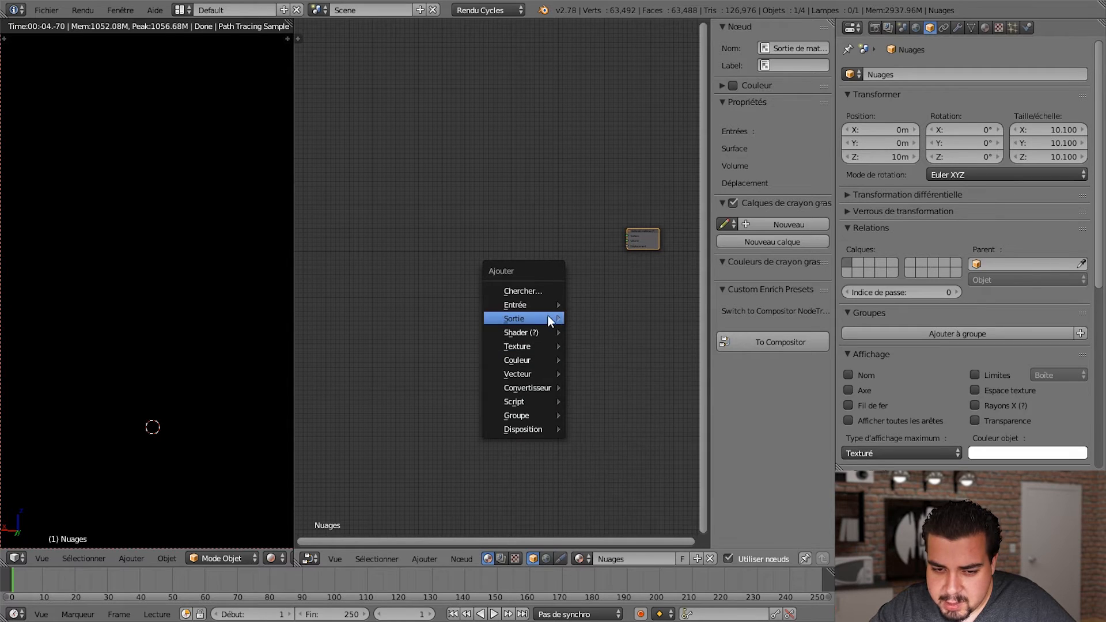
mouse_move(542, 334)
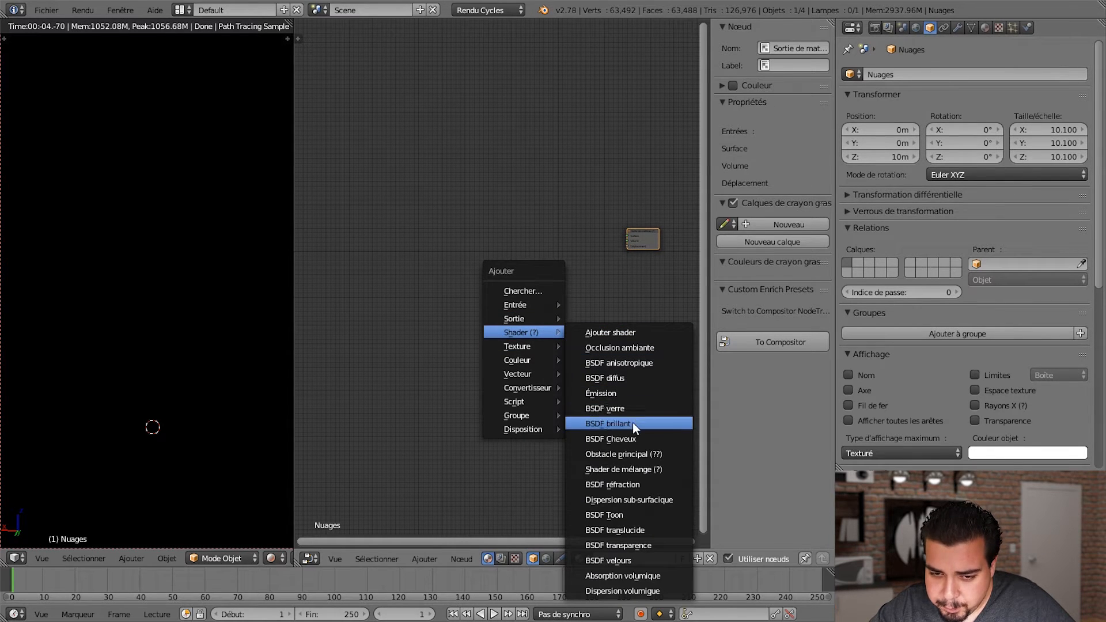
click(628, 378)
click(537, 222)
scroll(596, 316, up, 1)
scroll(596, 320, up, 2)
middle_drag(595, 324, 486, 323)
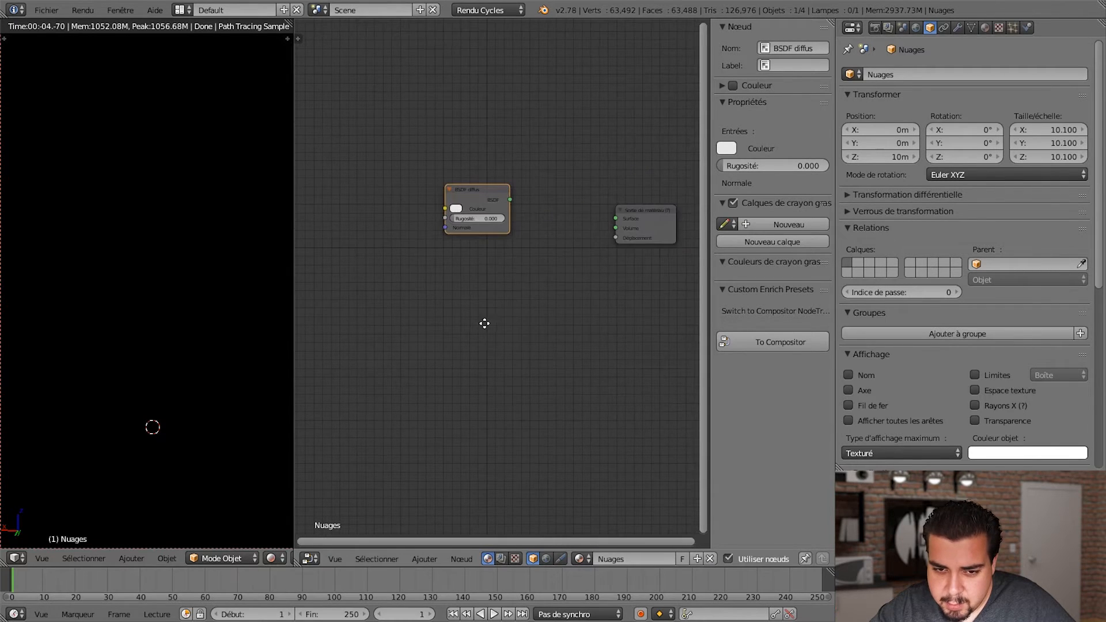
drag(511, 200, 616, 218)
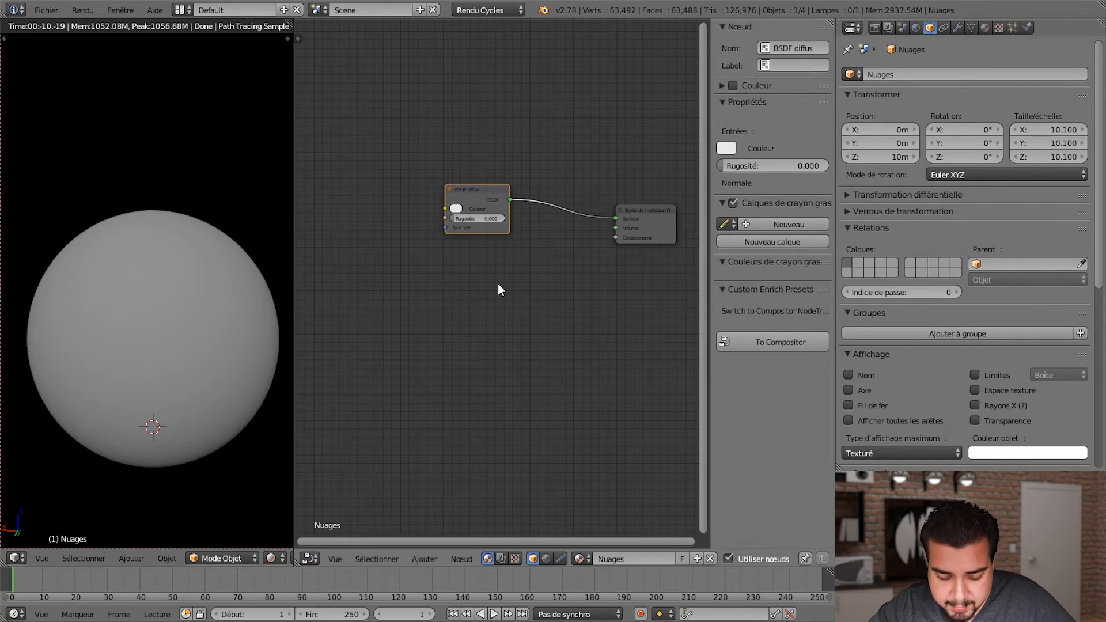
Step: Add a BSDF transparence node directly below the BSDF diffus node
key(shift+a)
mouse_move(430, 328)
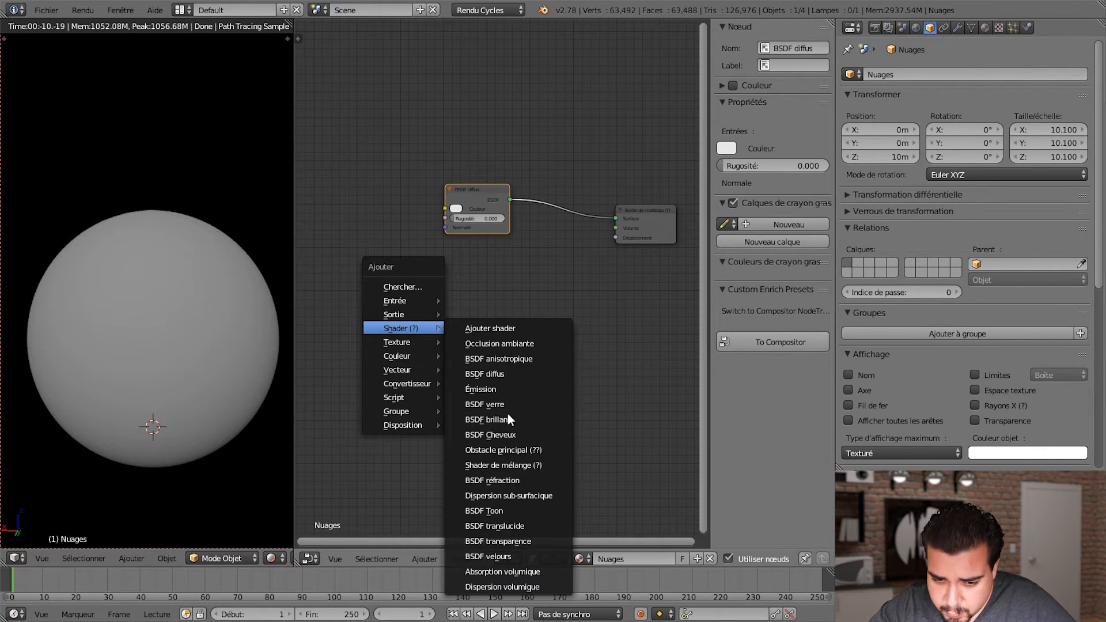
click(526, 541)
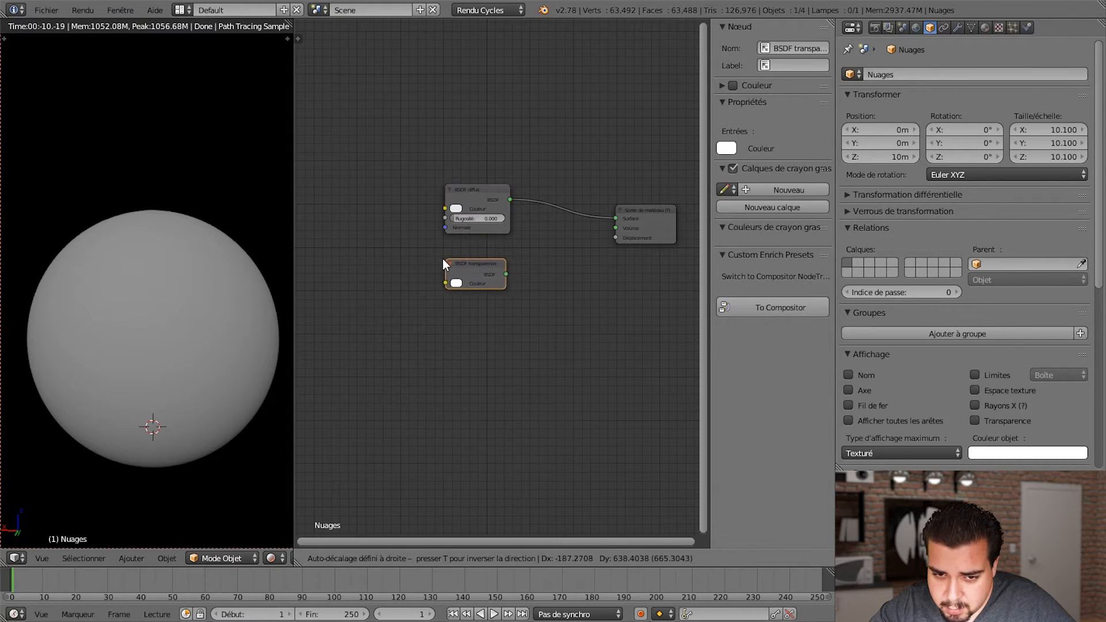
click(443, 258)
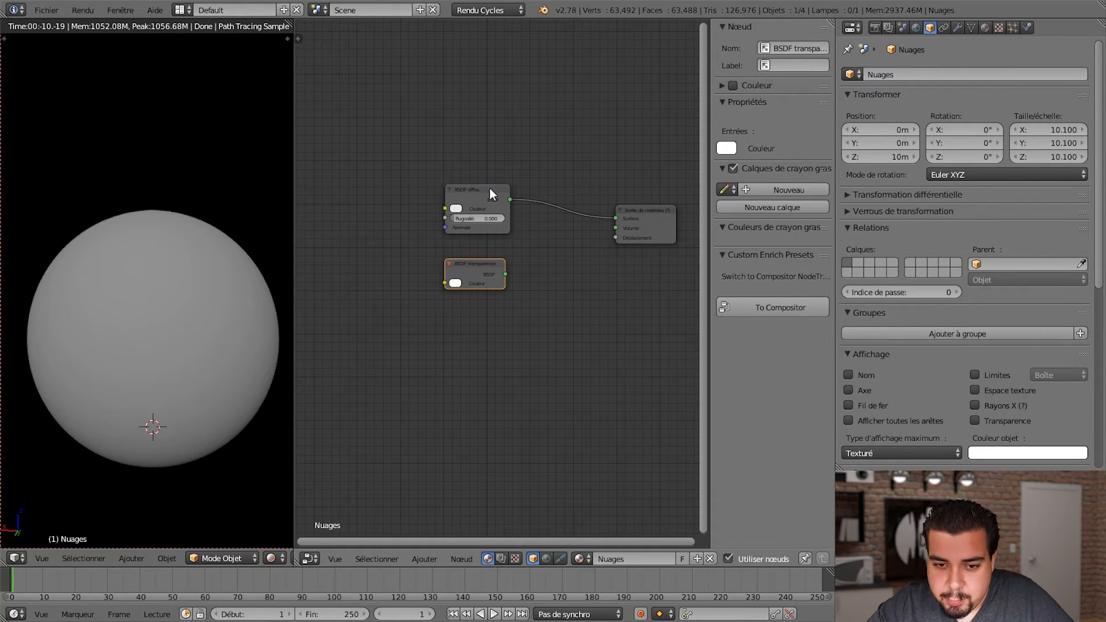
Step: Insert a Shader de mélange between the diffuse shader and the material output, and connect the transparent shader to its second Shader input
key(shift+a)
mouse_move(557, 333)
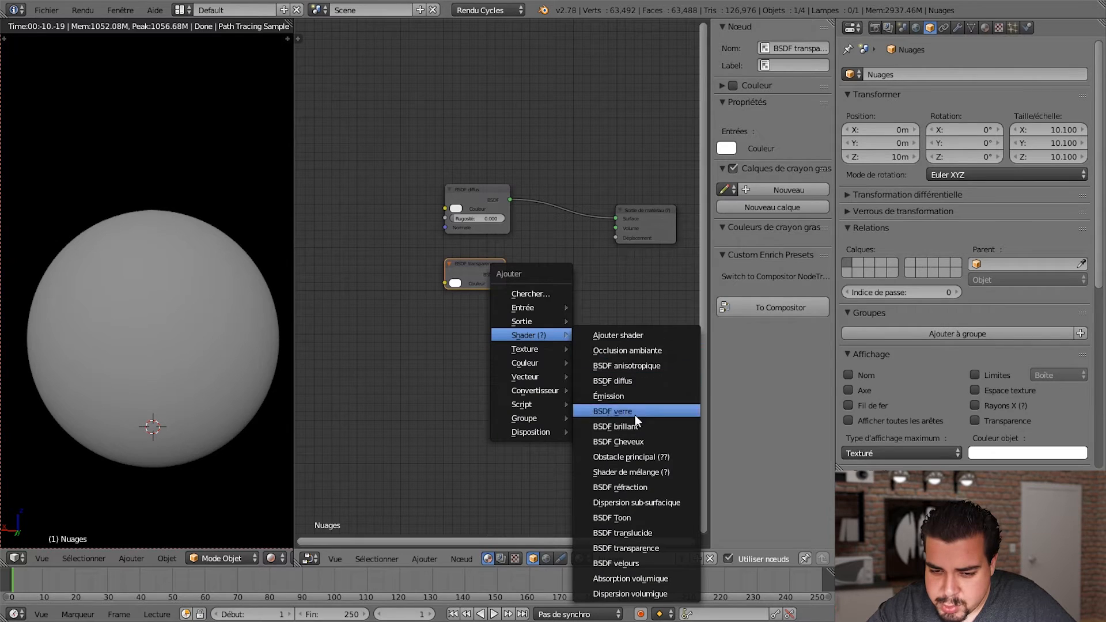
click(631, 471)
click(542, 178)
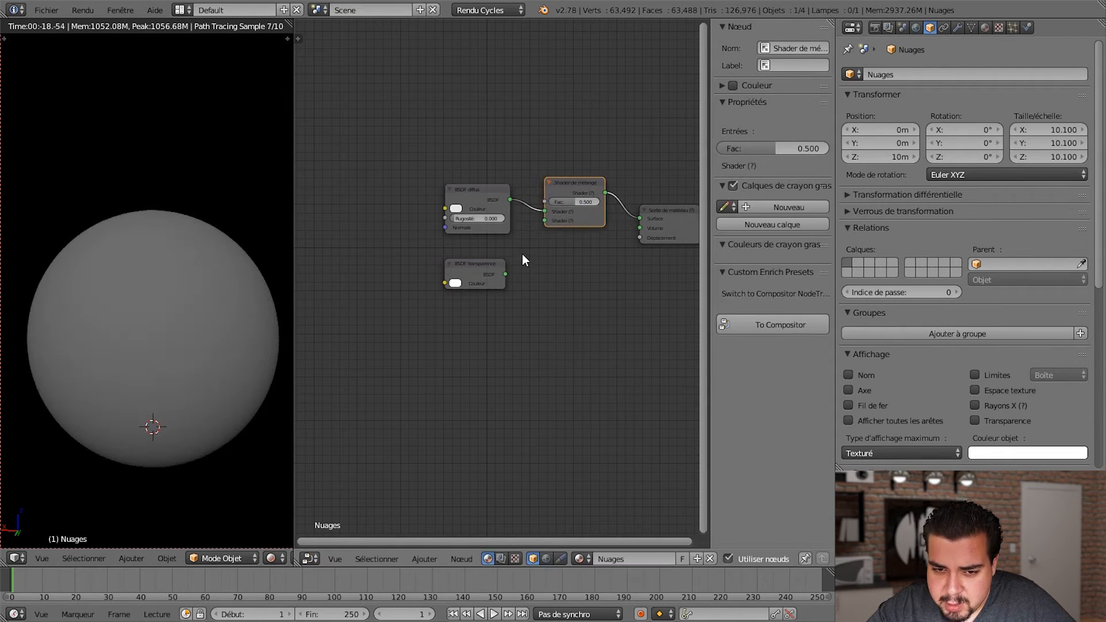
click(507, 275)
drag(506, 275, 549, 218)
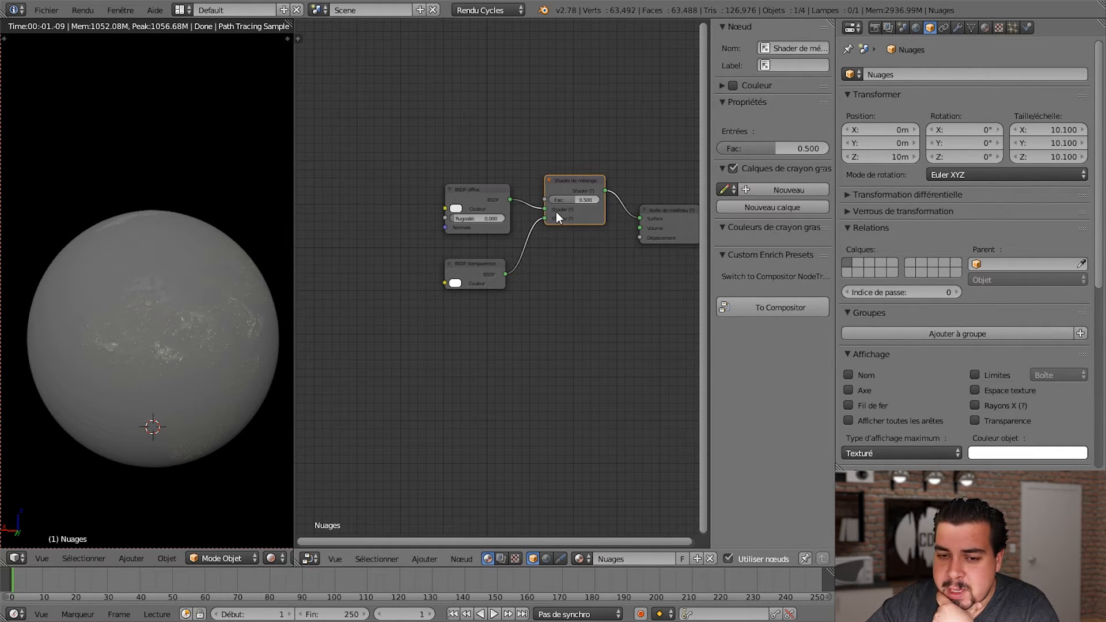
drag(575, 182, 572, 198)
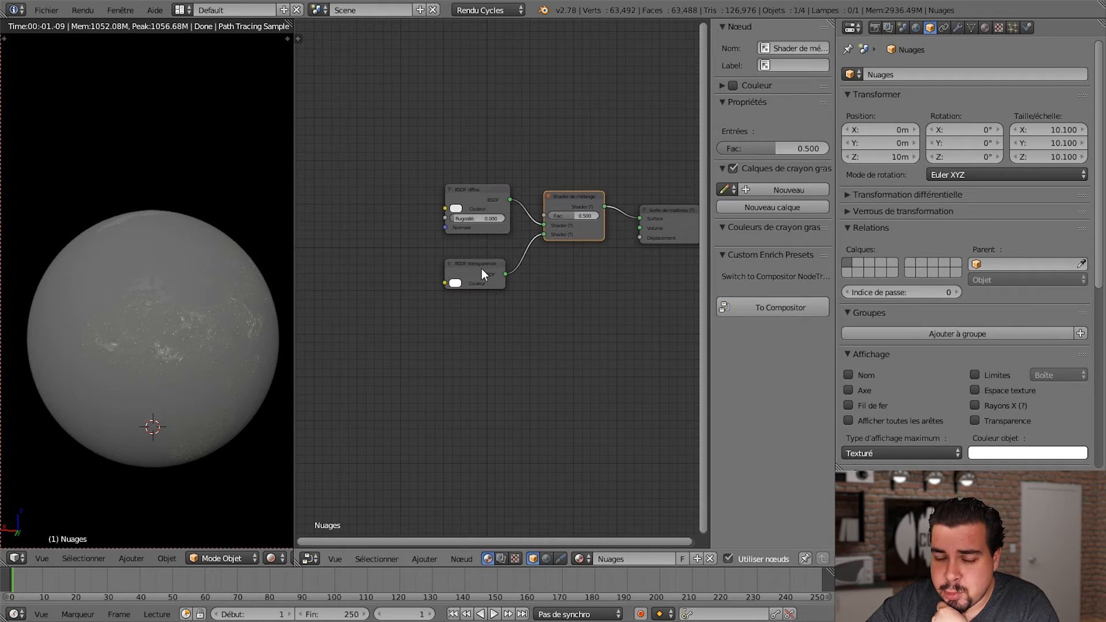
Step: Test the mix shader's Fac at about 0.03 and 0.55, and return it to 0.5
drag(574, 216, 549, 216)
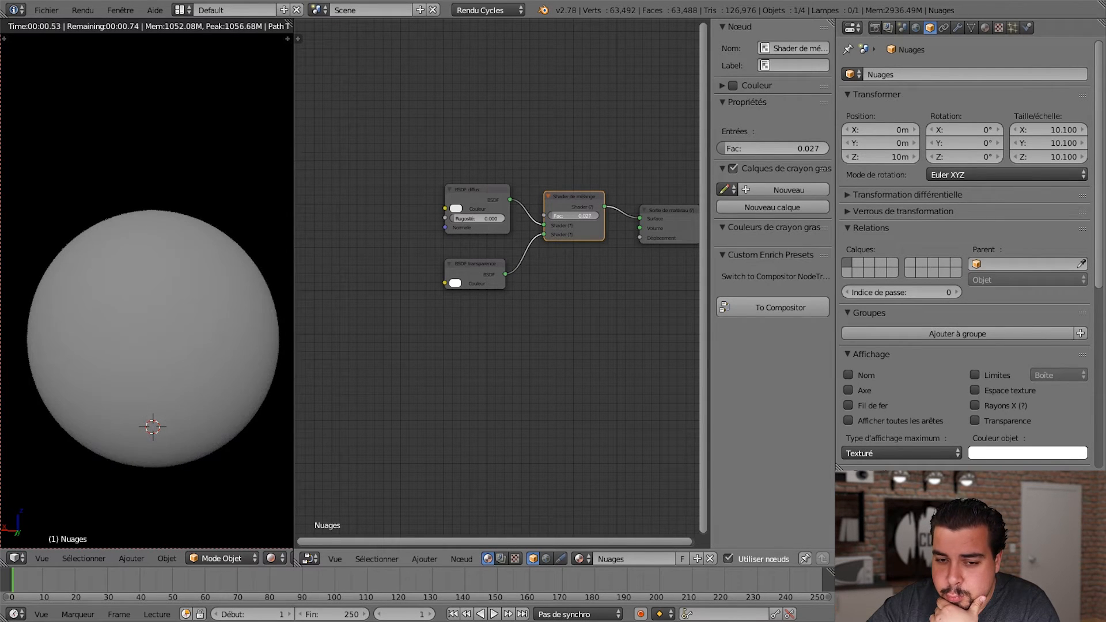
drag(549, 216, 583, 220)
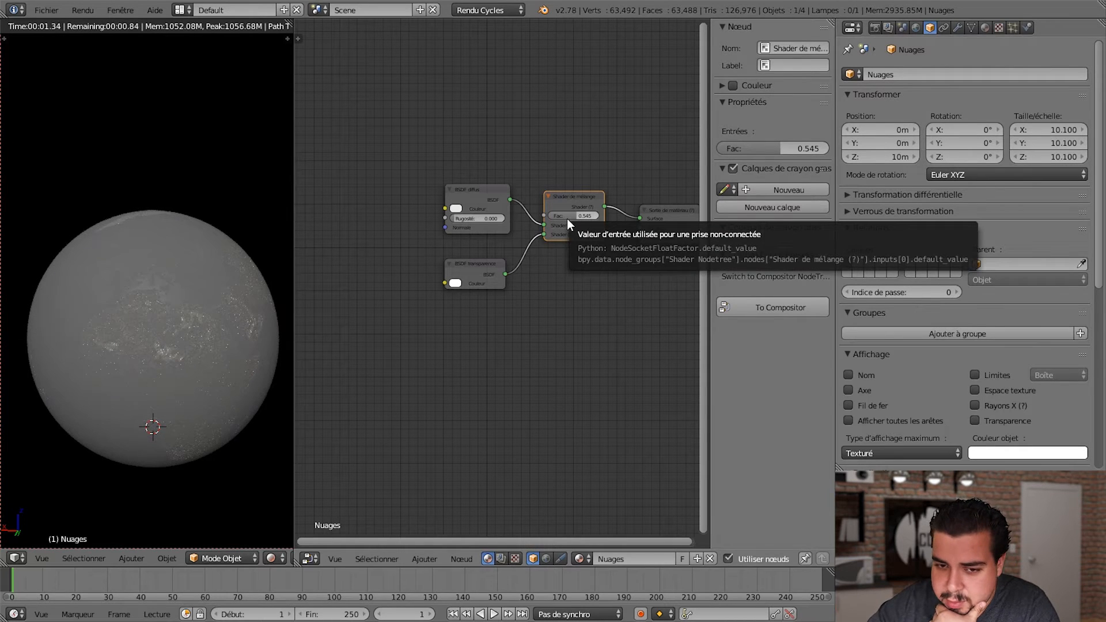
click(579, 216)
text(0.5)
key(Return)
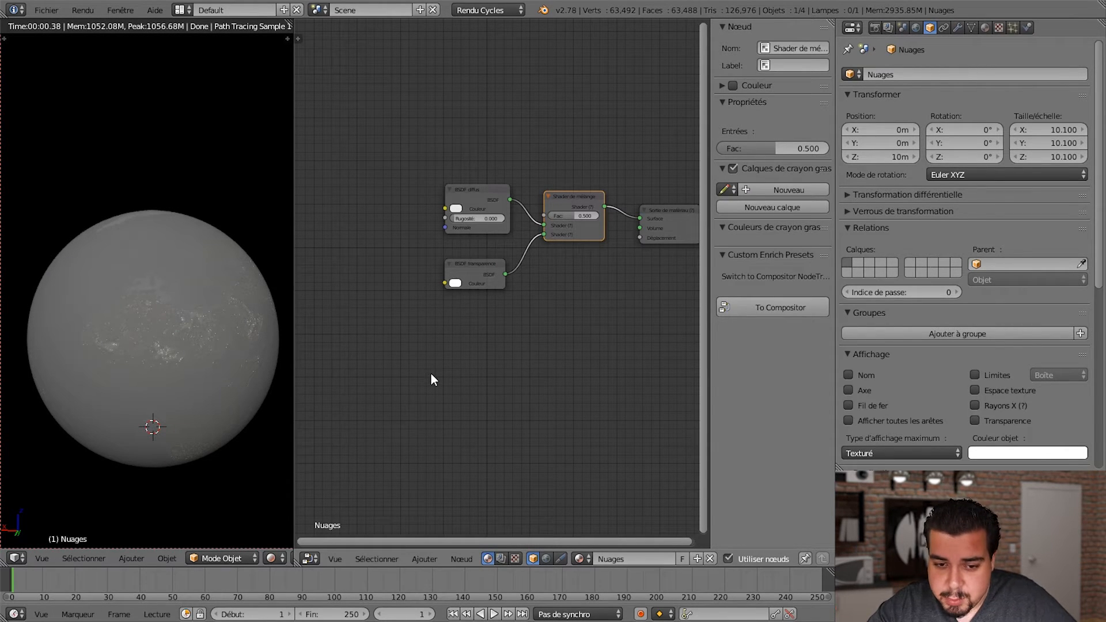
Step: Add a Texture image node before the diffuse shader and connect its Couleur output to the shader's Couleur input
key(shift+a)
mouse_move(431, 375)
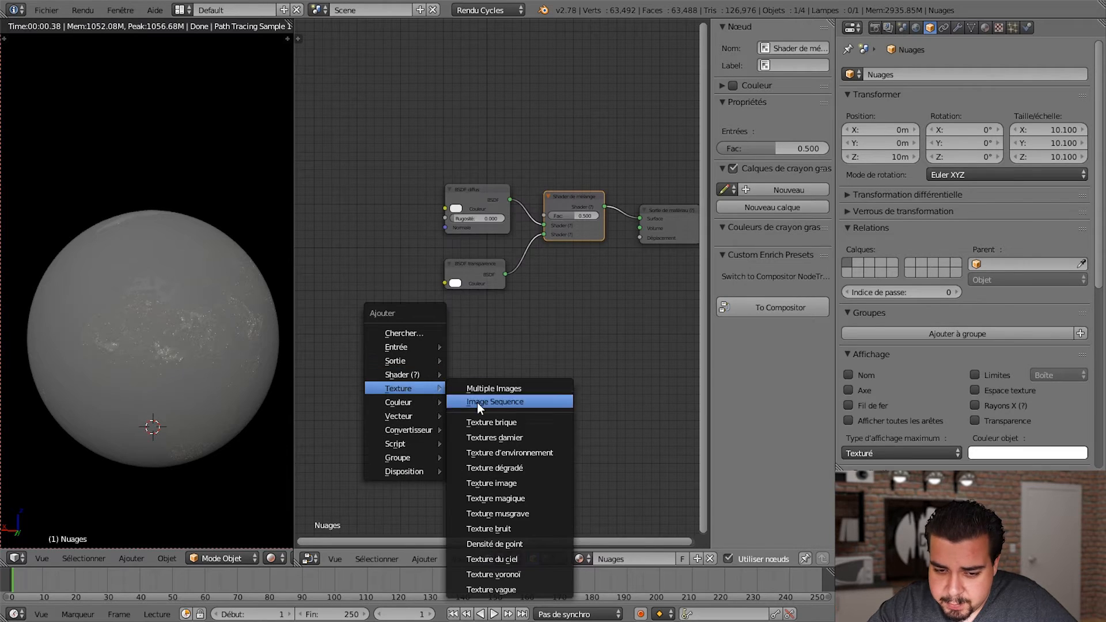
click(491, 483)
click(312, 144)
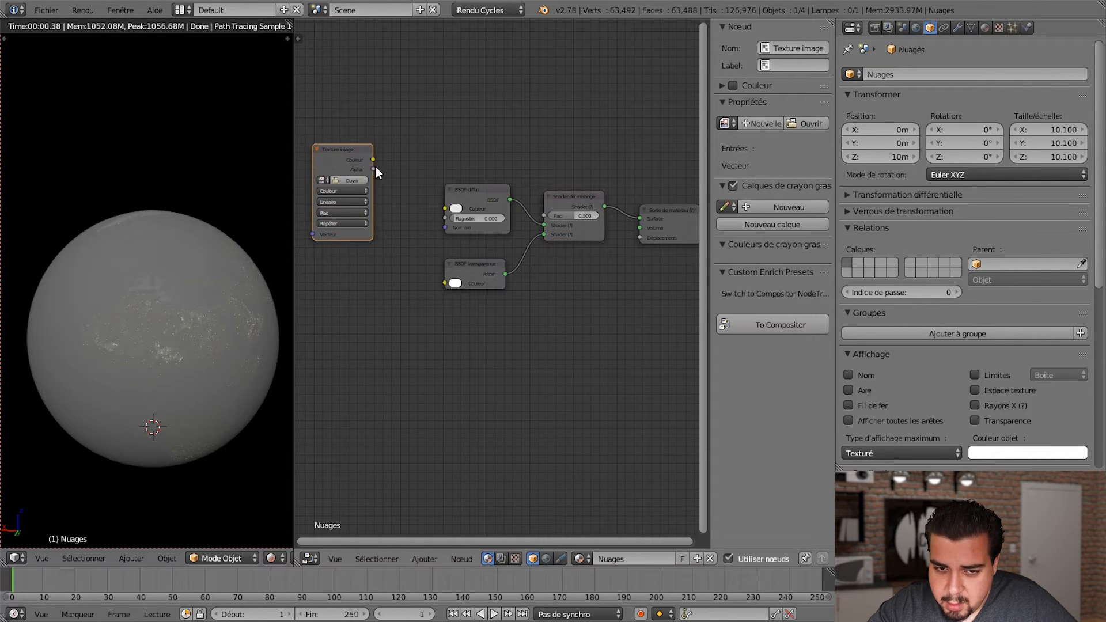
drag(374, 160, 446, 208)
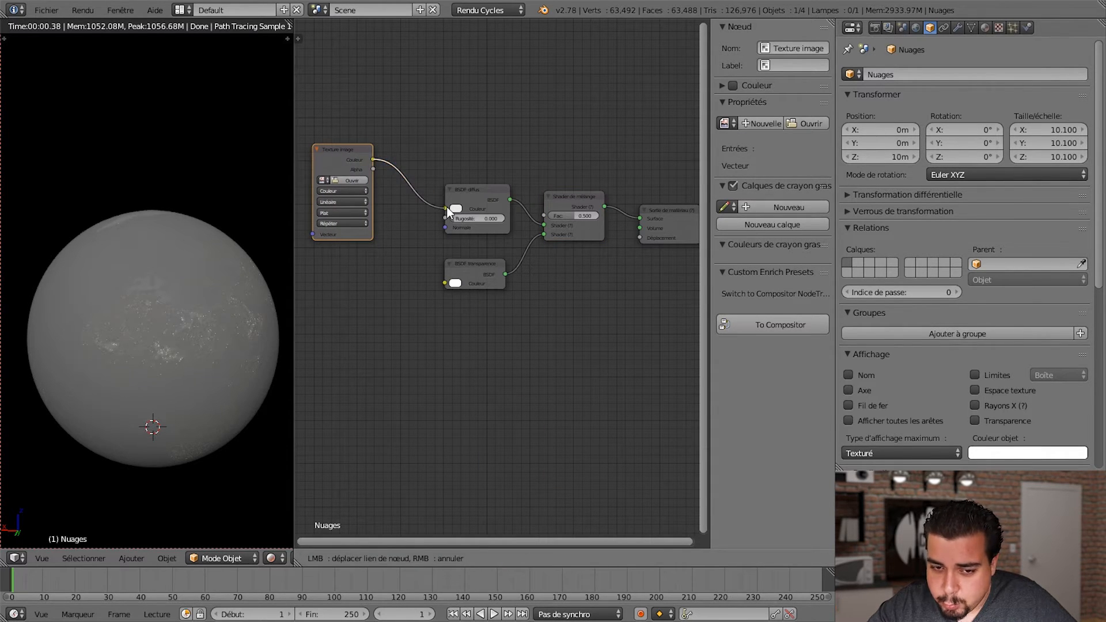
Step: Load Clouds.png from the Eléments Graphiques folder into the image texture node
middle_drag(388, 309, 473, 322)
click(431, 192)
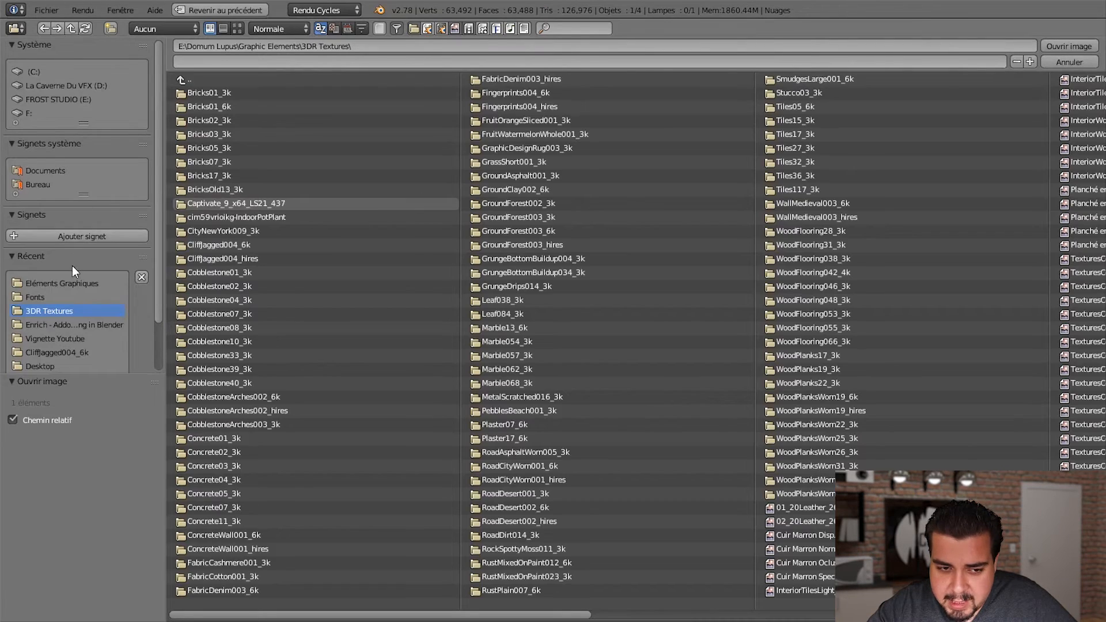
click(68, 283)
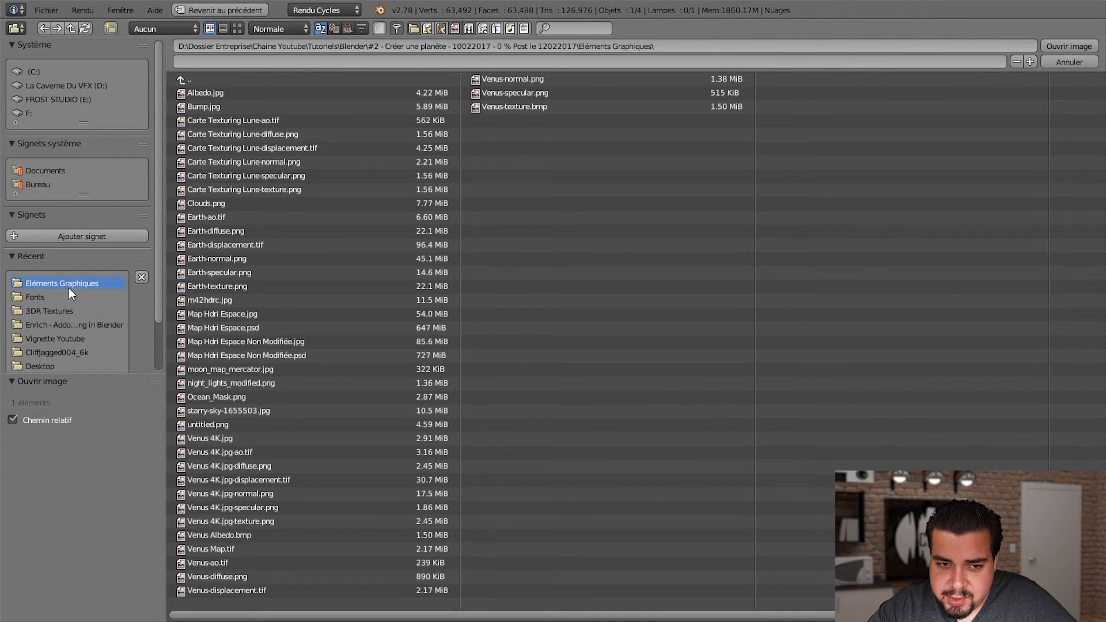
click(237, 28)
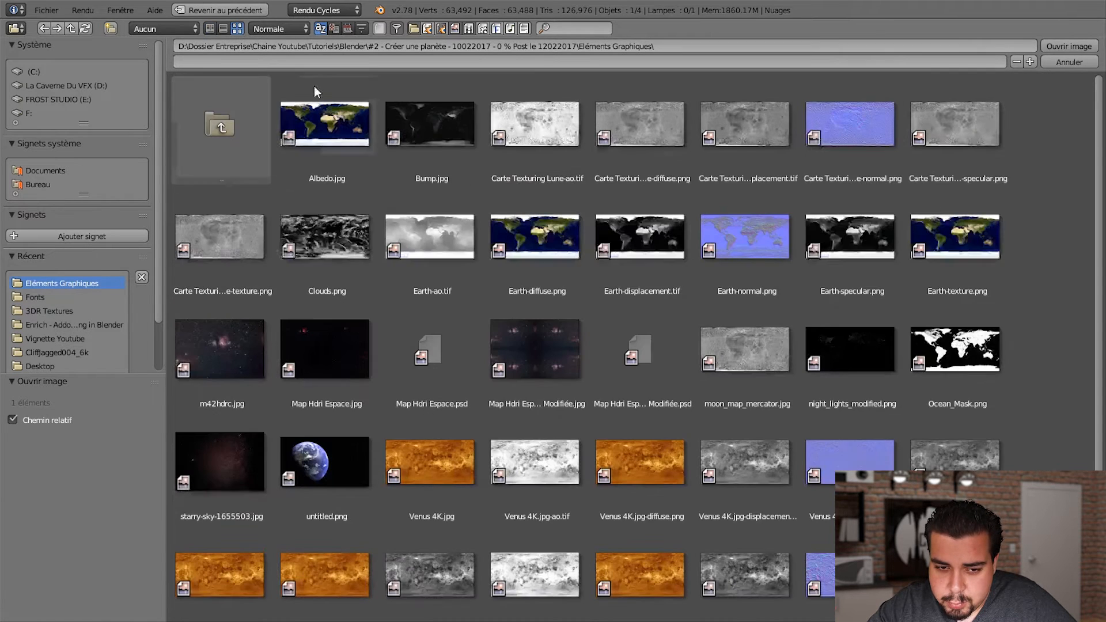
click(349, 248)
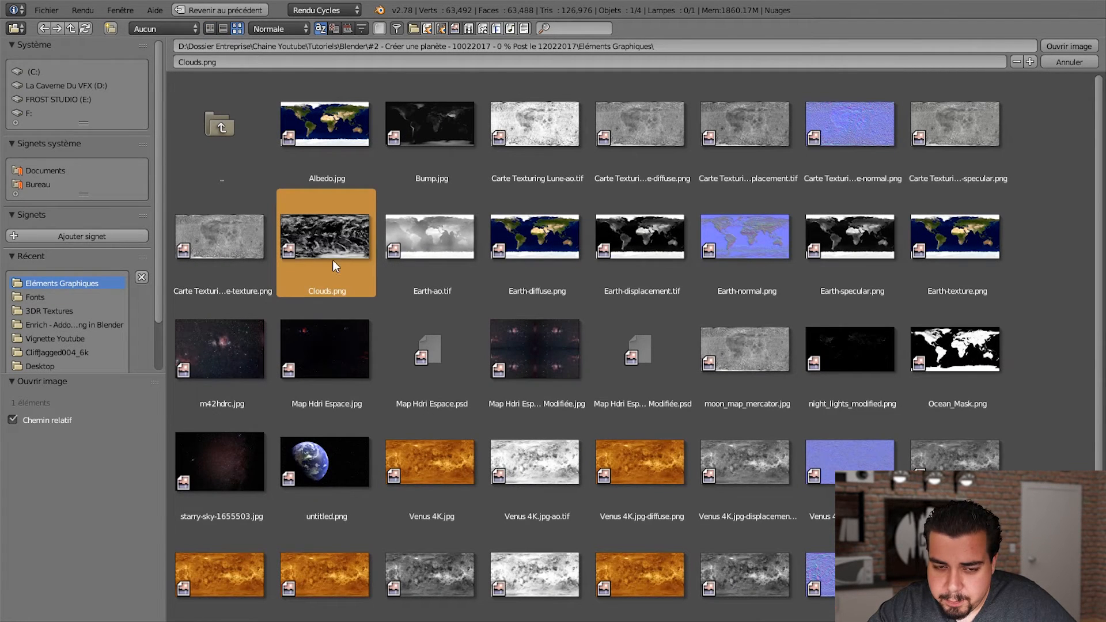
double_click(332, 261)
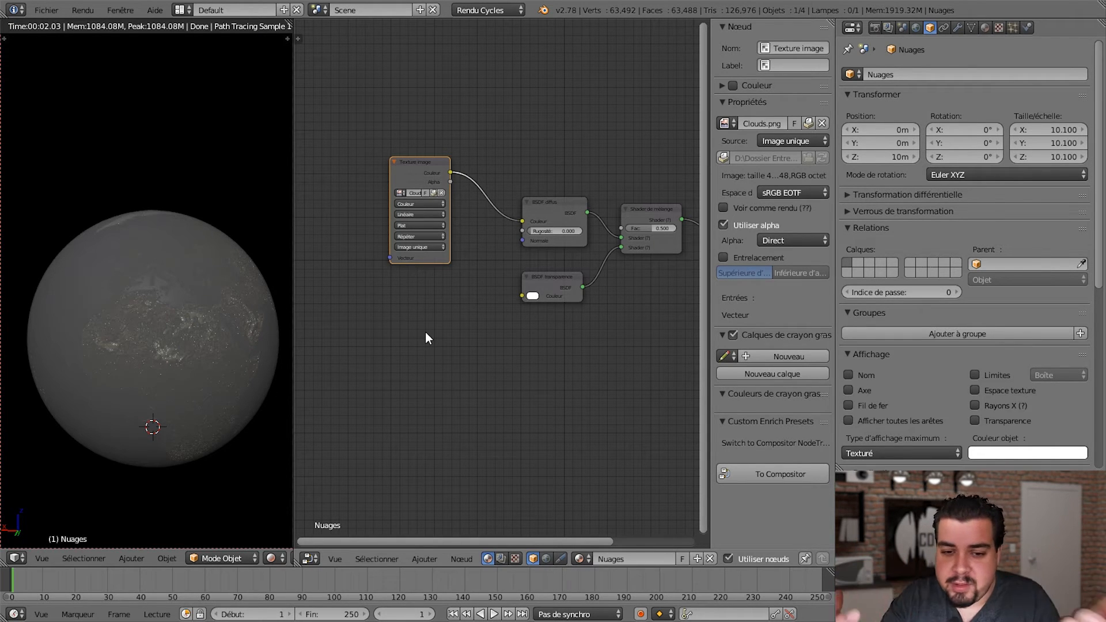
Step: Add a Coordonnées de texture node and connect its Générée output to the cloud texture's Vecteur input
key(shift+a)
mouse_move(410, 382)
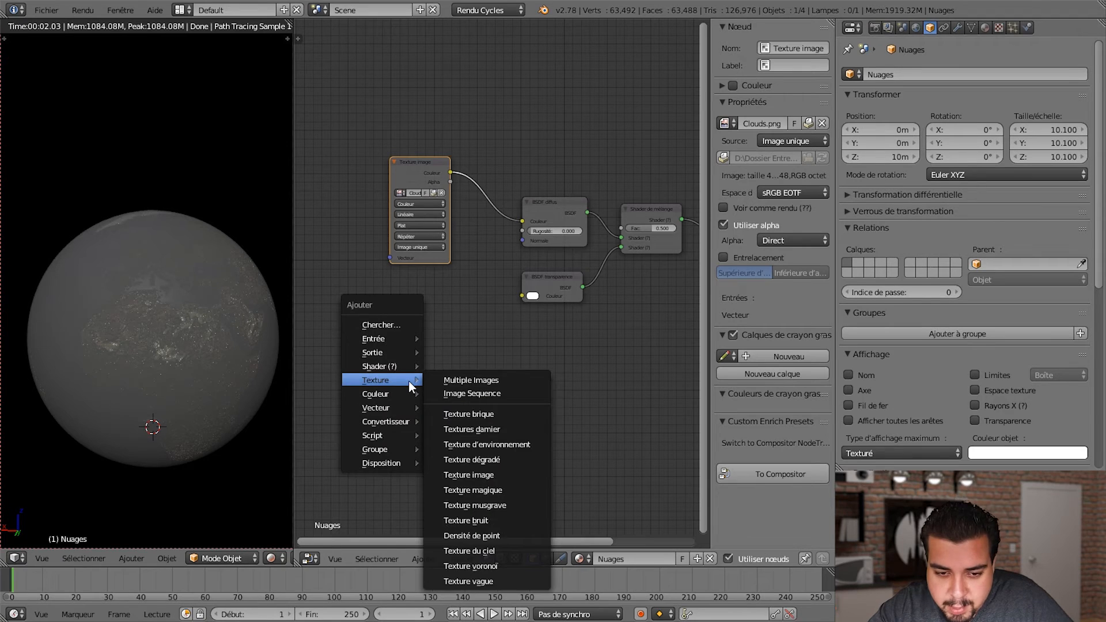
mouse_move(400, 340)
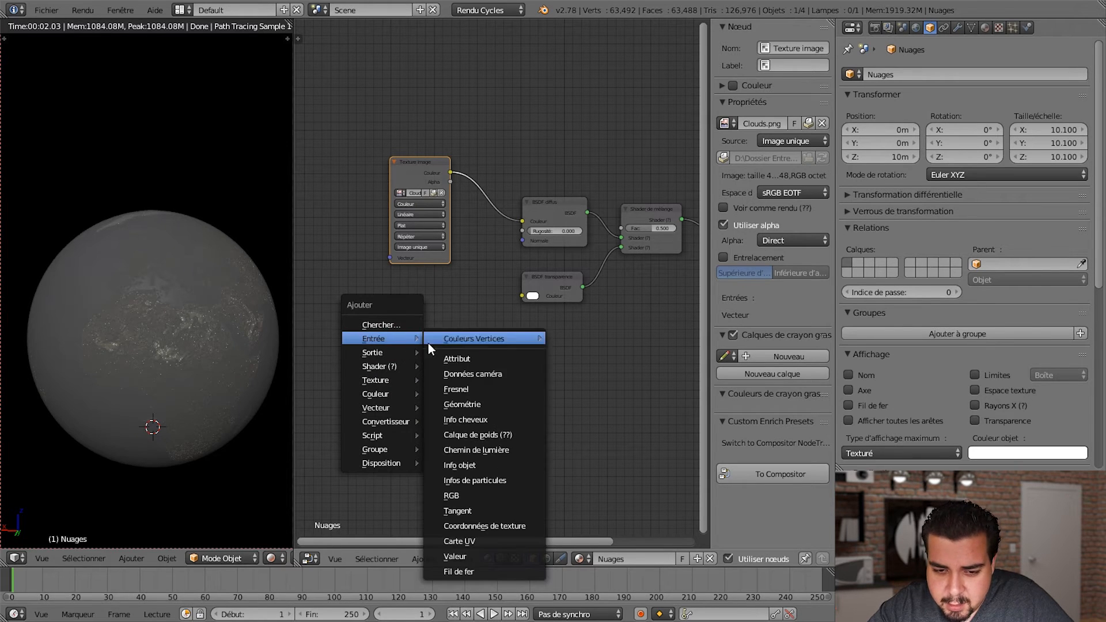
click(519, 528)
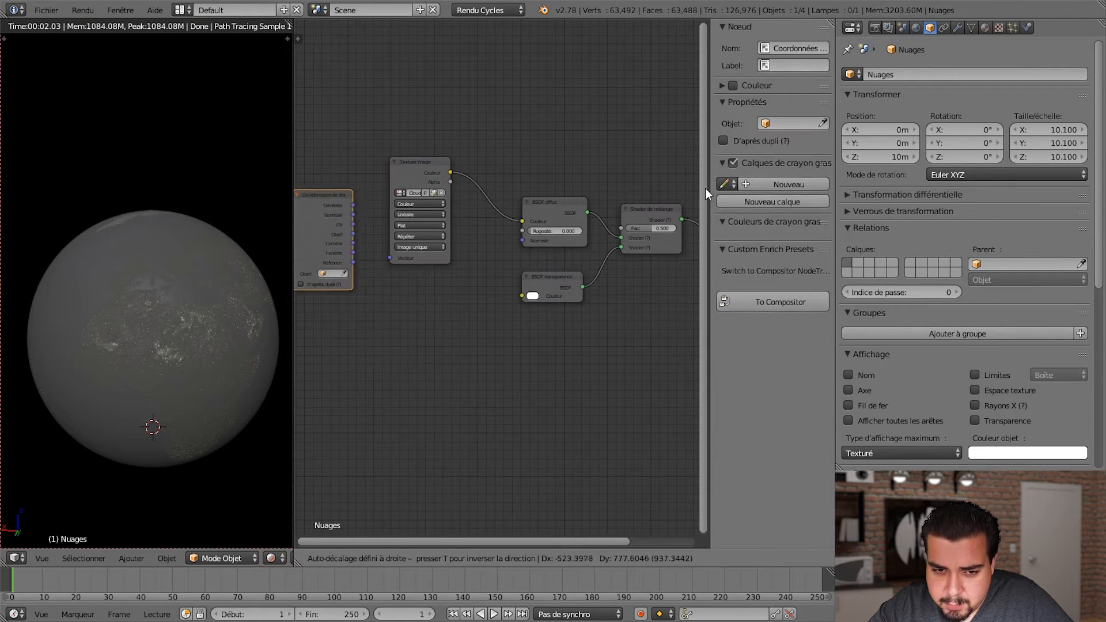
click(697, 178)
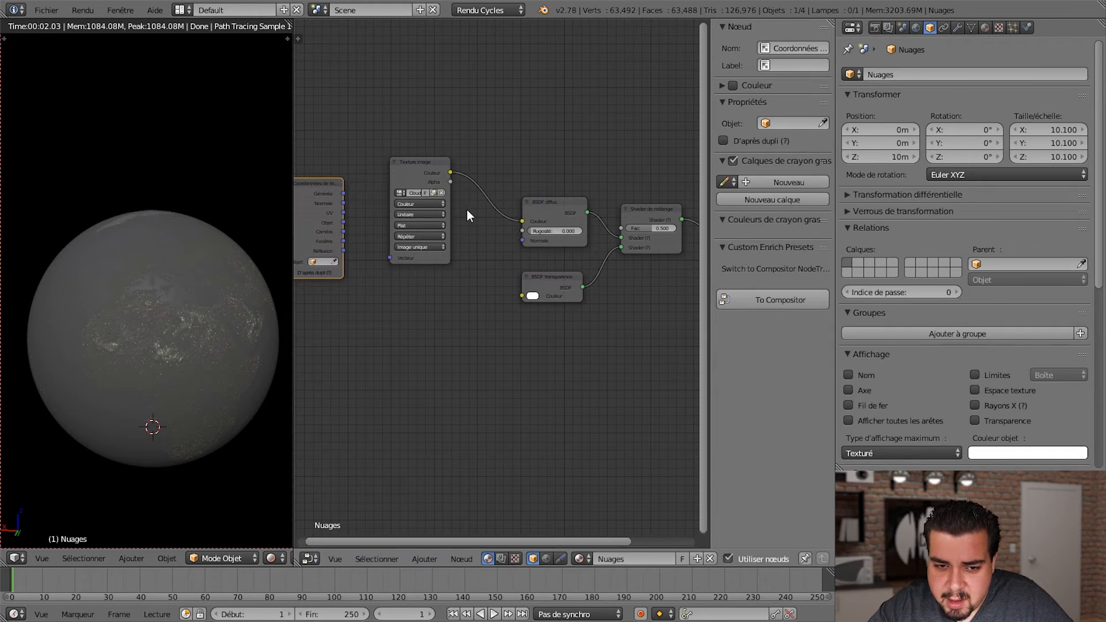
drag(343, 194, 390, 258)
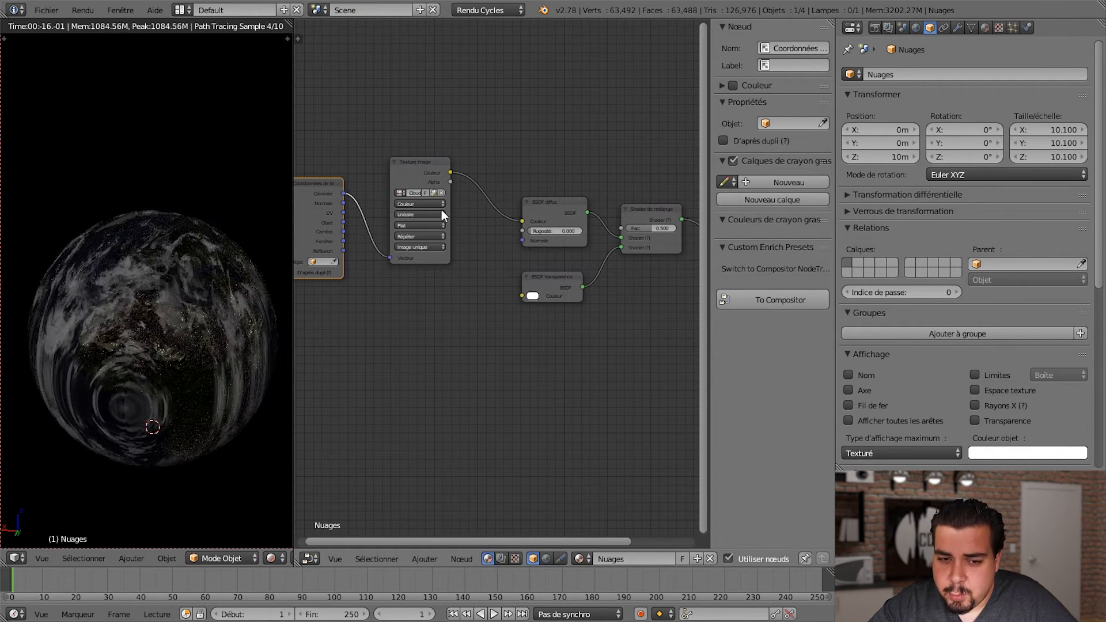
Step: Set the cloud image texture's colour space to Données non-couleur
click(420, 205)
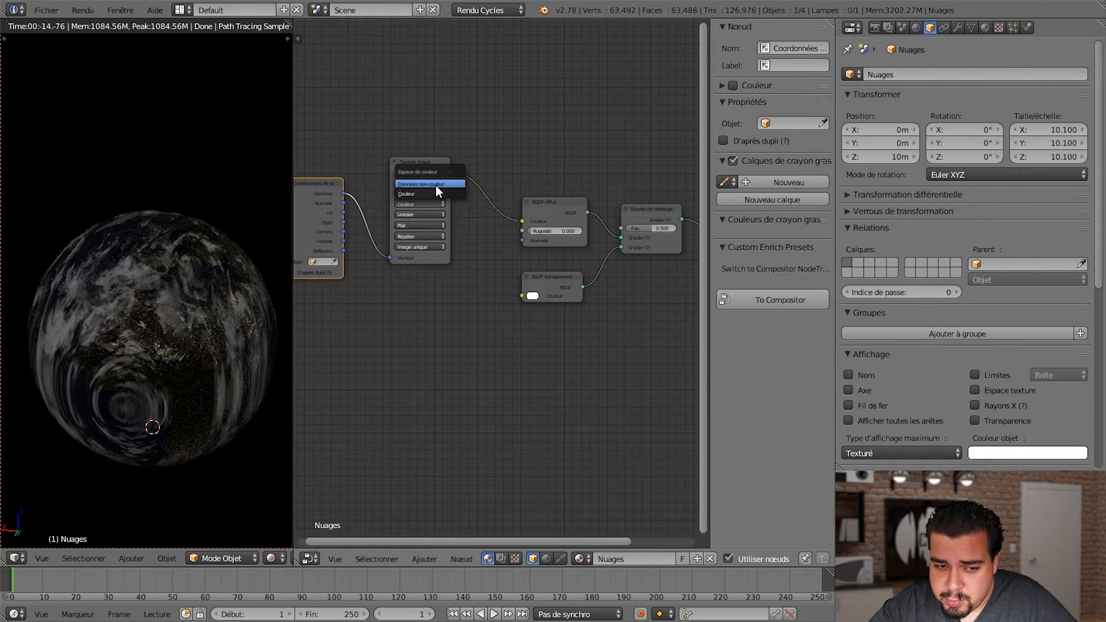
click(436, 185)
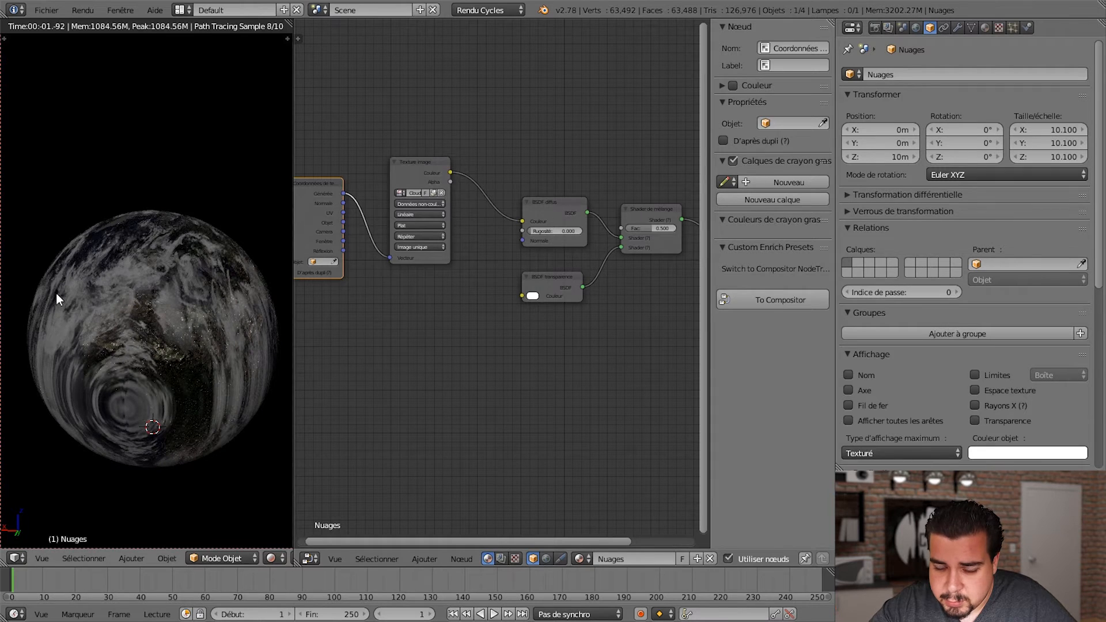
click(420, 225)
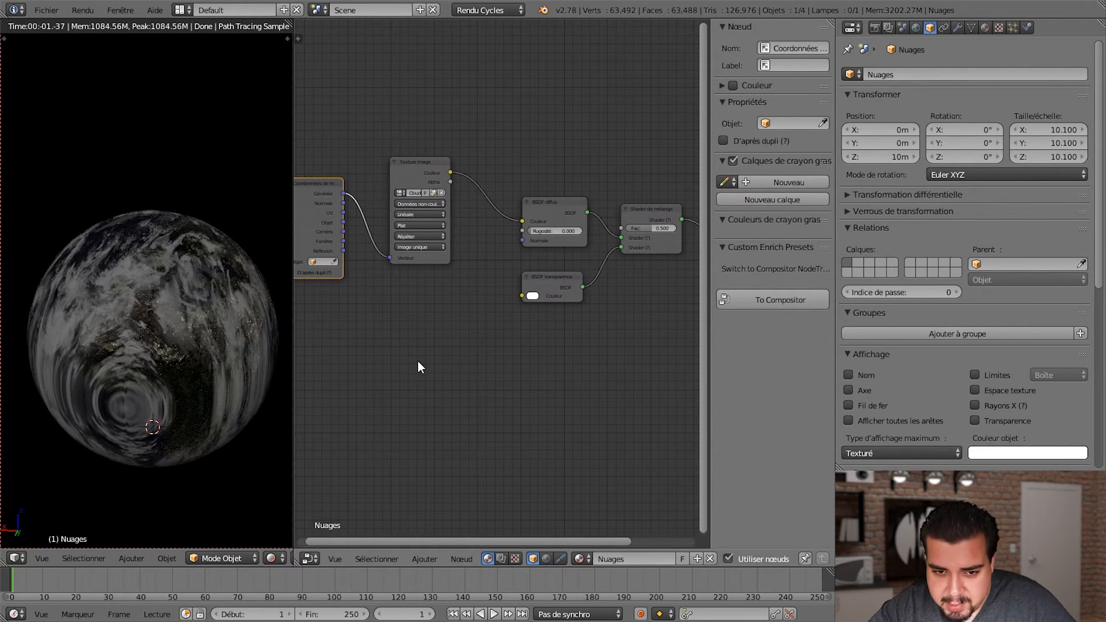
scroll(418, 362, up, 5)
middle_drag(396, 337, 496, 426)
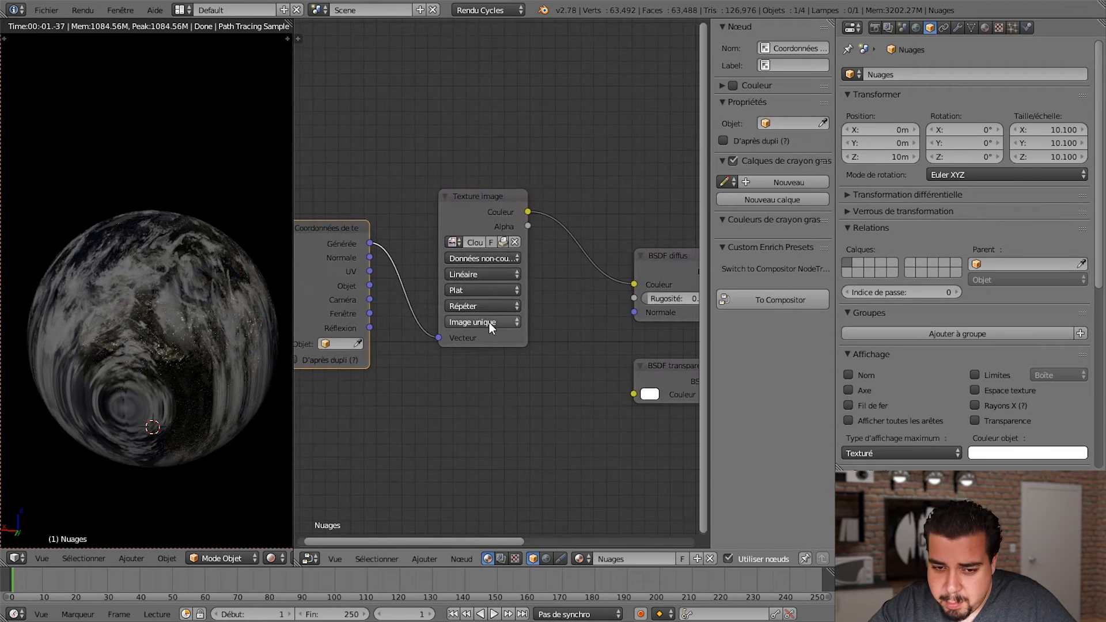
Step: Set the cloud image texture's projection to Sphère
click(488, 293)
click(476, 249)
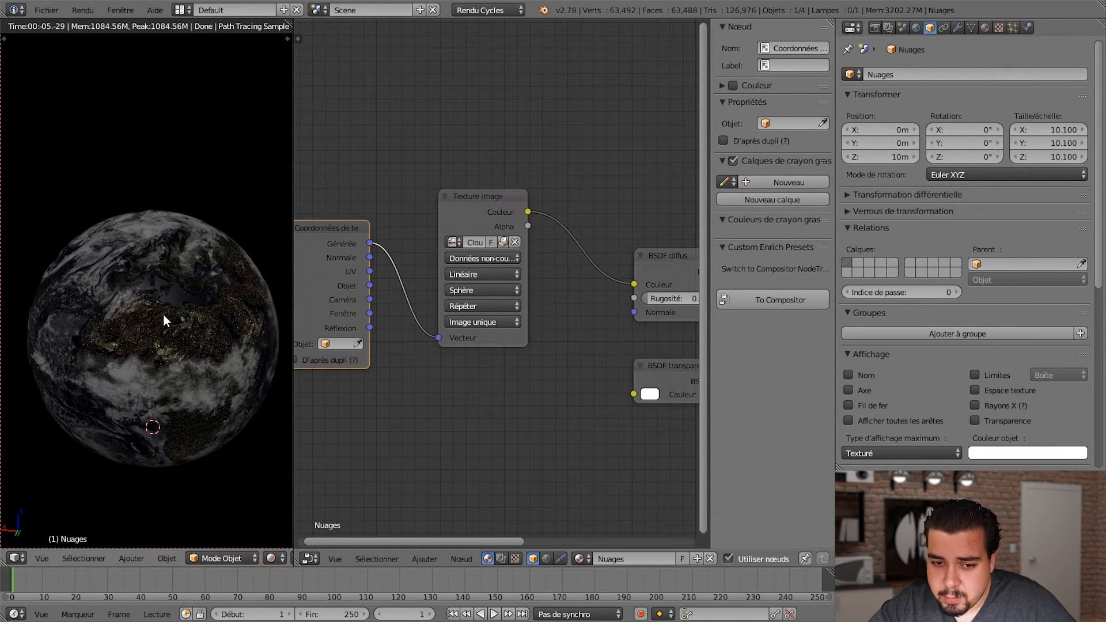
Step: Add a Bump vector node below the cloud image texture and the transparent shader
middle_drag(497, 409, 338, 363)
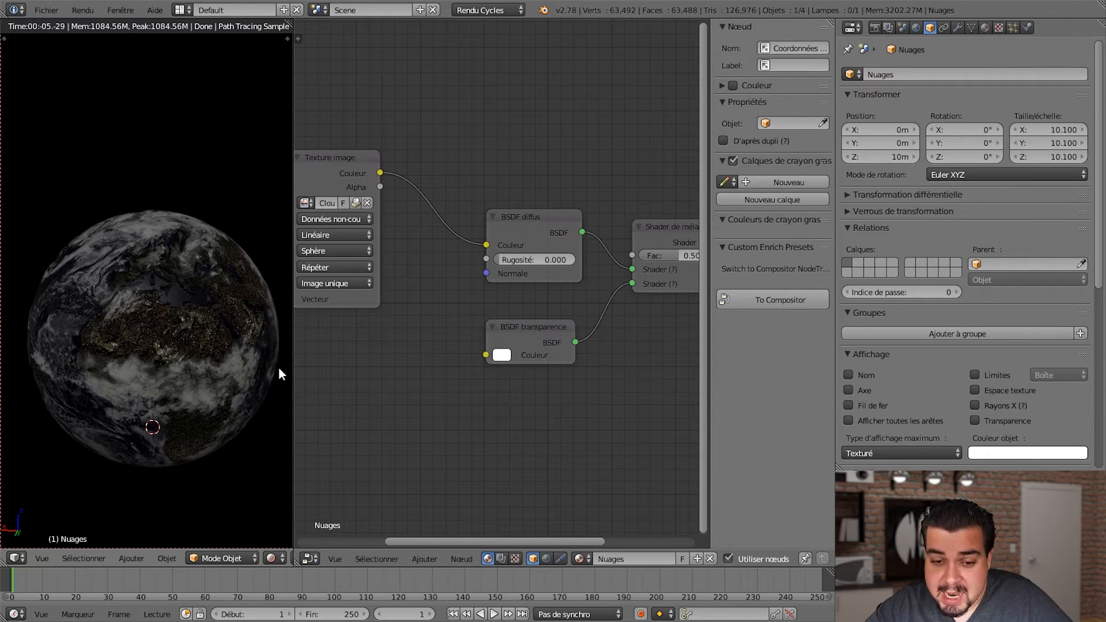
key(shift+a)
mouse_move(400, 422)
mouse_move(381, 490)
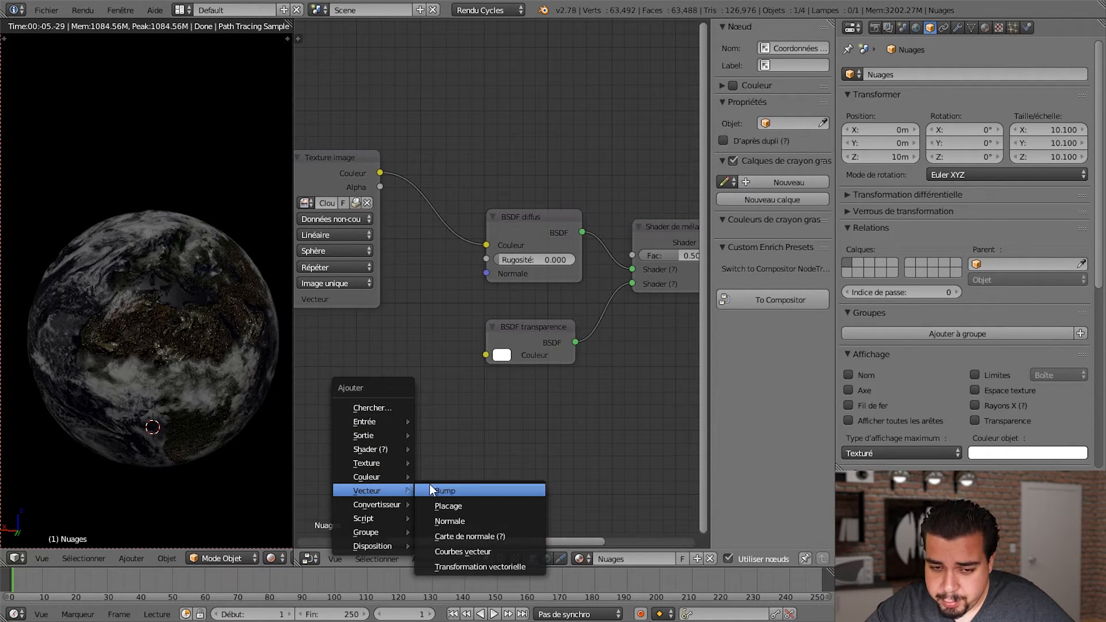
click(438, 490)
click(380, 365)
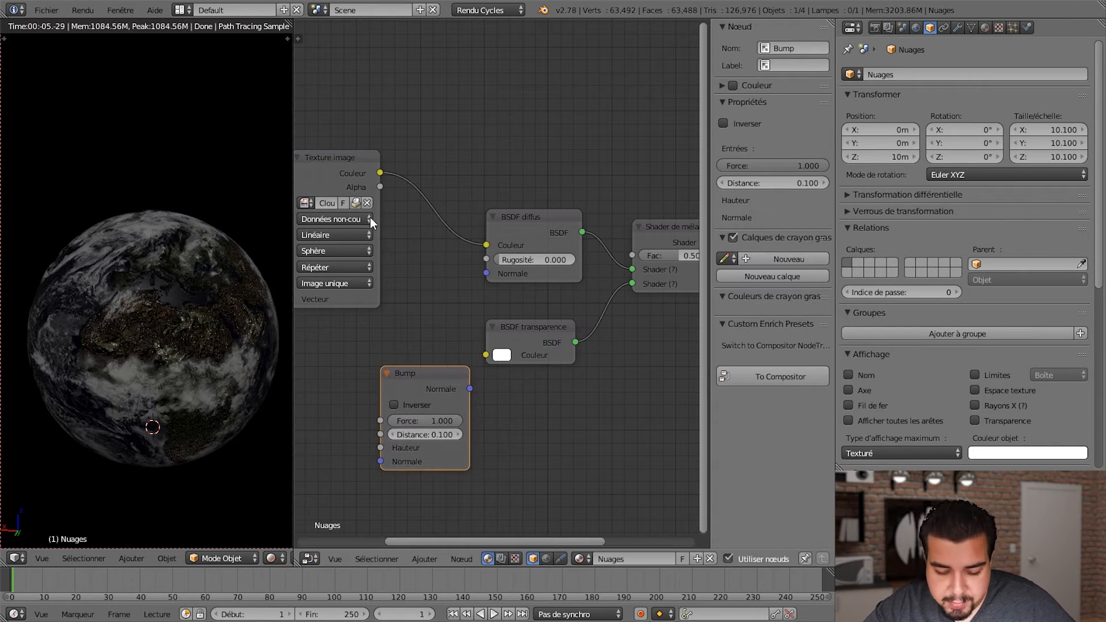
Step: Move the Texture image node farther from the diffuse shader and place the Bump node between the texture and the shaders
middle_drag(641, 548, 633, 526)
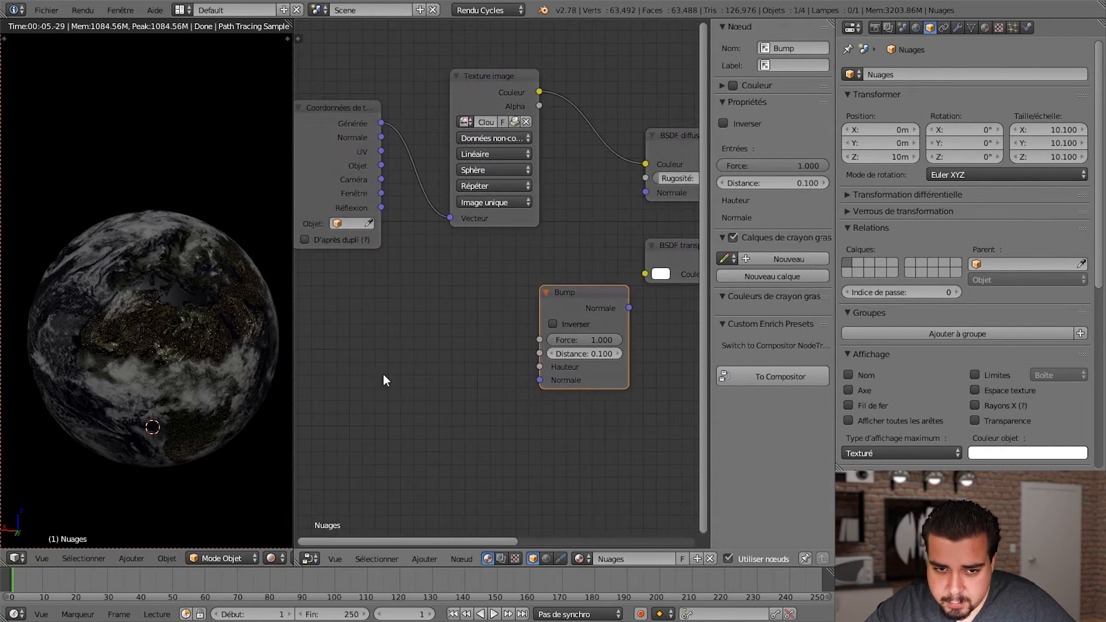
key(g)
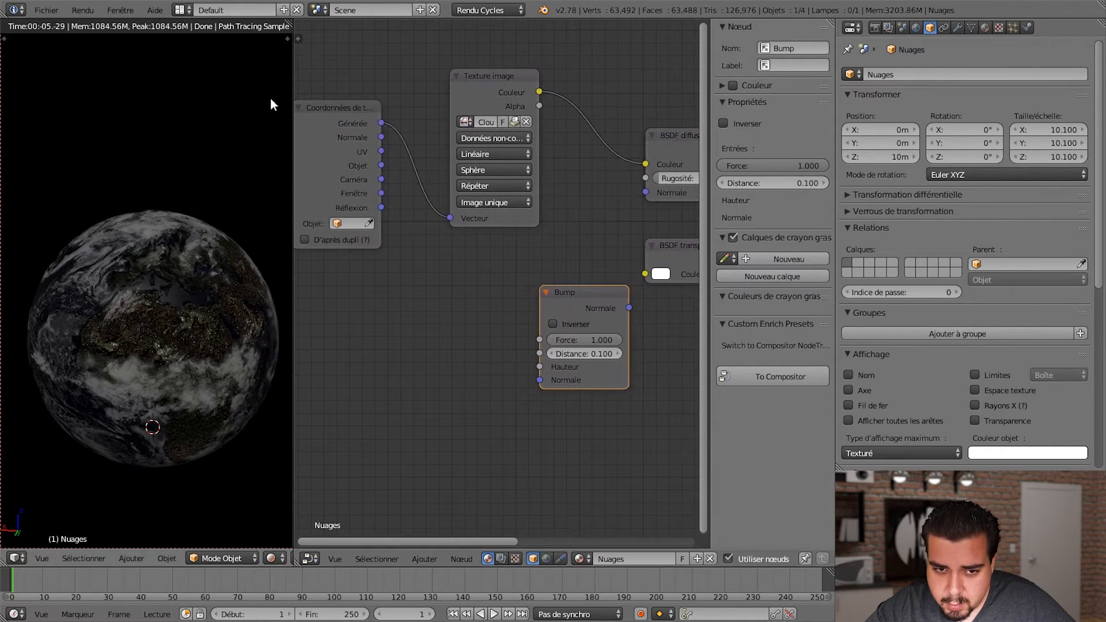
click(647, 235)
drag(455, 75, 359, 155)
middle_drag(613, 422, 530, 405)
drag(497, 276, 462, 264)
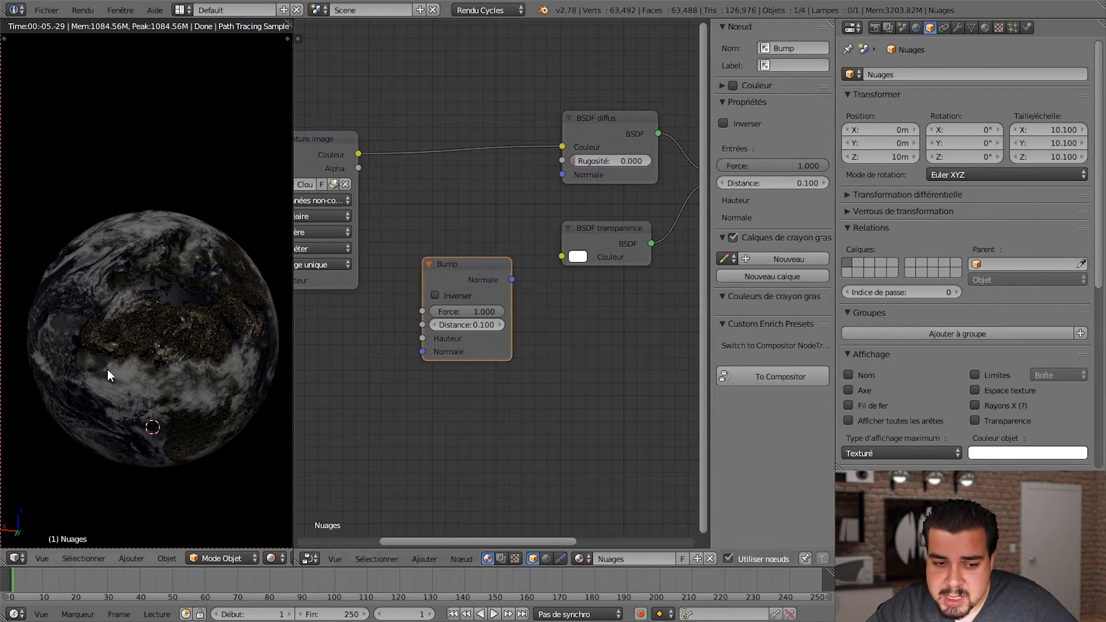
Step: Connect the cloud texture's Couleur output to the Bump node's Hauteur input, with the clouds shown up close in the render preview
scroll(202, 381, up, 4)
scroll(201, 382, up, 3)
middle_drag(168, 379, 211, 350)
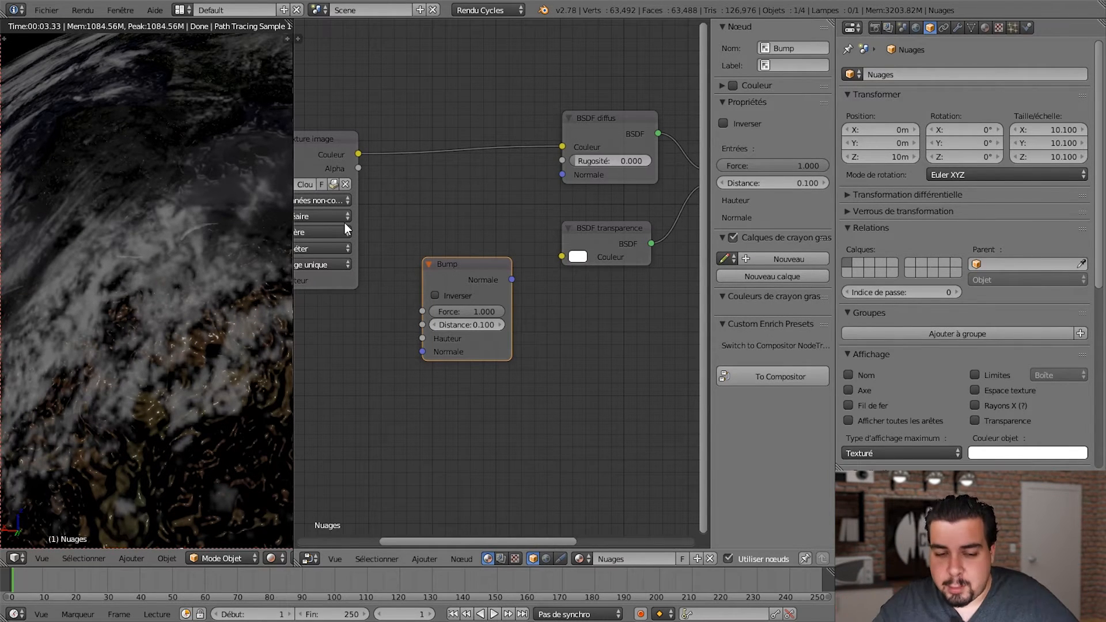
middle_drag(410, 403, 473, 388)
drag(427, 144, 430, 146)
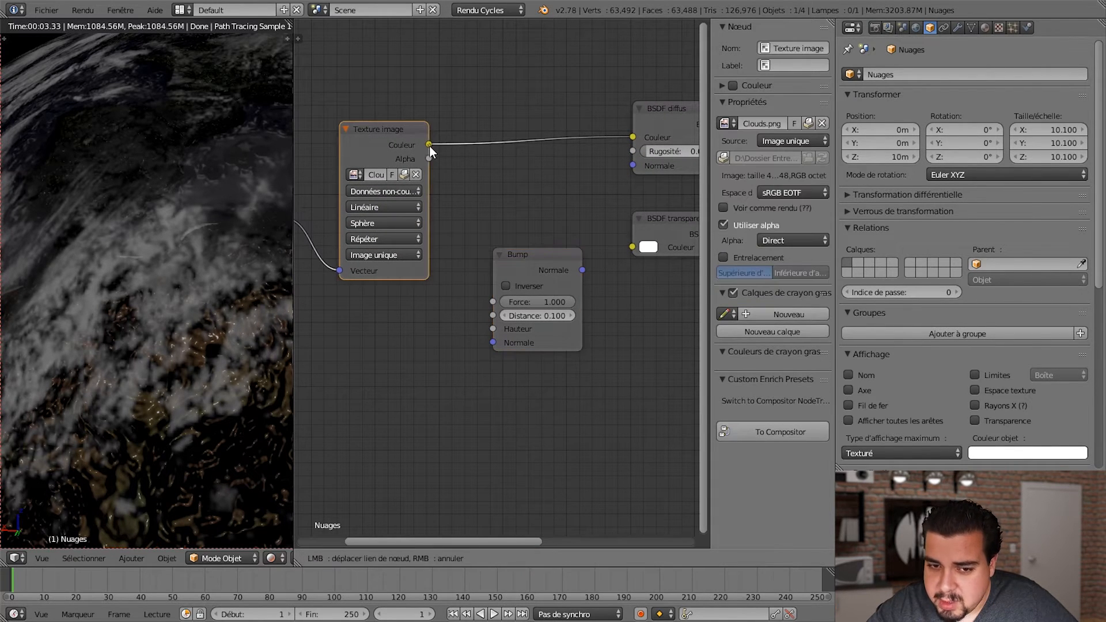
drag(448, 199, 492, 334)
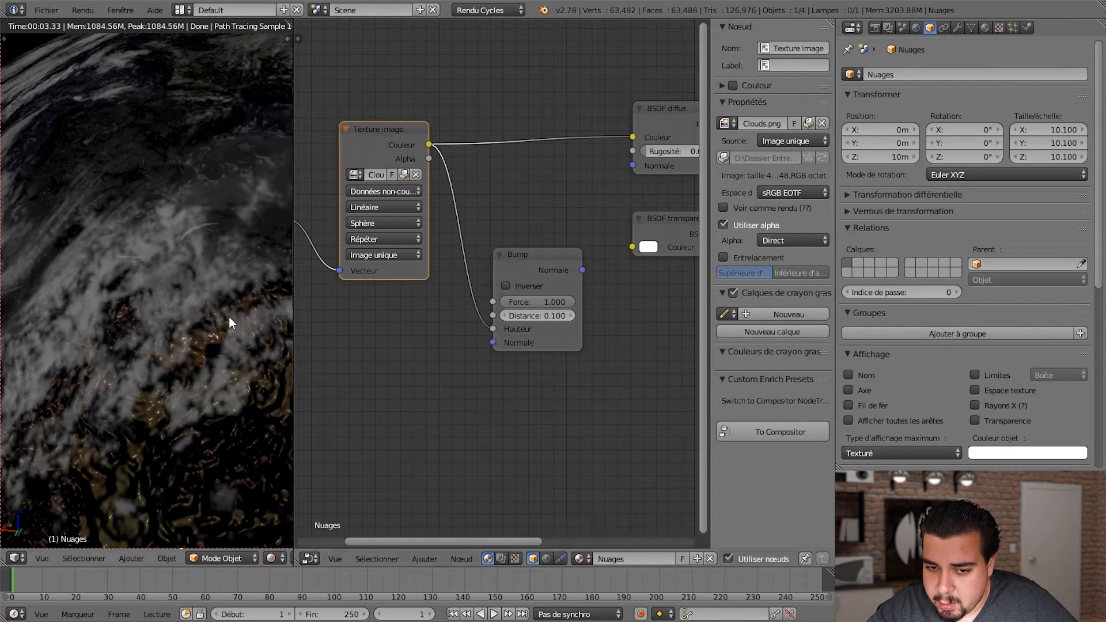
Step: Connect the Bump node's Normale output to the BSDF diffus Normale input, cutting and restoring the link once to compare the relief
middle_drag(635, 376, 516, 383)
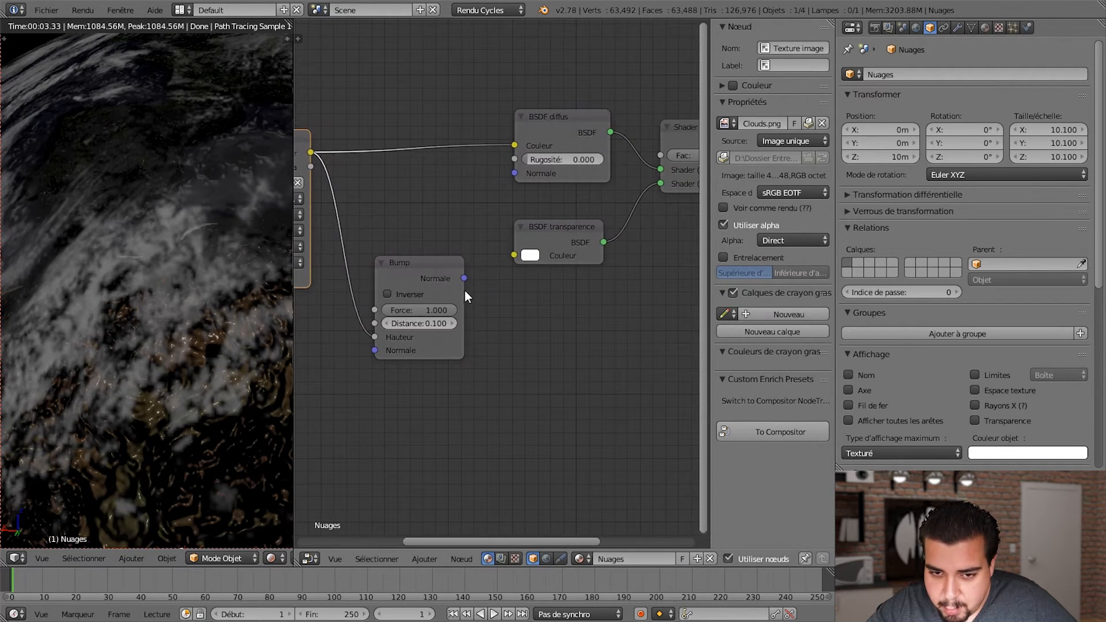
drag(464, 279, 515, 173)
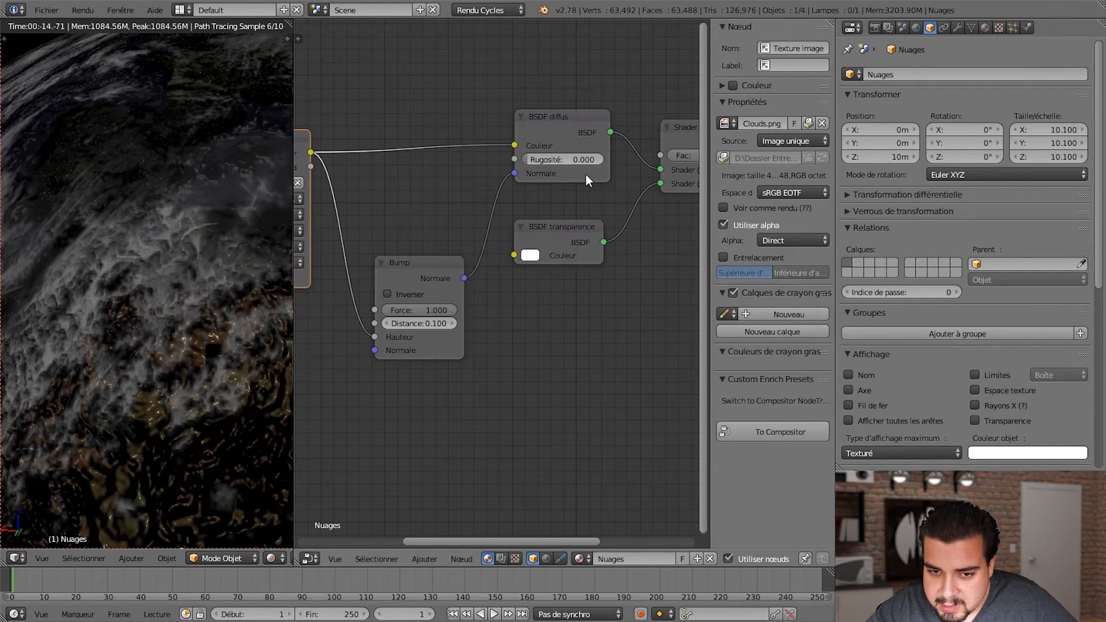
ctrl+right_drag(531, 179, 490, 195)
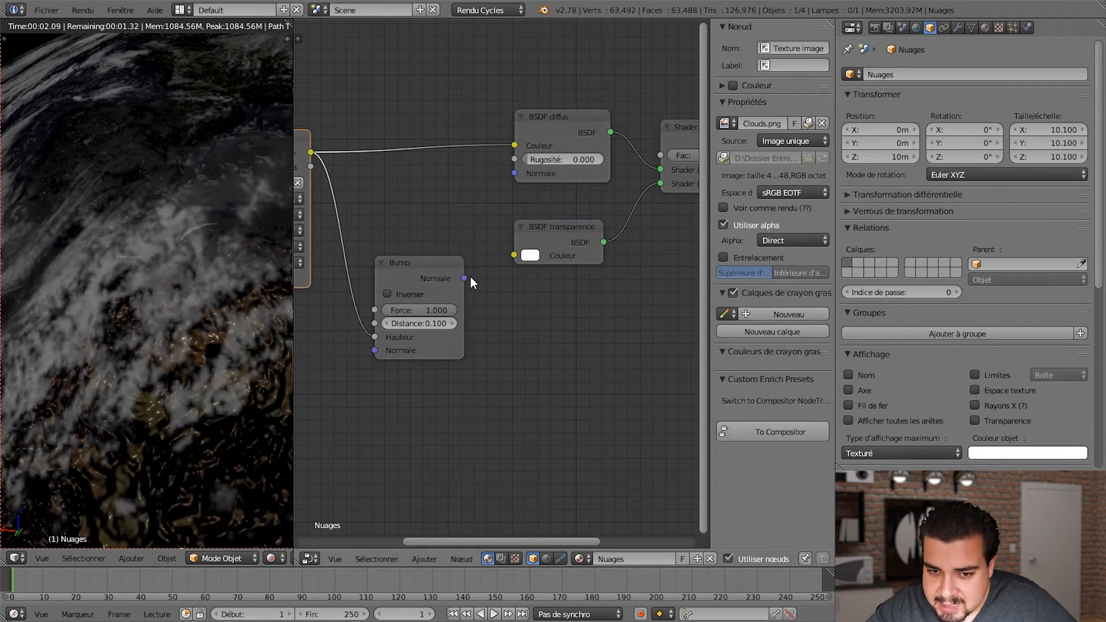
drag(464, 279, 516, 174)
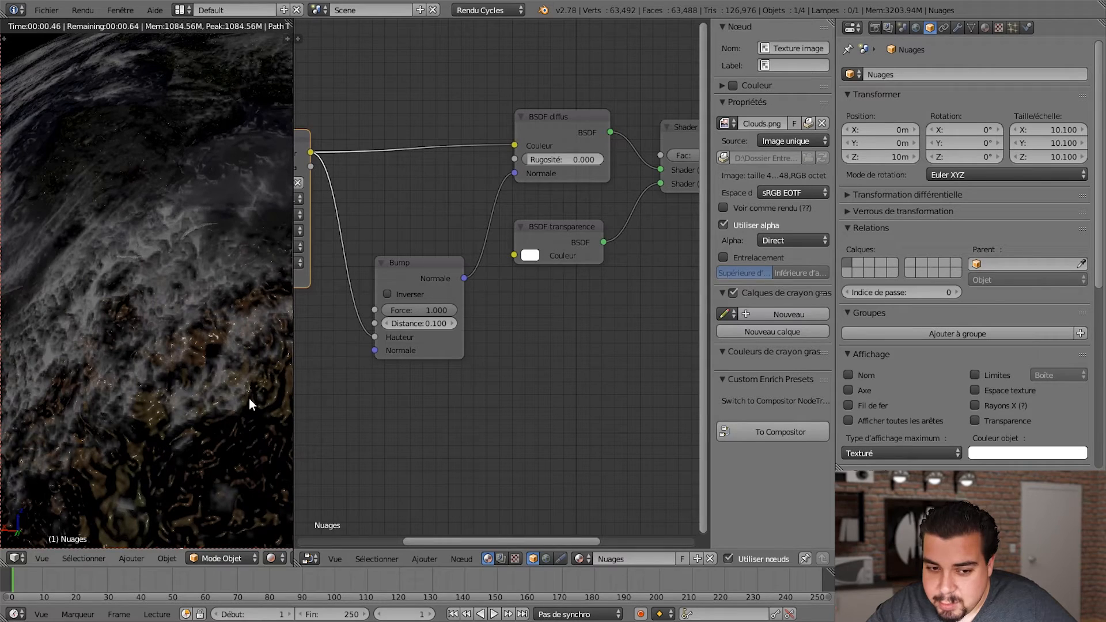
Step: Rotate the cloud sphere about -10° around the global Z axis
scroll(189, 384, down, 5)
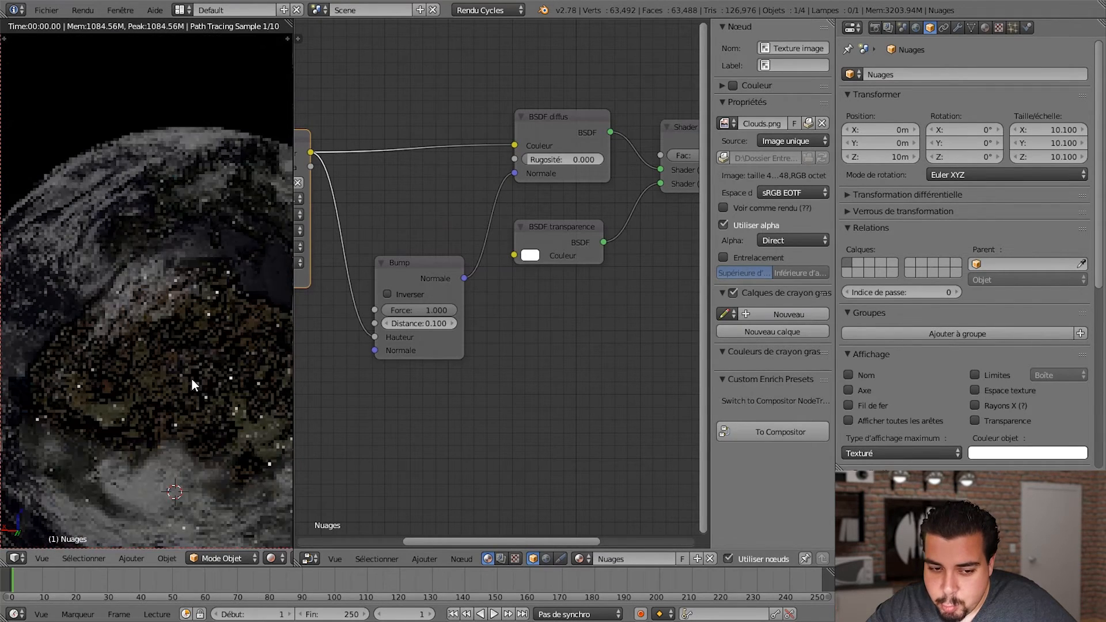
scroll(201, 369, down, 2)
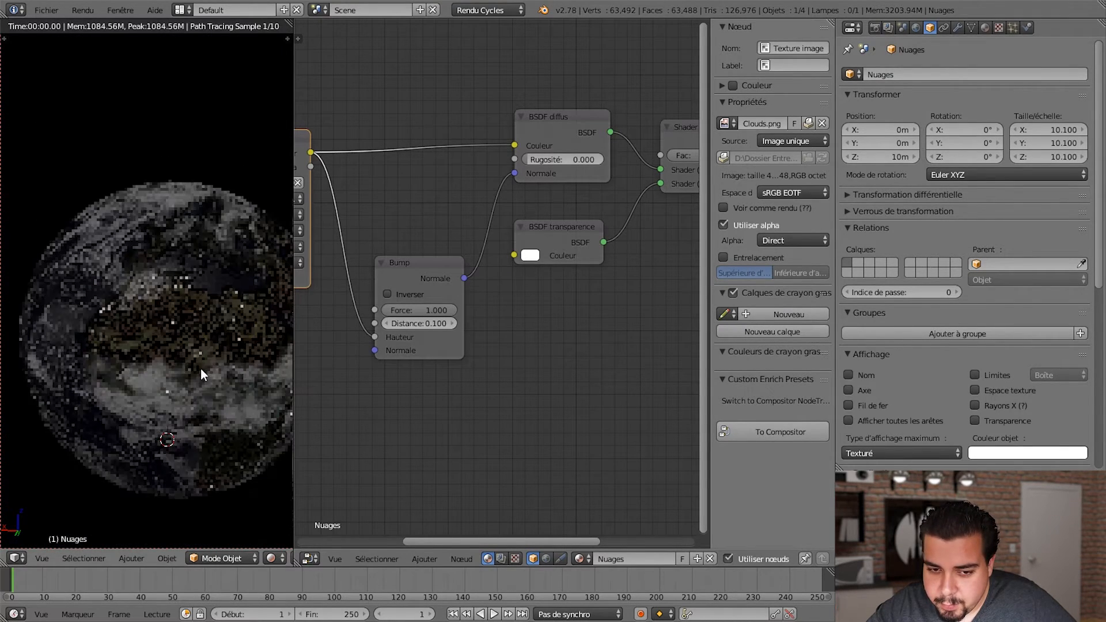
middle_drag(514, 384, 473, 390)
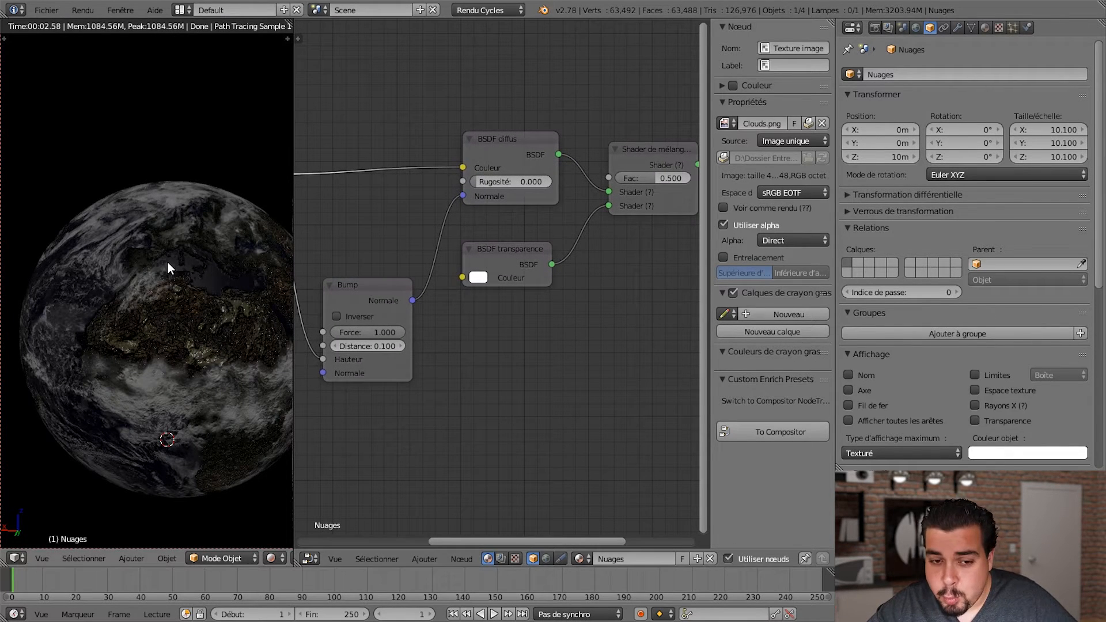
key(r)
key(z)
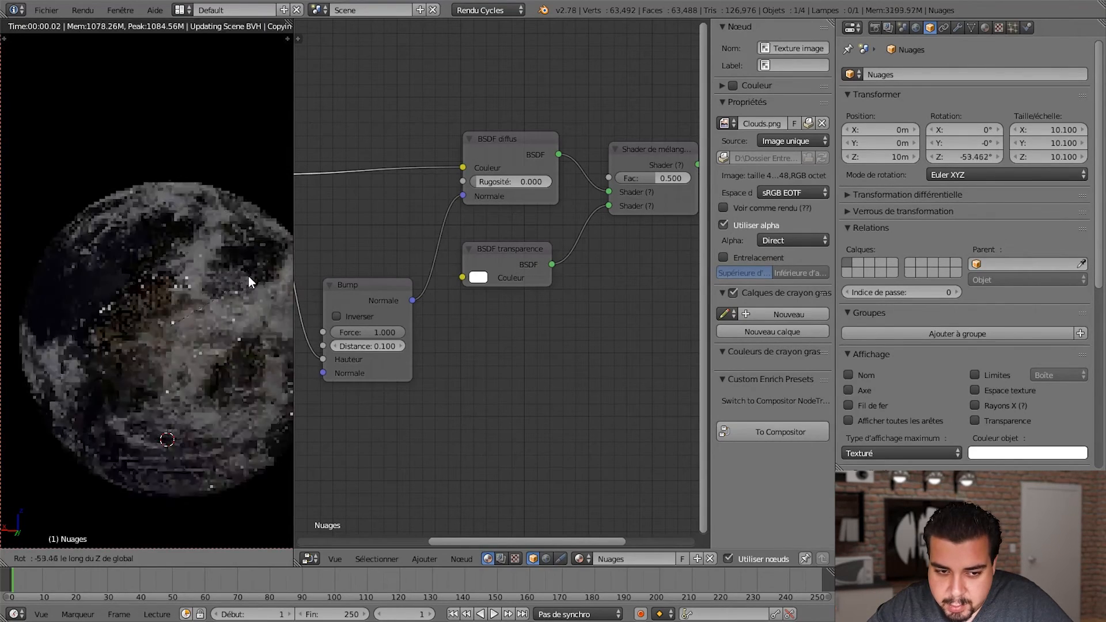
click(186, 268)
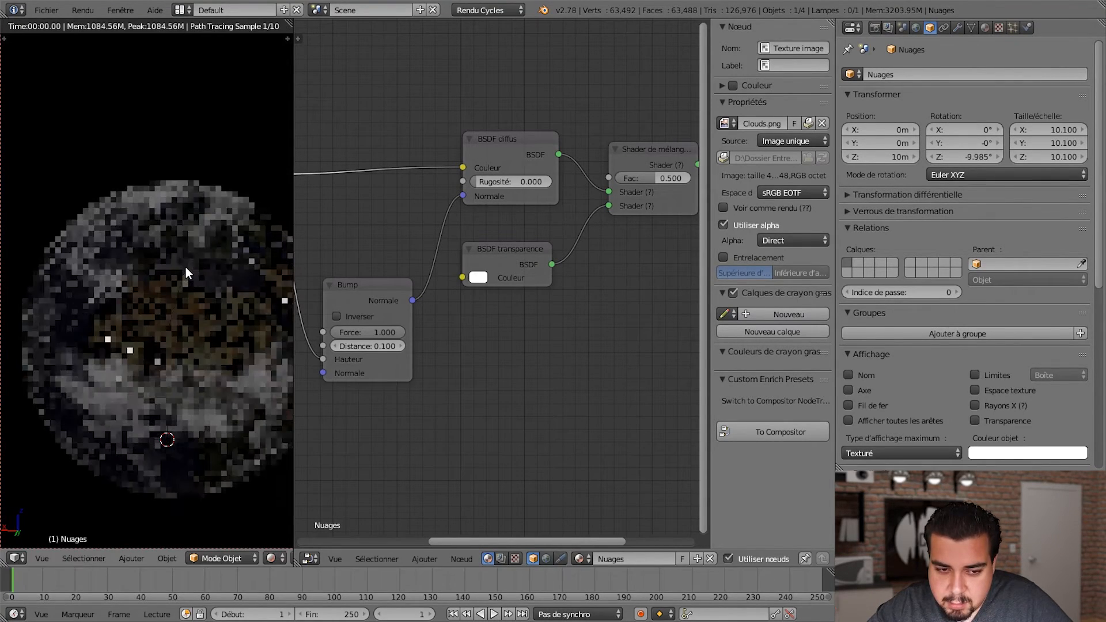
Step: Connect the cloud texture's Couleur output to the mix shader's Fac input
mouse_move(577, 357)
middle_down()
mouse_move(510, 355)
mouse_move(658, 326)
mouse_move(585, 339)
middle_up()
scroll(514, 354, down, 2)
scroll(514, 354, down, 1)
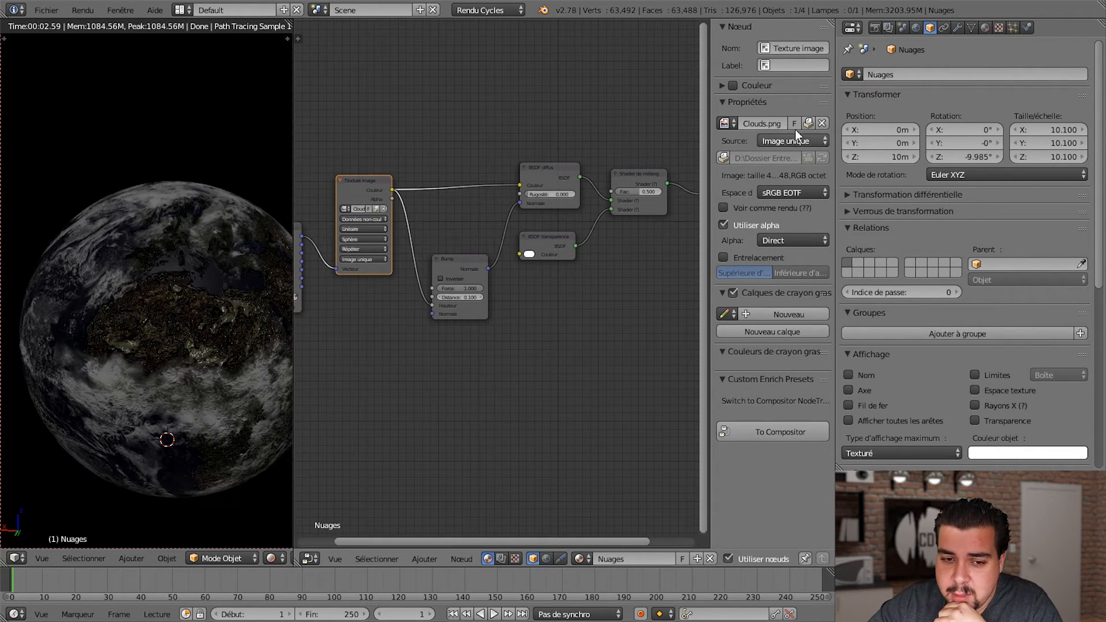
drag(393, 195, 617, 191)
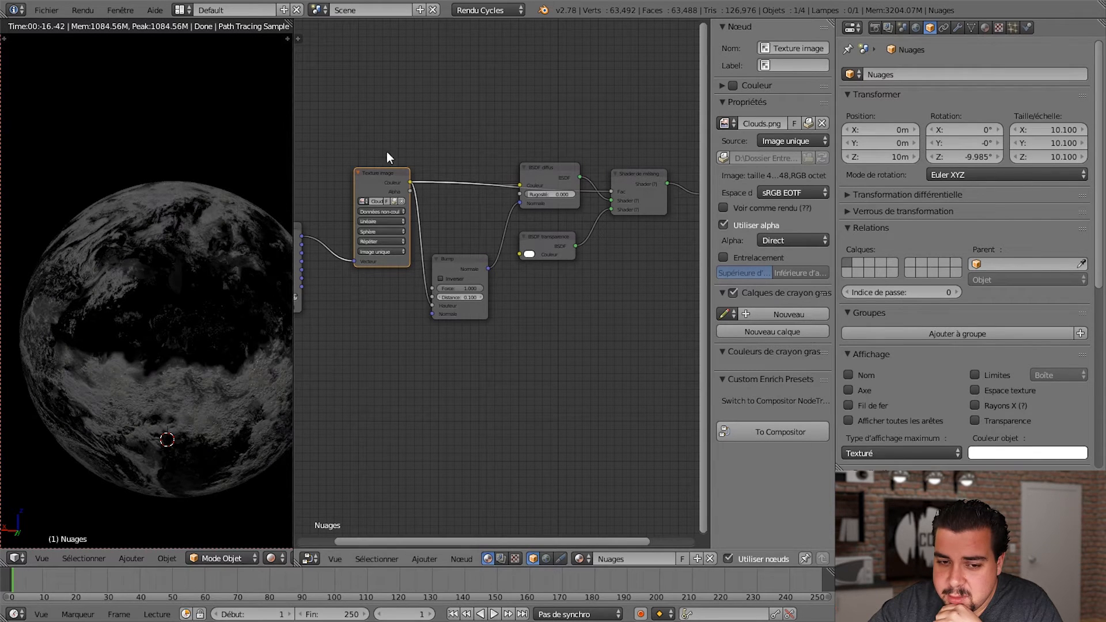
Step: Reposition the Texture image and Bump nodes to tidy the links of the cloud material
drag(385, 178, 363, 200)
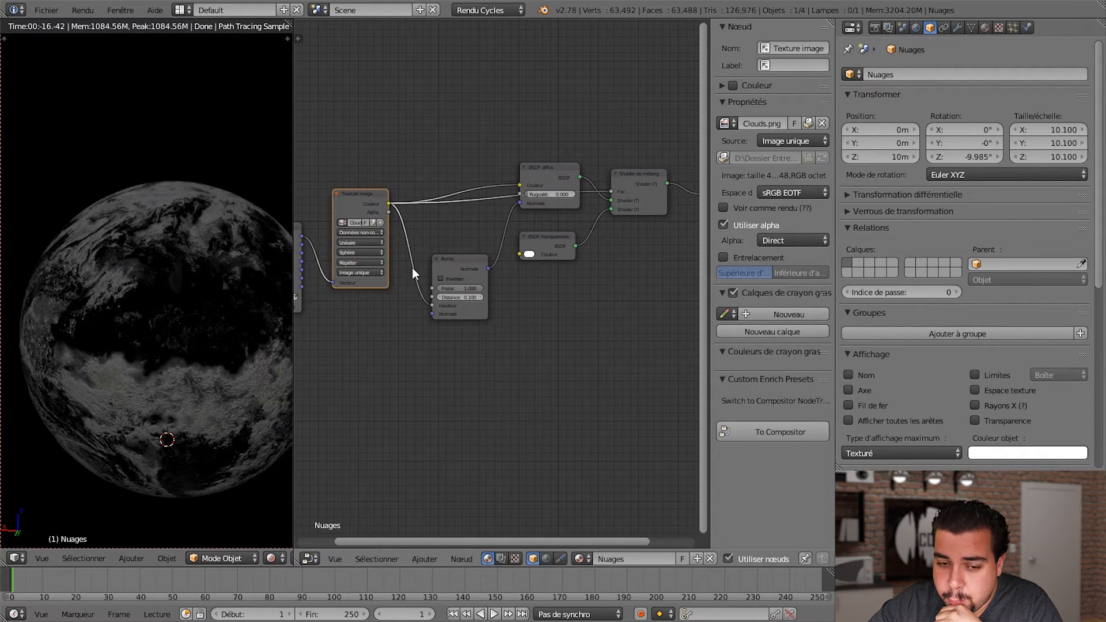
drag(458, 269, 449, 261)
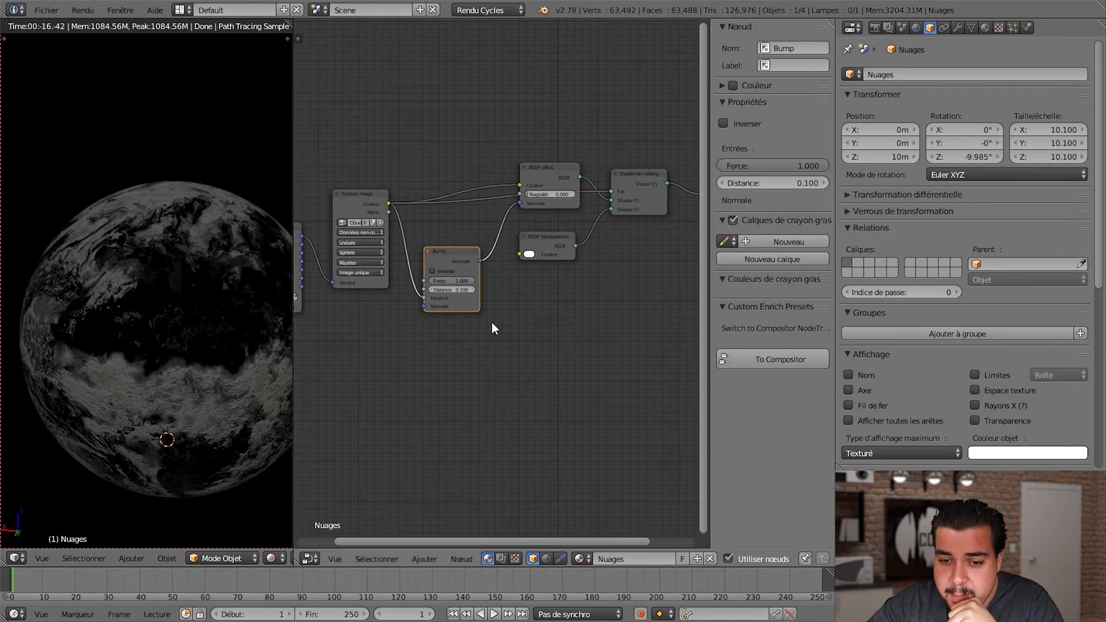
key(g)
click(609, 209)
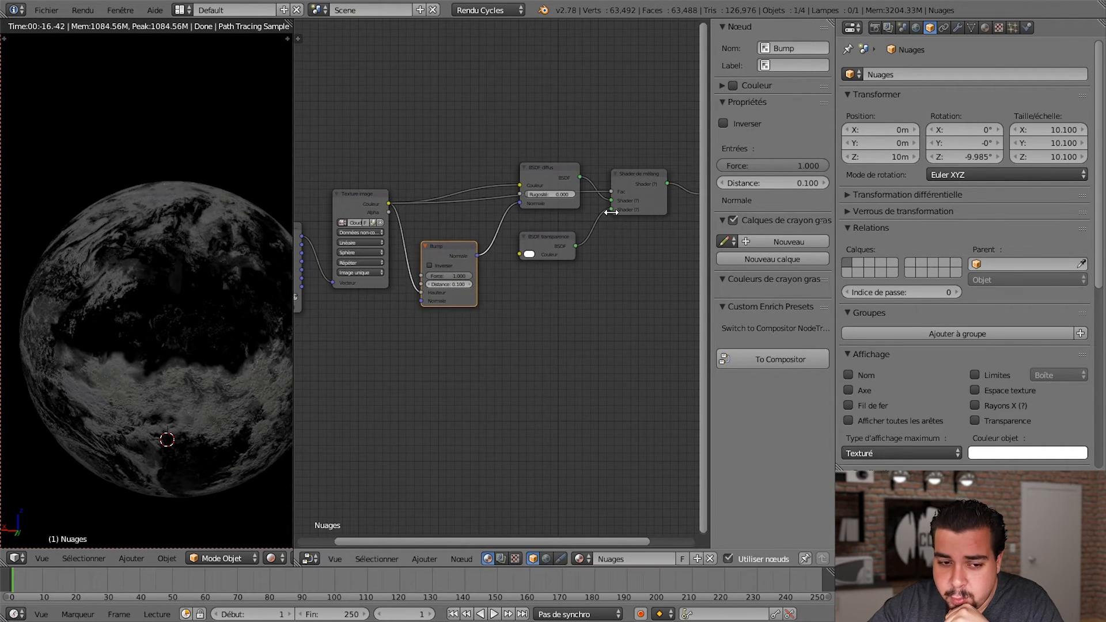
Step: Swap the mix shader's two Shader inputs so the transparent shader feeds the first and the diffuse shader the second
click(611, 212)
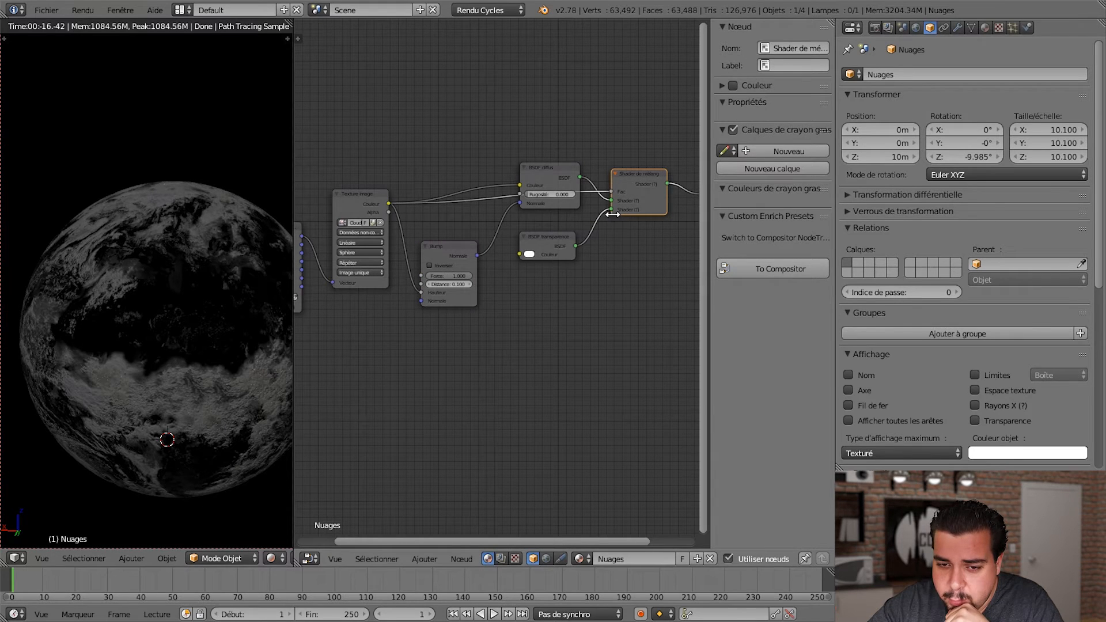
drag(613, 210, 611, 210)
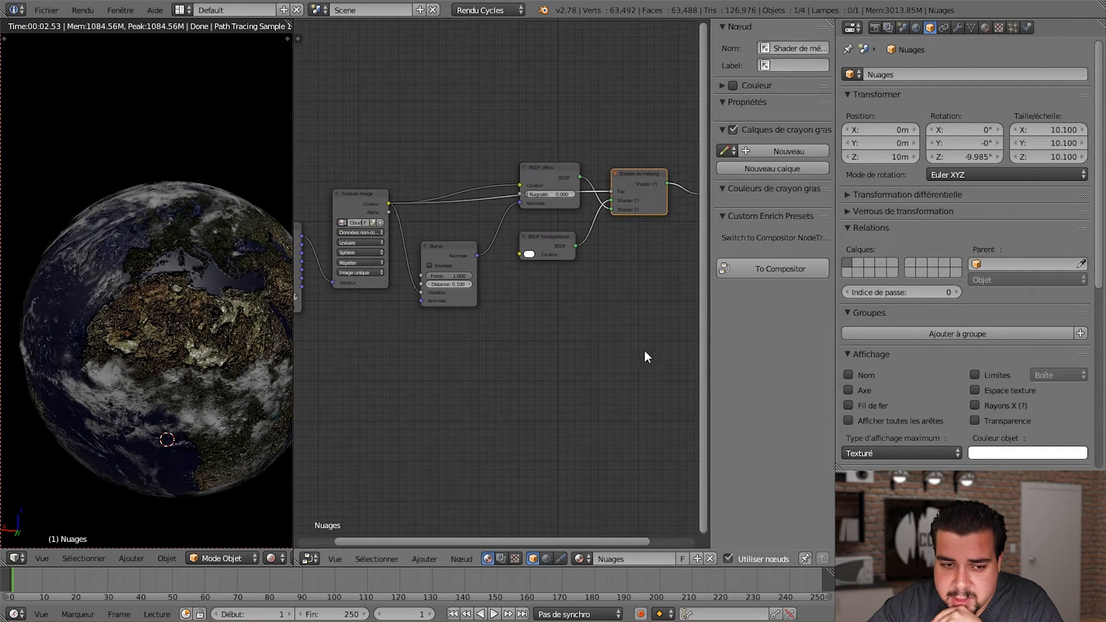
Step: Examine the cloud layer over the Earth's surface up close and from farther away, along with the cloud node setup
scroll(208, 370, up, 10)
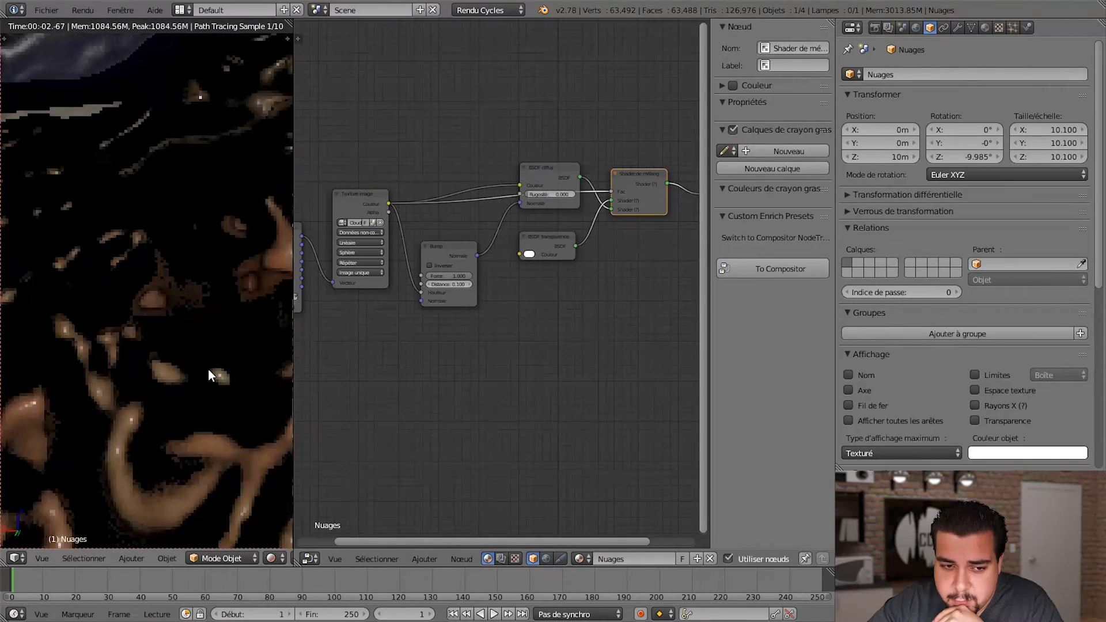
scroll(209, 367, down, 5)
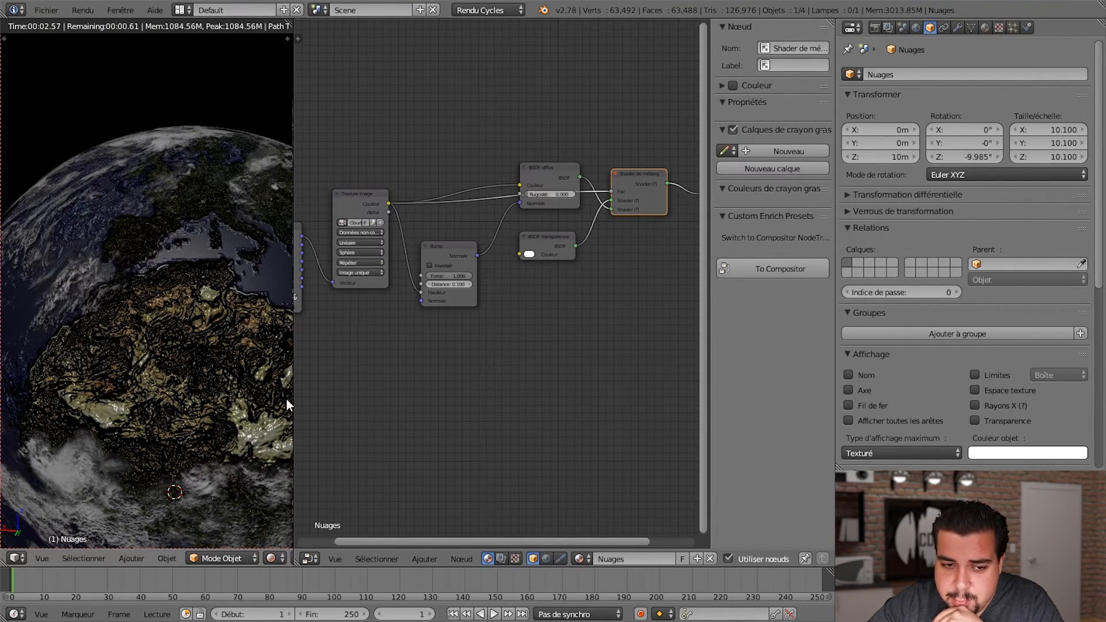
scroll(192, 331, down, 1)
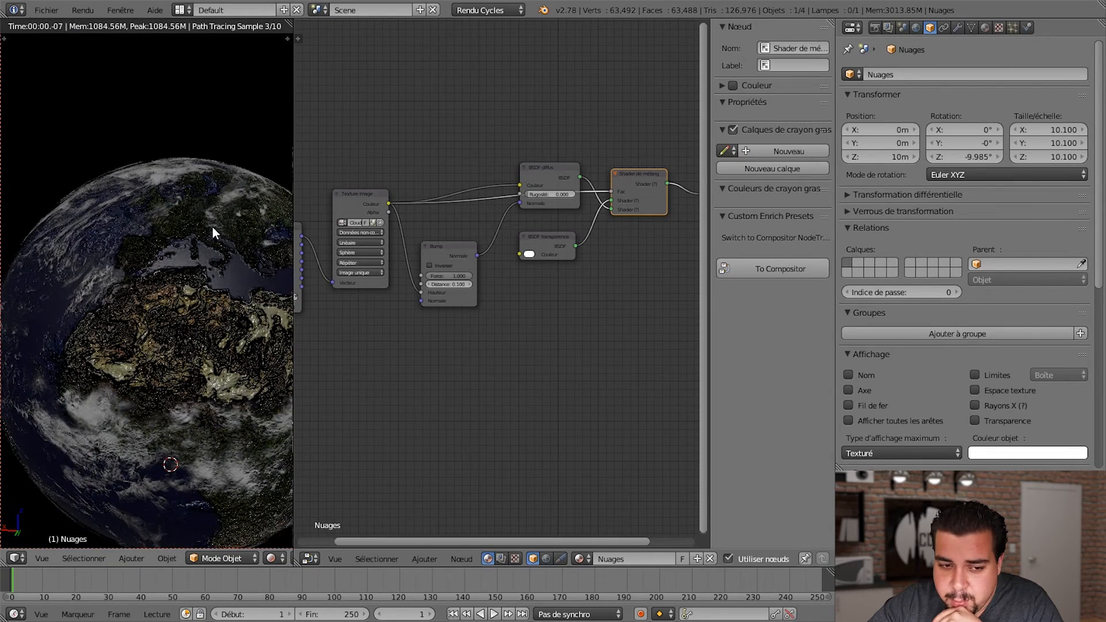
scroll(234, 328, down, 1)
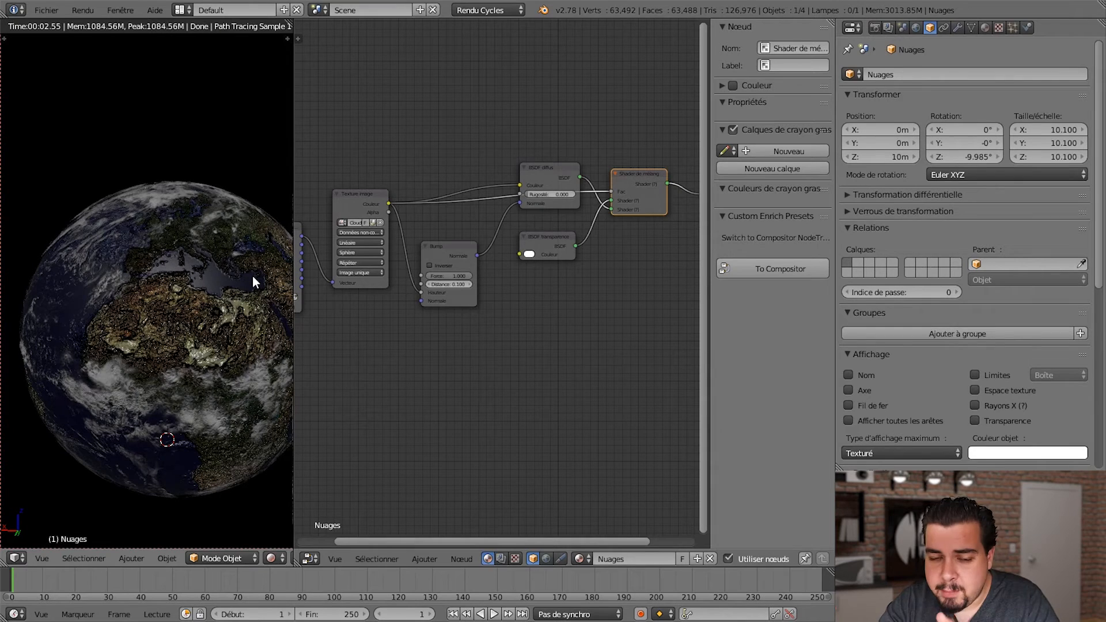
middle_drag(494, 388, 542, 399)
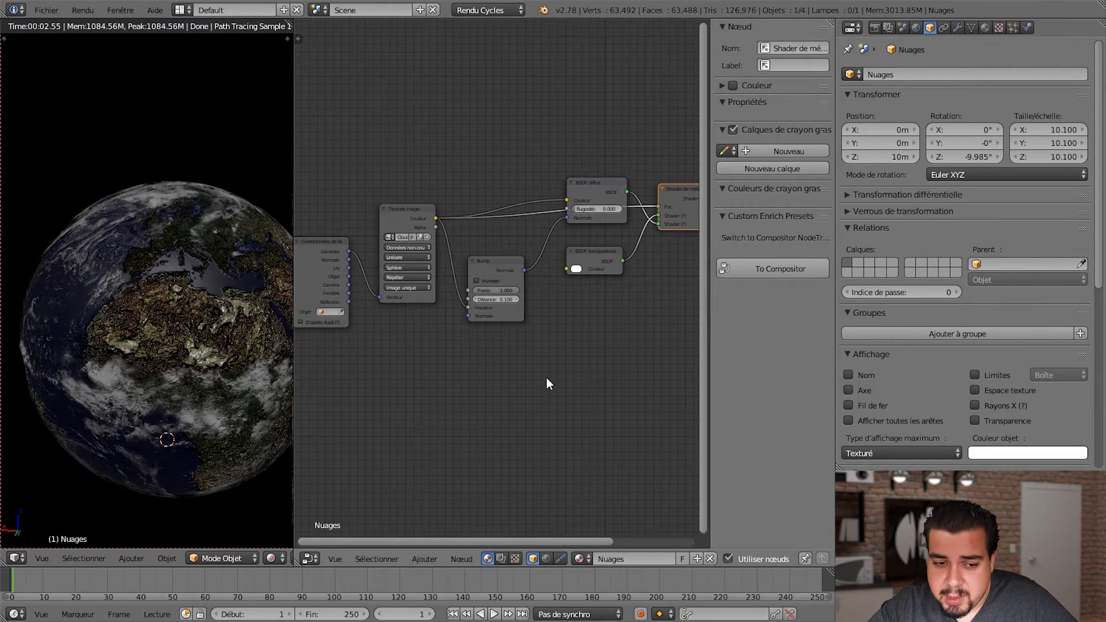
middle_drag(548, 384, 479, 376)
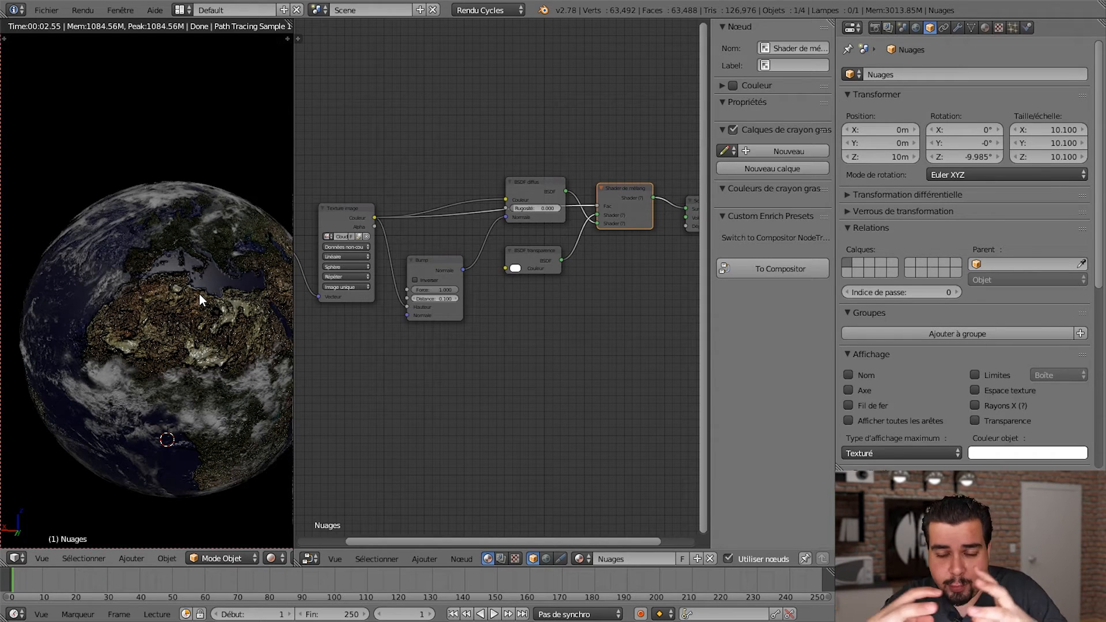
Step: Hide the node editor's properties sidebar, widen the 3D view and centre the Earth in it
key(n)
middle_drag(554, 404, 602, 406)
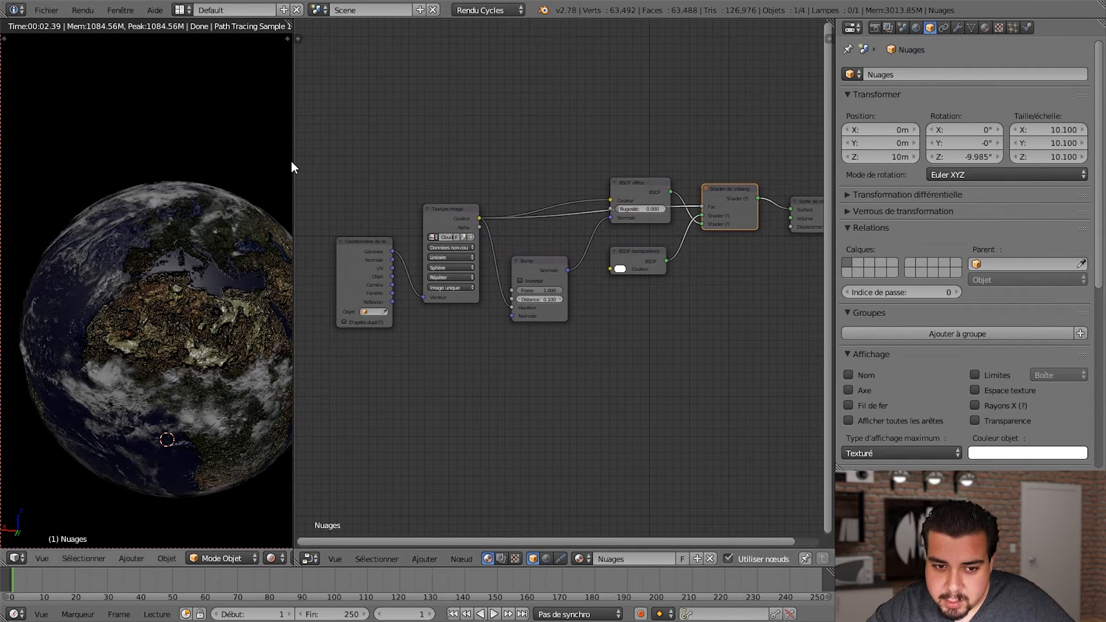
drag(293, 167, 336, 164)
shift+middle_drag(248, 190, 238, 188)
shift+middle_drag(248, 245, 202, 237)
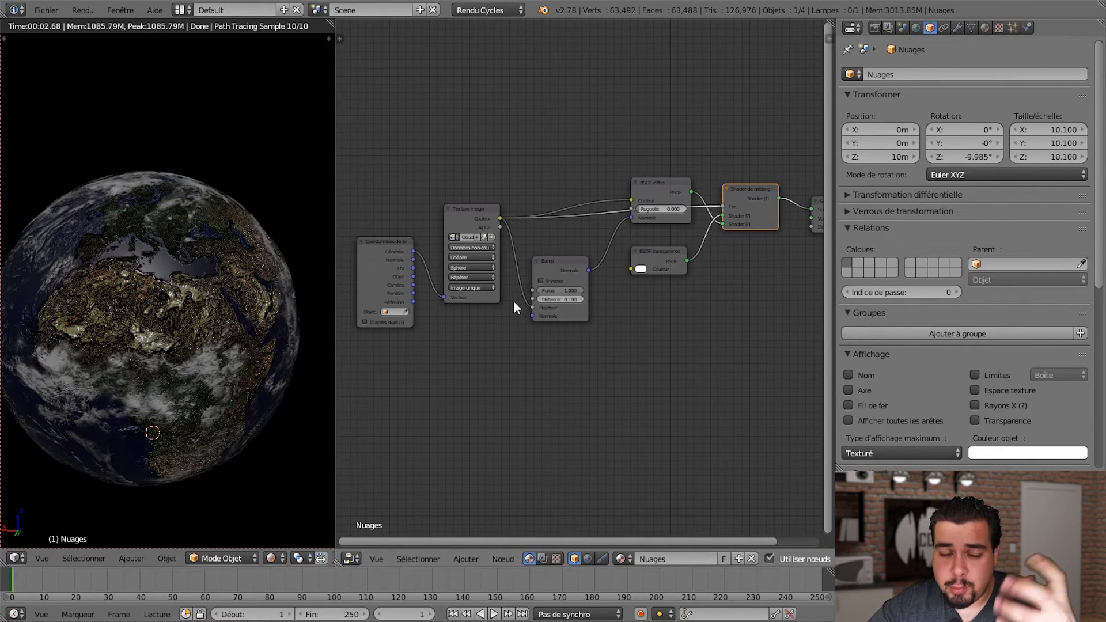
shift+middle_drag(277, 309, 293, 304)
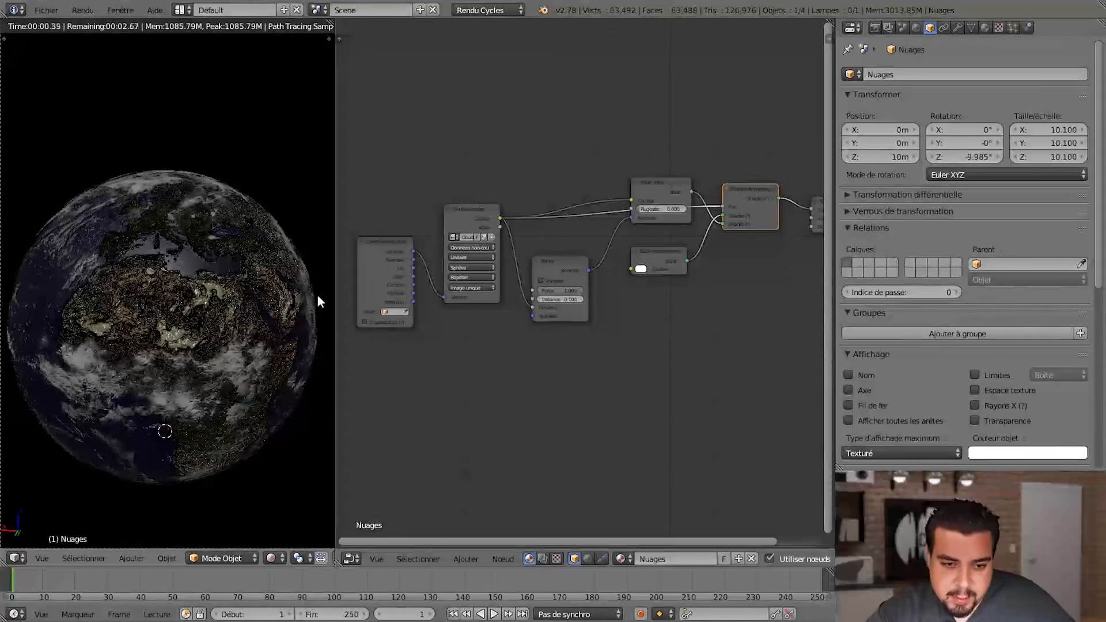
Step: Leave the rendered preview, duplicate the Nuages sphere in place and scale the copy by 1.01
key(shift+z)
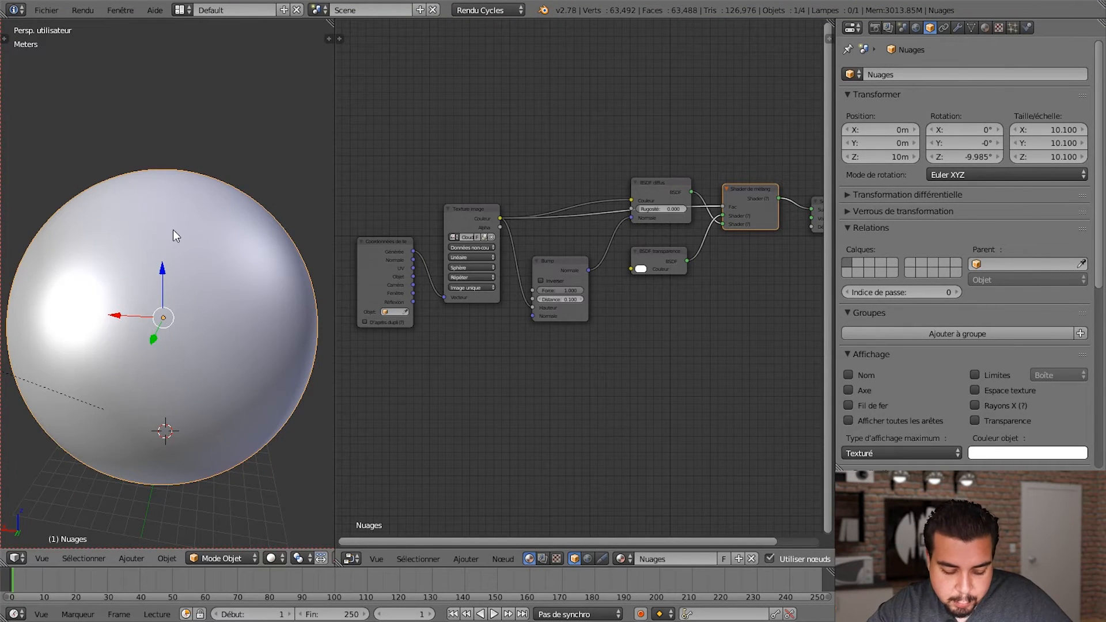
key(shift+d)
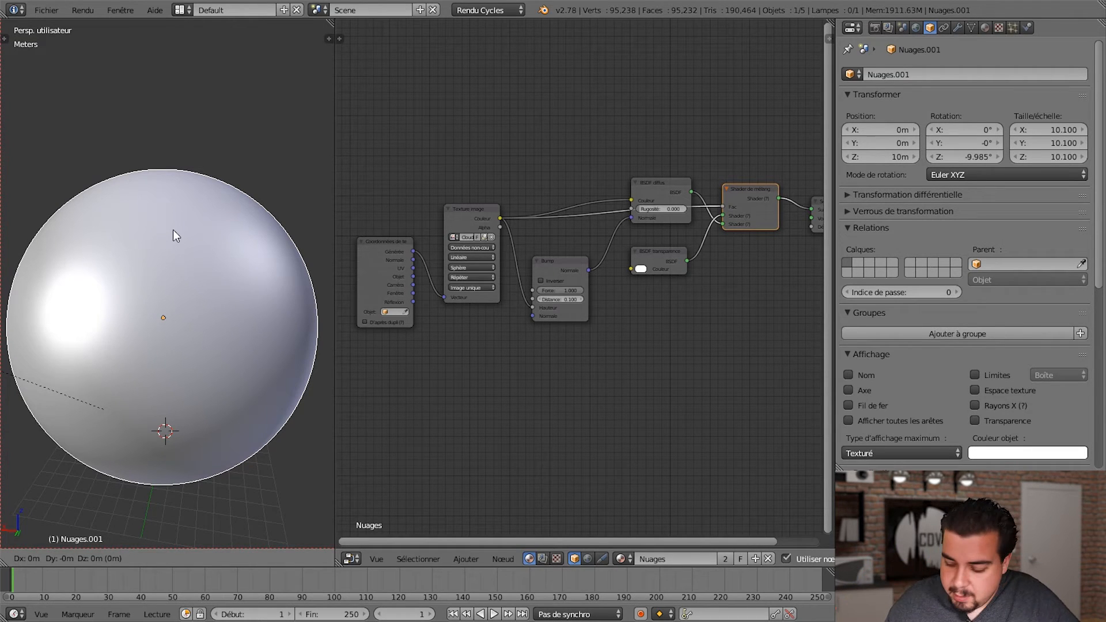
key(s)
text(1.01)
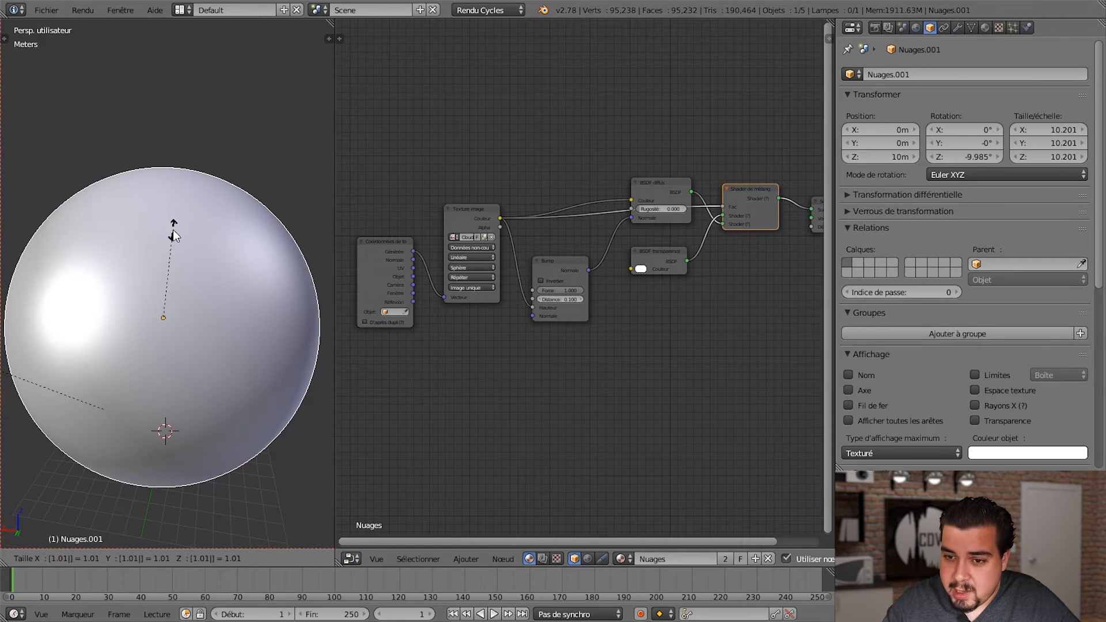
key(Return)
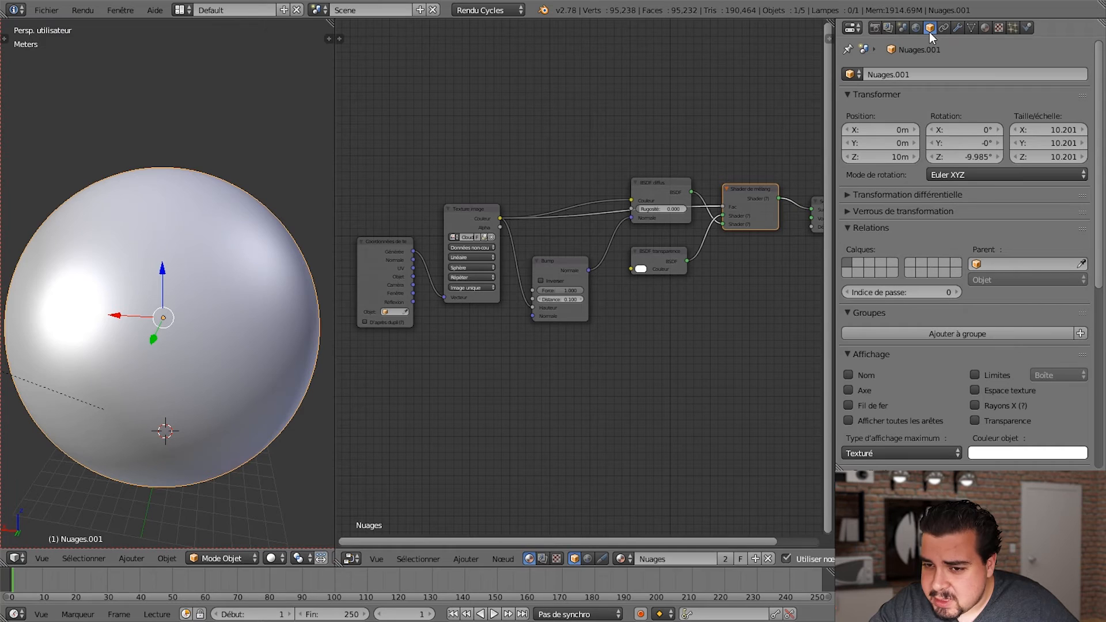
Step: Rename the duplicated sphere object to Atmosphere
click(922, 74)
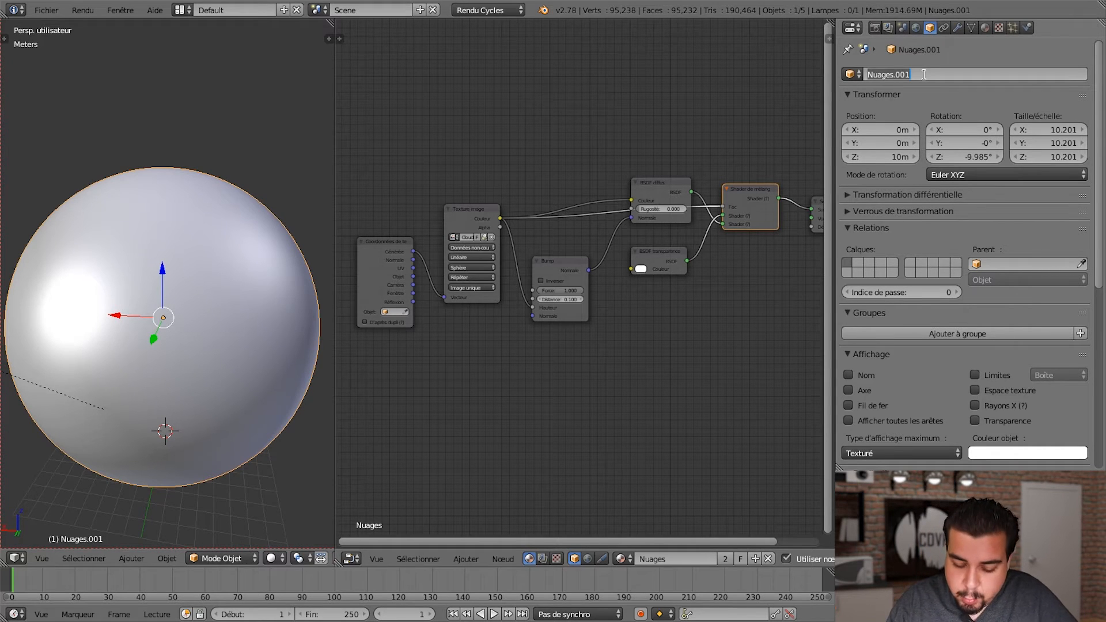
text(Atmosphere)
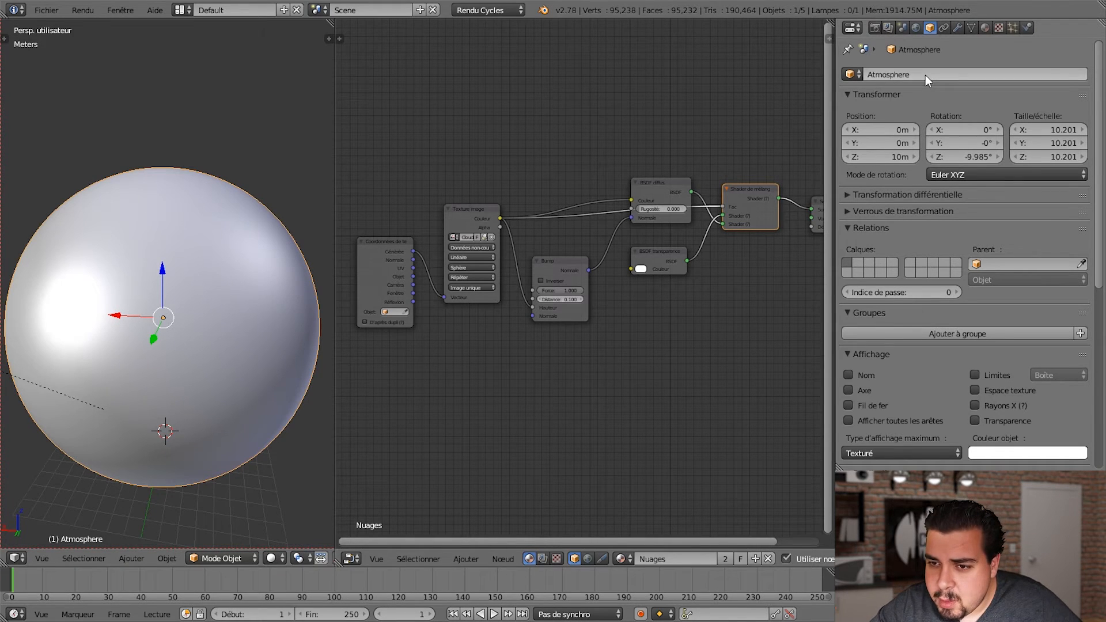
key(Return)
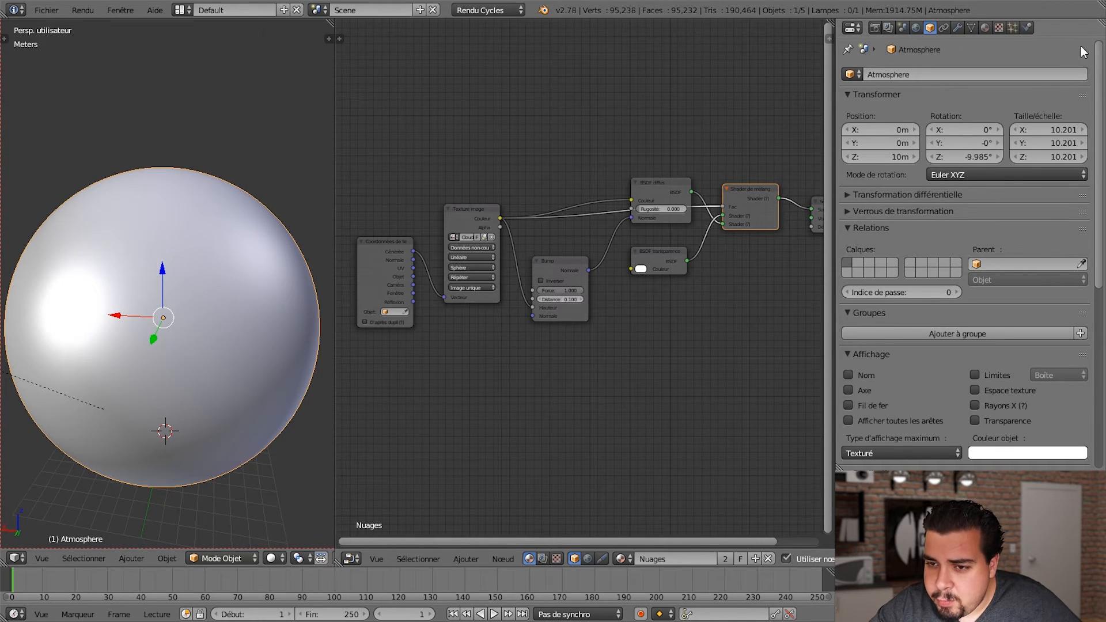
Step: Give the Atmosphere sphere its own copy of the Nuages material and name that copy Atmosphere
click(985, 27)
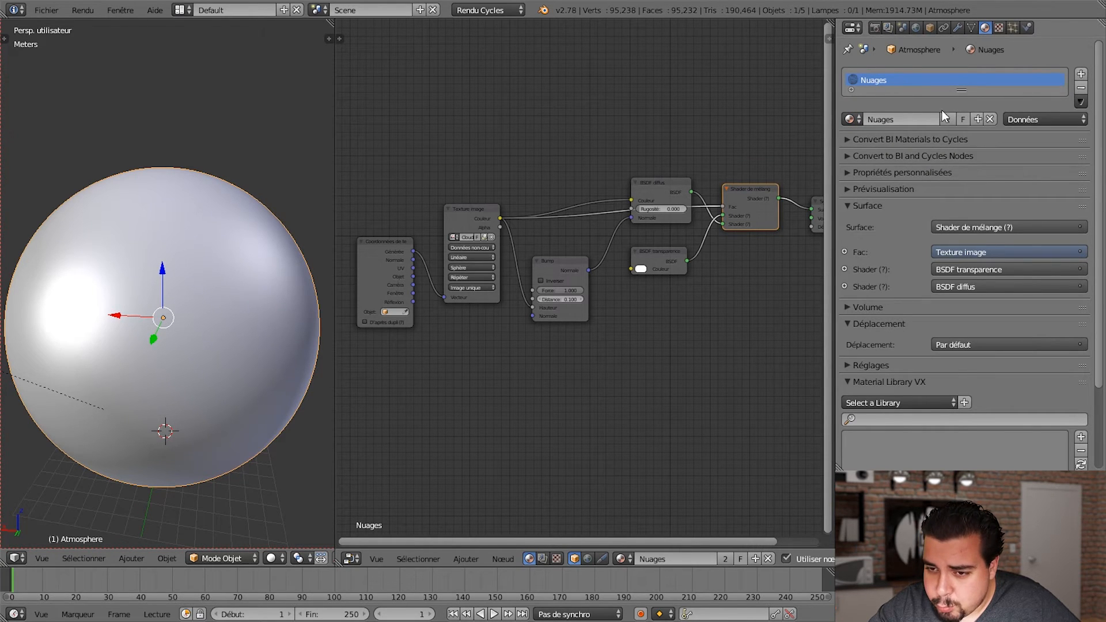
click(978, 118)
click(906, 121)
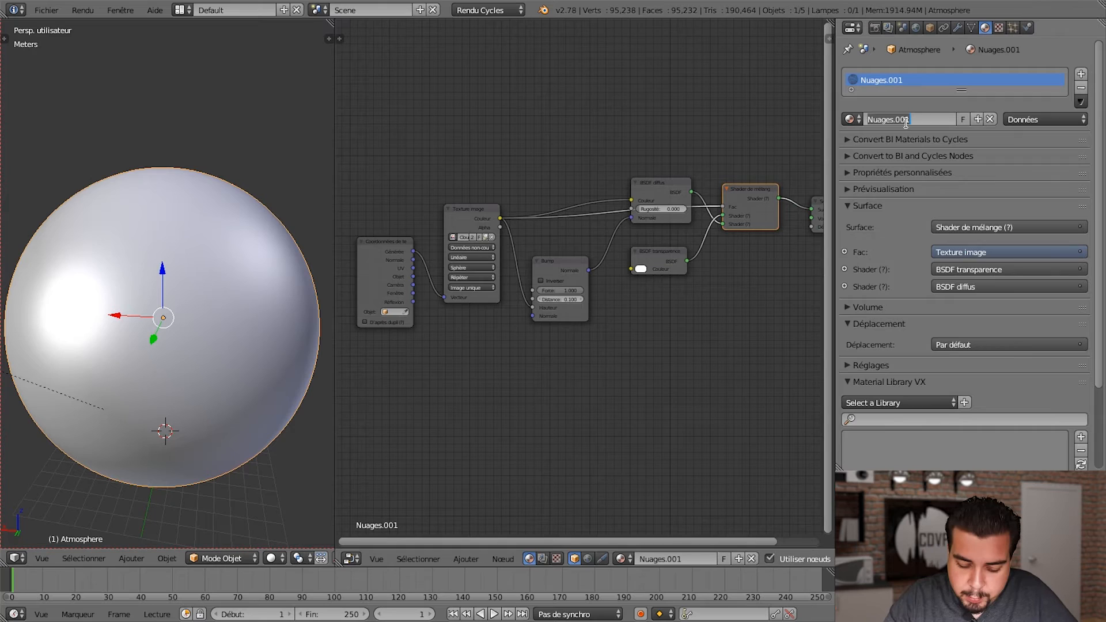
text(Atmospher)
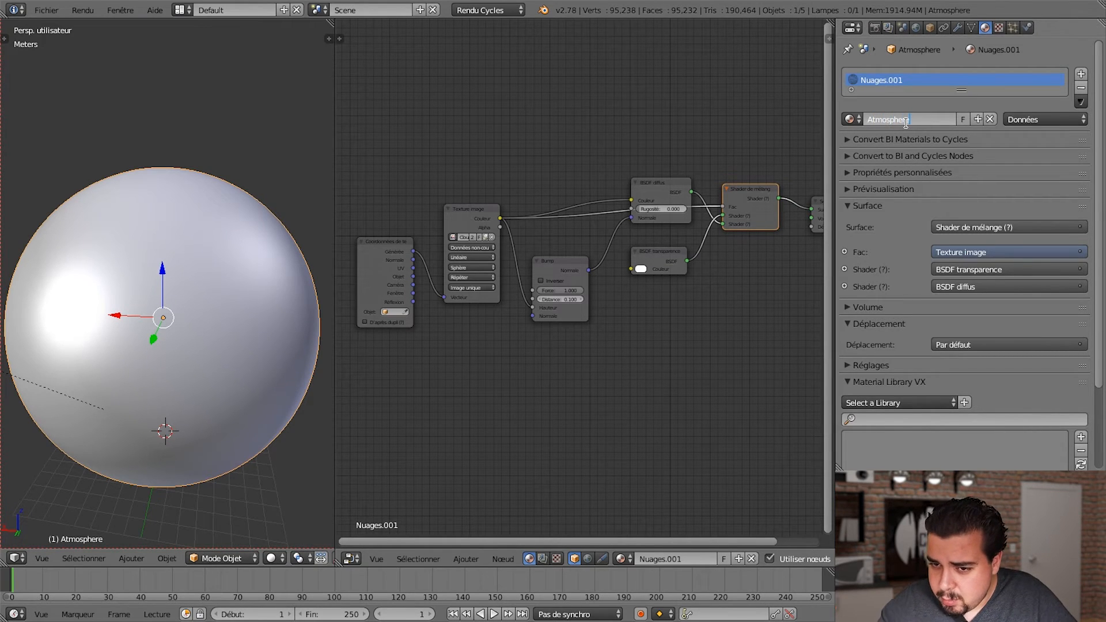
key(Return)
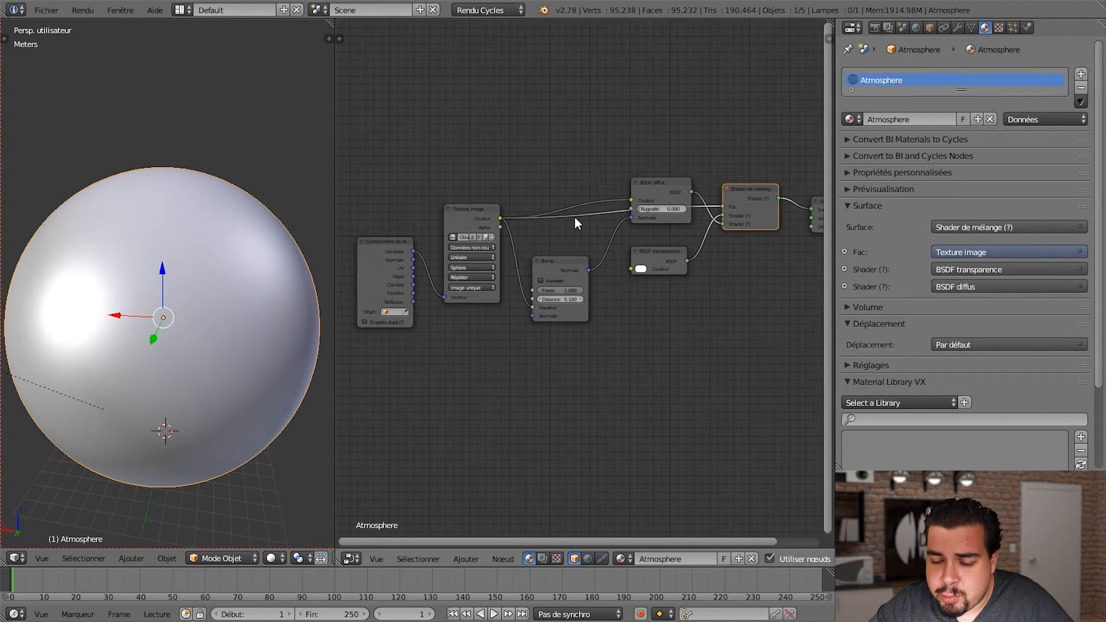
Step: Delete the Bump, Texture image and texture coordinate nodes from the Atmosphere material, keeping only its shader nodes
middle_drag(714, 374, 645, 364)
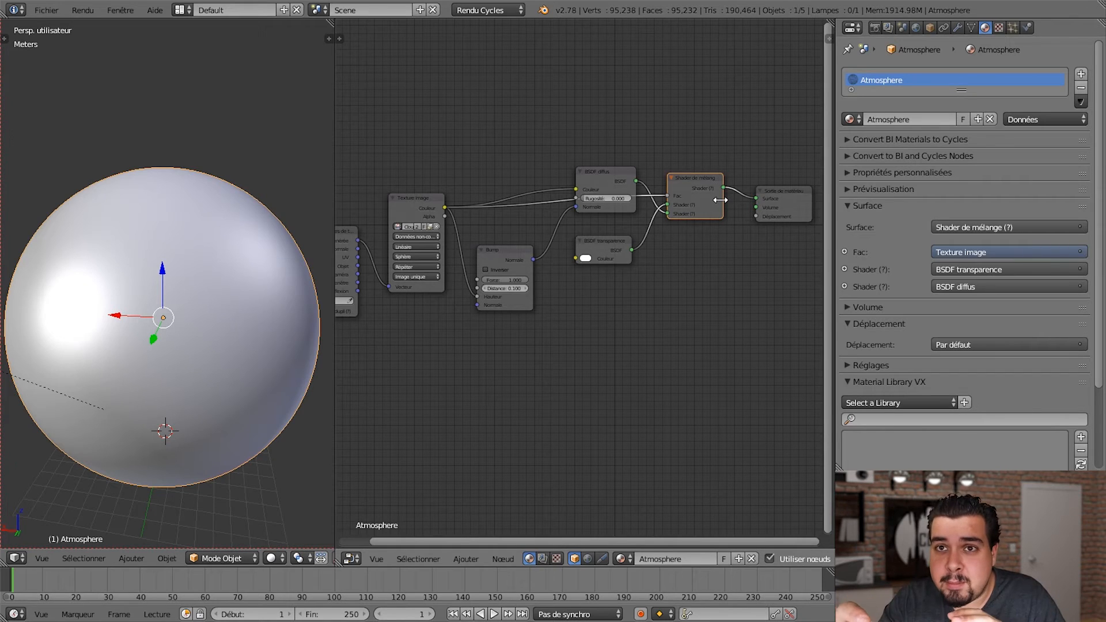
click(502, 252)
key(x)
click(410, 200)
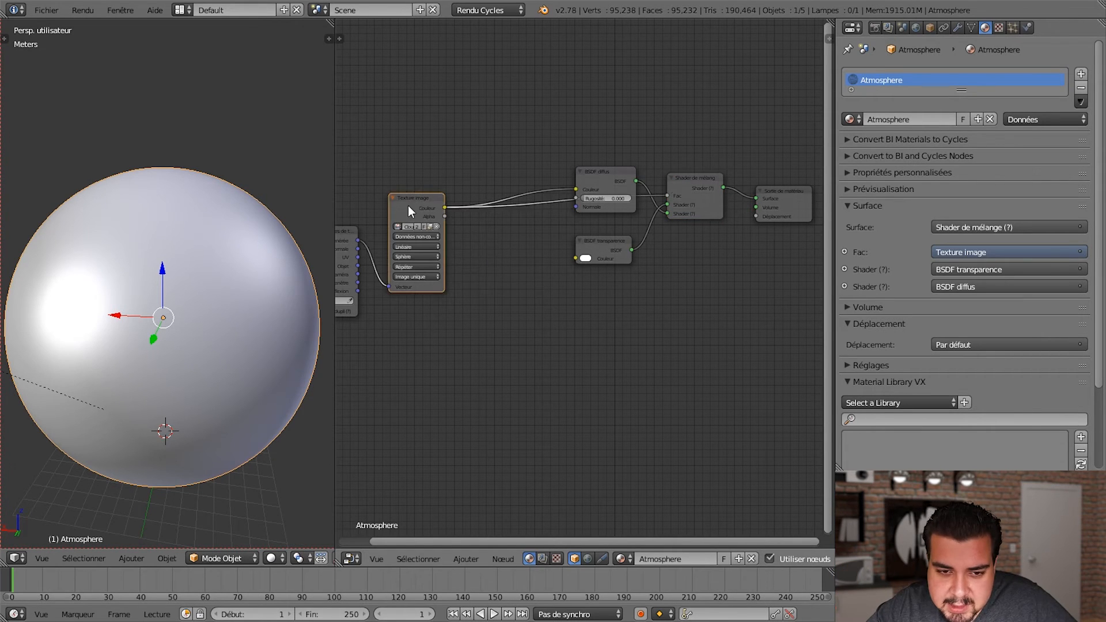
key(x)
middle_drag(693, 343, 599, 371)
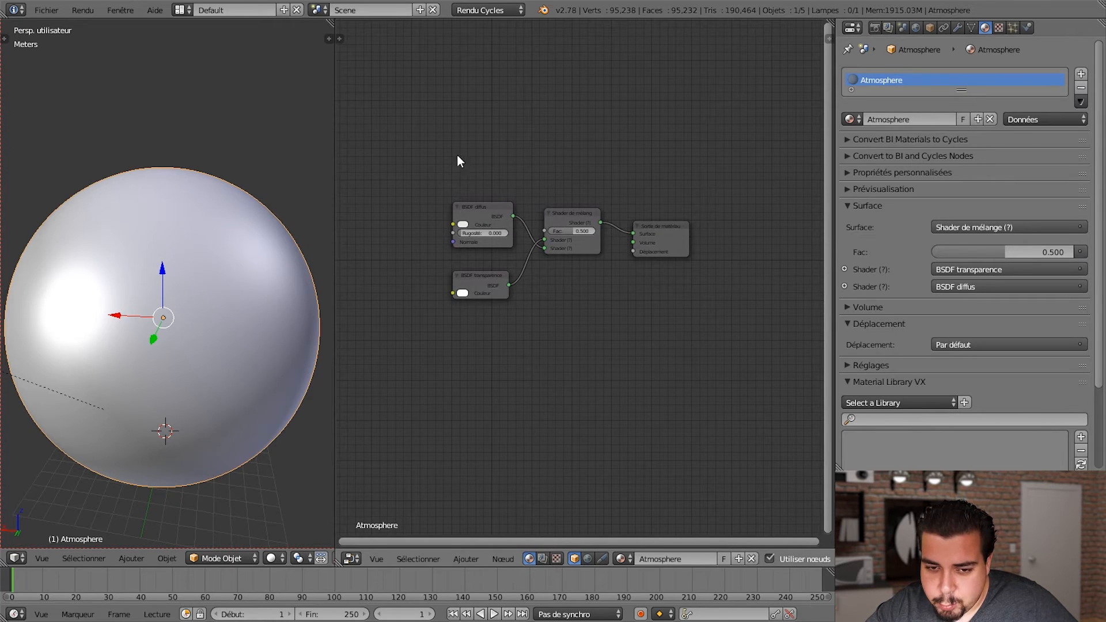
scroll(487, 259, up, 2)
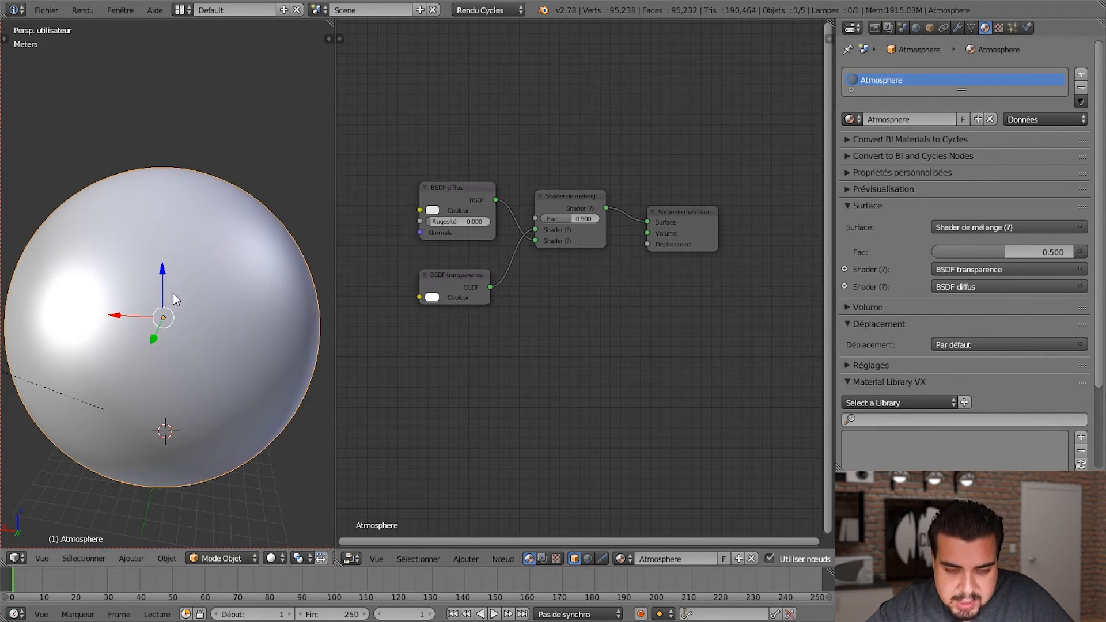
Step: Turn on the rendered preview and change the Atmosphere material's BSDF diffus colour to a violet-tinged blue
key(shift+z)
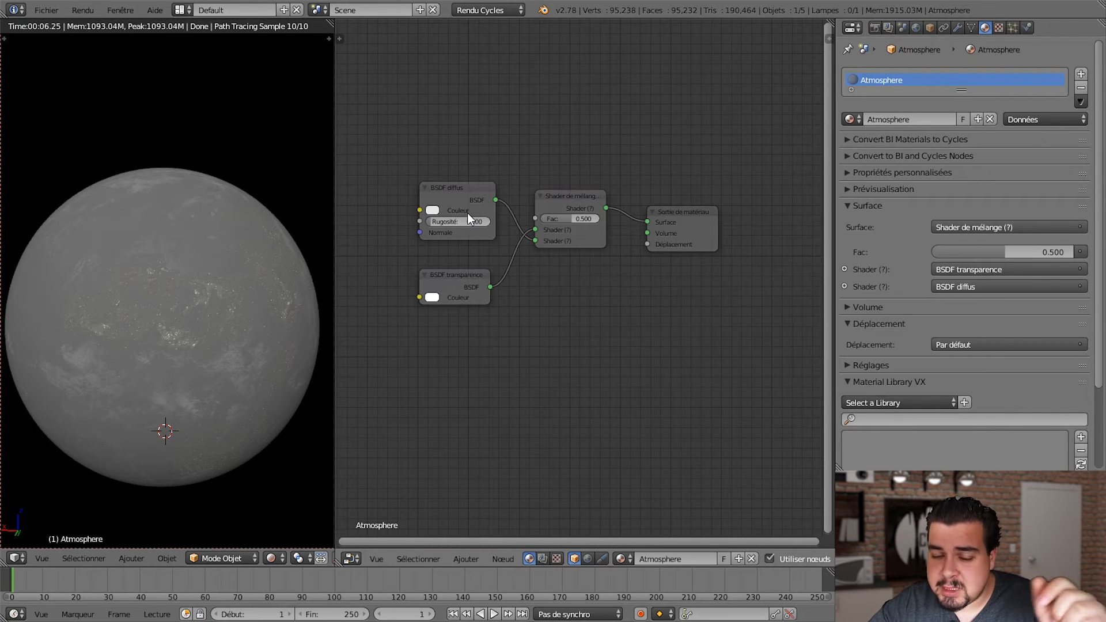
click(433, 211)
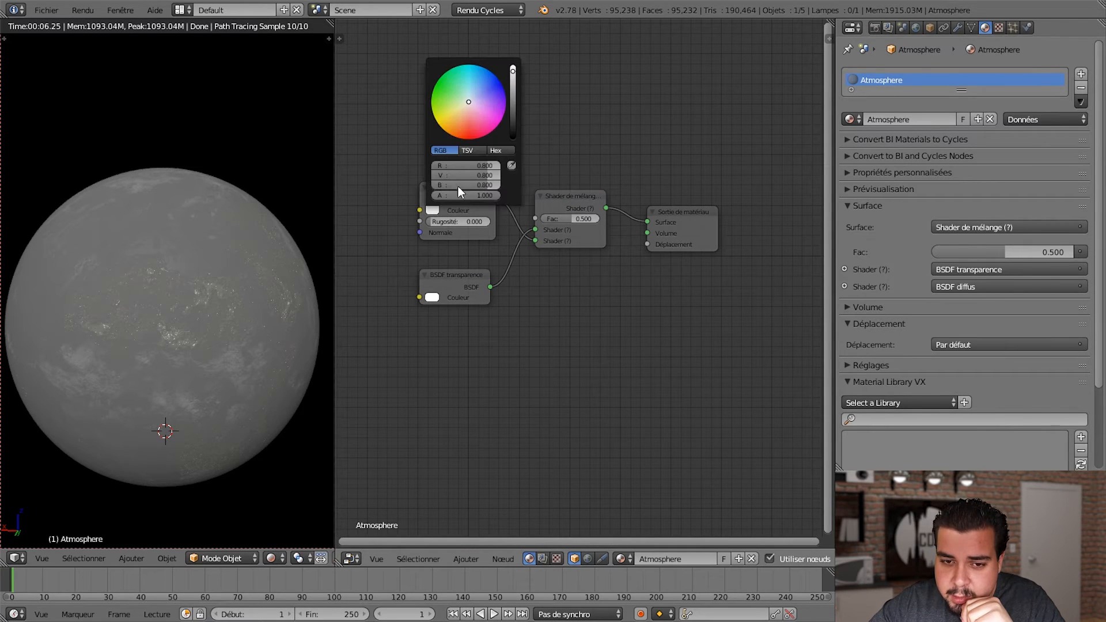
drag(469, 102, 495, 93)
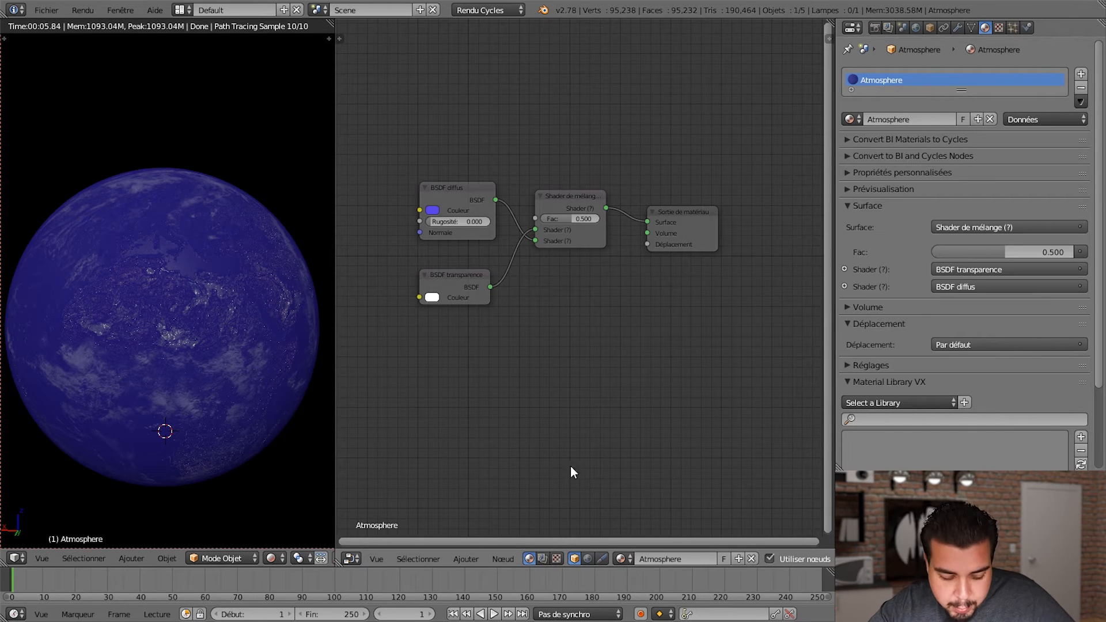
Step: Add a Calque de poids input node above the diffuse shader and link its Faire face output to the mix shader's Fac
middle_drag(559, 415, 559, 448)
key(shift+a)
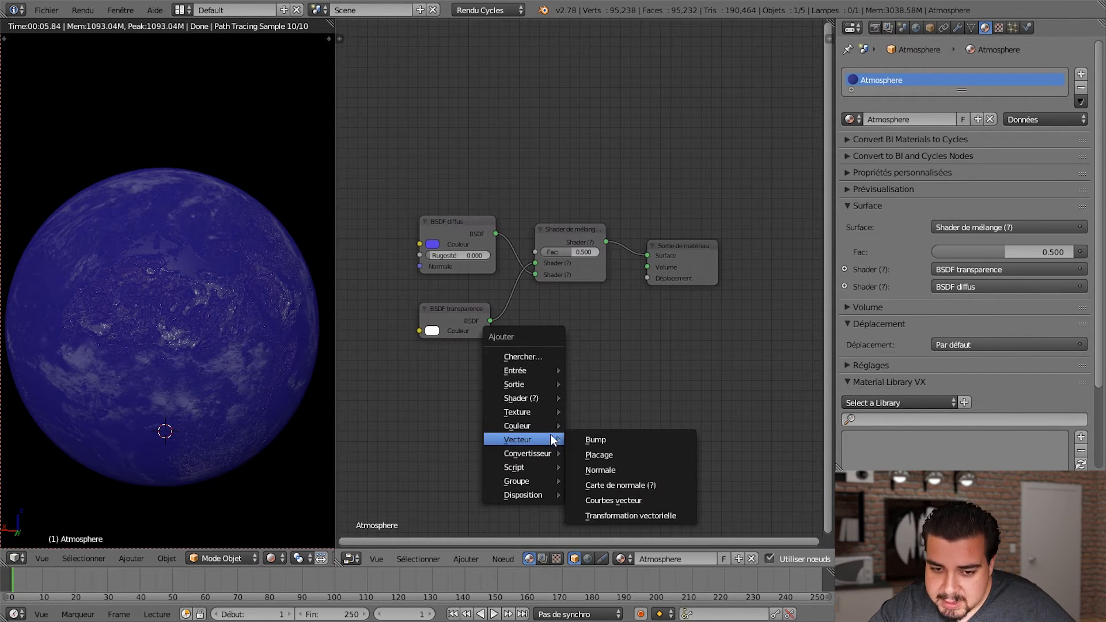
mouse_move(527, 372)
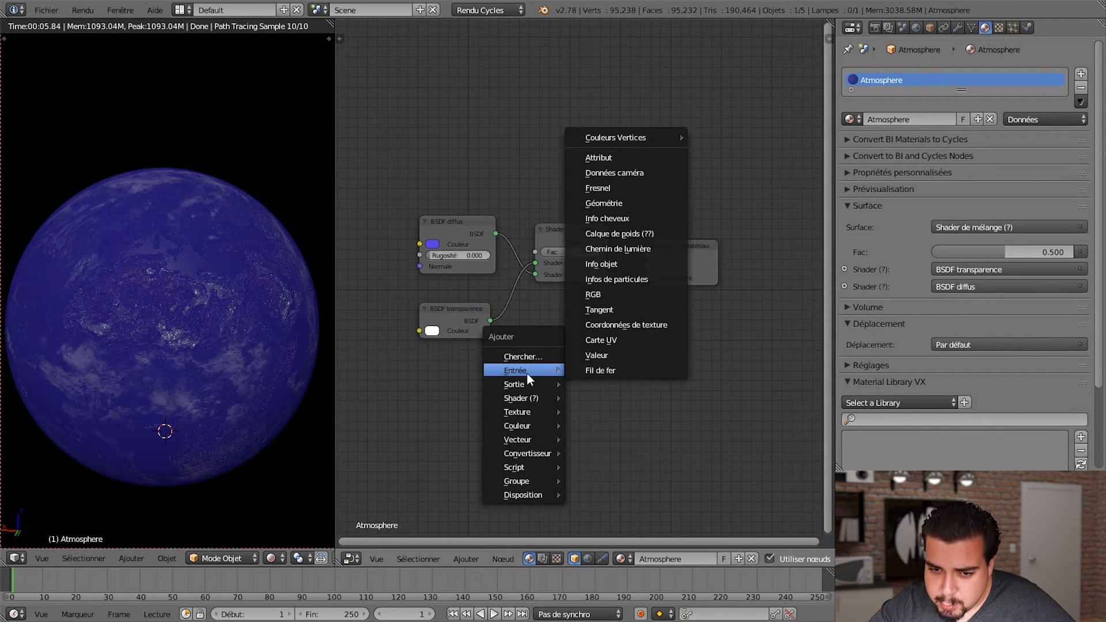
click(665, 223)
click(412, 136)
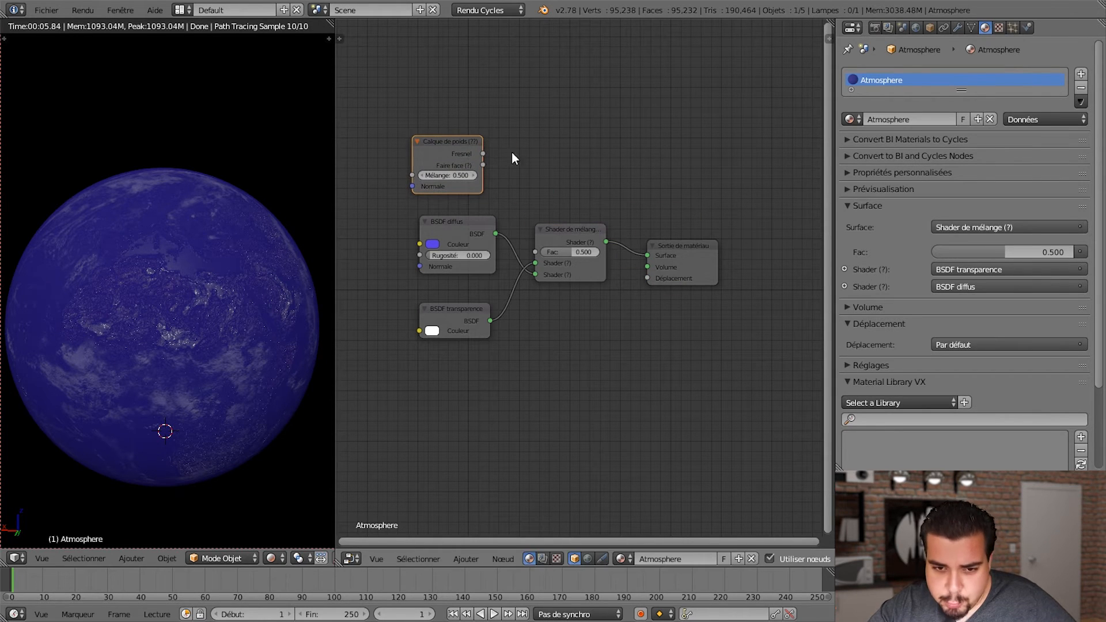
mouse_move(560, 186)
ctrl+middle_down()
mouse_move(526, 180)
mouse_move(531, 222)
mouse_move(507, 271)
mouse_move(555, 193)
ctrl+middle_up()
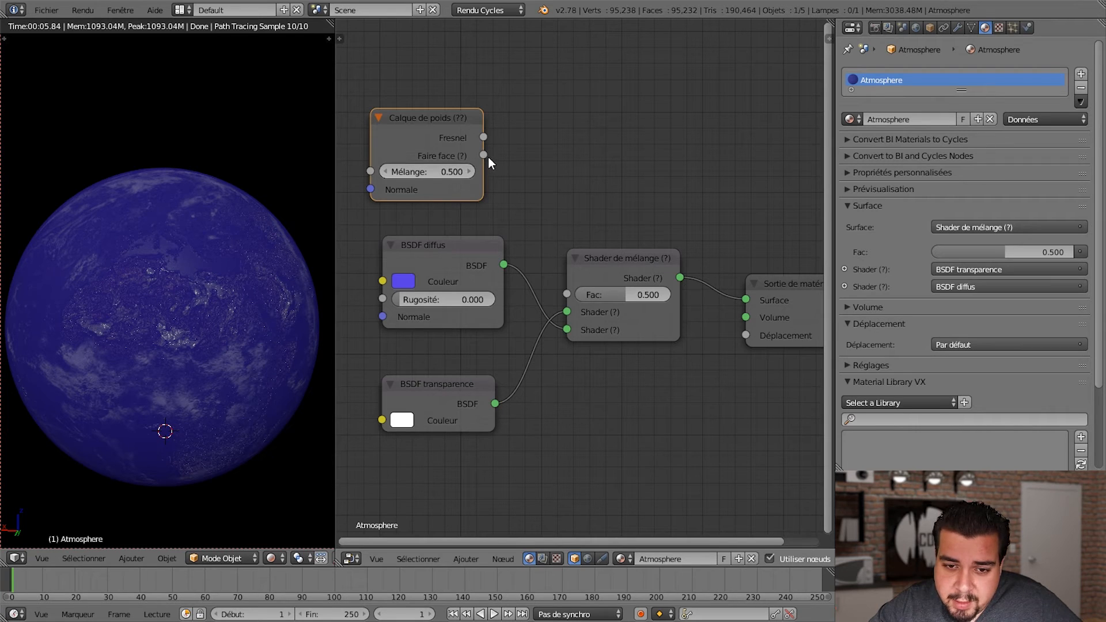
drag(483, 155, 573, 290)
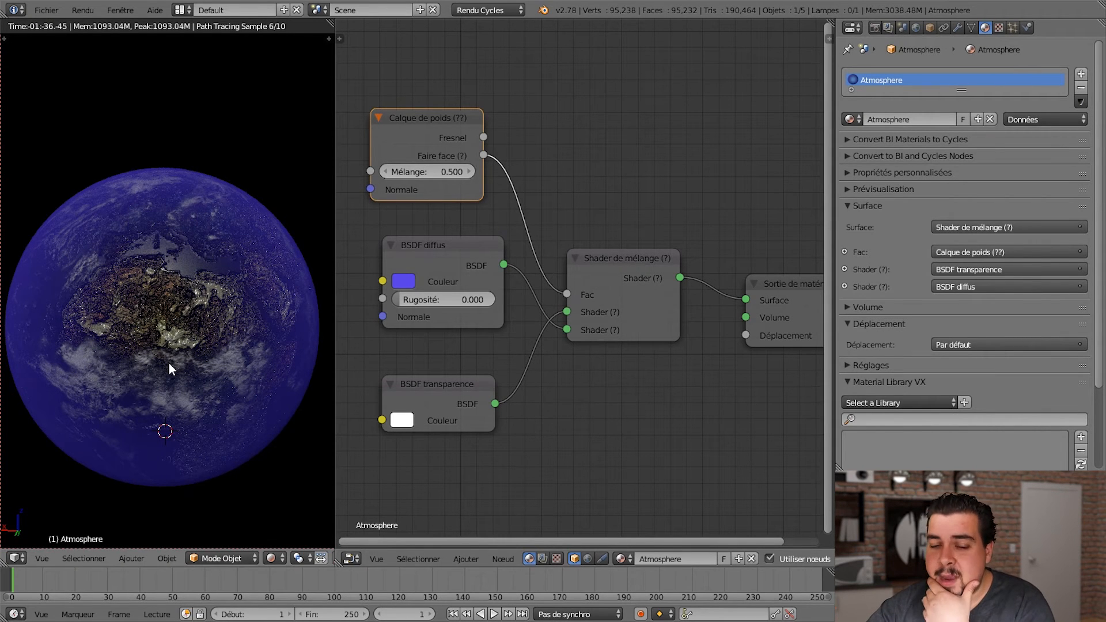
Step: Lower the Mélange value of the Calque de poids node to 0.1
middle_drag(426, 211, 475, 213)
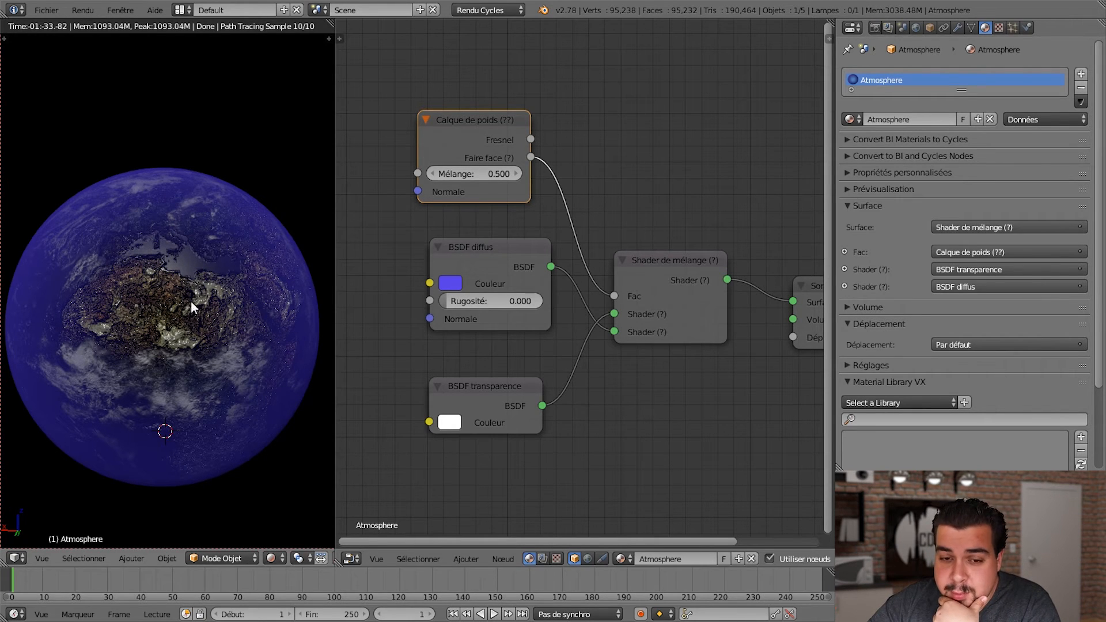
drag(486, 176, 400, 175)
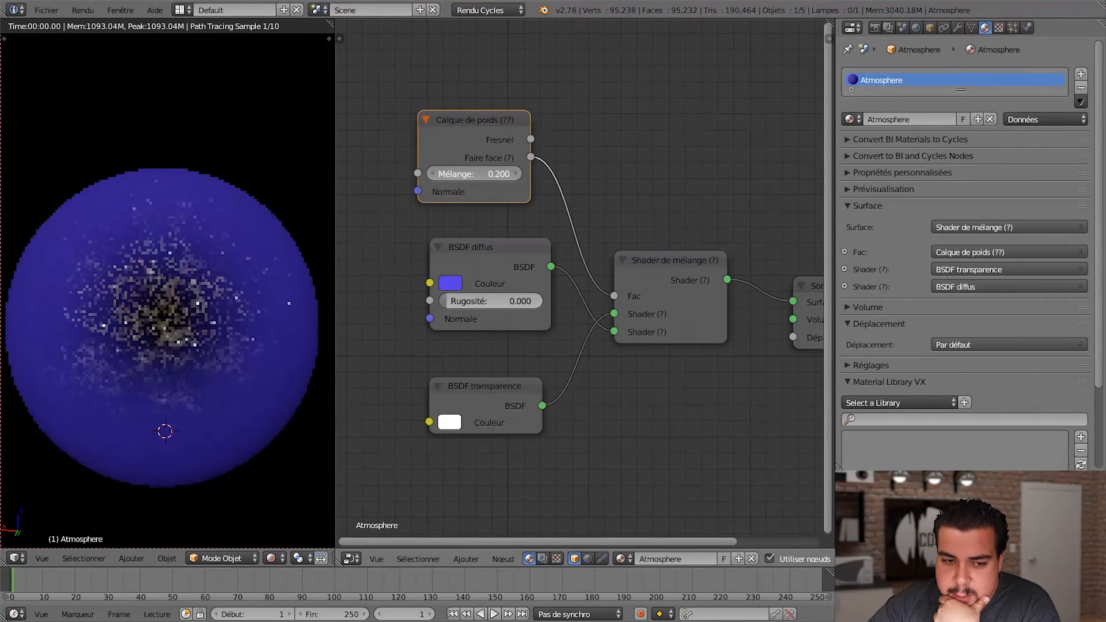
click(471, 177)
text(0.1)
key(Return)
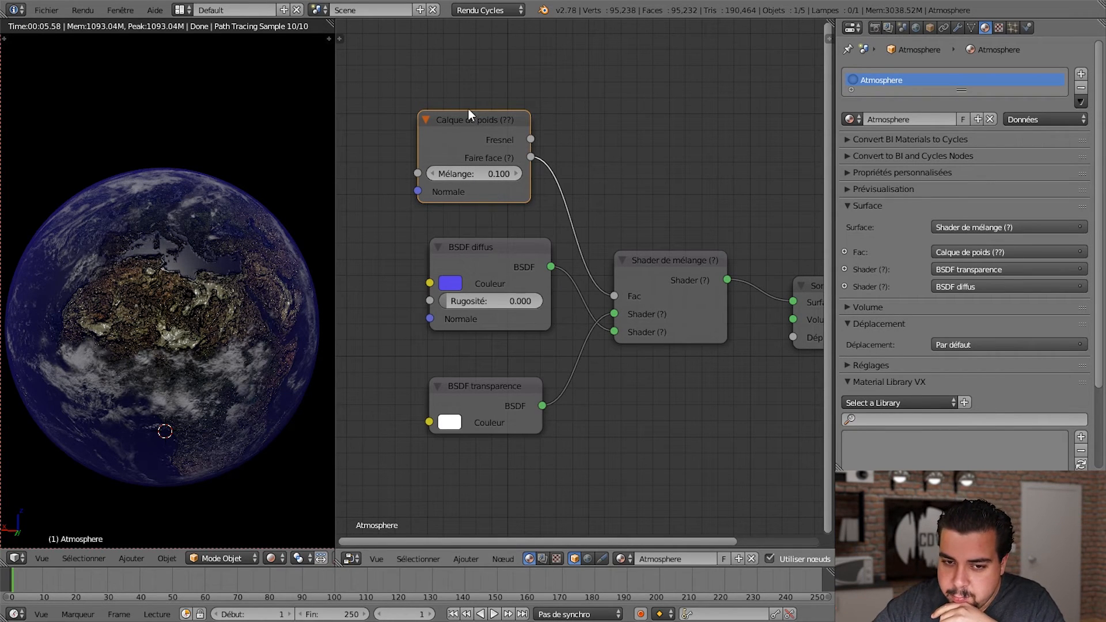
Step: Try a Mélange of 0.5 on the Calque de poids node for comparison, and restore it to 0.1
click(482, 175)
text(0.5)
key(Return)
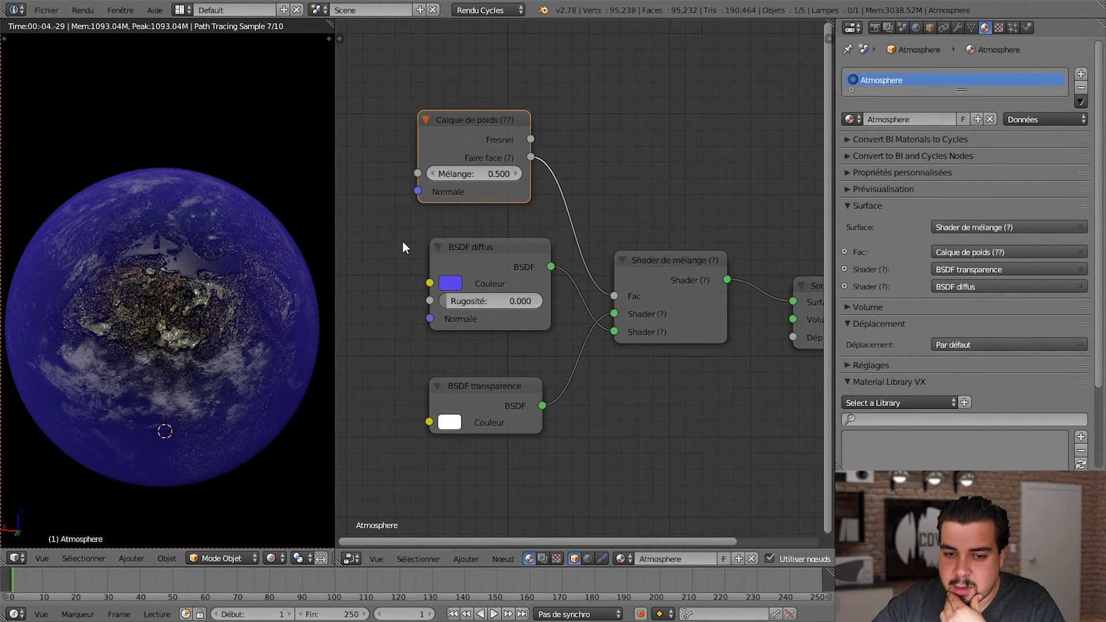
click(497, 179)
text(0.1)
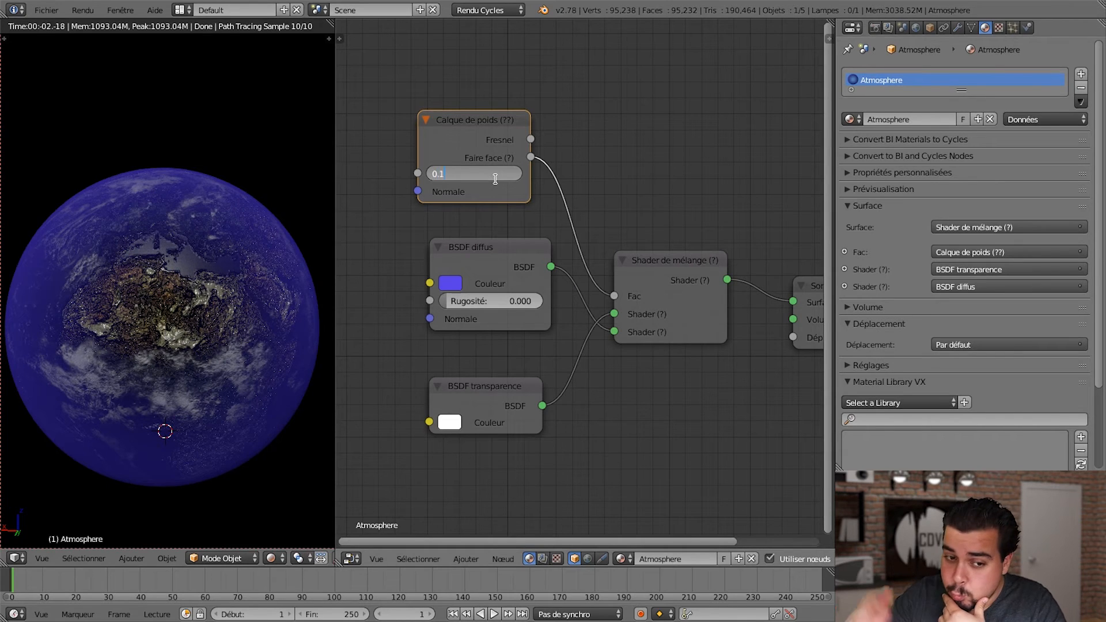
key(Return)
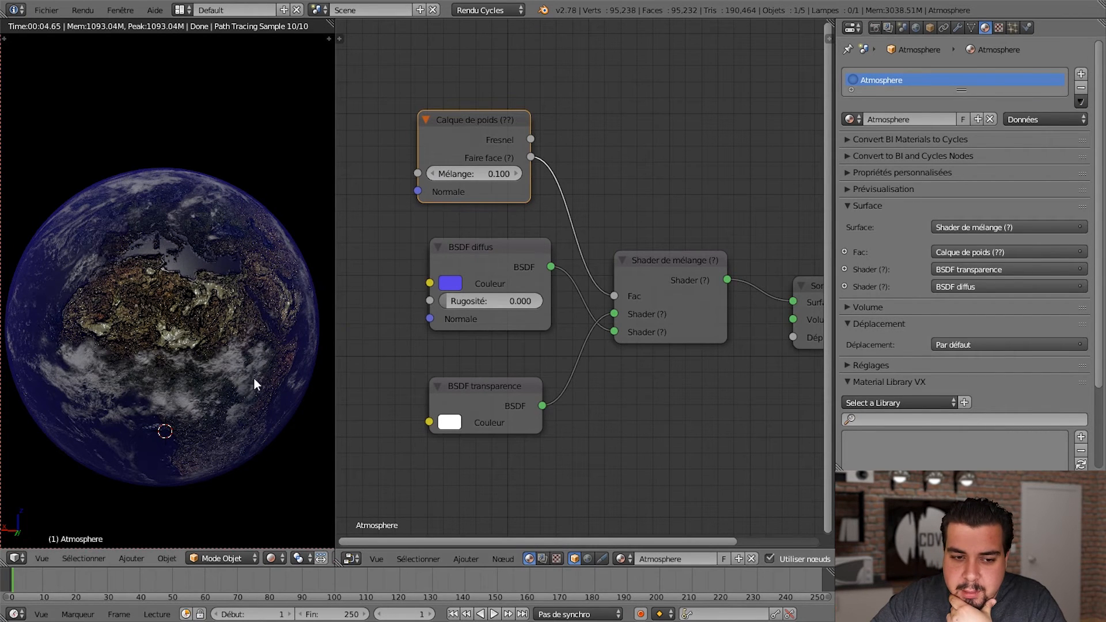
Step: Leave the rendered preview, set the Soleil lamp's emission Force to 10 and return to the camera view
scroll(233, 308, down, 5)
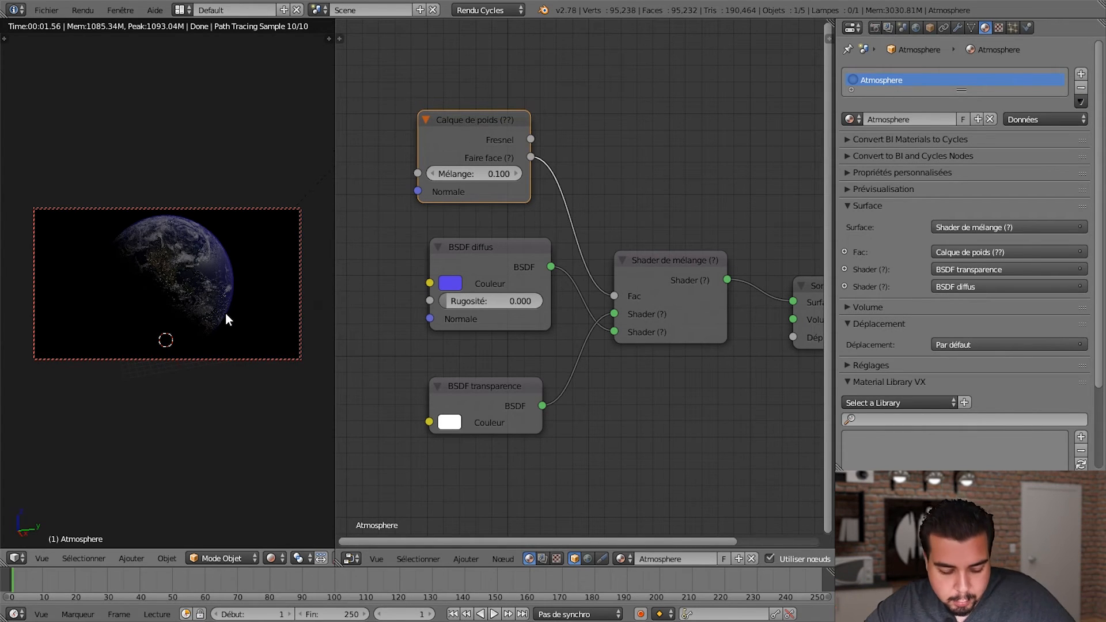
key(shift+z)
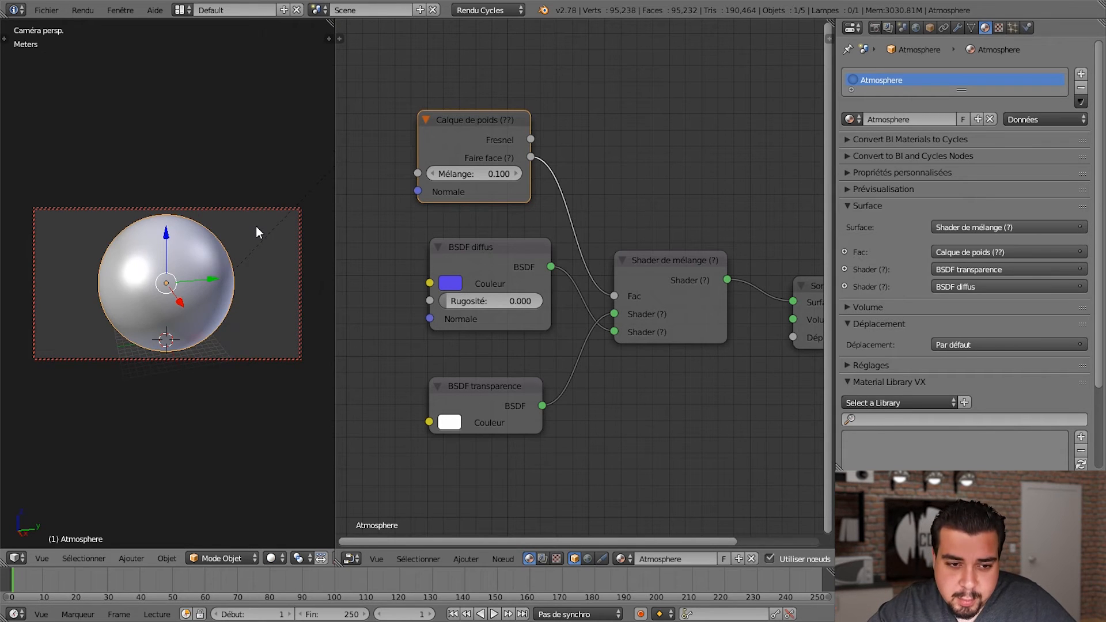
middle_drag(256, 225, 104, 218)
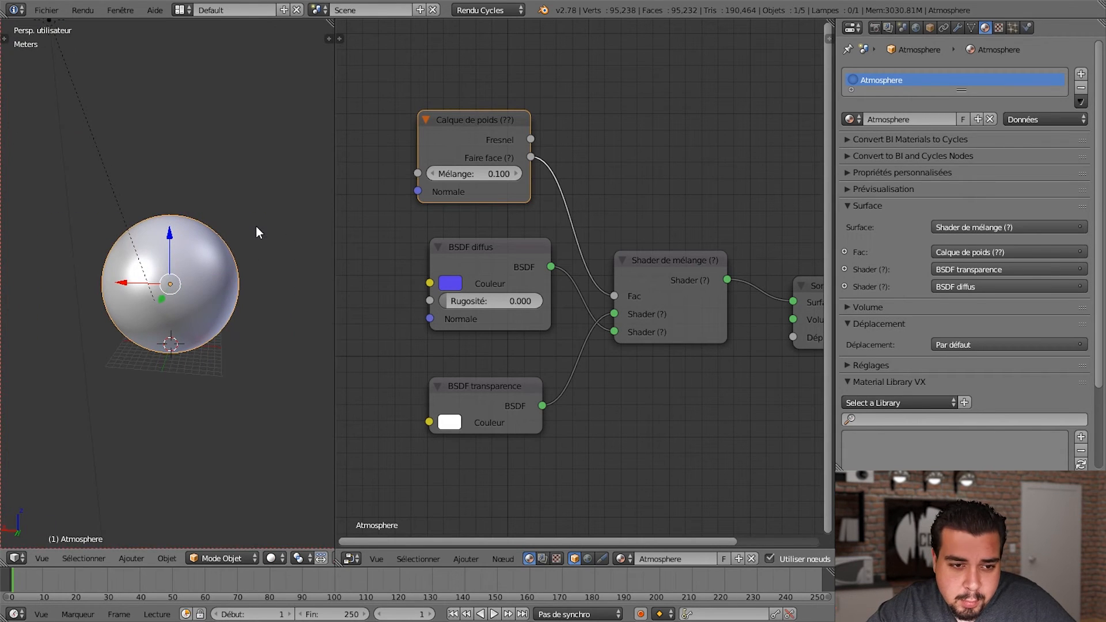
right_click(95, 135)
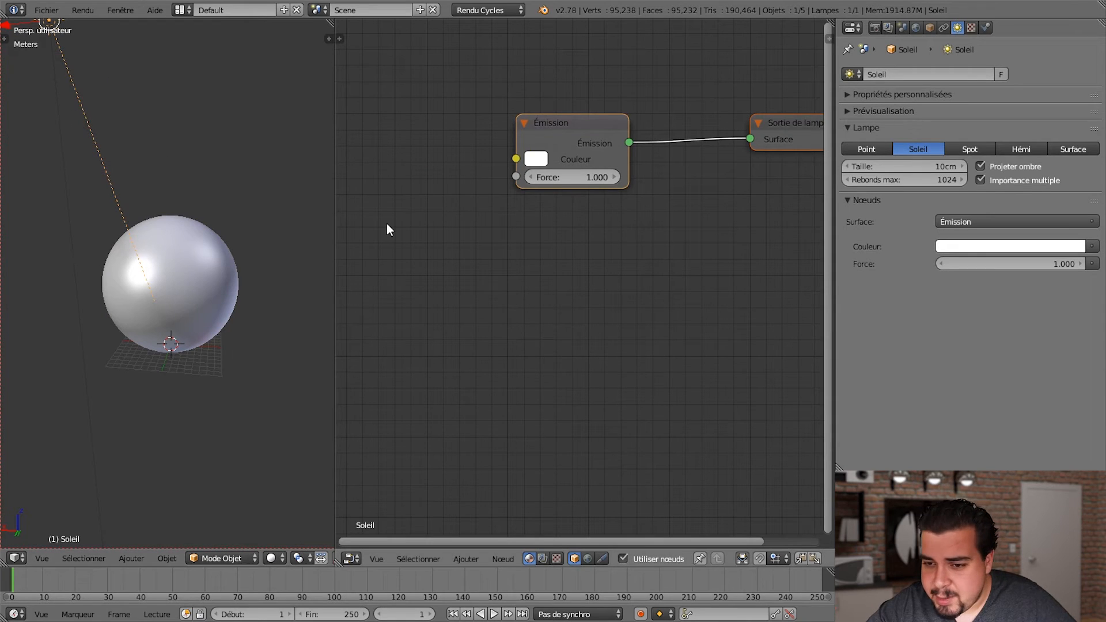
click(579, 176)
text(10)
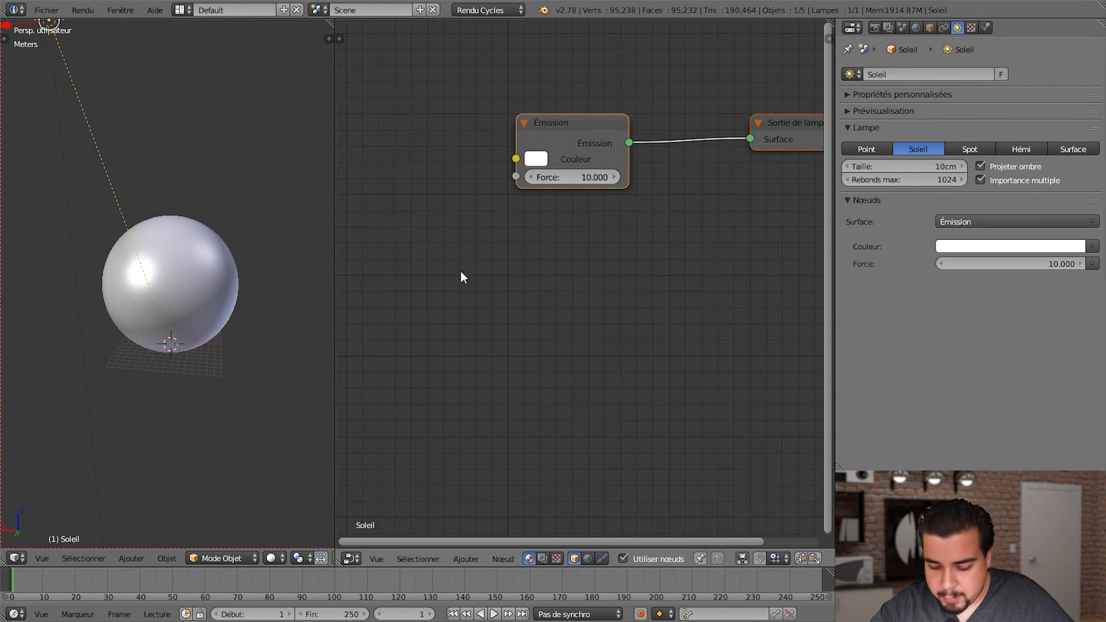
key(KP_0)
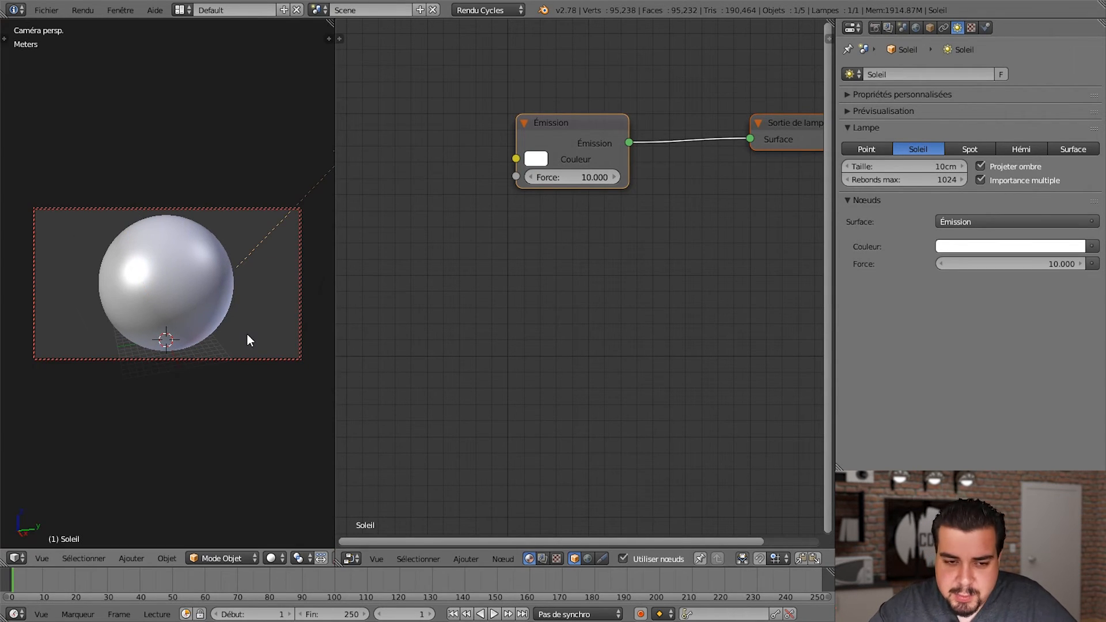
Step: Try a Force of 20 on the Soleil lamp's emission in the rendered preview, and restore it to 10
key(shift+z)
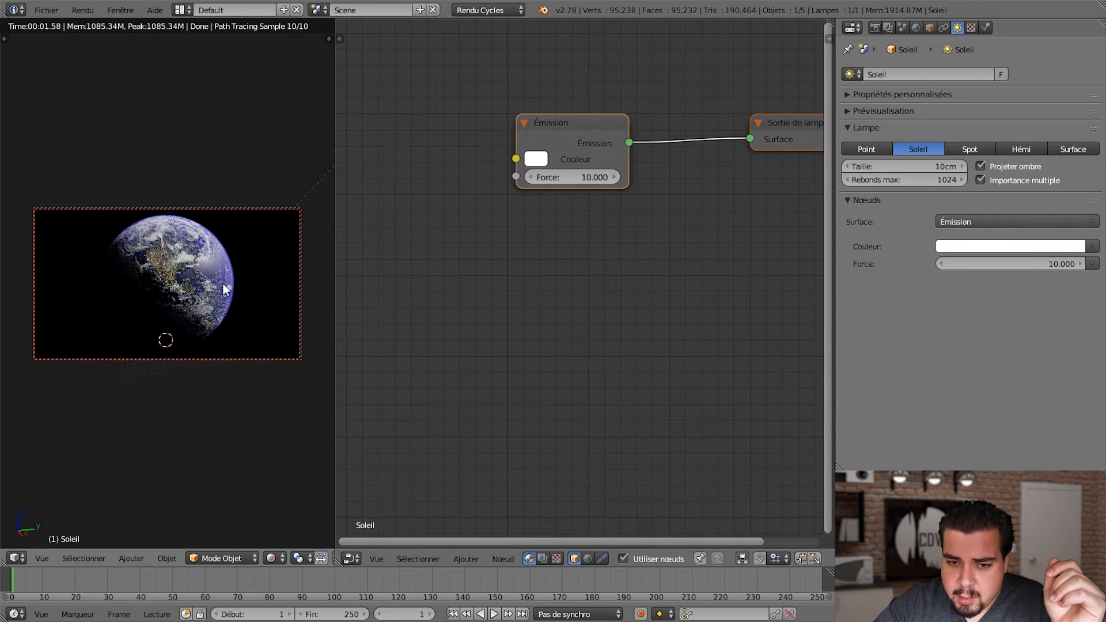
click(599, 177)
text(20)
key(Return)
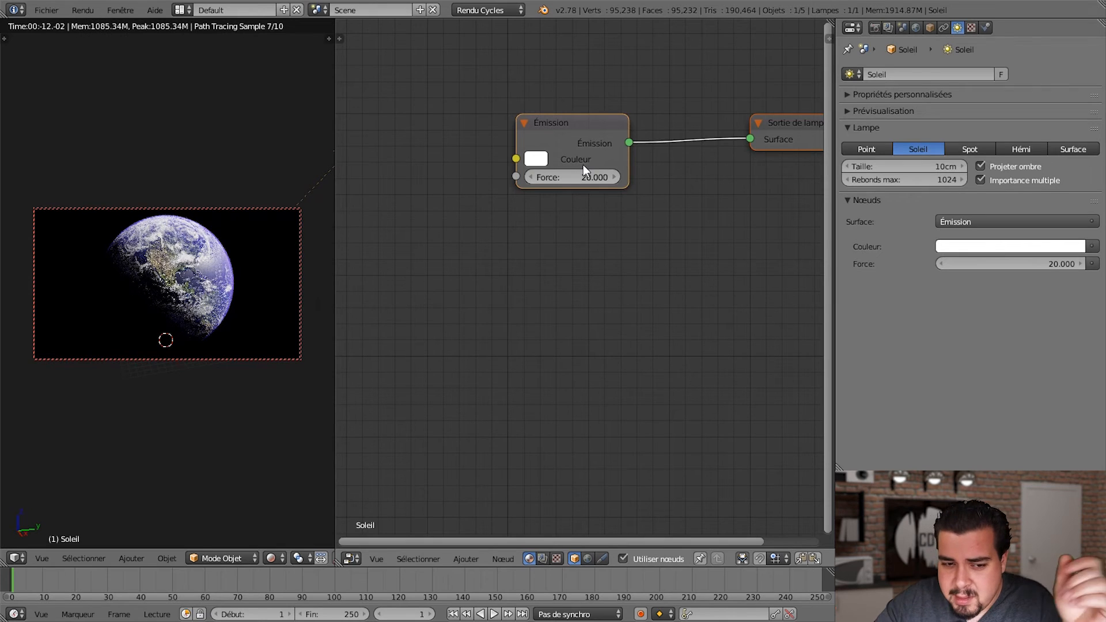
click(592, 176)
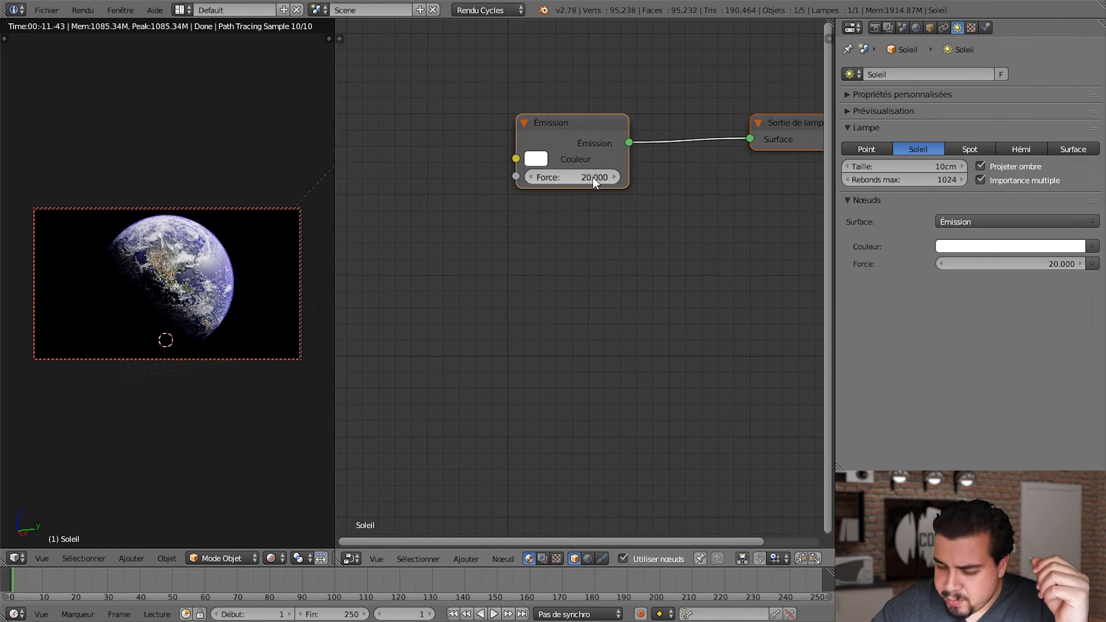
text(10)
key(Return)
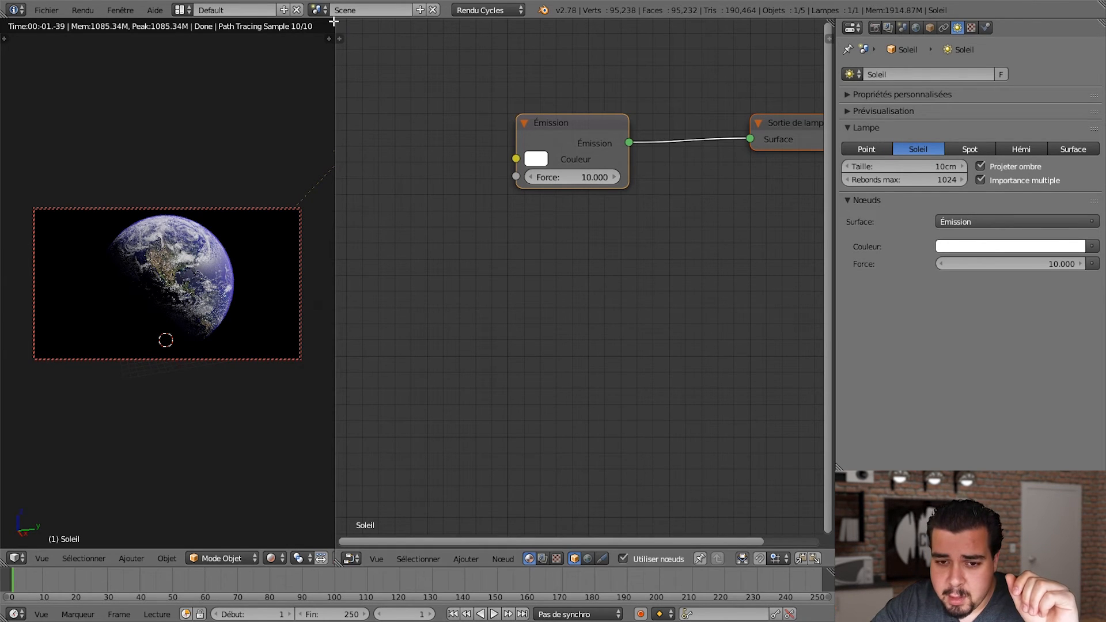
Step: Expand the 3D viewport over the node editor, and leave the rendered preview and the camera view
drag(334, 23, 484, 64)
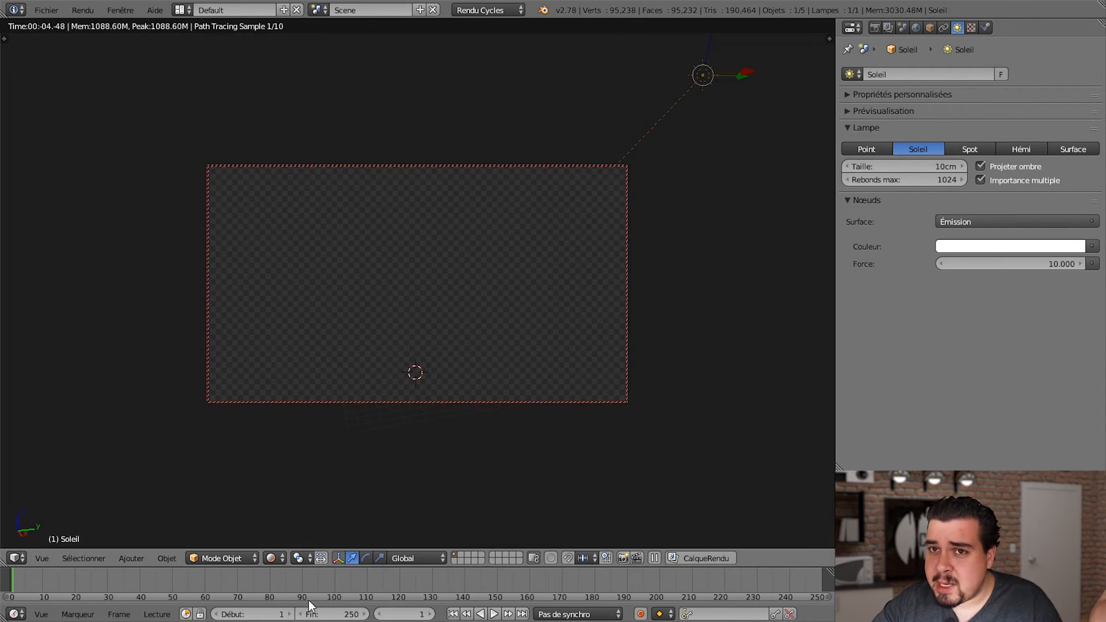
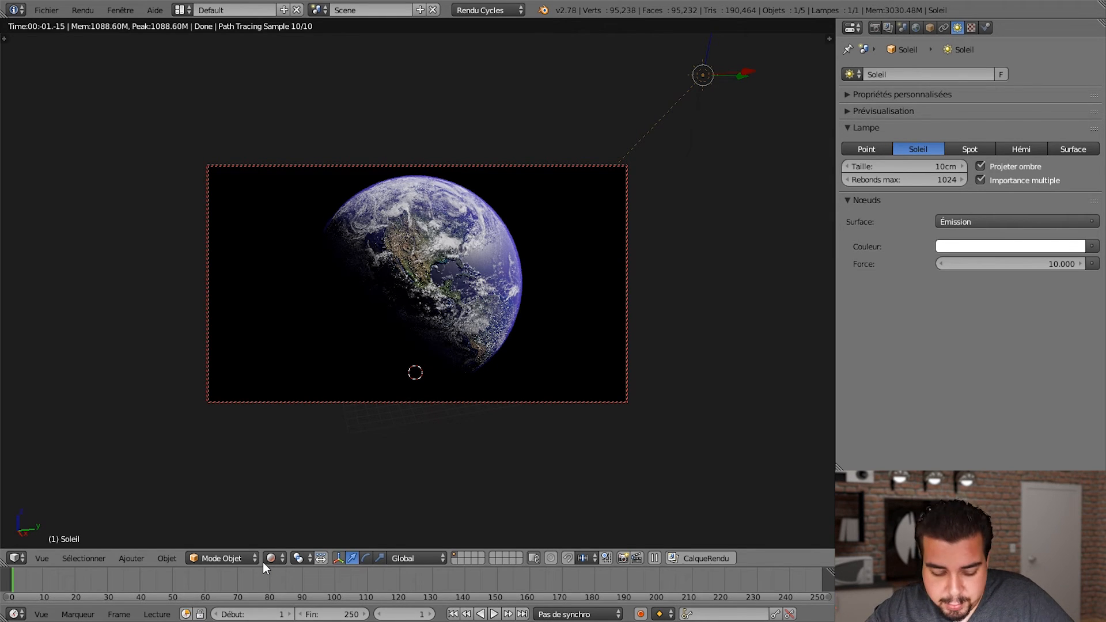
key(shift+z)
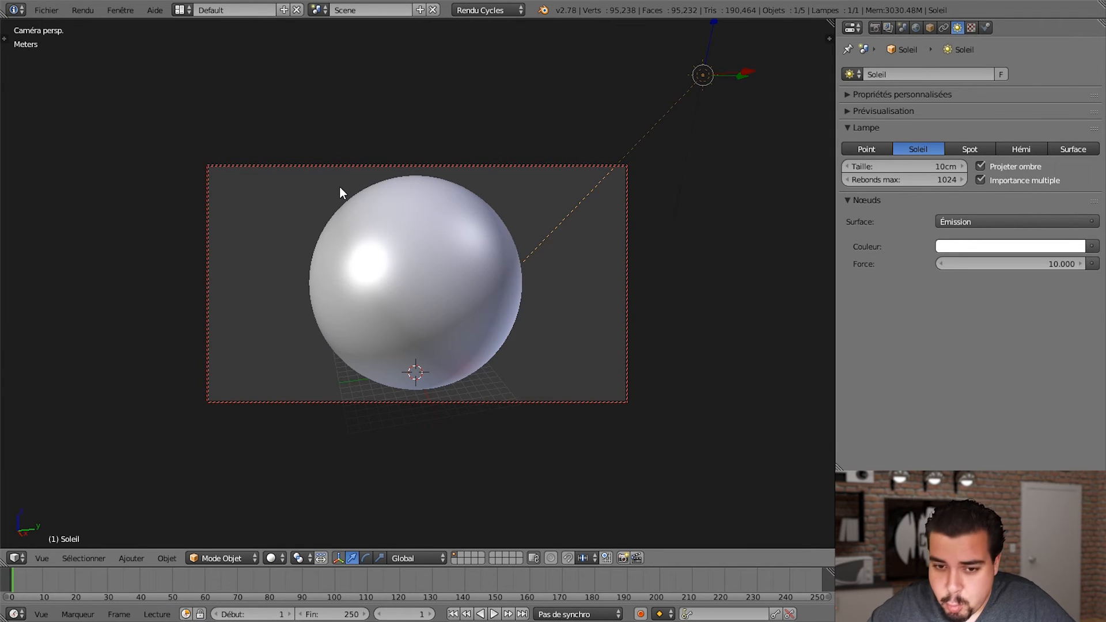
key(KP_0)
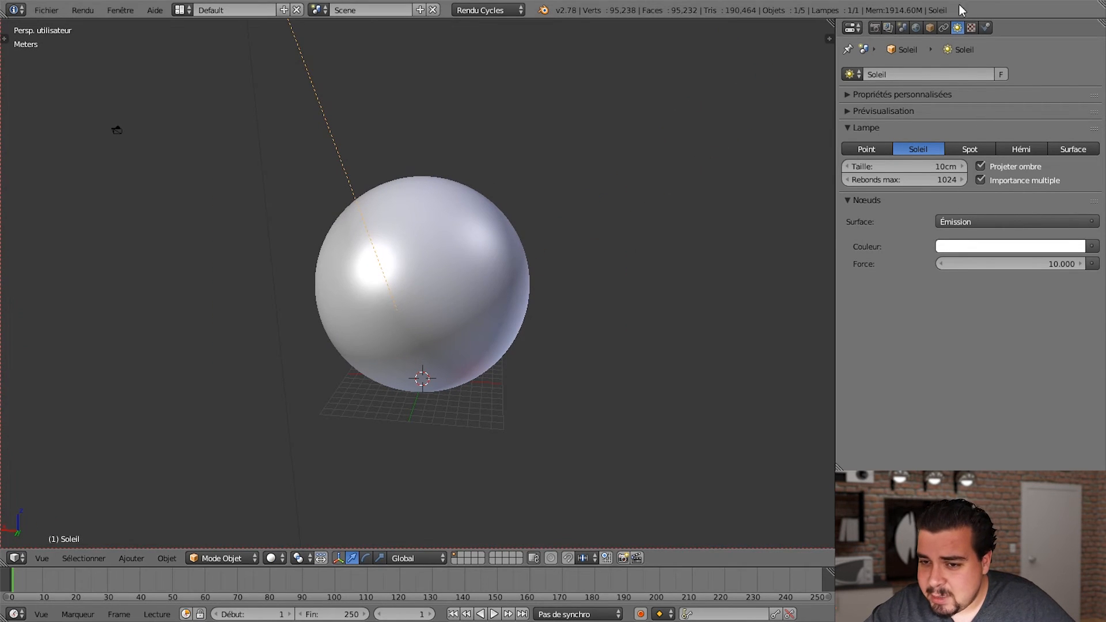
Step: Set the World's Surface shader to Arrière-plan
click(916, 28)
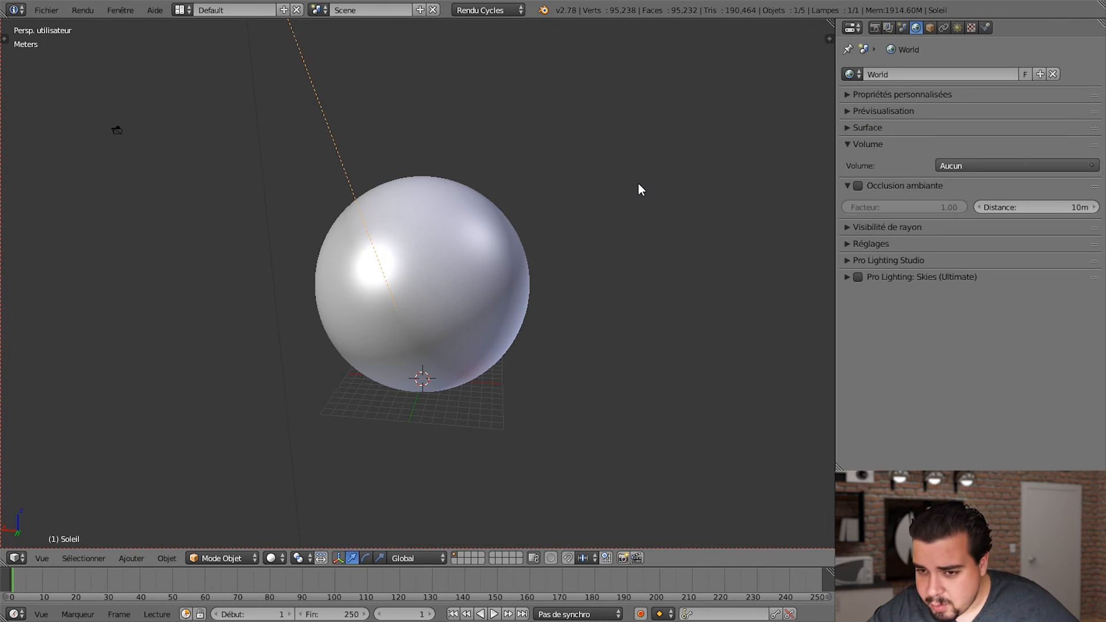
click(849, 127)
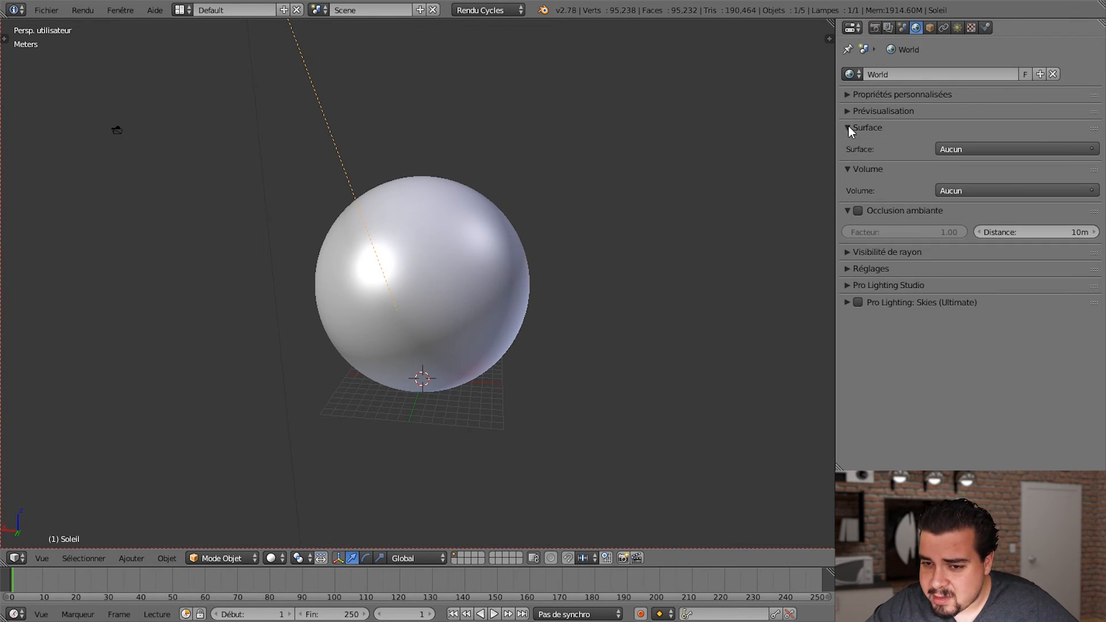
click(980, 149)
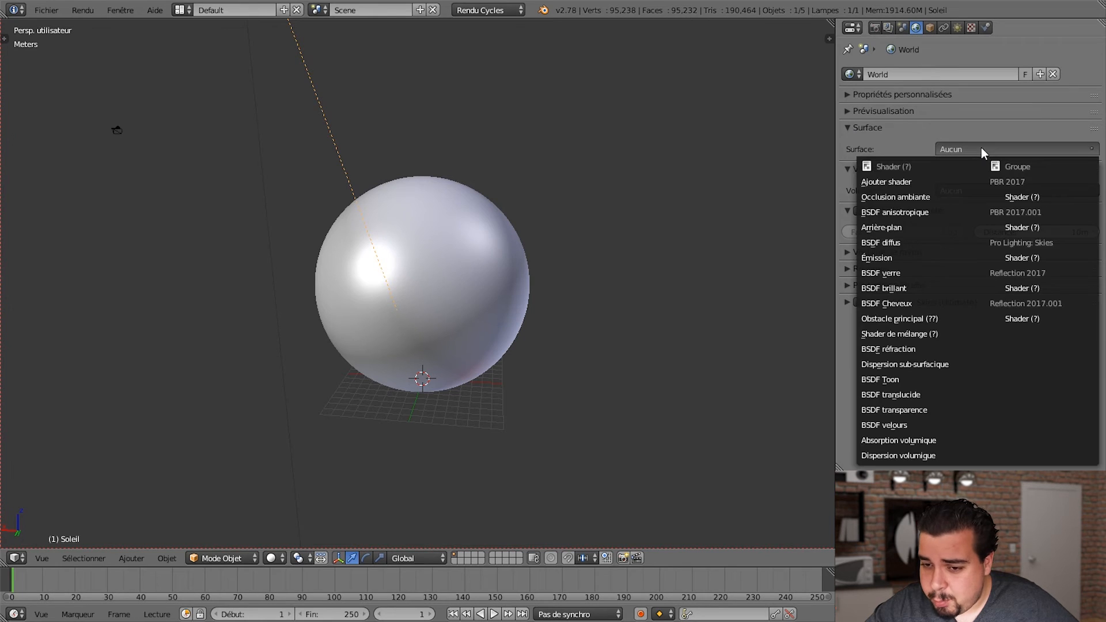
click(894, 227)
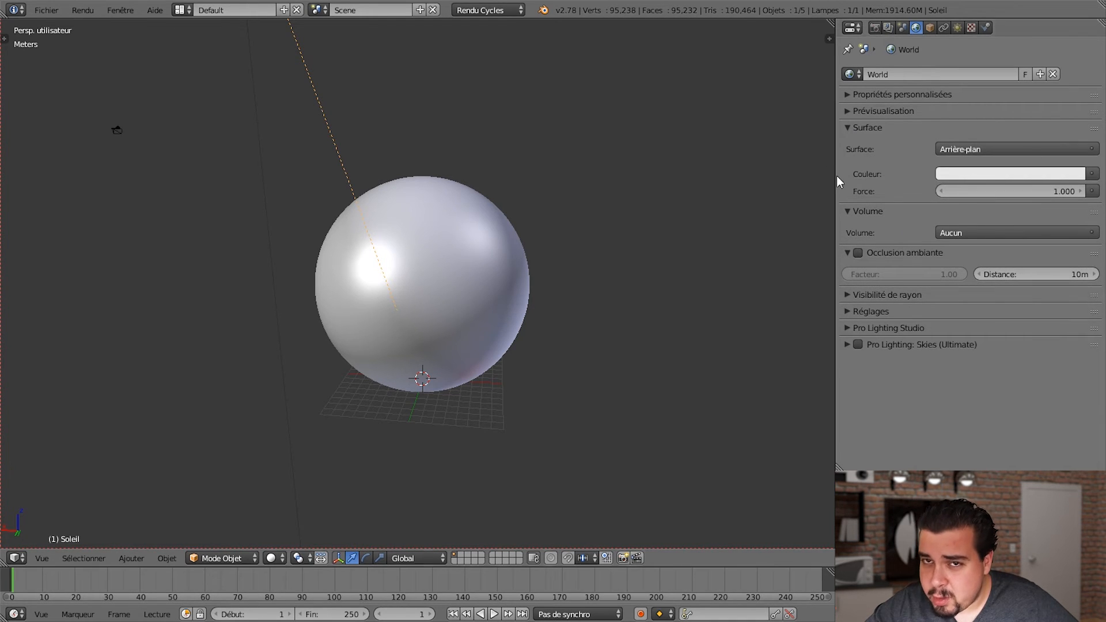
Step: Assign a Texture bruit to the World background's Couleur and show the World's preview
click(1088, 175)
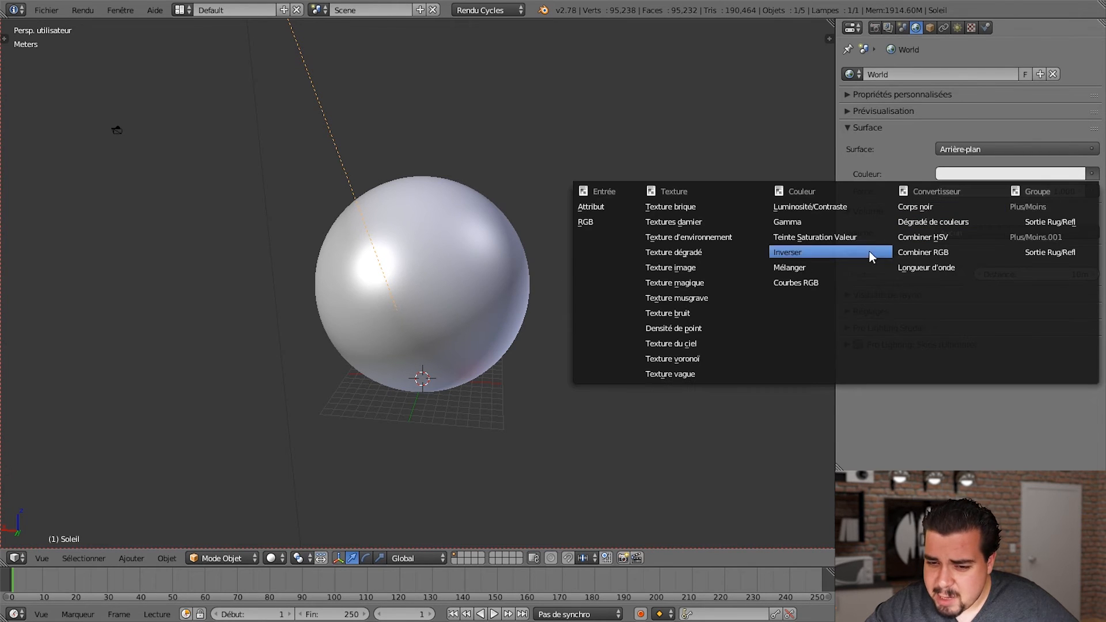
click(695, 316)
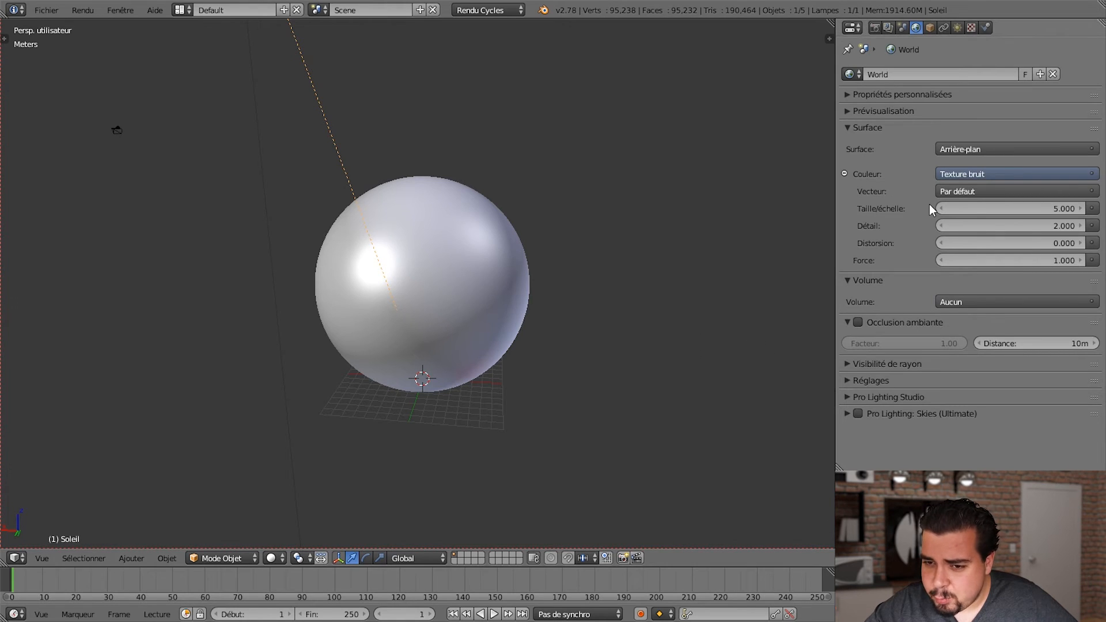
click(875, 110)
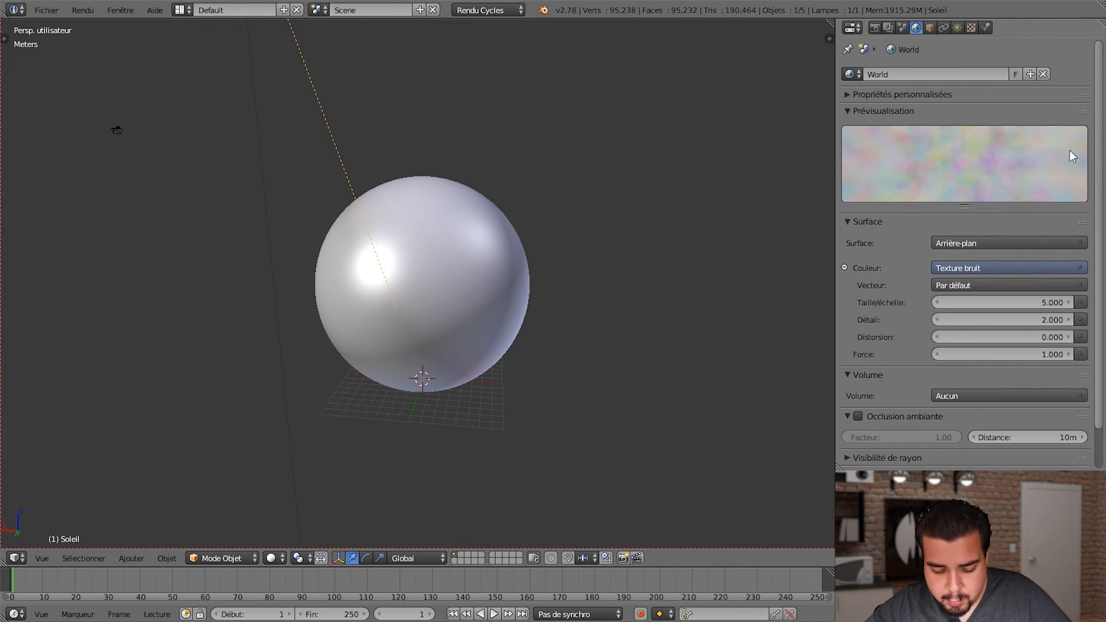
Step: Examine the noise background around the Earth in the rendered preview from several angles
key(shift+z)
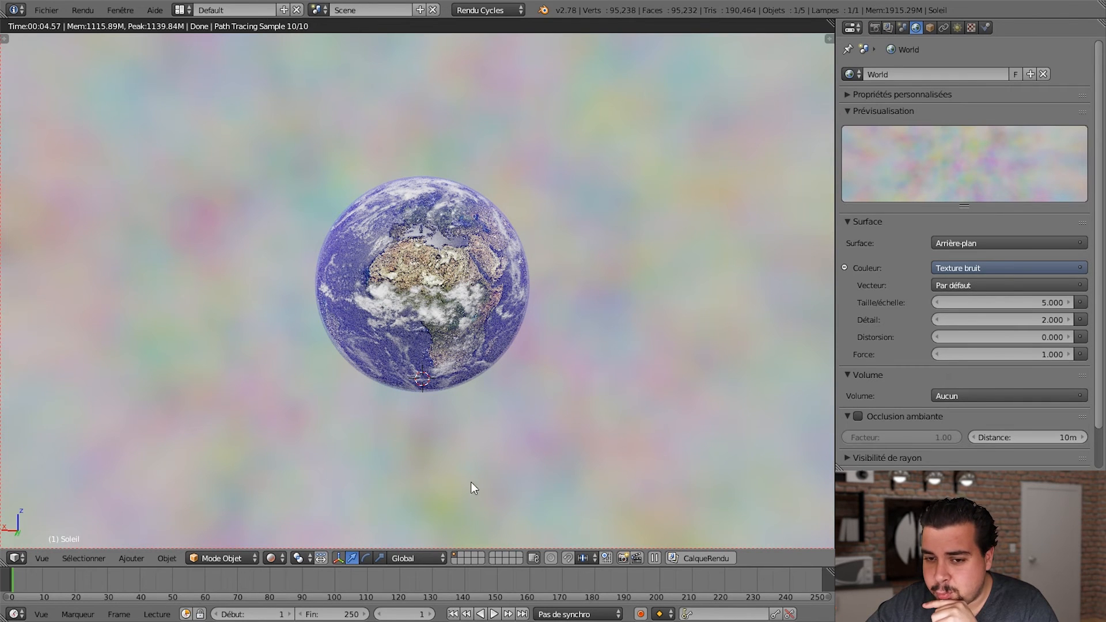
middle_drag(669, 284, 55, 266)
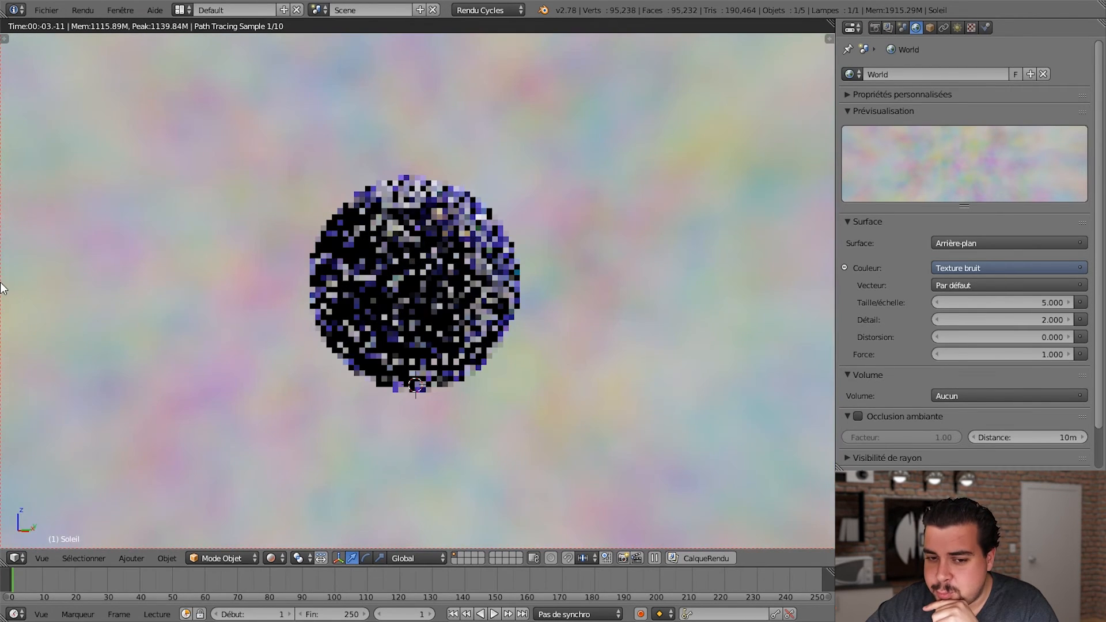
middle_drag(158, 268, 808, 300)
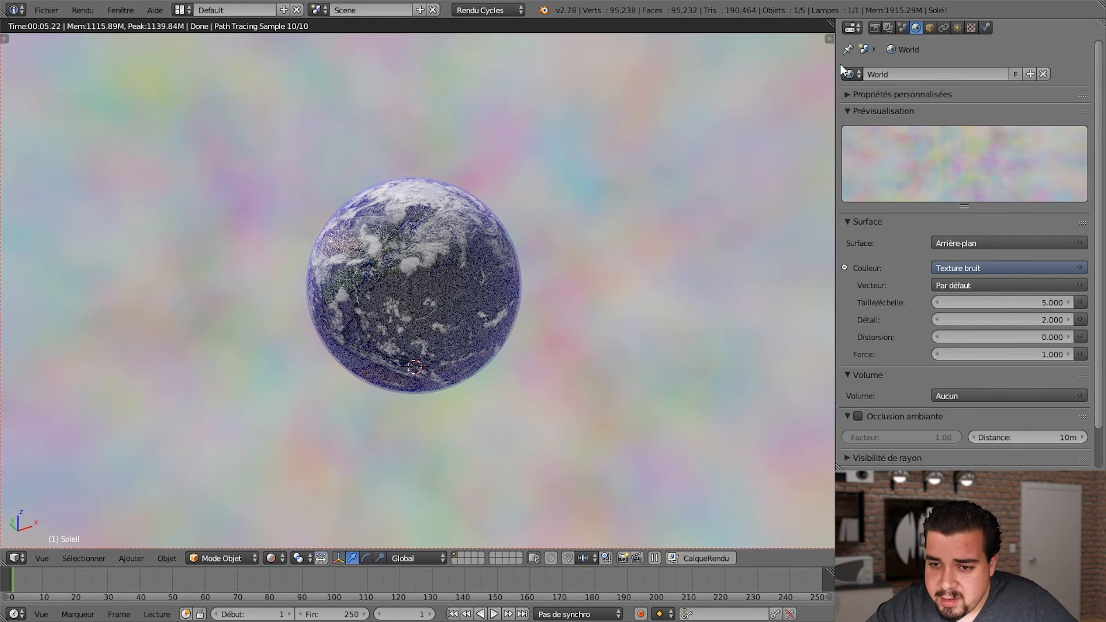
Step: Split the 3D viewport and turn the new area into a node editor showing the World's nodes
mouse_move(831, 36)
mouse_down()
mouse_move(733, 69)
mouse_move(255, 104)
mouse_up()
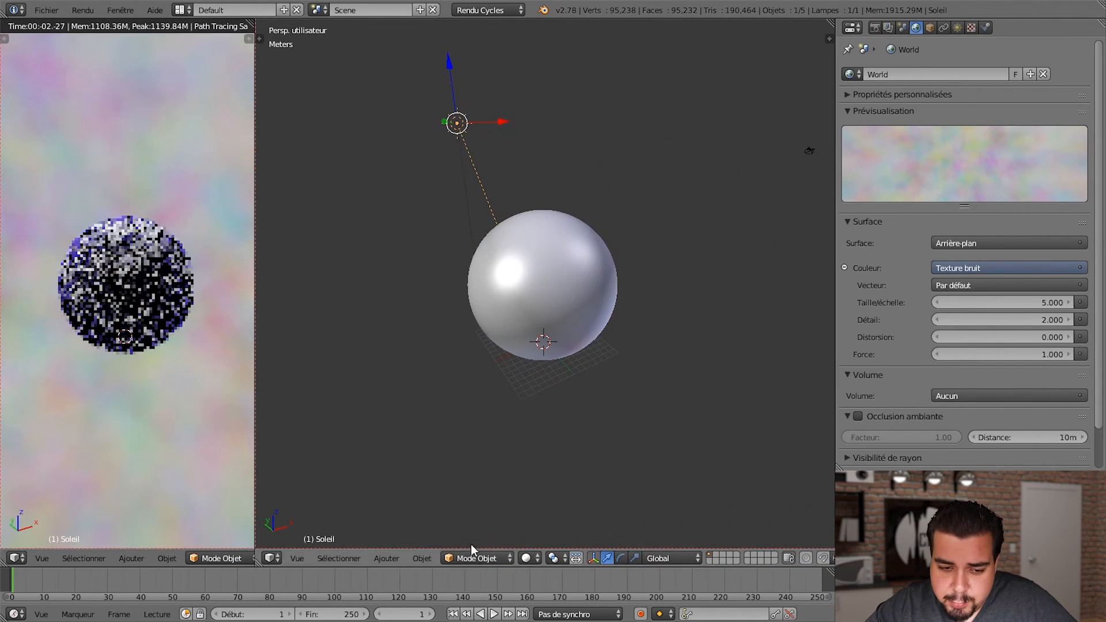
click(272, 558)
click(340, 390)
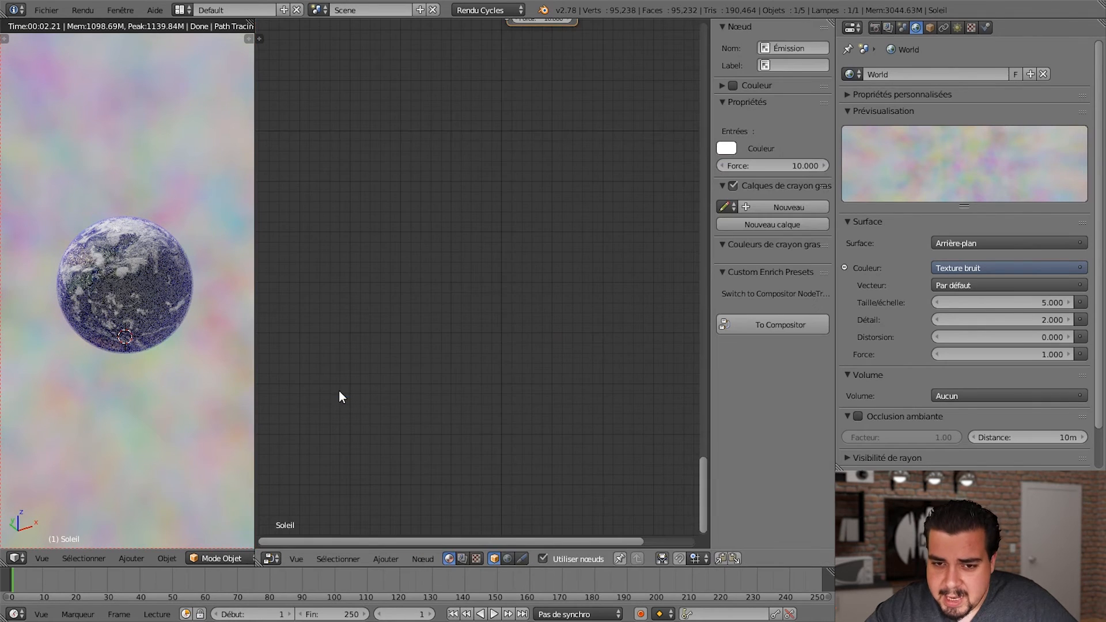
middle_drag(566, 185, 453, 412)
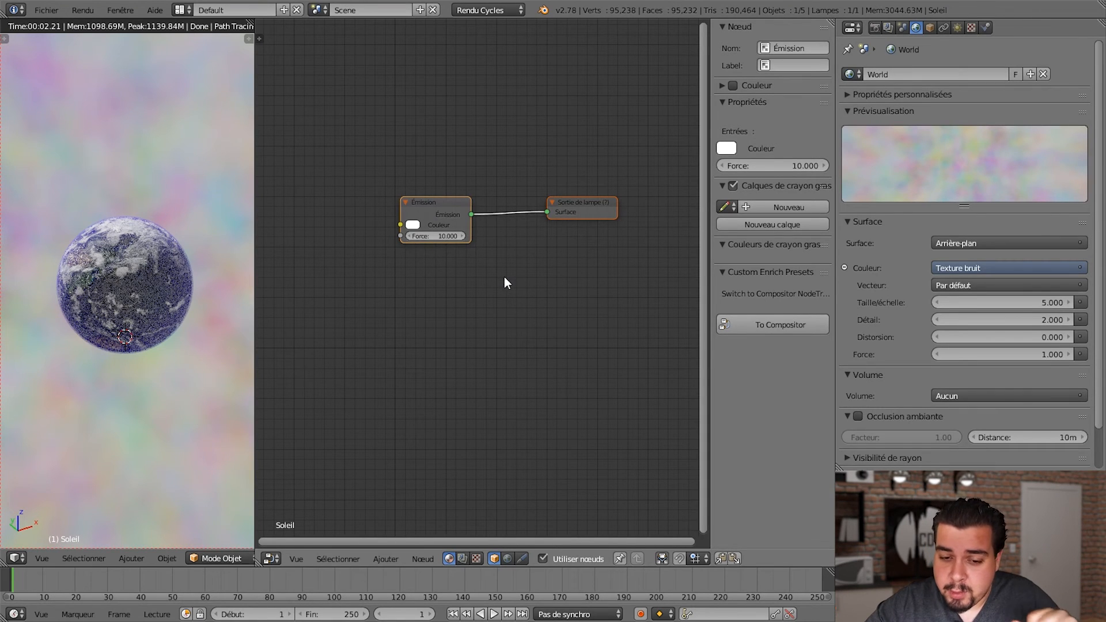
click(507, 561)
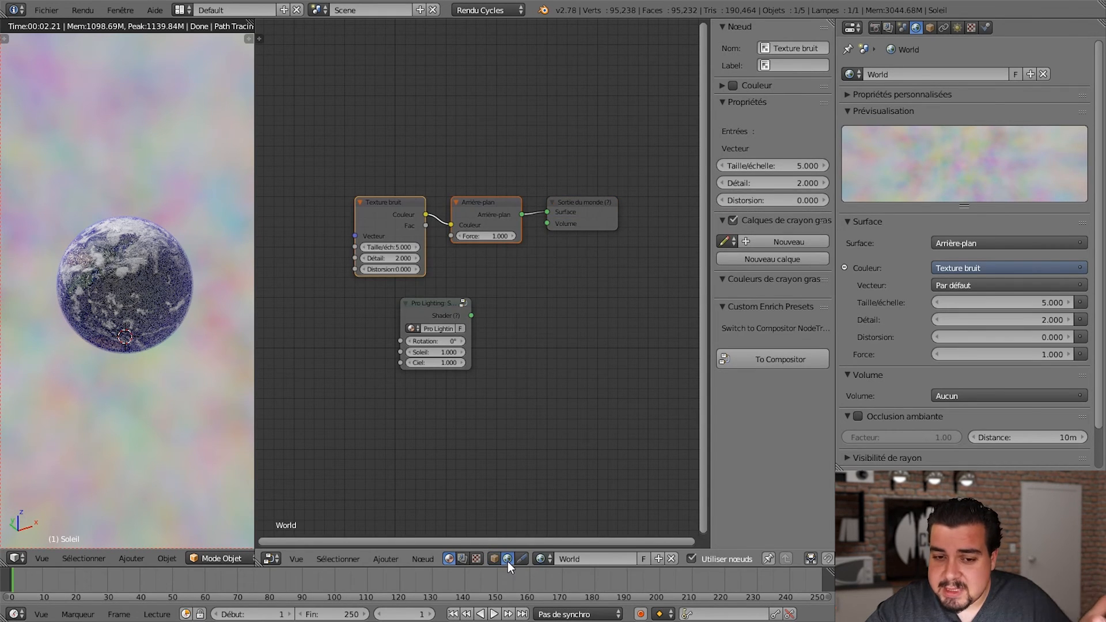
Step: Delete the unused Pro Lighting: Skies node and move the Texture bruit node away from Arrière-plan to make room
click(442, 304)
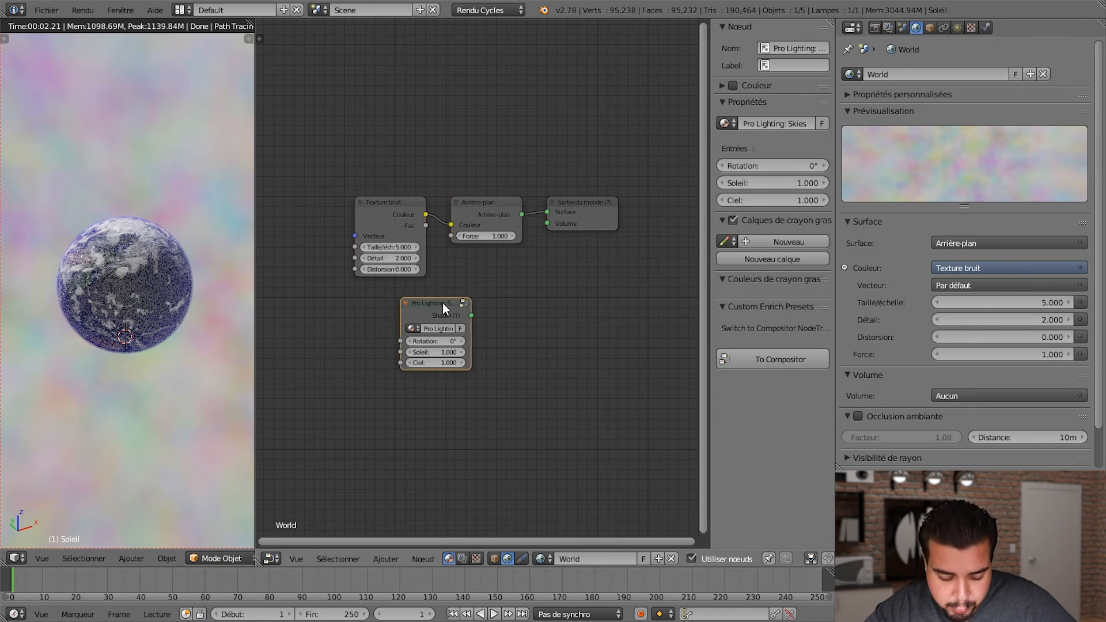
key(Delete)
key(Home)
drag(426, 262, 344, 261)
middle_drag(421, 389, 419, 352)
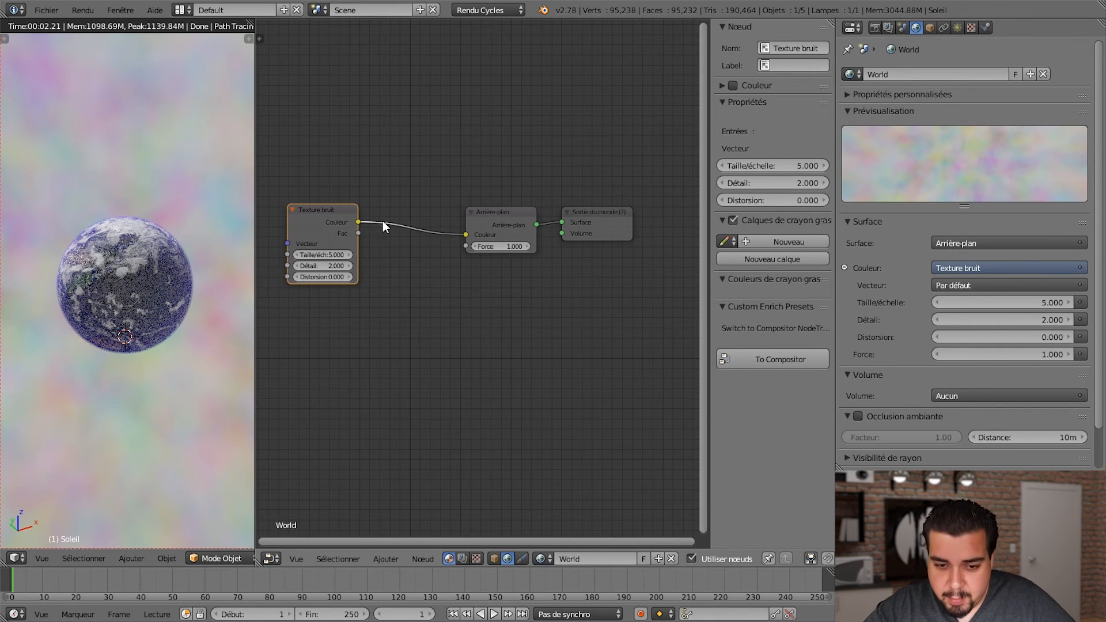
Step: Insert a Dégradé de couleurs converter node on the link between Texture bruit and Arrière-plan
key(shift+a)
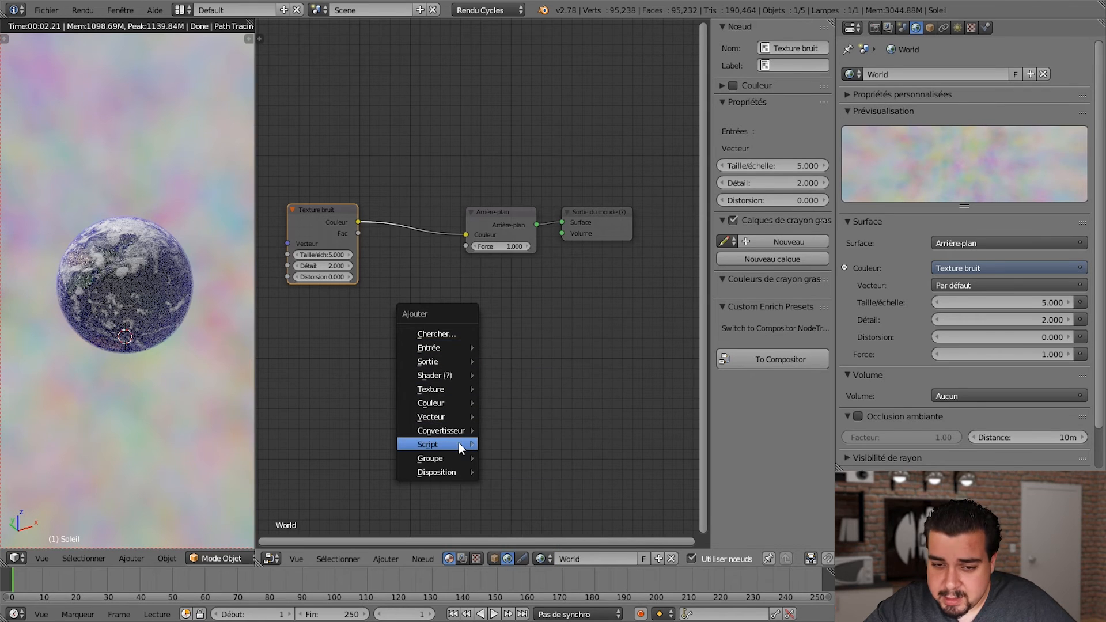
mouse_move(461, 431)
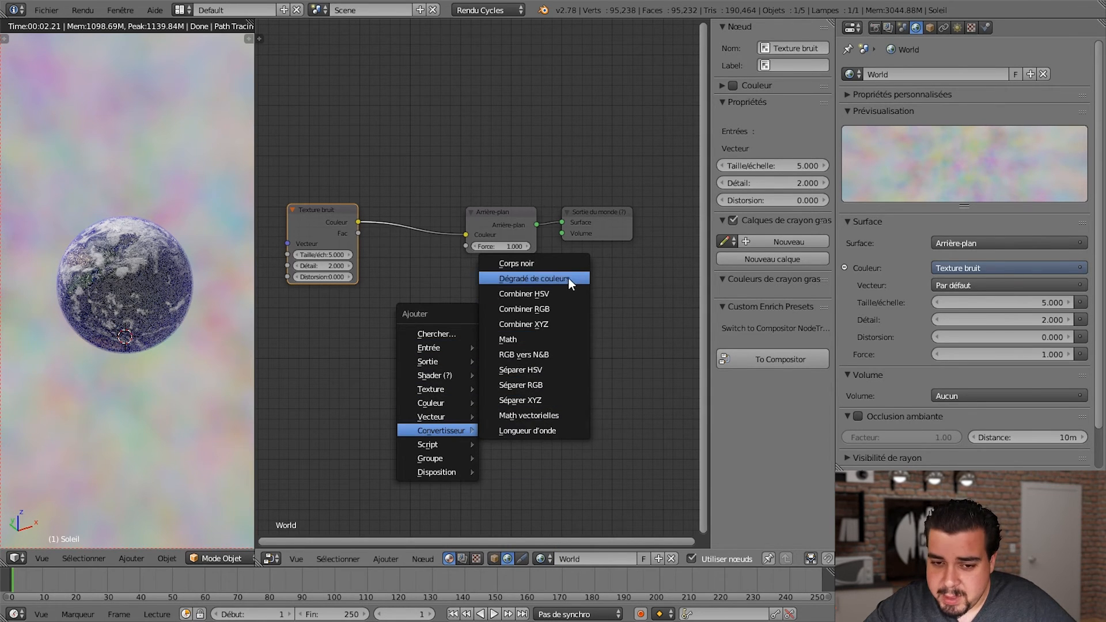
click(534, 279)
click(398, 174)
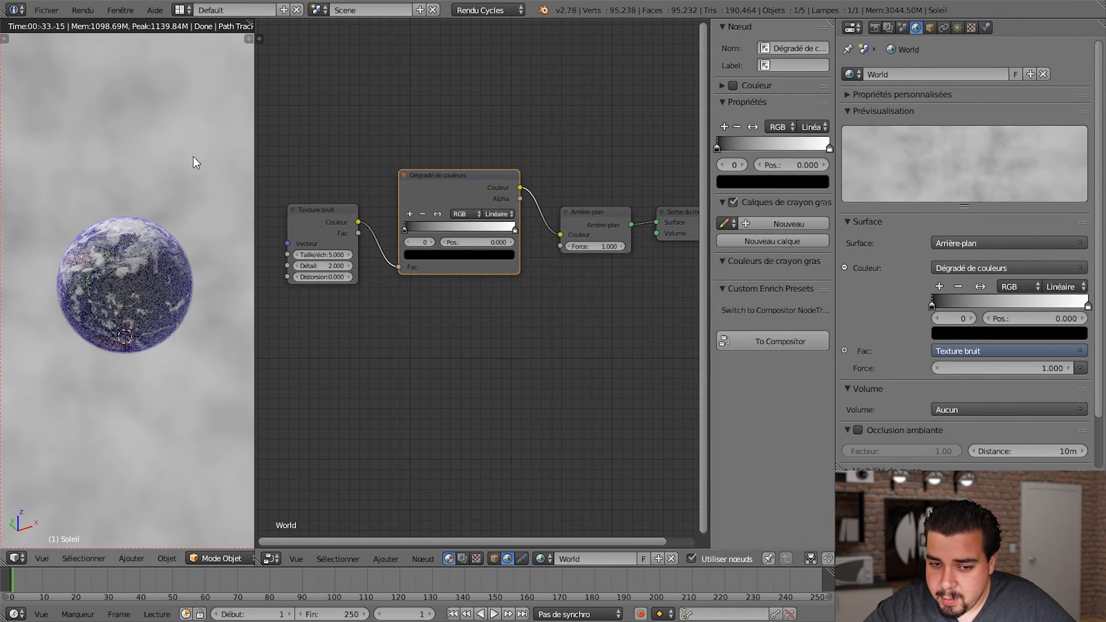
Step: Shift the color ramp's black stop to about 0.527 and its white stop to about 0.595
drag(404, 230, 449, 231)
drag(461, 234, 461, 233)
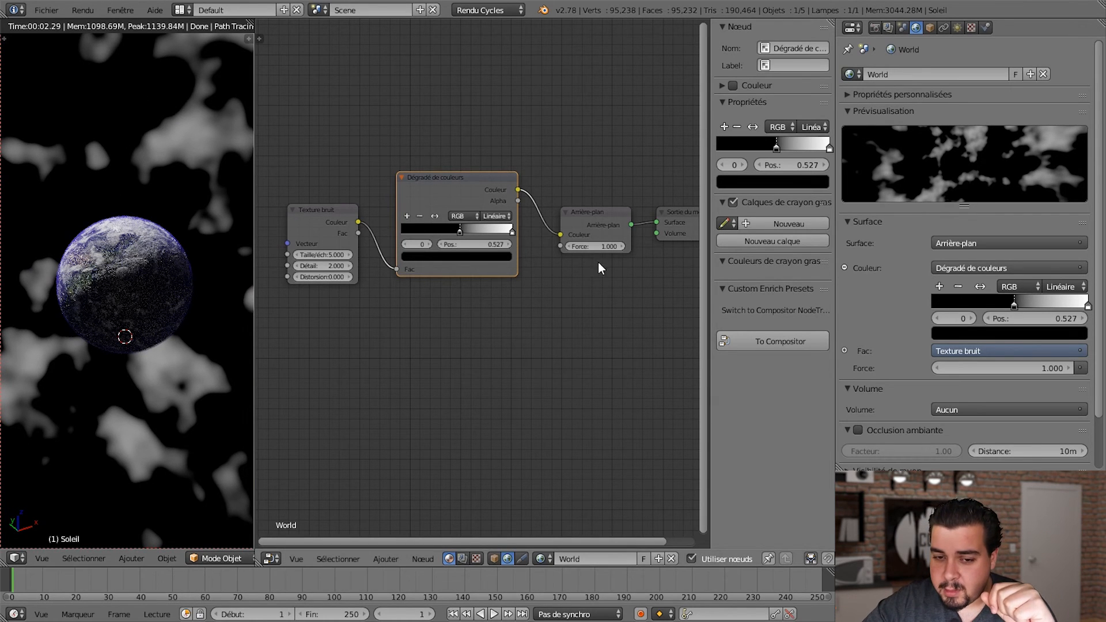
drag(512, 236, 462, 235)
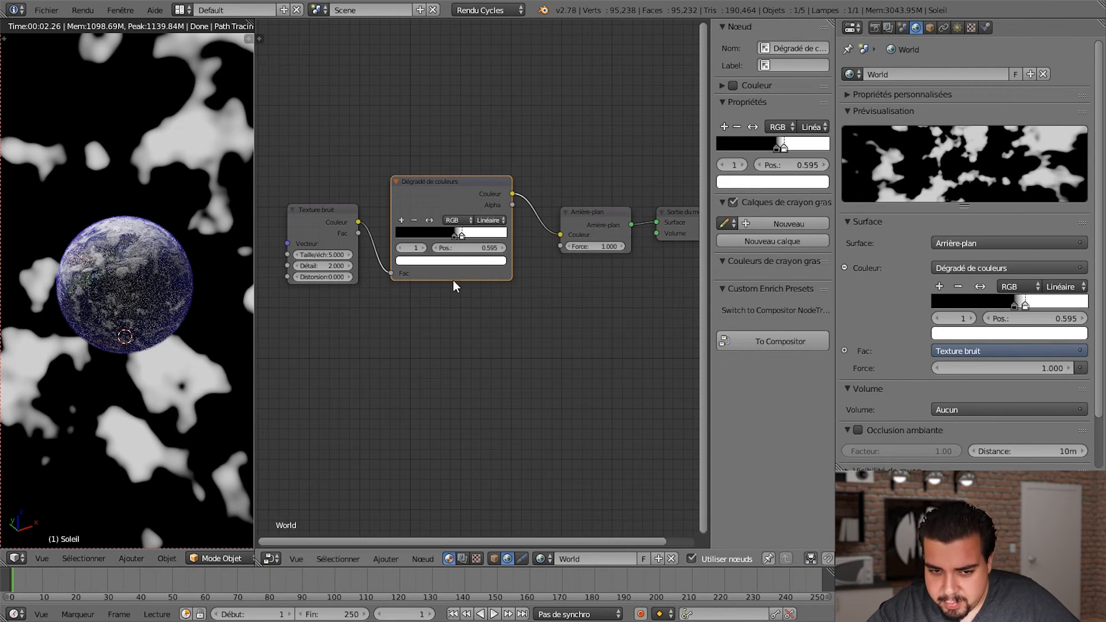
Step: Set the Taille/échelle of the Texture bruit node to 400
middle_drag(414, 349, 480, 341)
click(403, 246)
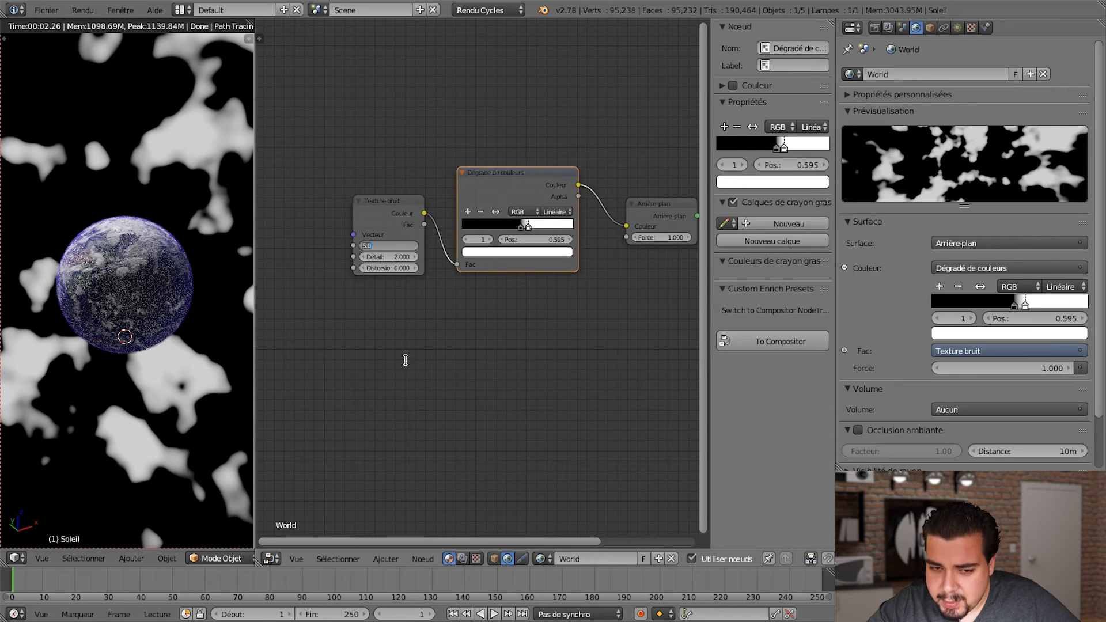
key(Return)
scroll(384, 262, up, 1)
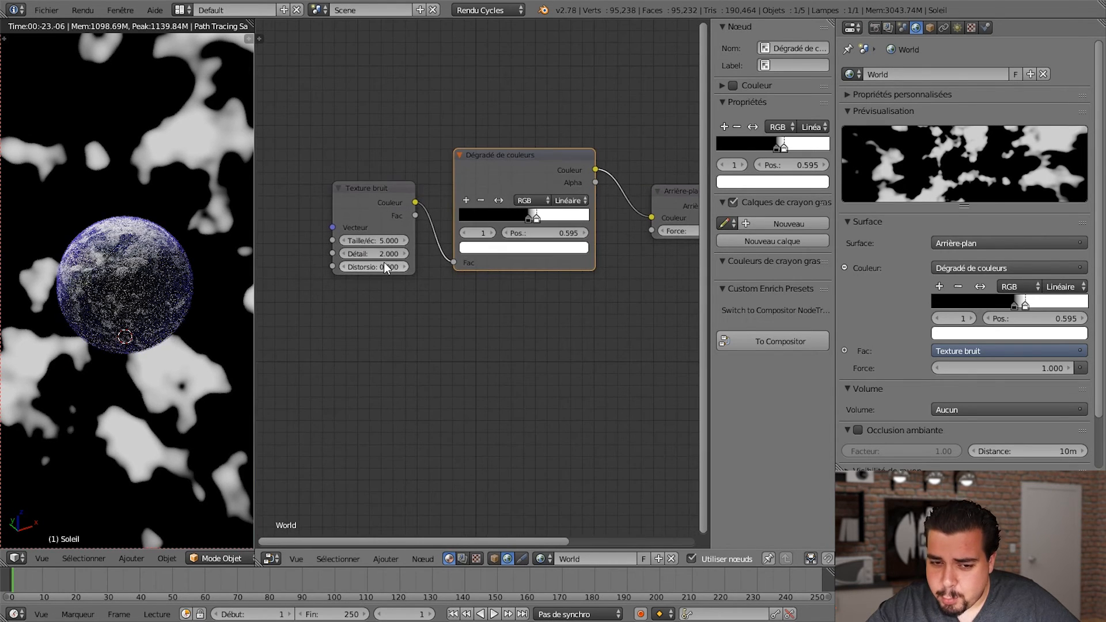
click(380, 241)
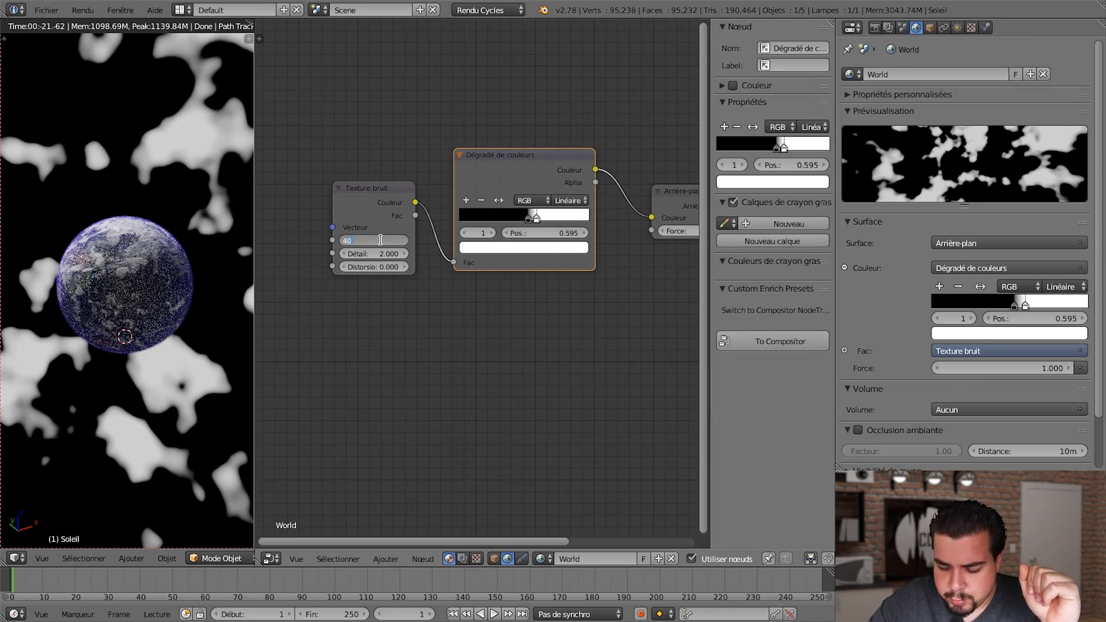
key(Return)
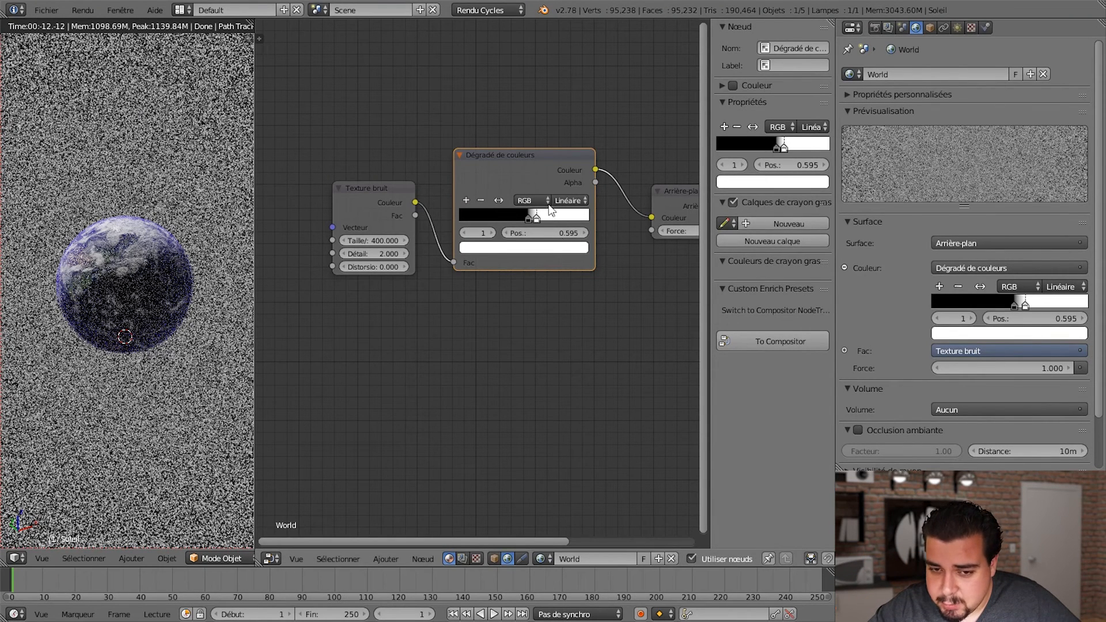
Step: Reposition the Dégradé de couleurs node slightly and shift its white stop to about 0.850
drag(525, 166, 518, 160)
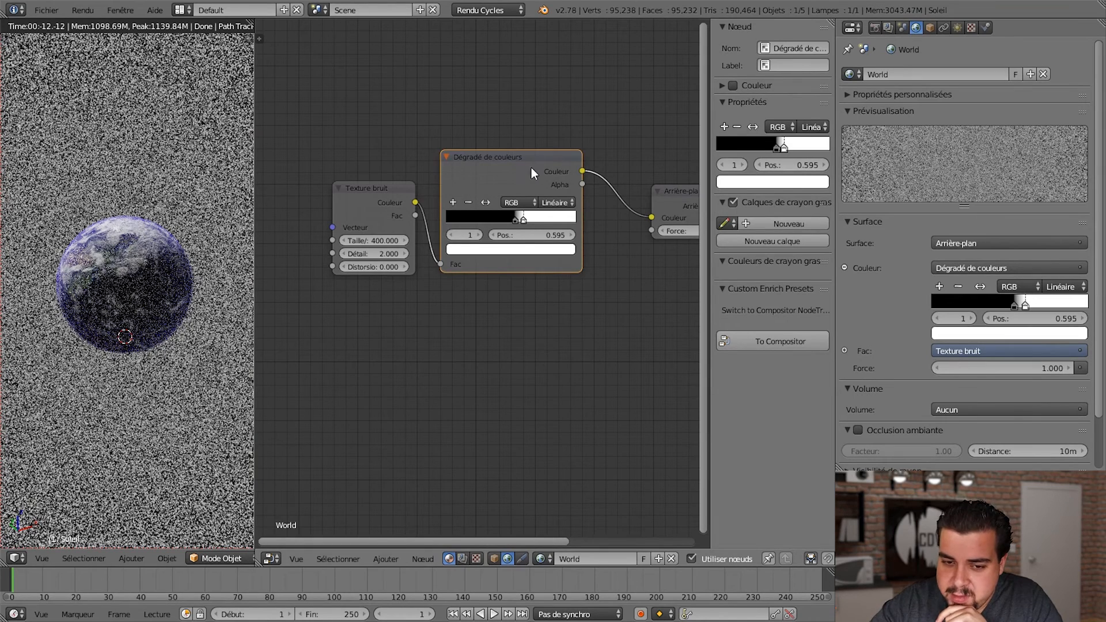
drag(525, 223, 566, 214)
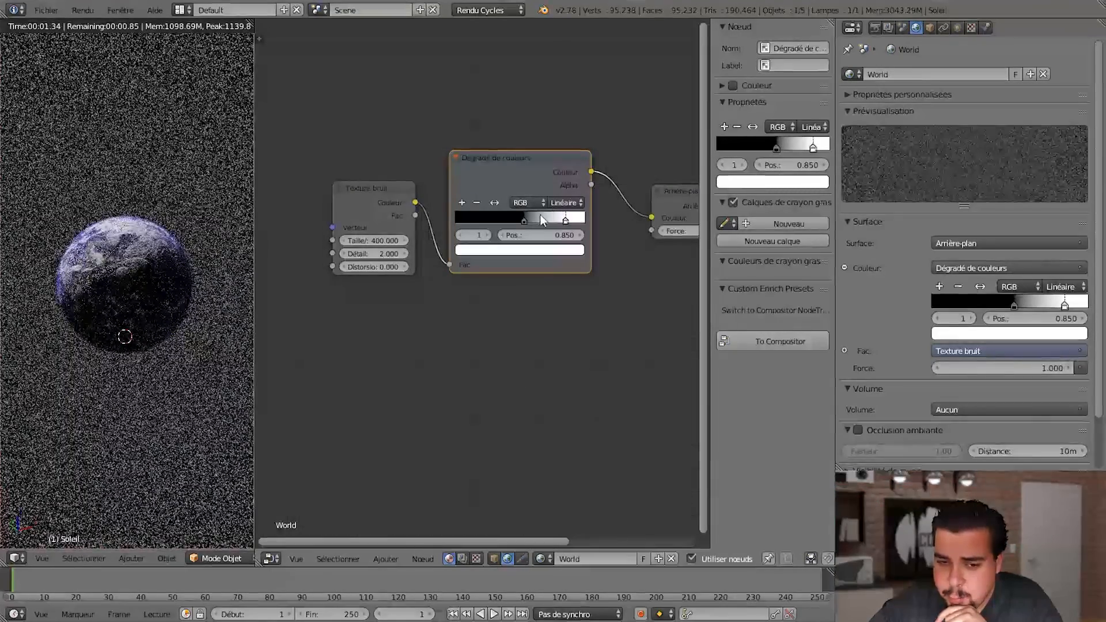
Step: Shift the color ramp's black stop to about 0.673 and its white stop to about 0.718
mouse_move(525, 223)
mouse_down()
mouse_move(534, 220)
mouse_move(519, 233)
mouse_move(549, 227)
mouse_move(540, 227)
mouse_up()
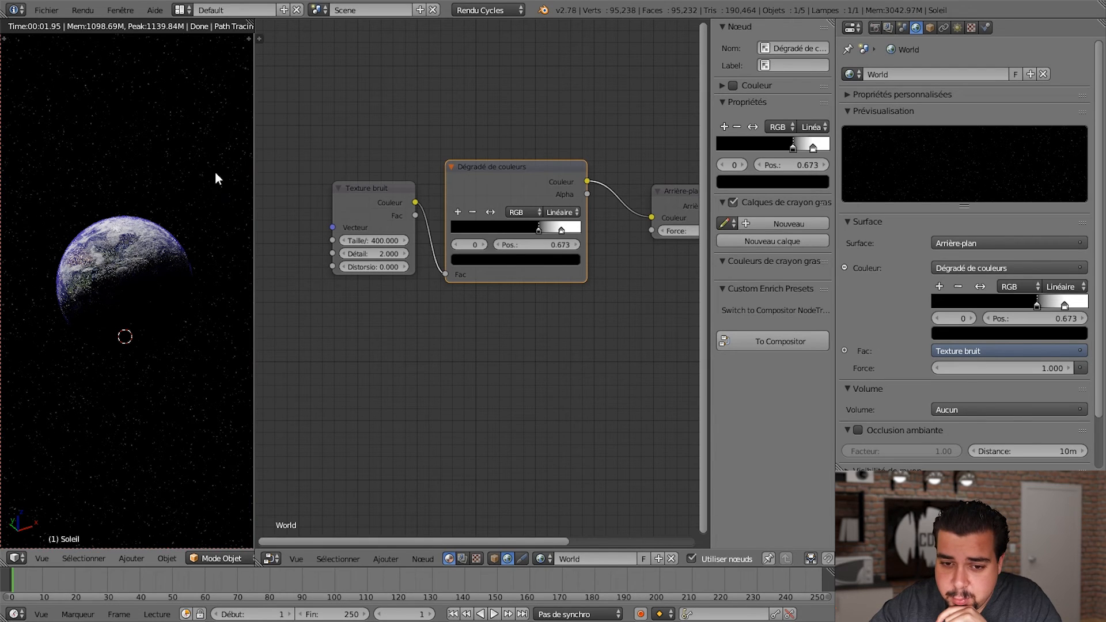
drag(561, 232, 543, 228)
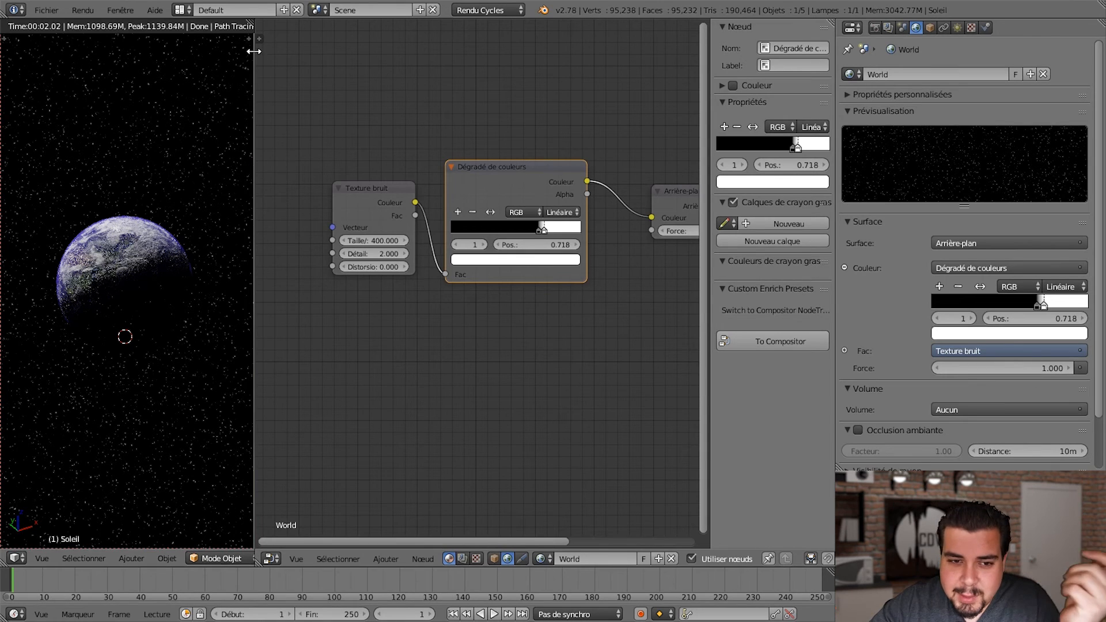
Step: Extend the rendered 3D view over the node editor area and view the scene through the camera
drag(250, 23, 270, 23)
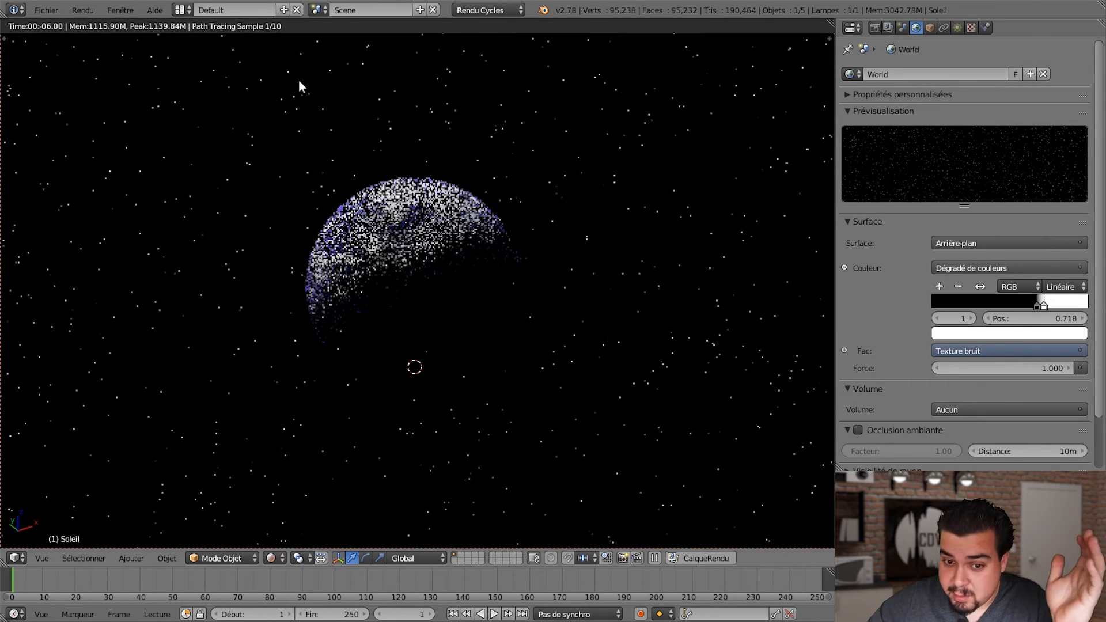
key(KP_0)
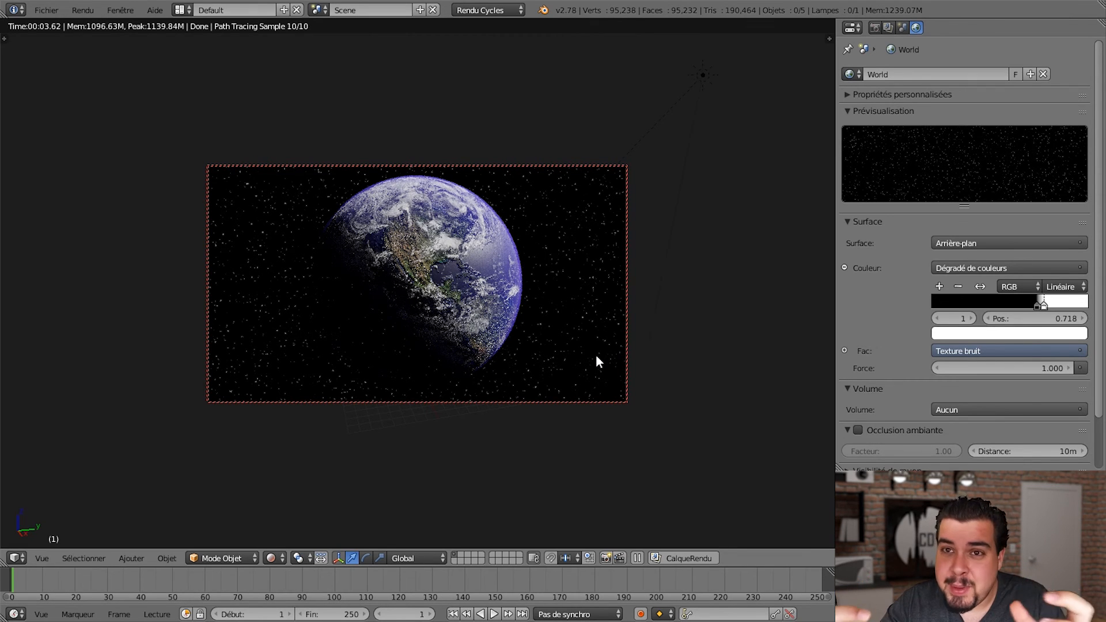
Step: Split the 3D view horizontally and turn the upper area into an Éditeur de nœuds
mouse_move(822, 25)
mouse_down()
mouse_move(826, 425)
mouse_move(519, 358)
mouse_move(230, 325)
mouse_move(26, 323)
mouse_move(21, 304)
mouse_up()
click(16, 303)
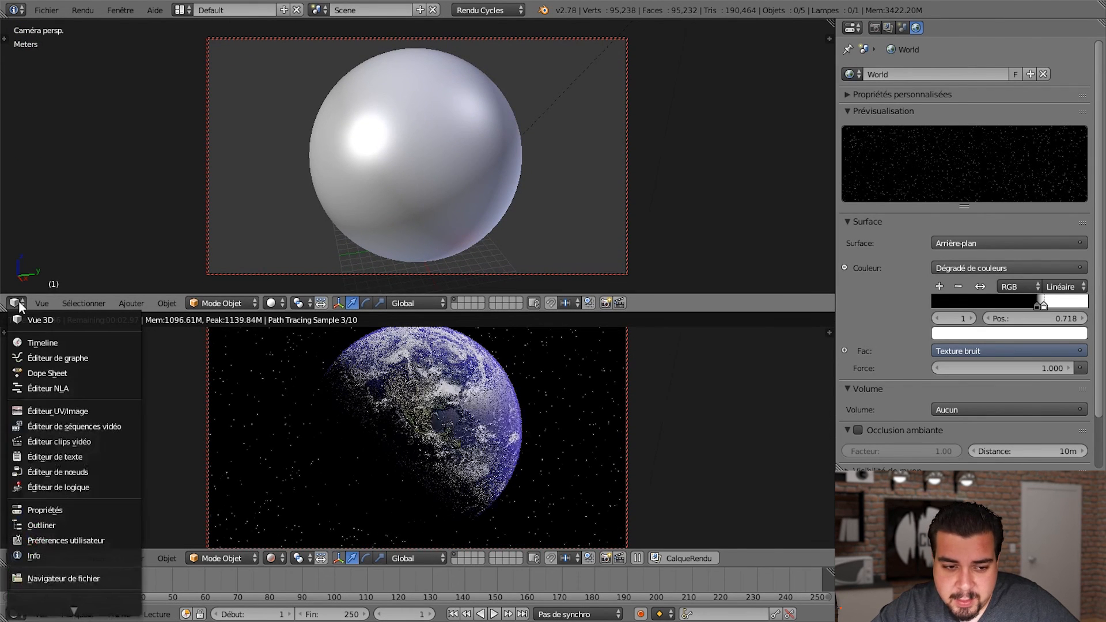
click(77, 471)
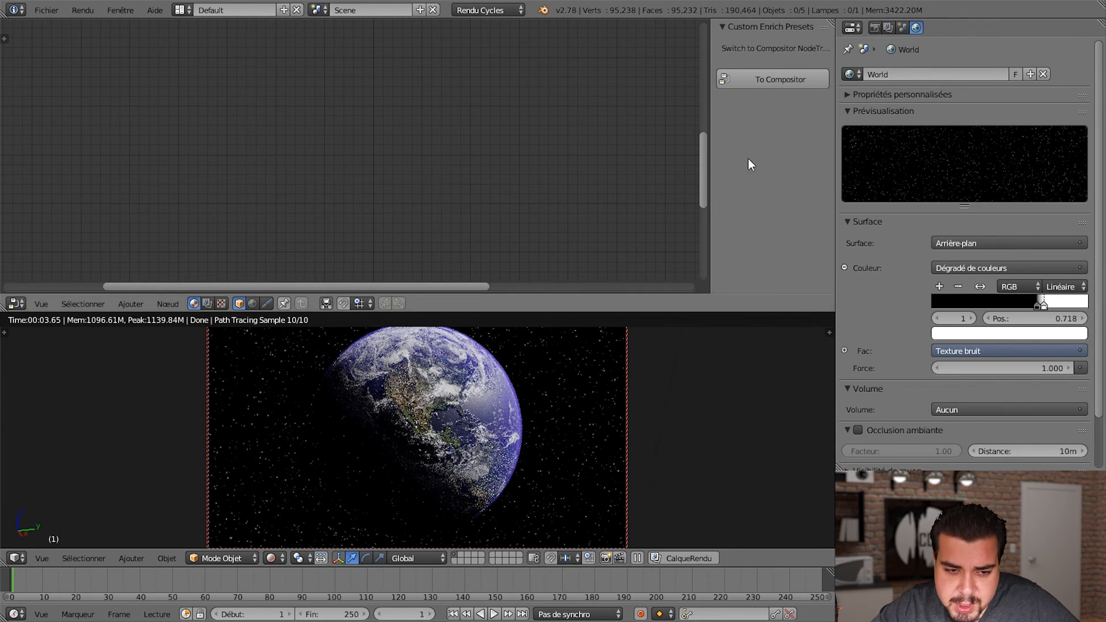
Step: Make the Terre object active from the object list to bring up its material nodes
right_click(477, 329)
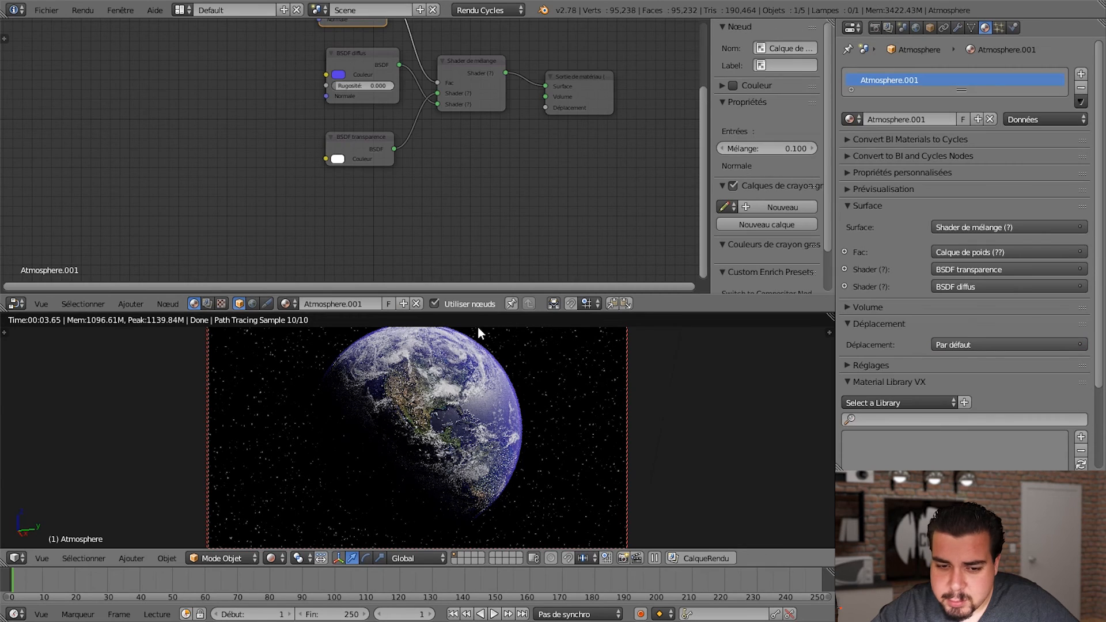
click(930, 27)
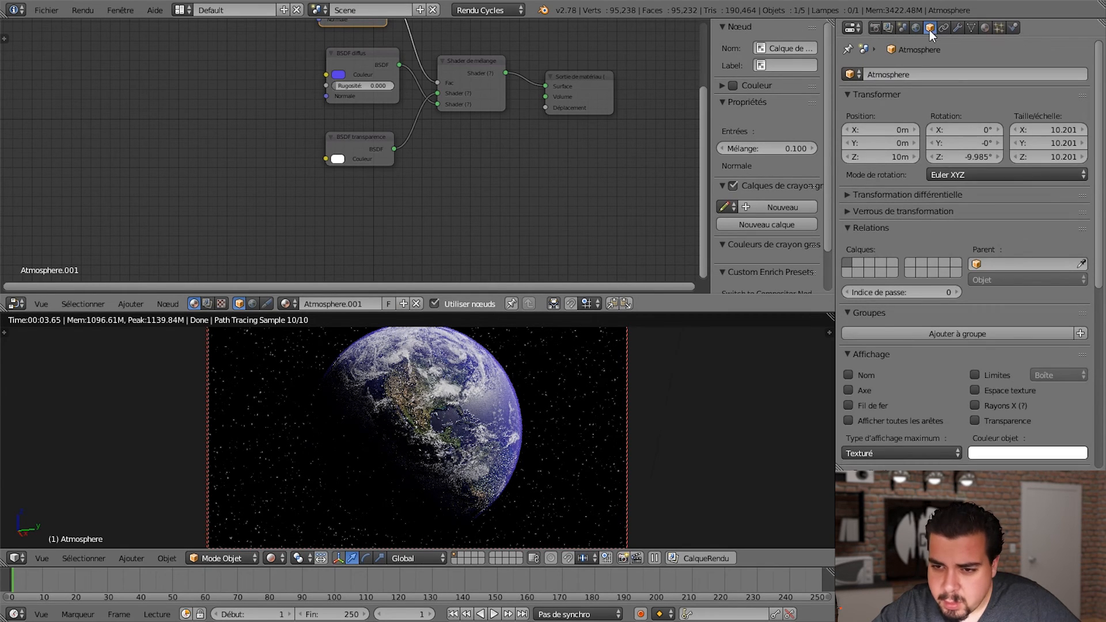
click(852, 75)
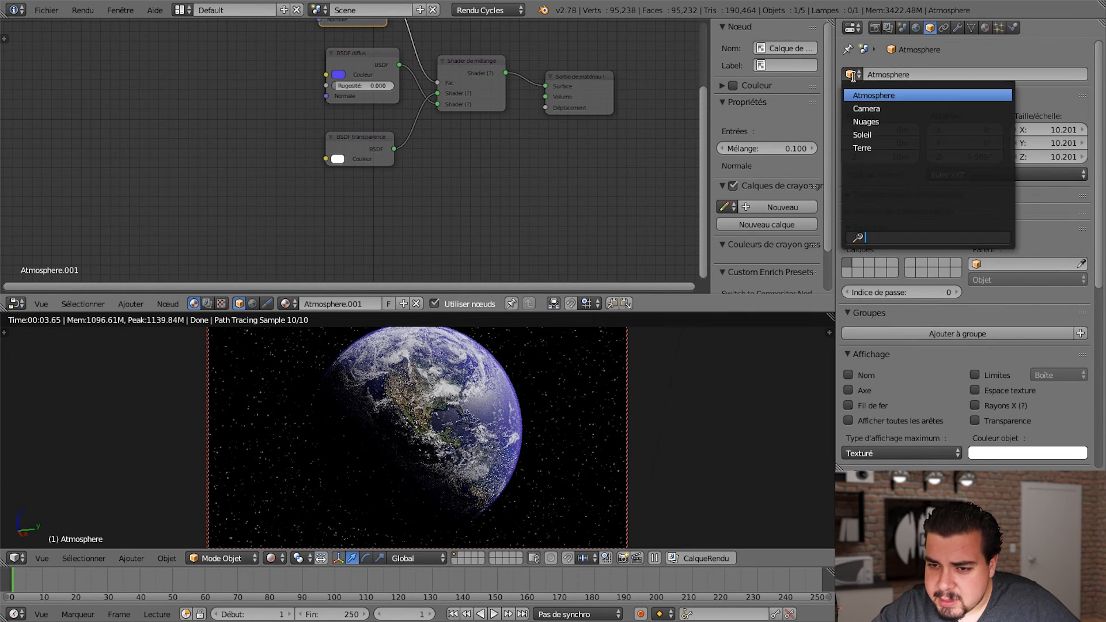
click(874, 147)
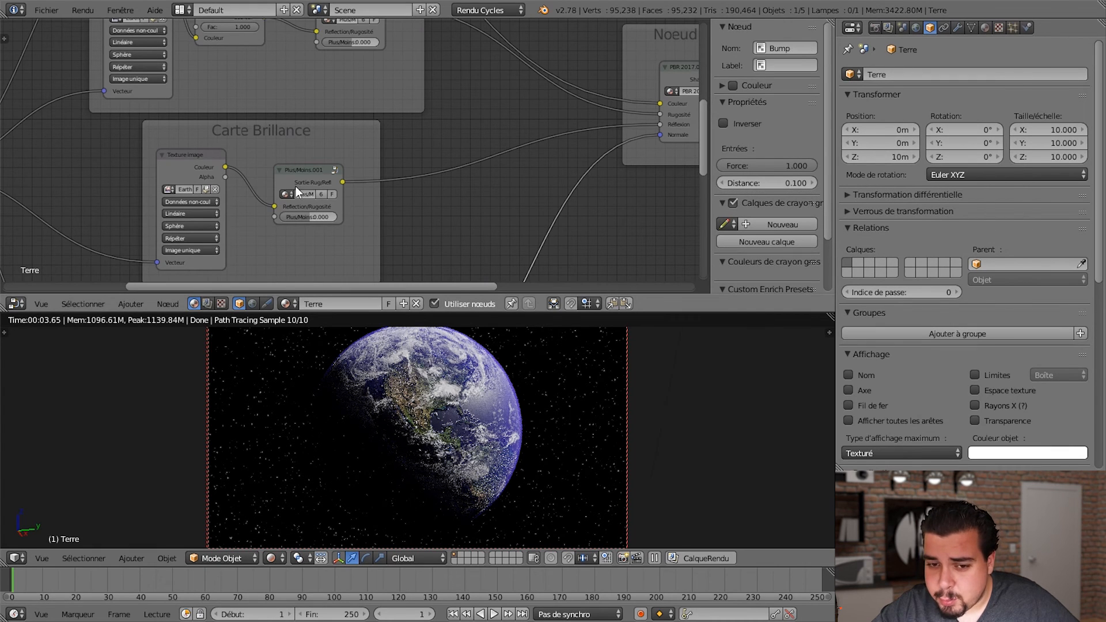
Step: Unlink the Earth images from the Texture image nodes in the Carte Des Couleurs, Carte Dureté, Carte Brillance and Relief et Normal frames
scroll(582, 173, down, 3)
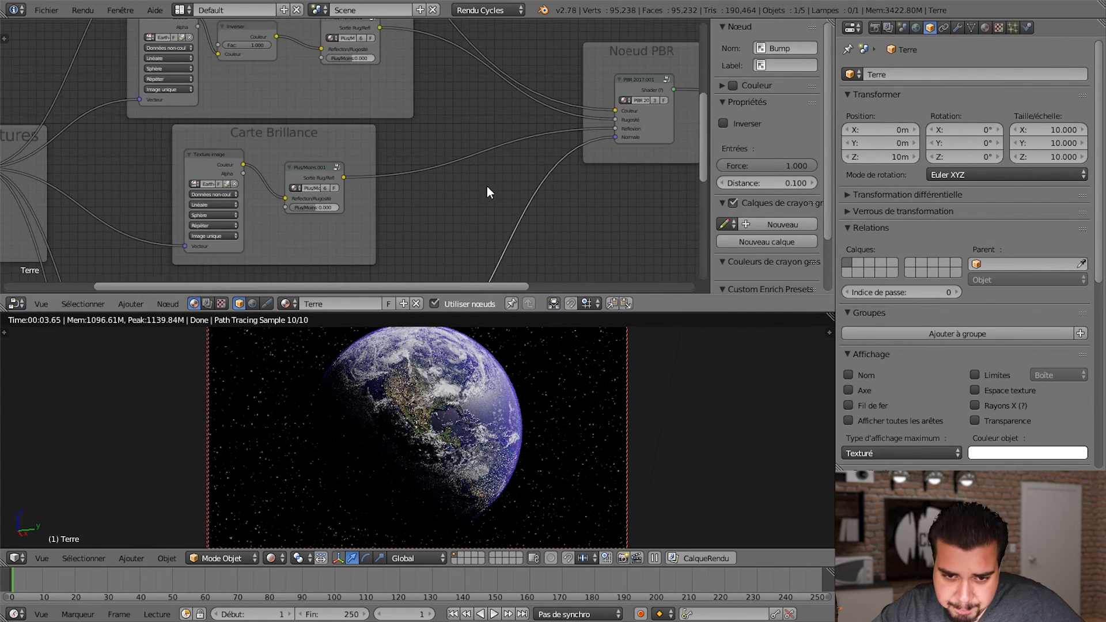
middle_drag(468, 124, 483, 264)
middle_drag(446, 103, 480, 142)
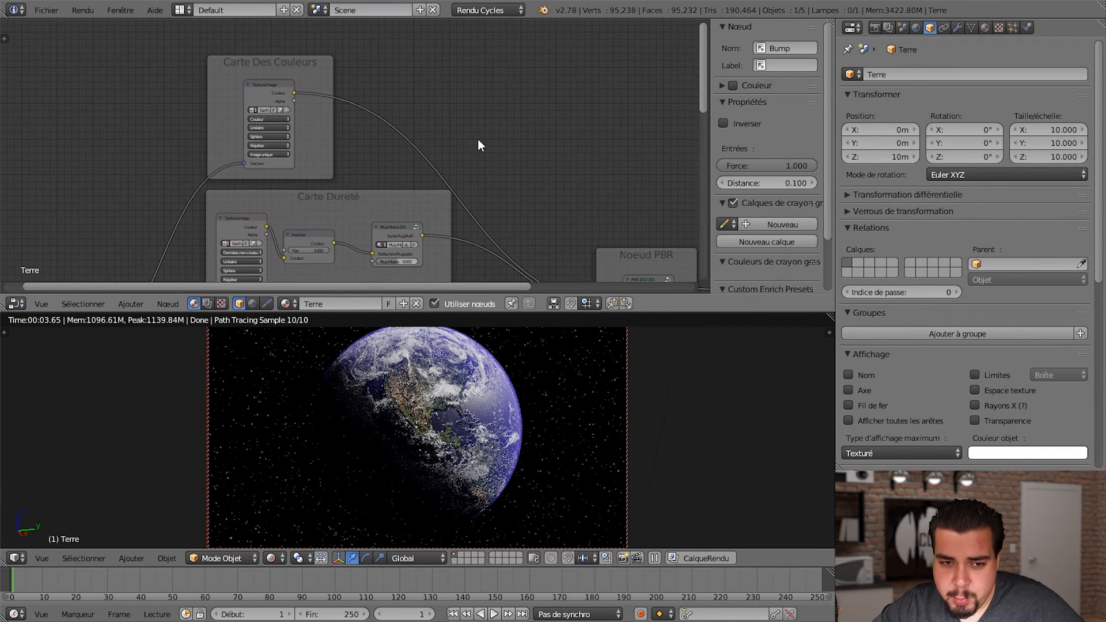
click(286, 110)
middle_drag(340, 149, 389, 15)
click(306, 110)
click(348, 238)
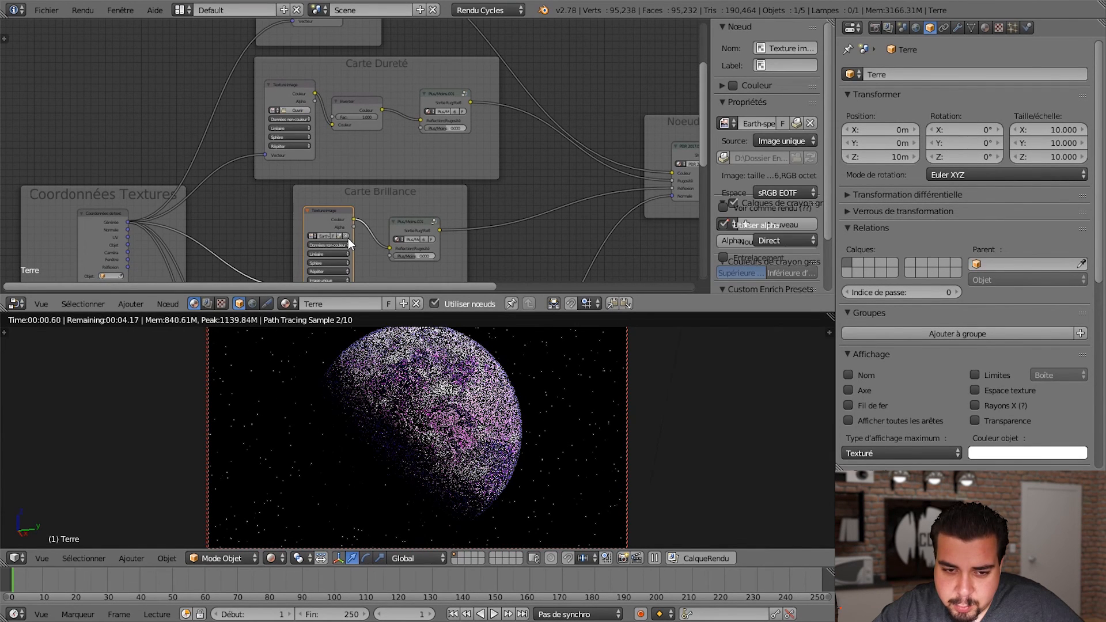
click(343, 236)
middle_drag(362, 166, 373, 153)
Step: Load Venus-diffuse.png from the Eléments Graphiques folder into the Texture image node of the Carte Des Couleurs frame
middle_drag(368, 215, 359, 387)
middle_drag(324, 129, 373, 46)
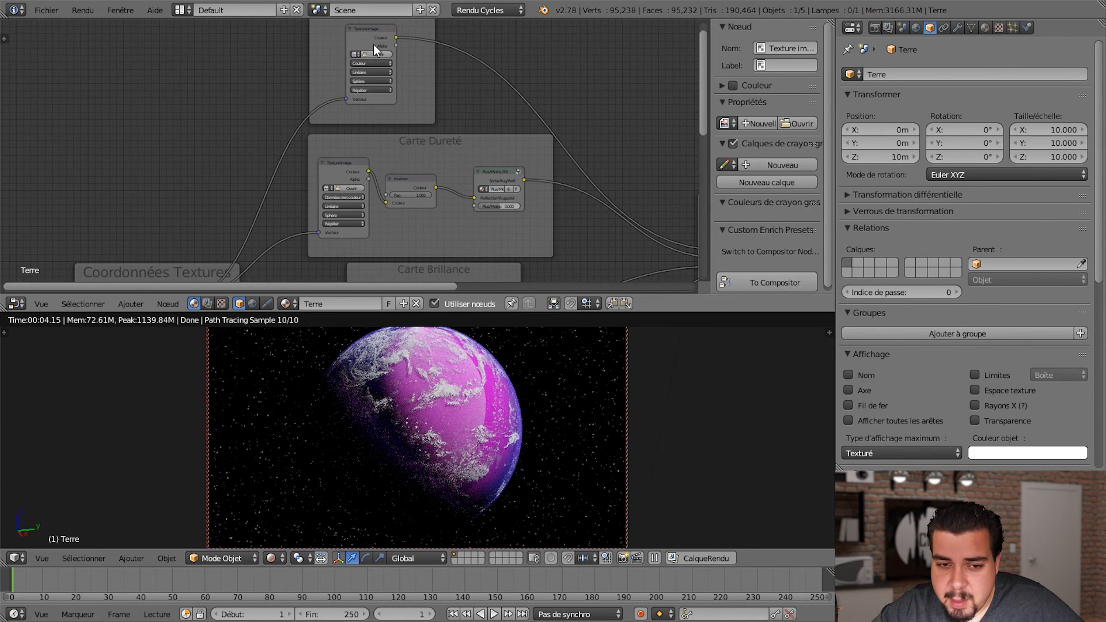
middle_drag(417, 85, 456, 153)
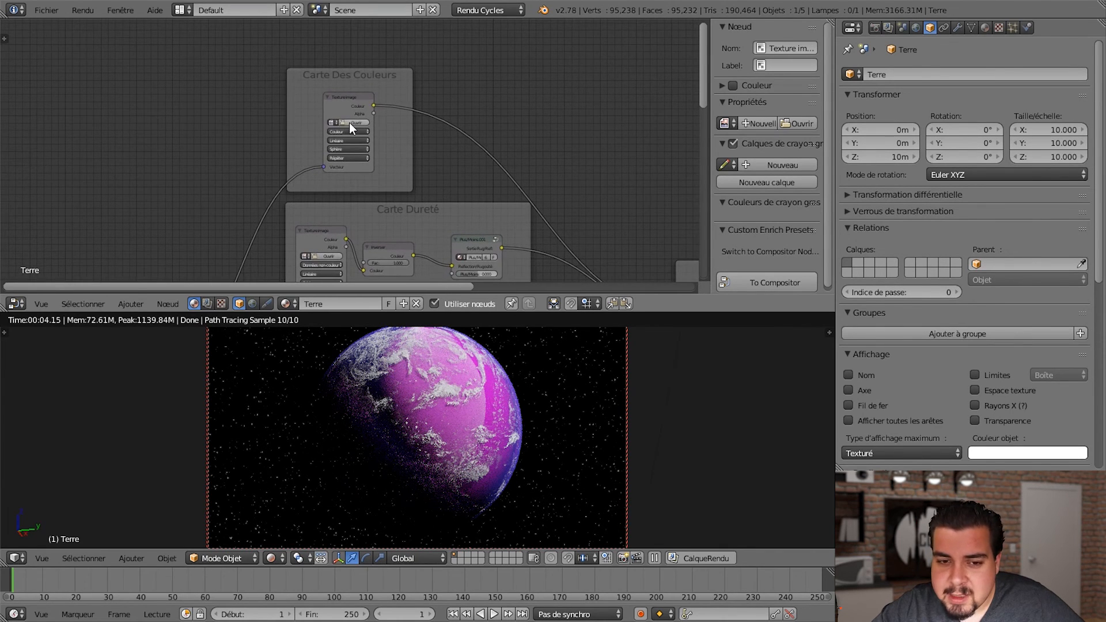
click(349, 123)
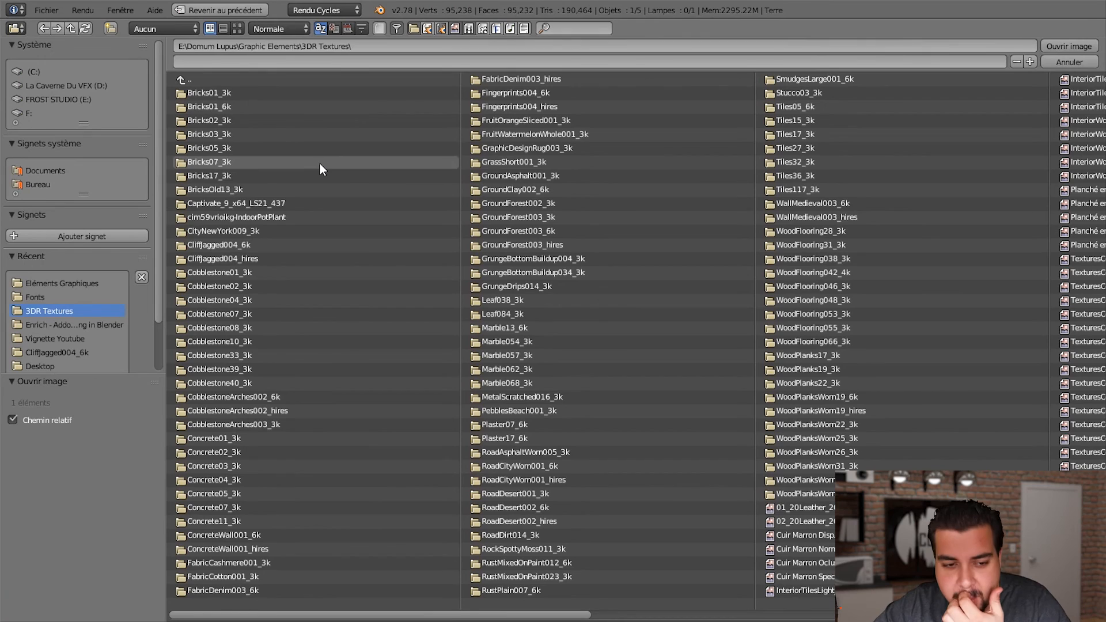
click(75, 285)
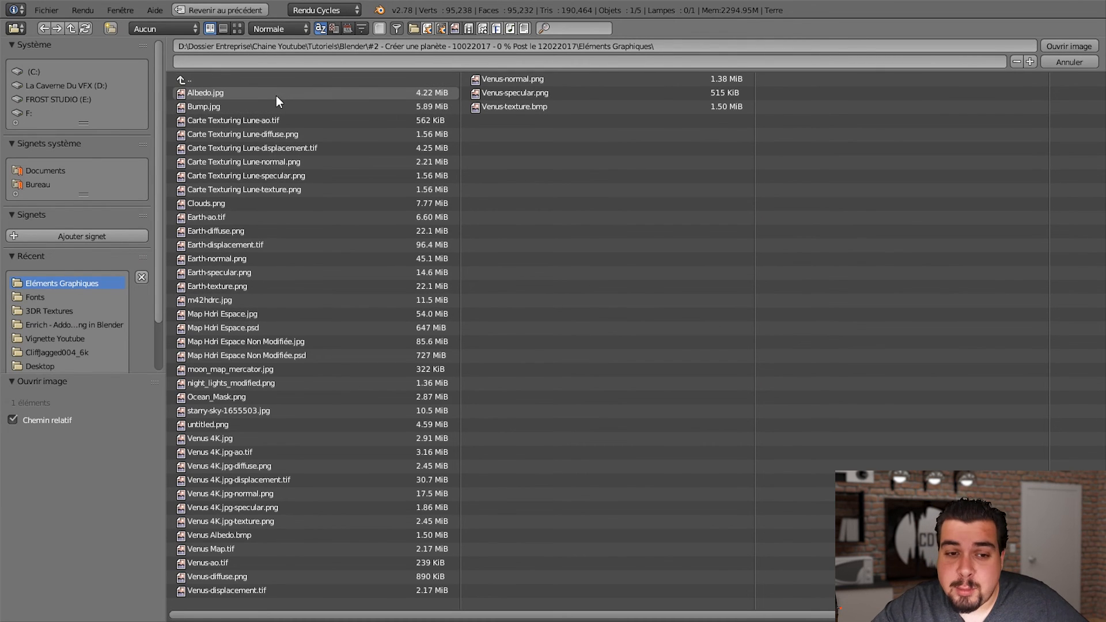
click(242, 80)
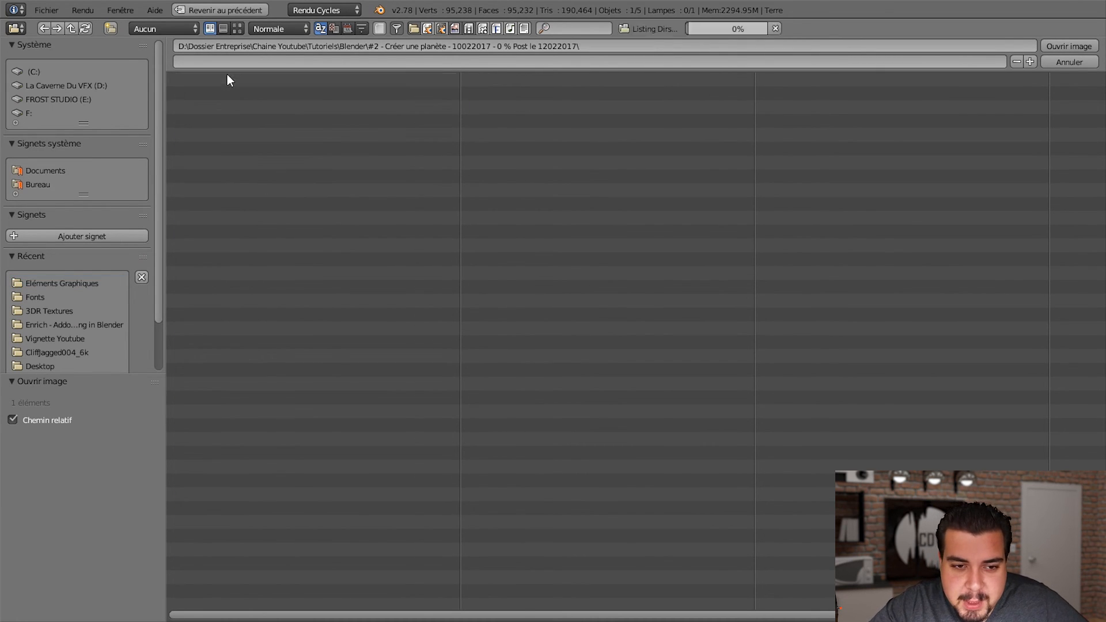
click(213, 121)
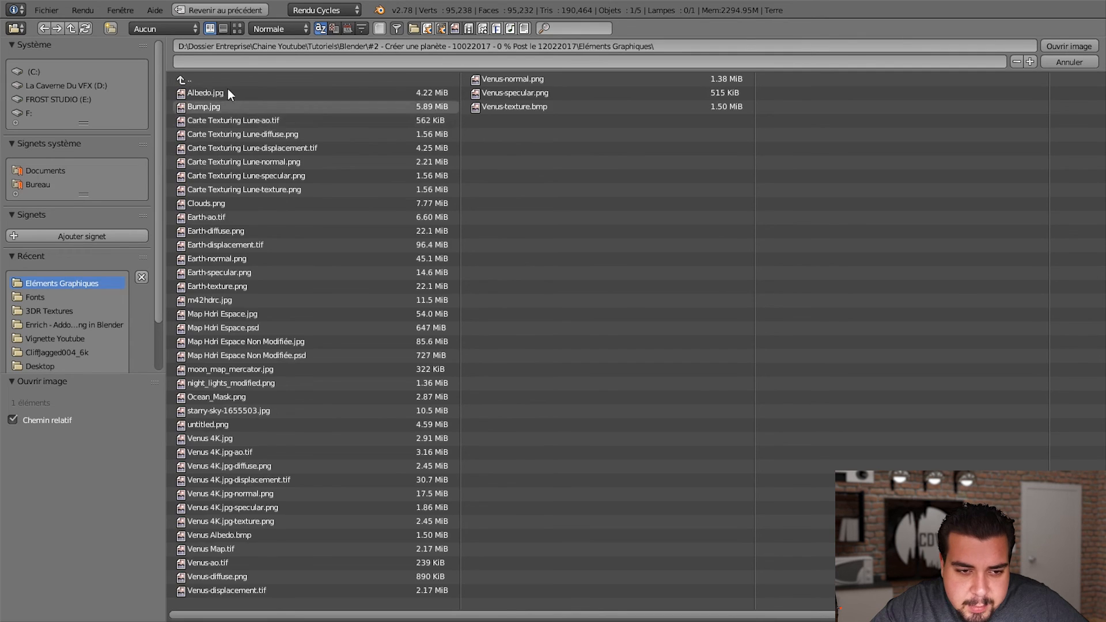
click(236, 28)
scroll(807, 458, down, 4)
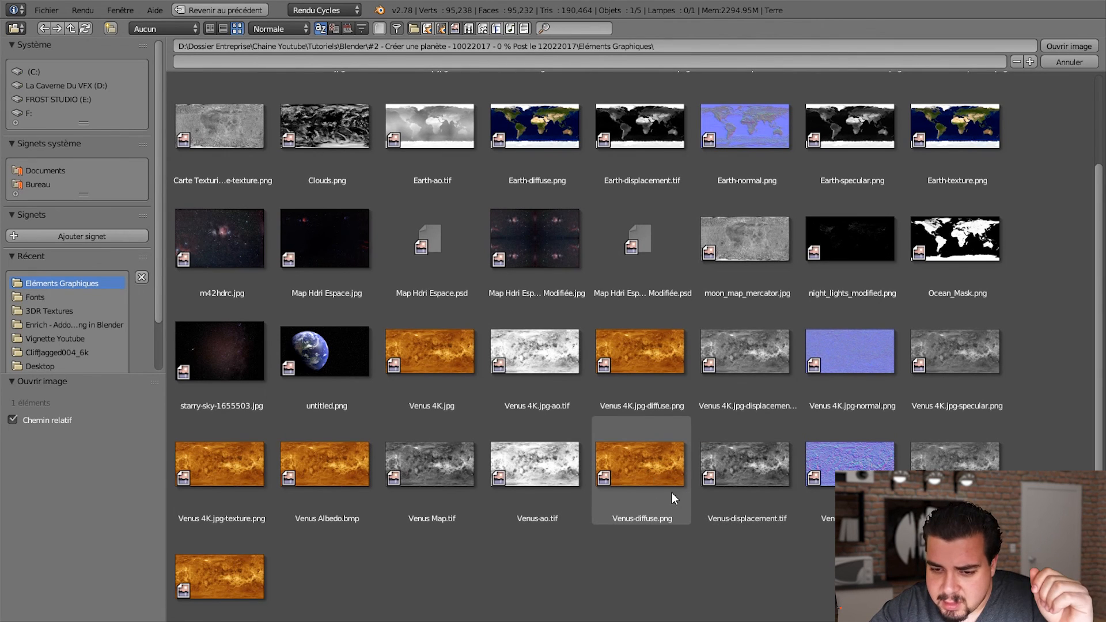
scroll(668, 512, down, 1)
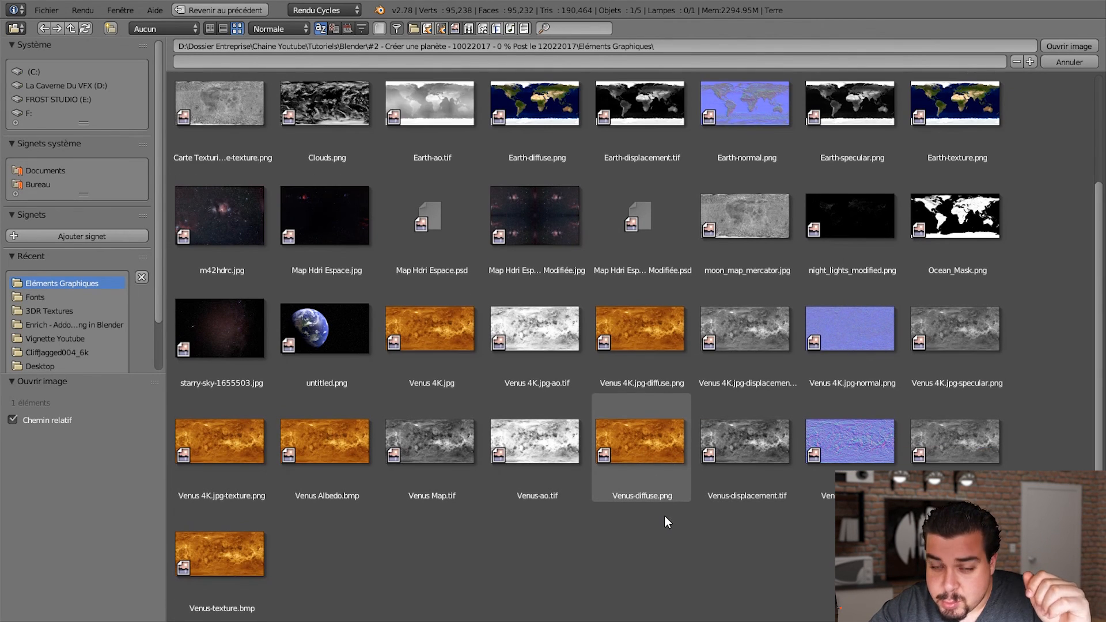
click(651, 464)
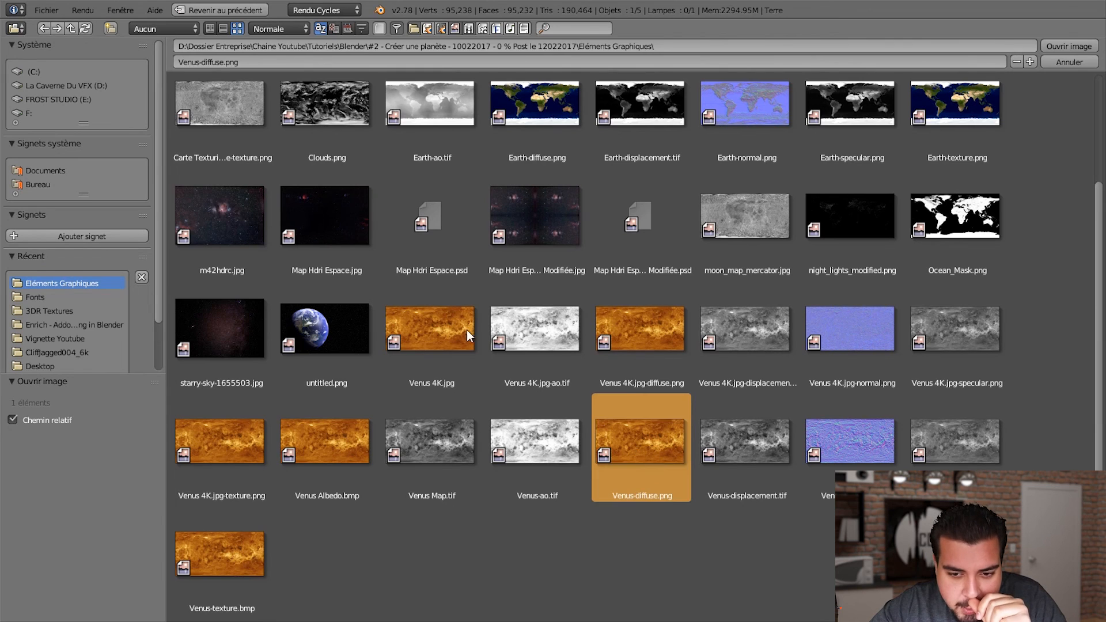
key(Return)
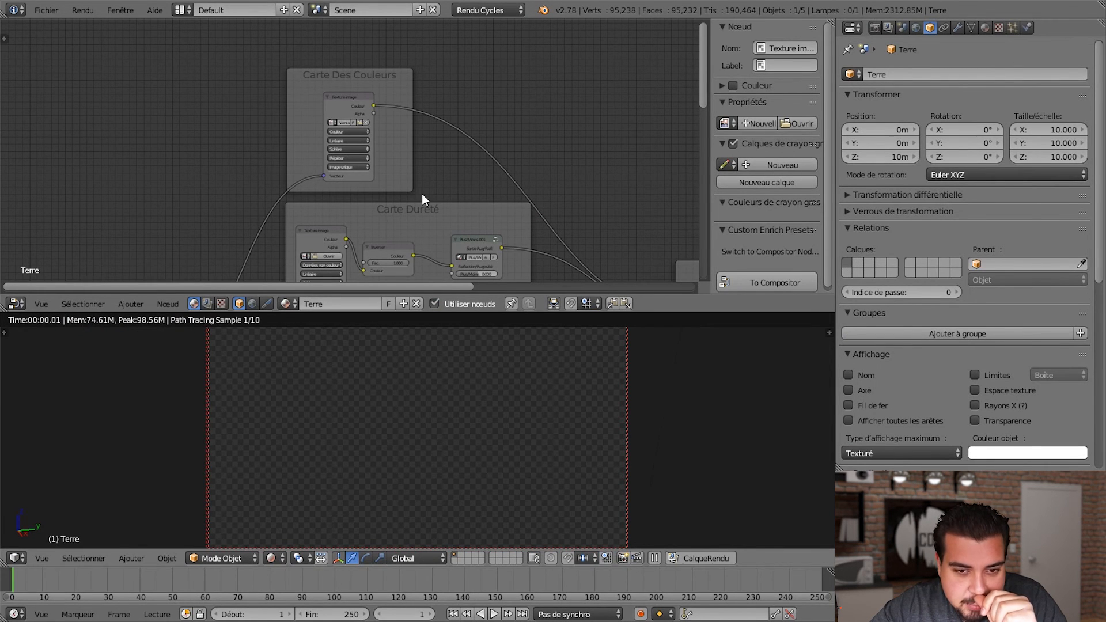
Step: Load Venus-ao.tif from the Eléments Graphiques folder into the Texture image node of the Carte Dureté frame
middle_drag(643, 166, 640, 94)
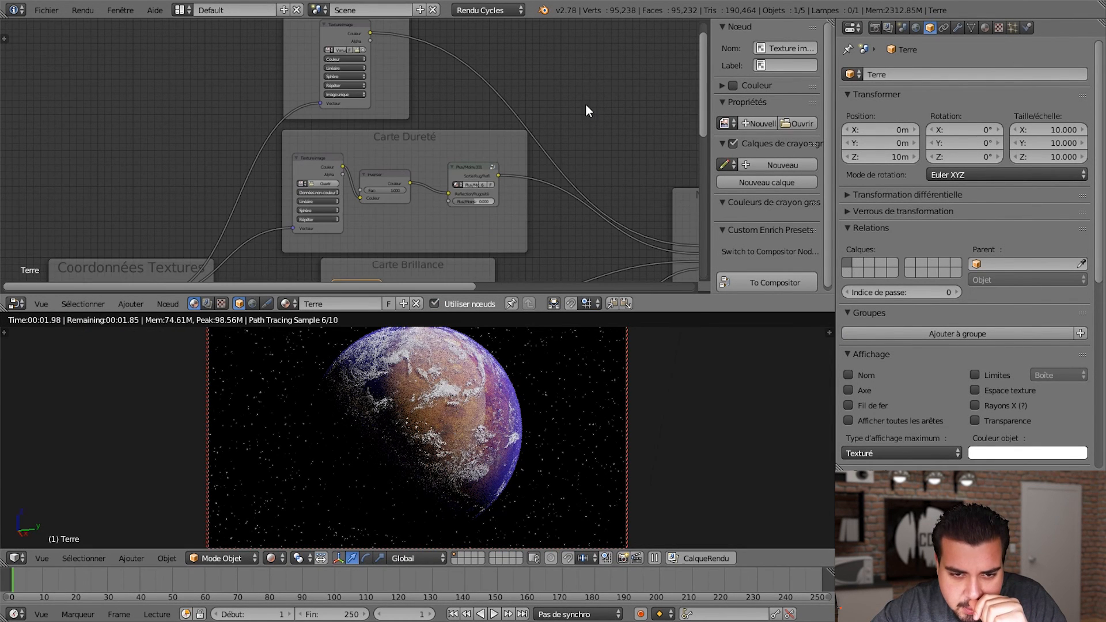
click(320, 183)
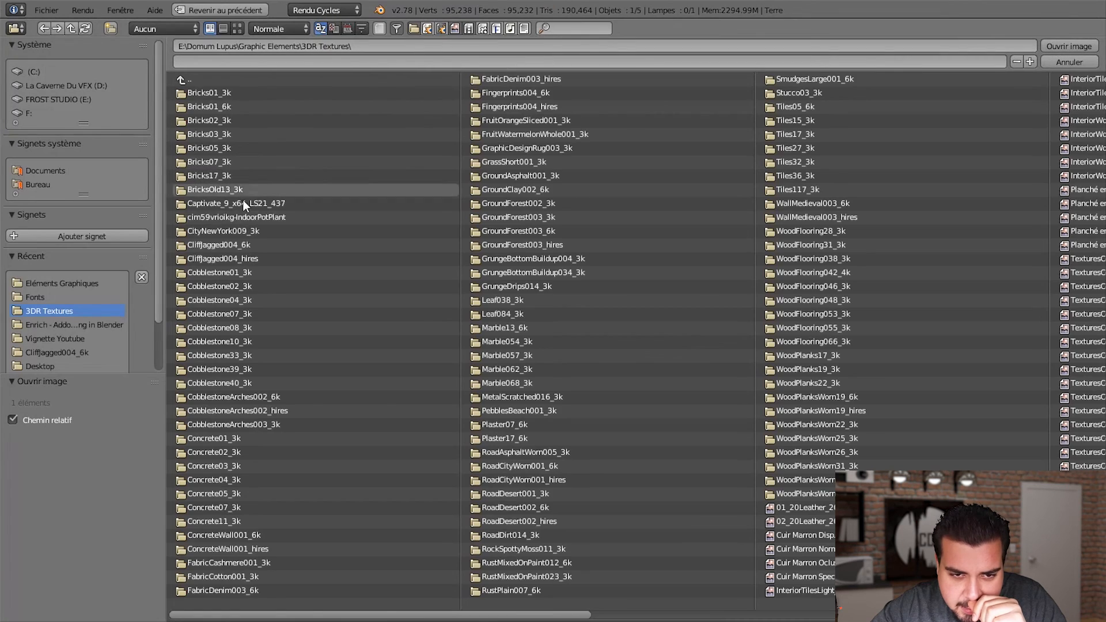
click(69, 283)
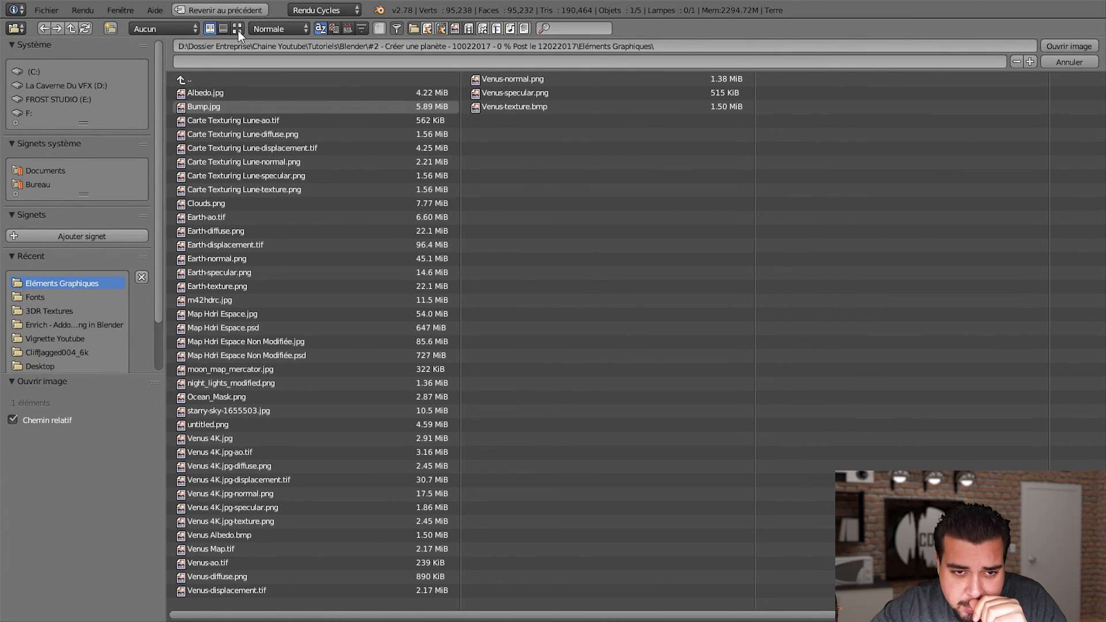
click(238, 30)
scroll(493, 465, down, 4)
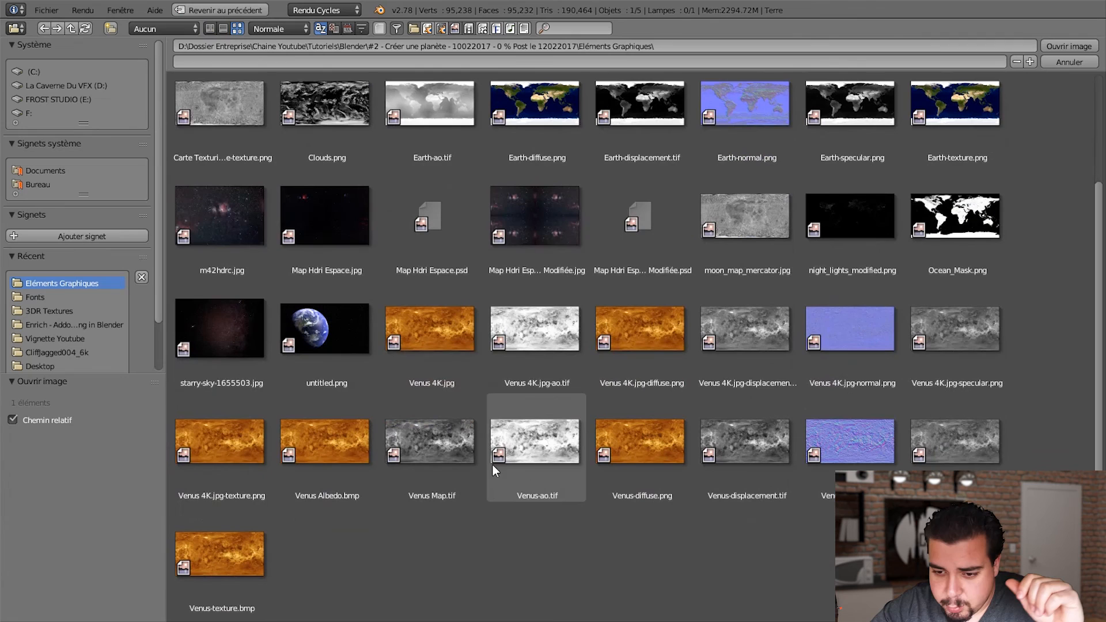
click(535, 454)
double_click(533, 451)
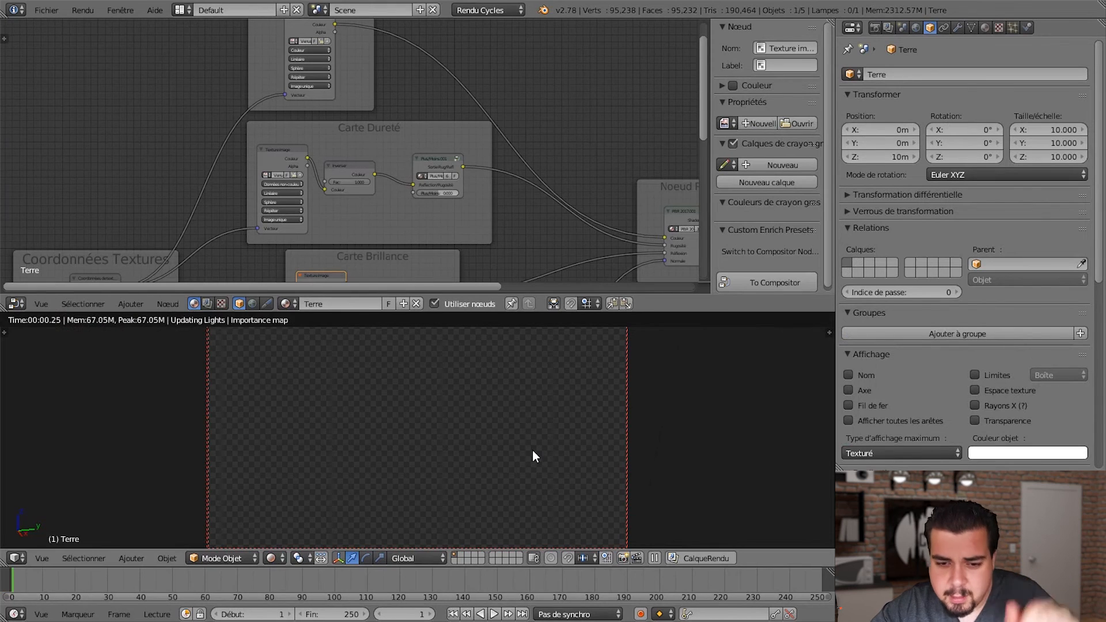
Step: Load Venus-specular.png from the Eléments Graphiques folder into the Texture image node of the Carte Brillance frame
middle_drag(534, 149, 538, 141)
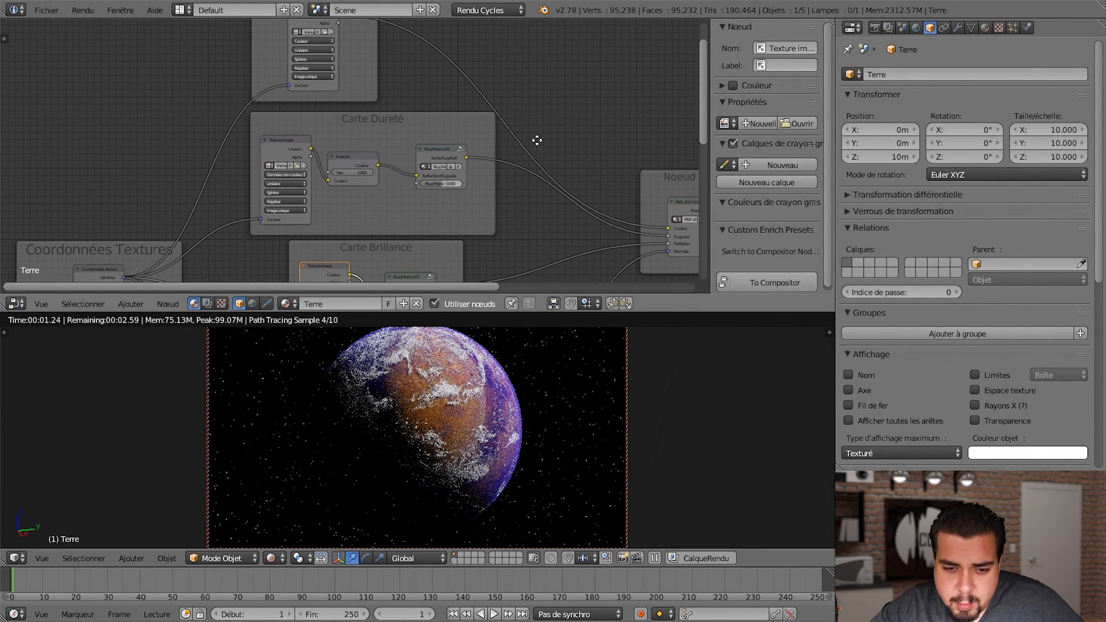
scroll(536, 135, down, 2)
click(326, 201)
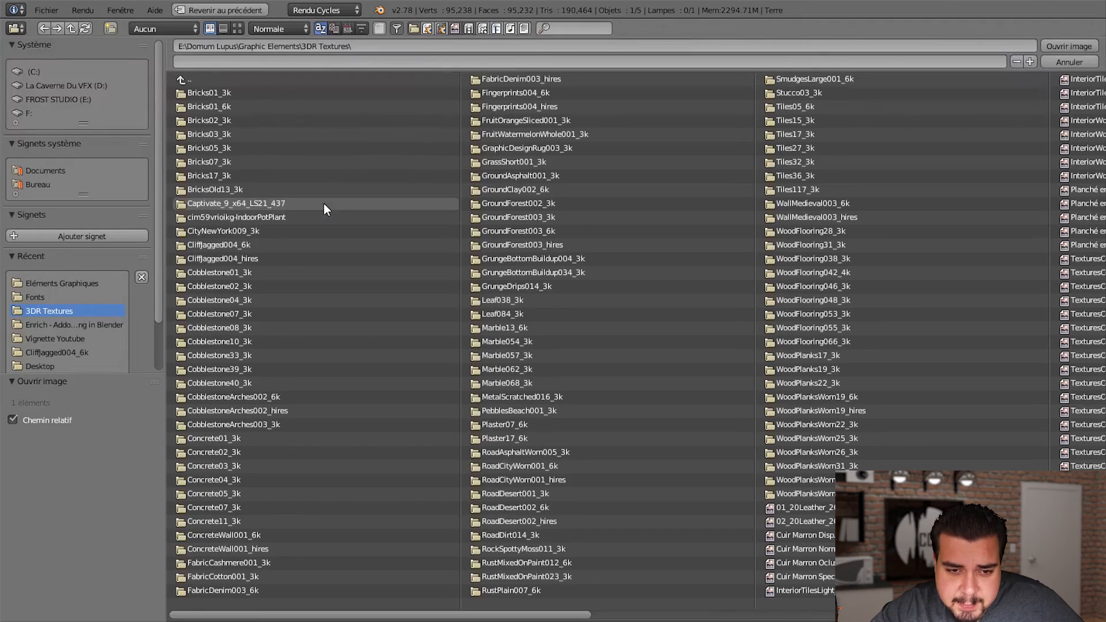
click(49, 283)
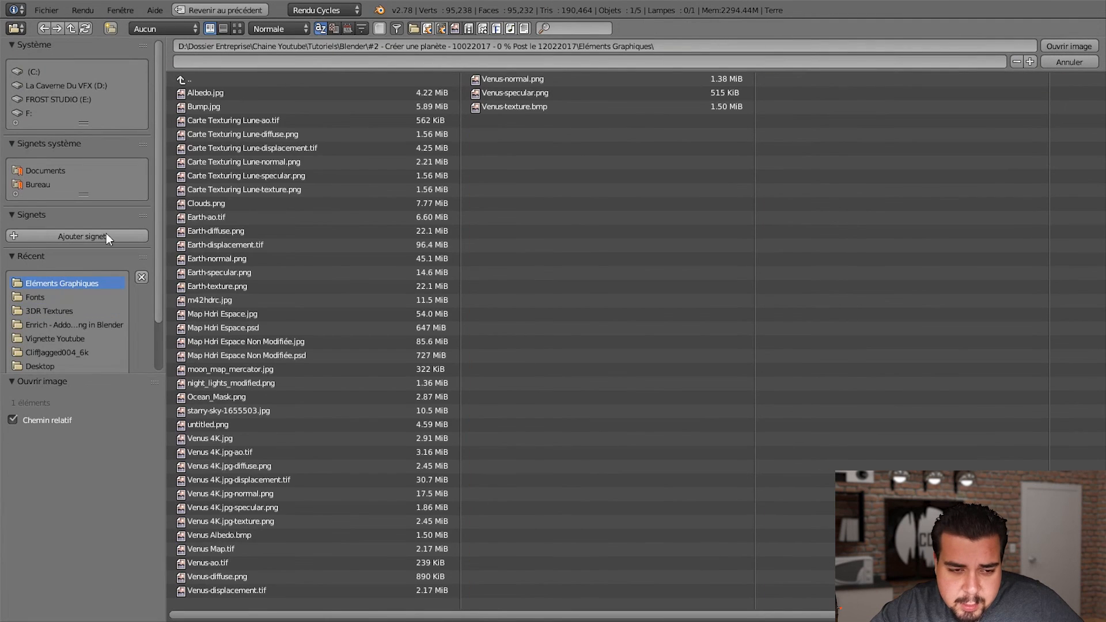
click(237, 29)
scroll(979, 460, down, 3)
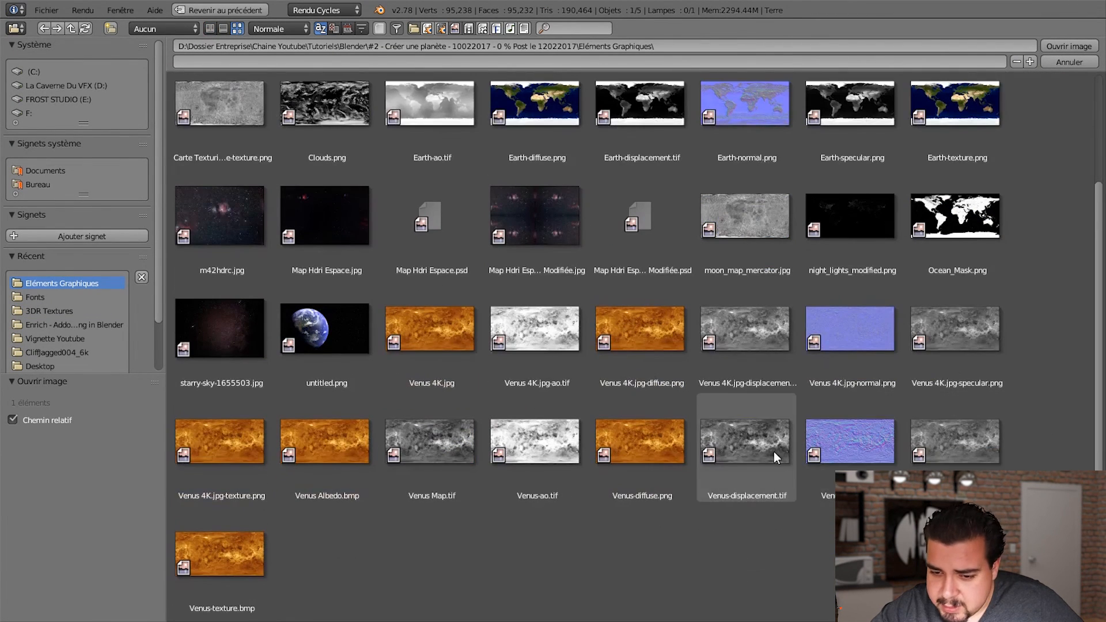
double_click(957, 442)
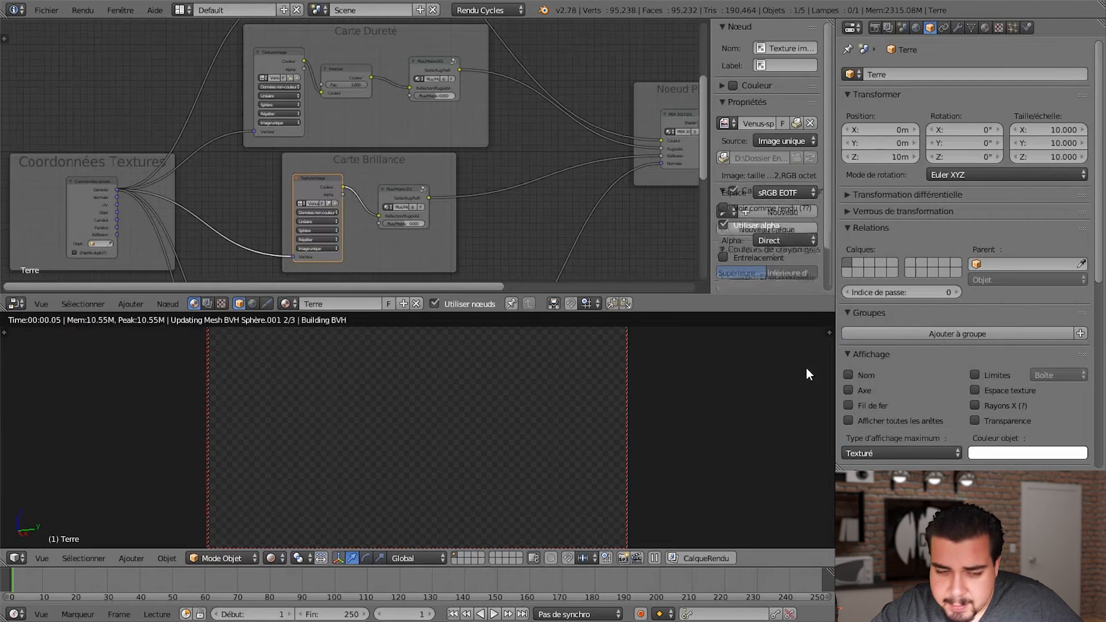
Step: Load Venus-displacement.tif from the Eléments Graphiques folder into the upper Texture image node of the Relief et Normal frame
middle_drag(534, 230, 549, 210)
middle_drag(316, 138, 233, 90)
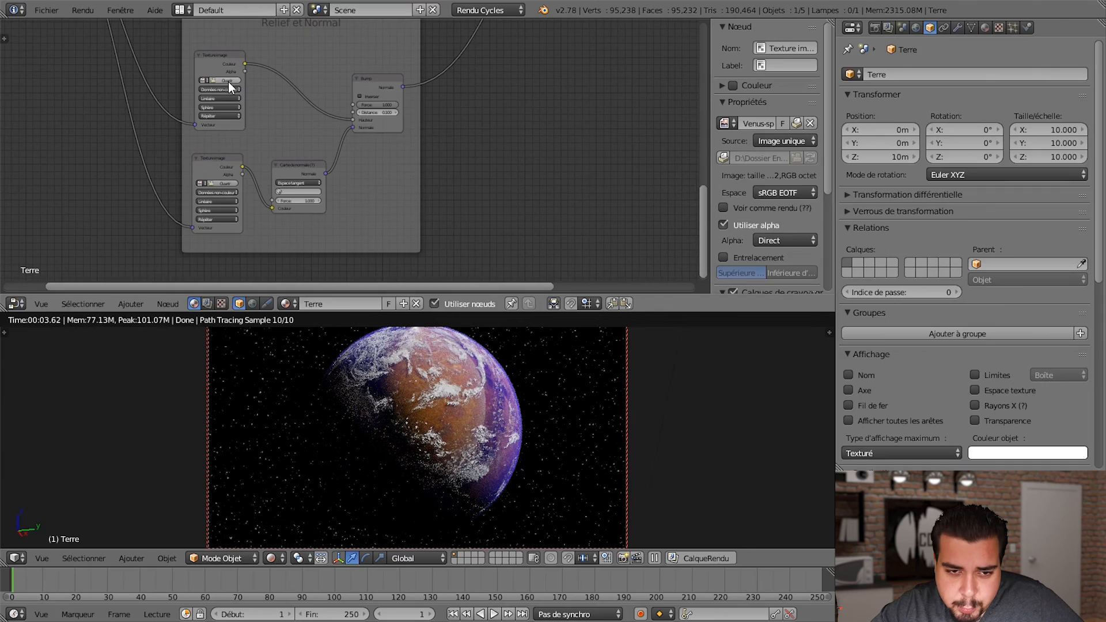
click(228, 82)
click(58, 282)
click(239, 27)
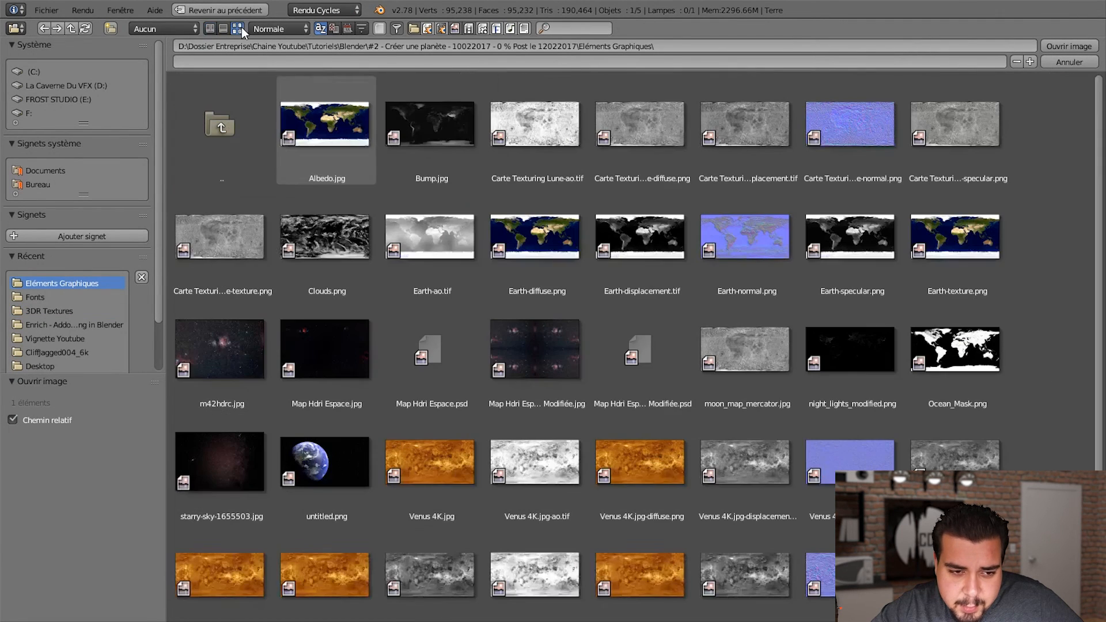
scroll(726, 450, down, 1)
double_click(742, 565)
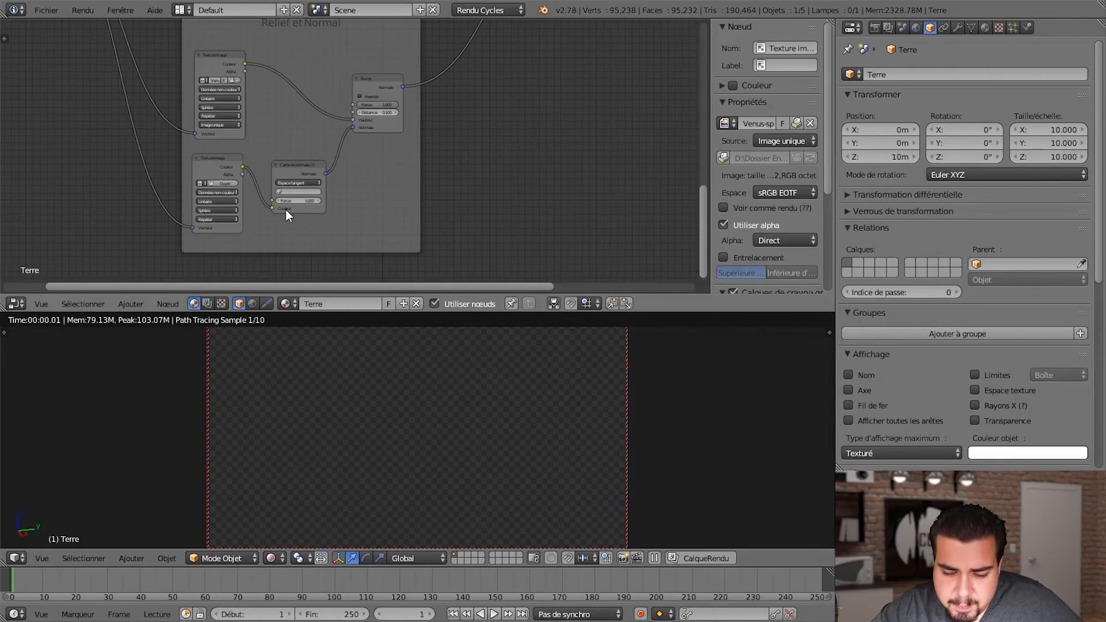
Step: Load Venus-normal.png from the Eléments Graphiques folder into the lower Texture image node of the Relief et Normal frame
click(222, 184)
click(87, 281)
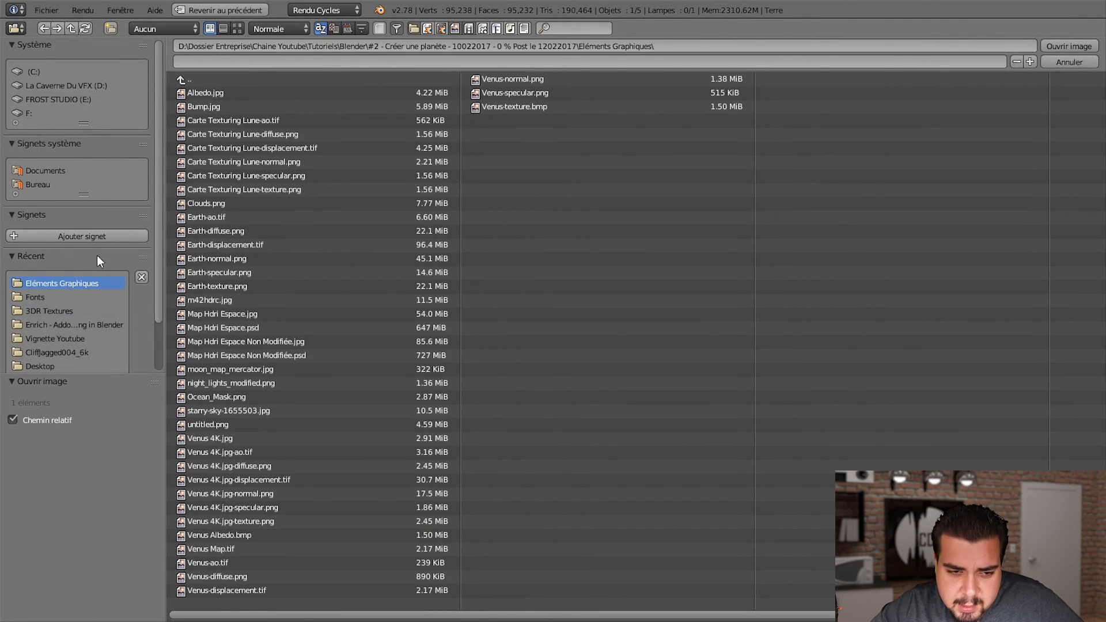
click(237, 28)
scroll(634, 367, down, 5)
double_click(873, 452)
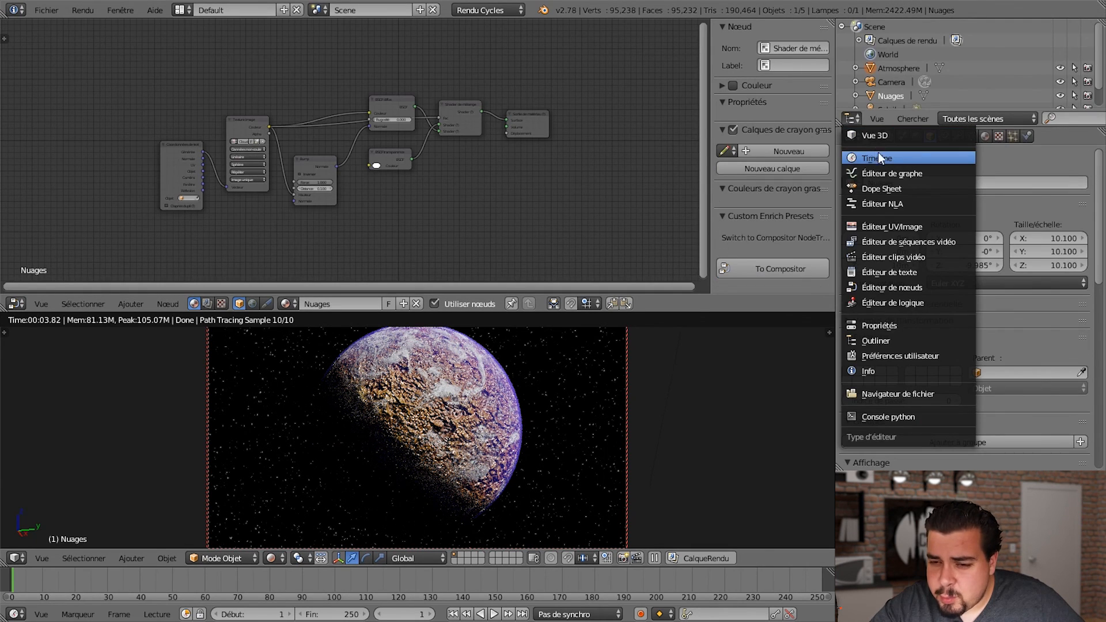
Step: Show the Outliner in the area above the properties editor and delete the Nuages object from the scene
click(892, 339)
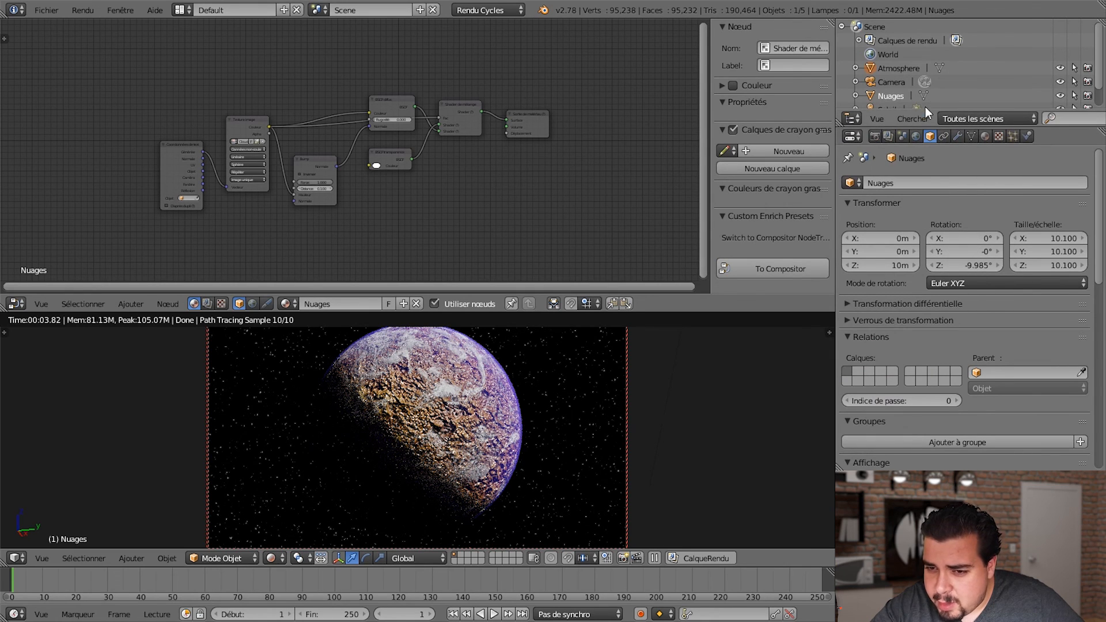
scroll(922, 92, down, 2)
right_click(887, 74)
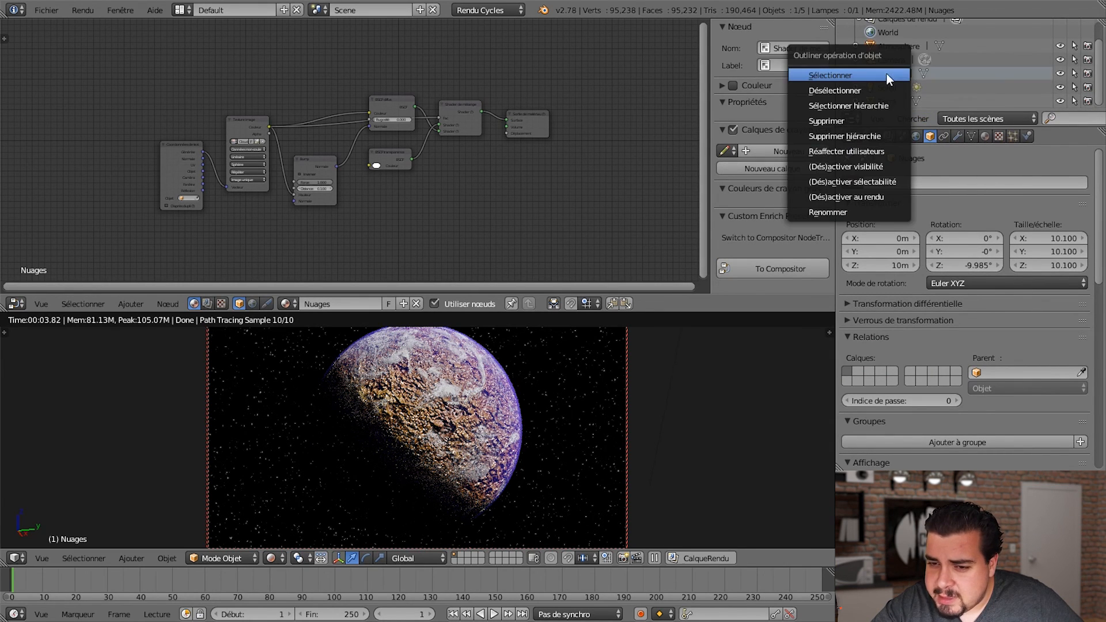
click(844, 118)
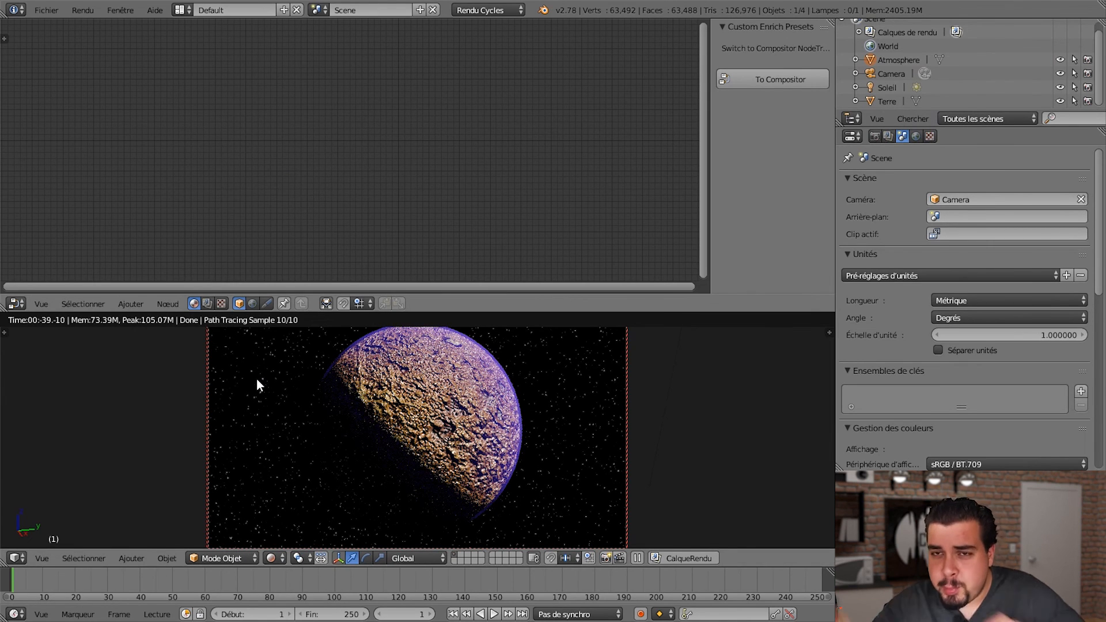
Step: Hide the node editor's sidebar and set the Atmosphere material's BSDF diffus colour to muted golden yellow, R 0.469, V 0.367, B 0.086
key(n)
right_click(394, 352)
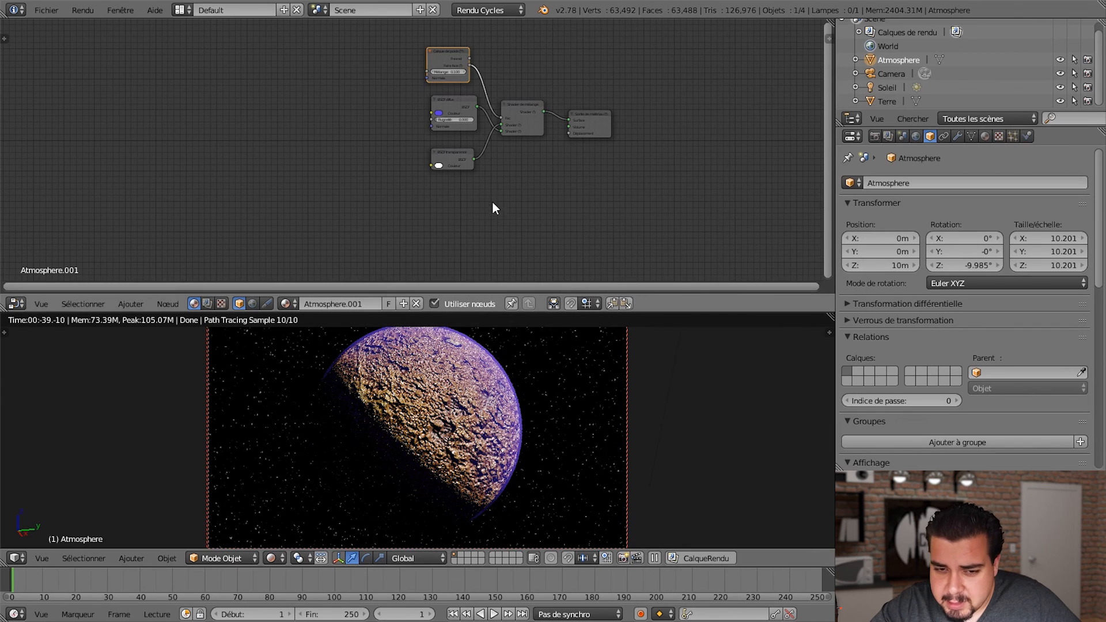
scroll(493, 200, up, 2)
middle_drag(478, 180, 449, 243)
scroll(435, 241, up, 6)
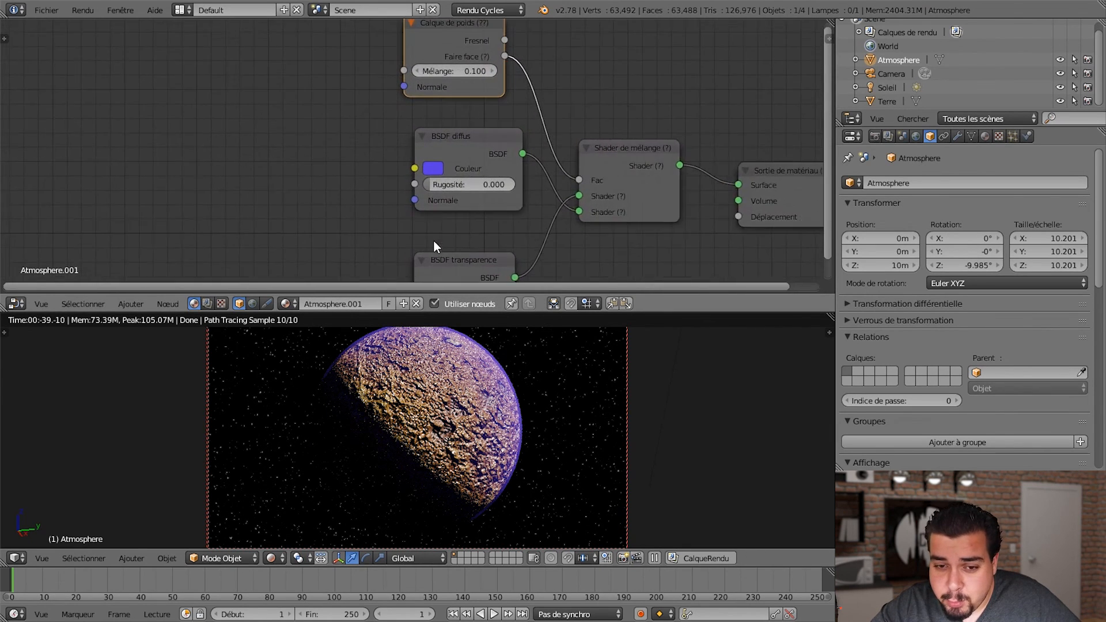
click(441, 172)
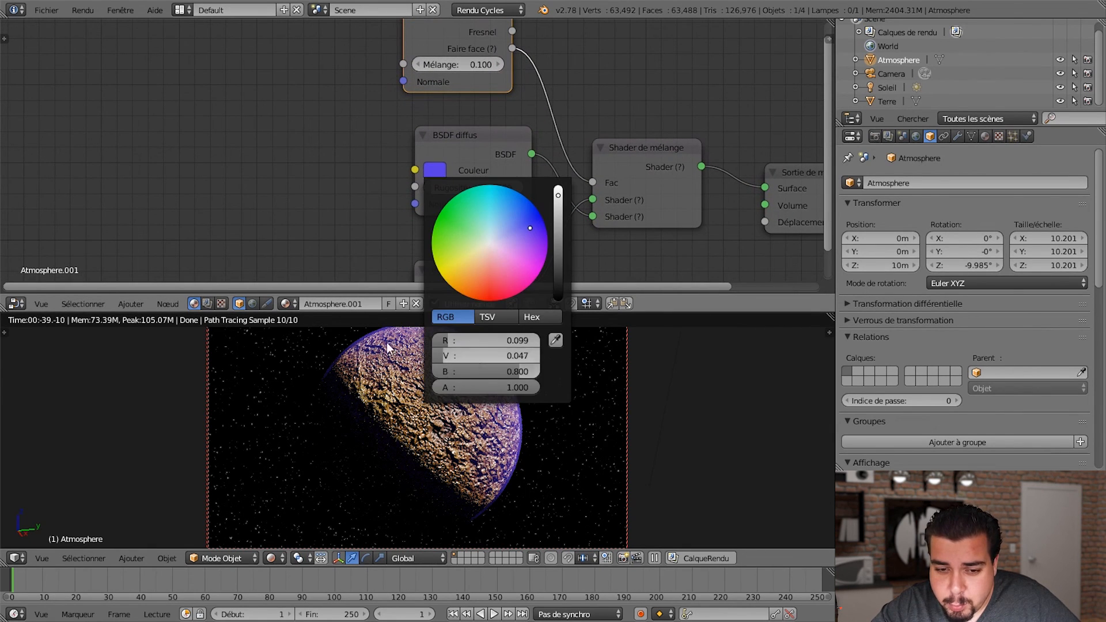
click(437, 169)
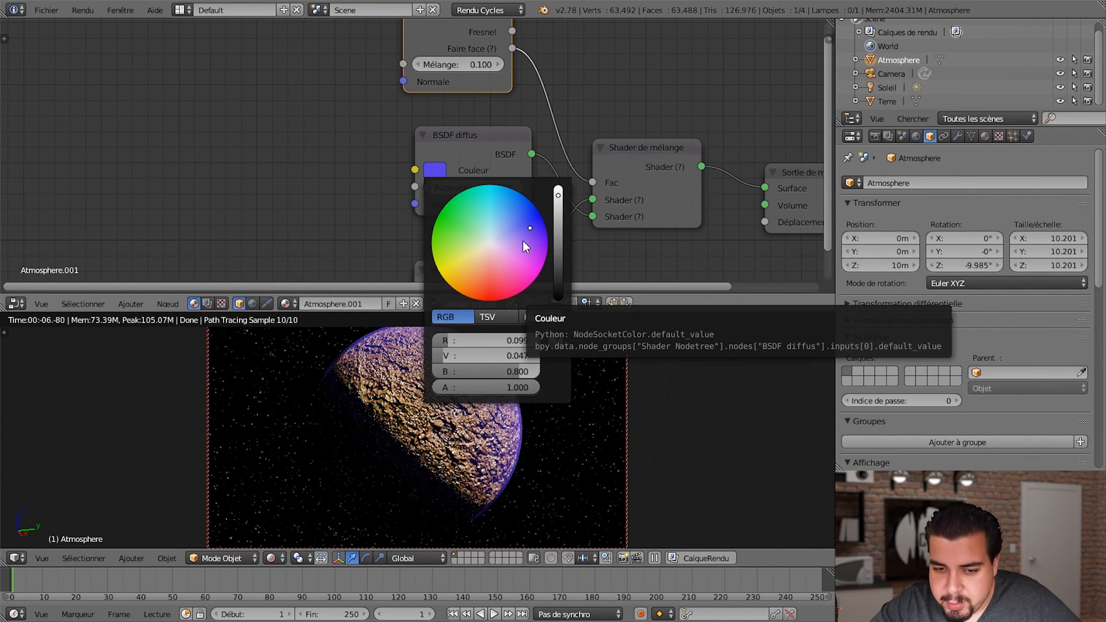
drag(513, 225, 474, 261)
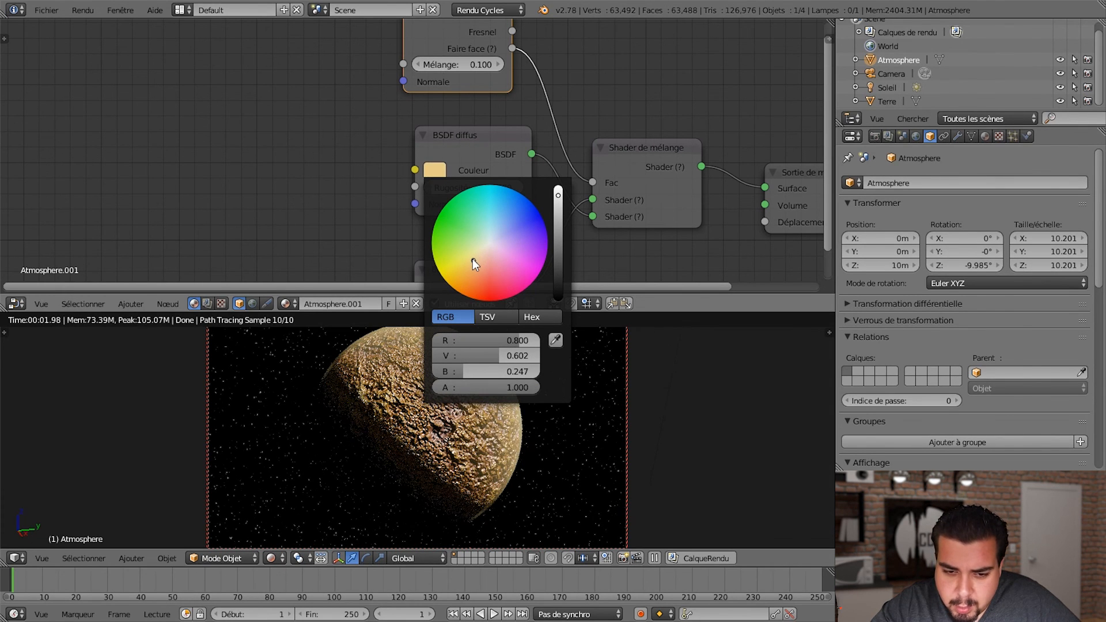
click(466, 264)
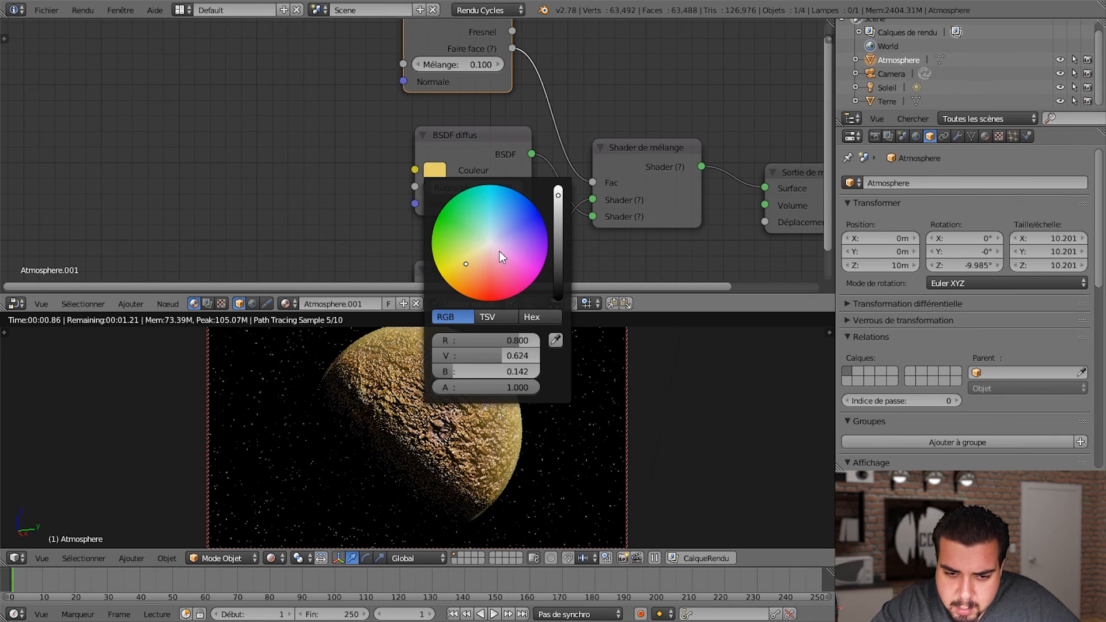
click(558, 219)
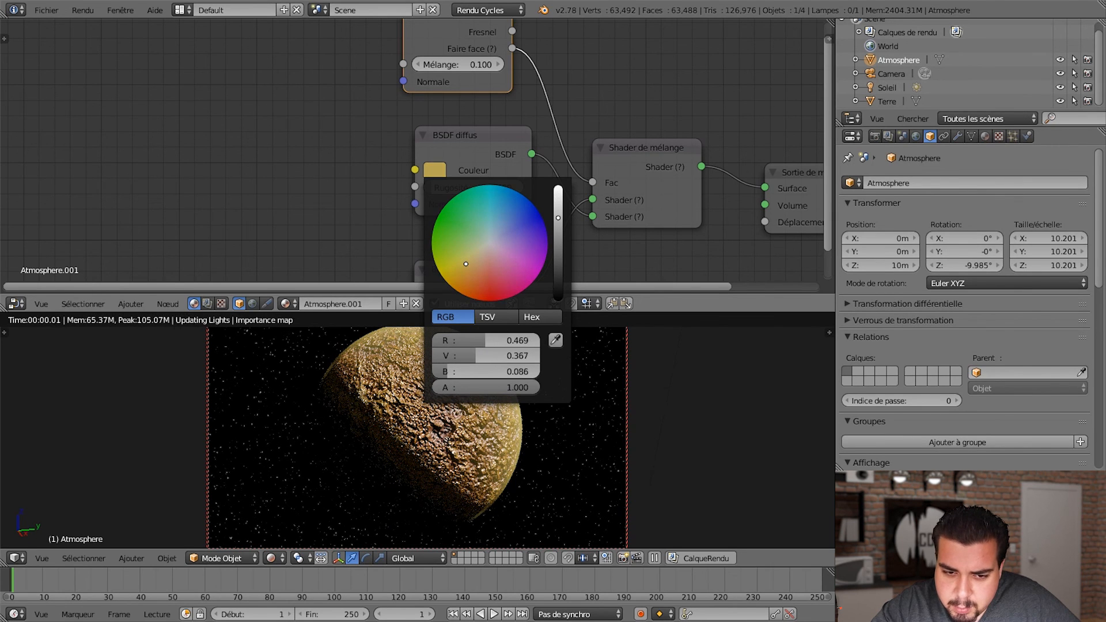
click(629, 258)
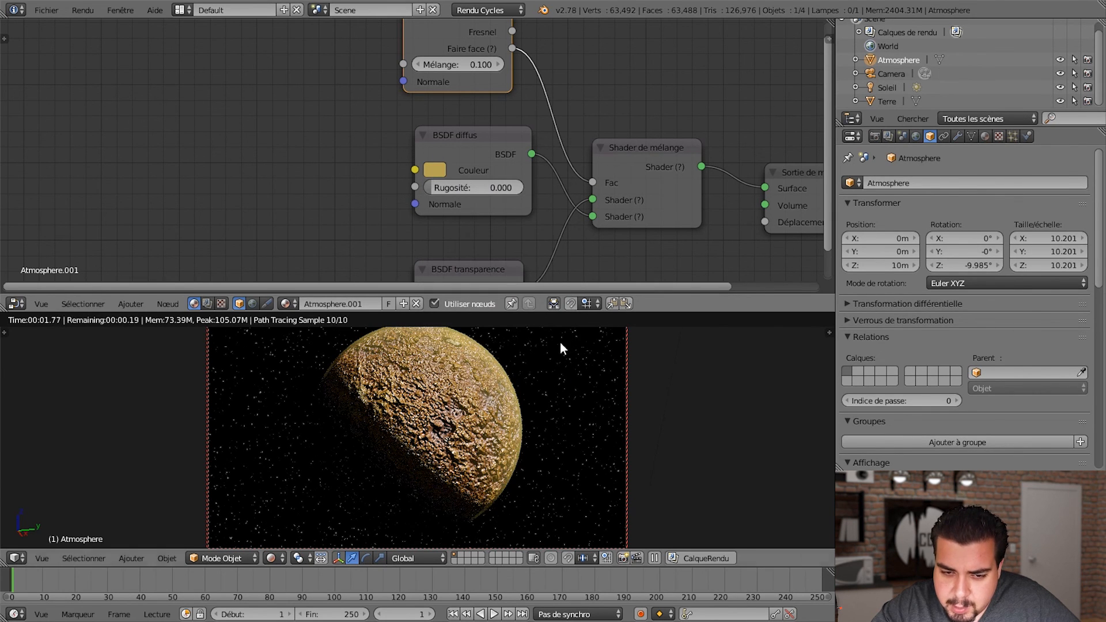